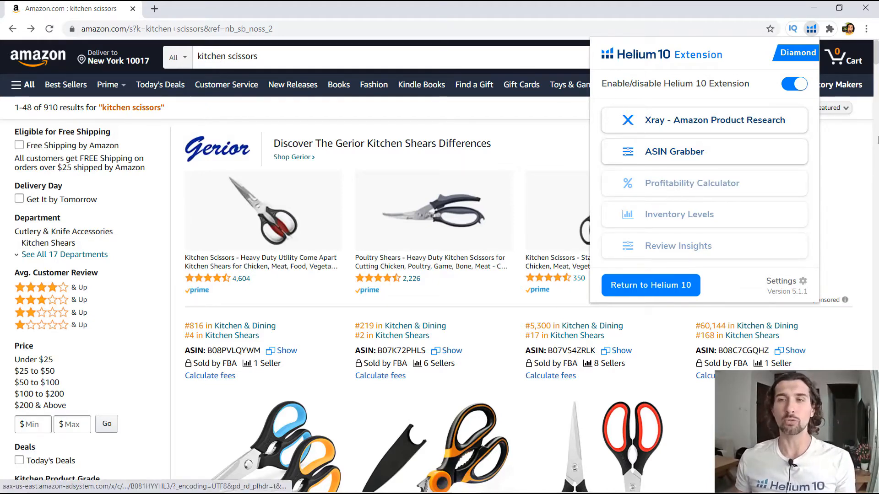
- Close the extension popup and look through the kitchen scissors search results with the Helium 10 data above each product
left_click_drag(876, 57, 876, 51)
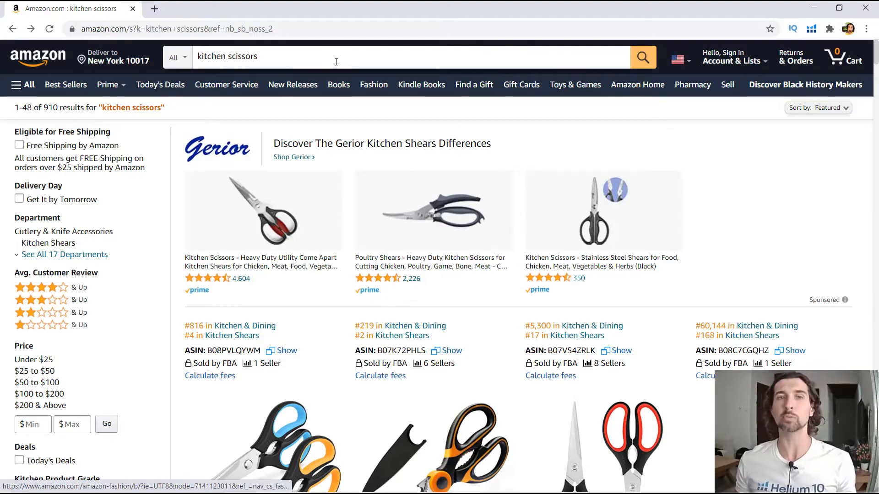
scroll(336, 61, "down", 3)
scroll(439, 47, "up", 3)
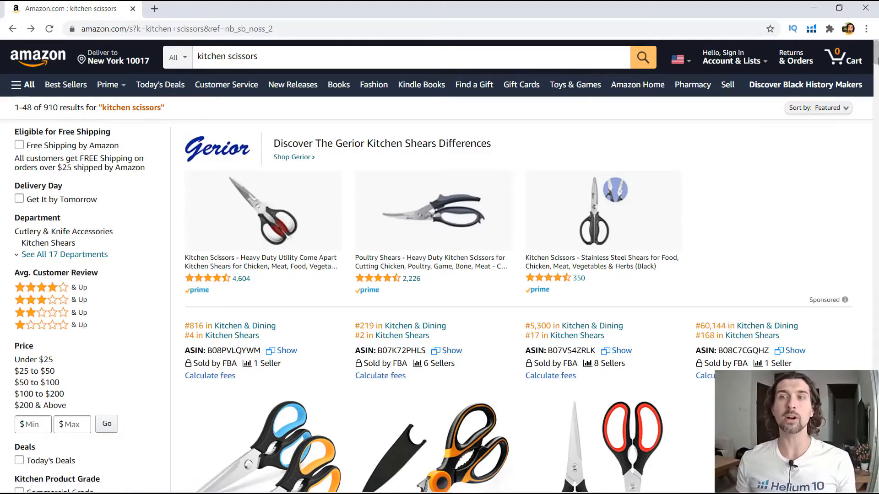
scroll(875, 69, "down", 15)
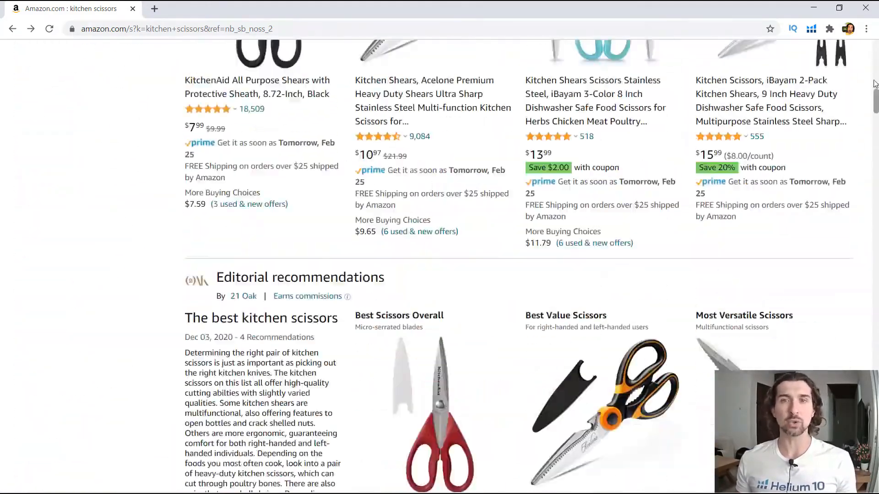
scroll(732, 122, "up", 15)
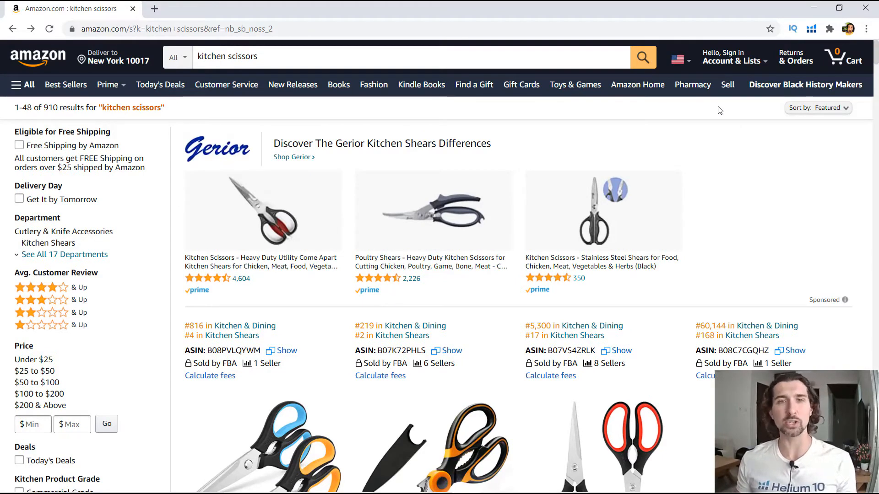
scroll(687, 117, "down", 1)
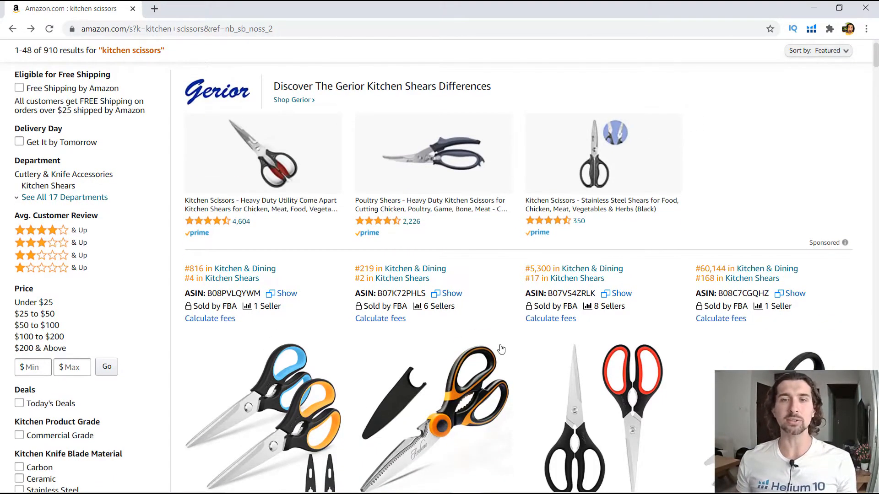
scroll(572, 293, "down", 1)
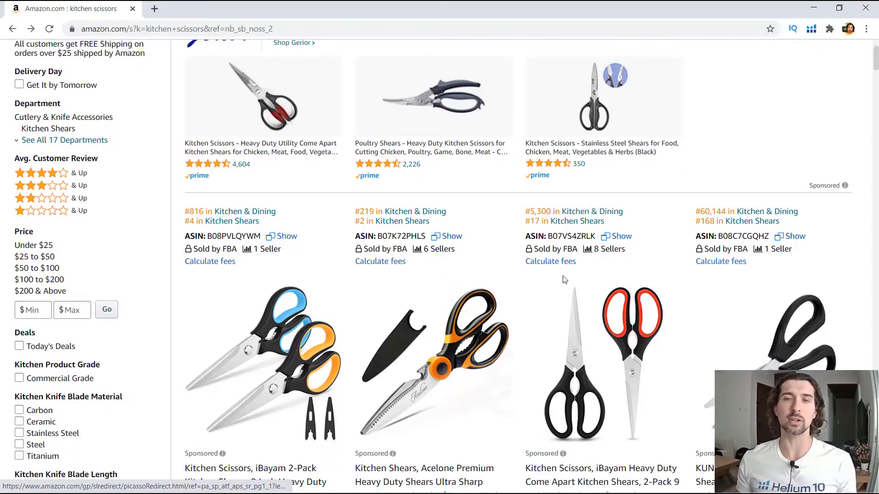
scroll(636, 201, "down", 8)
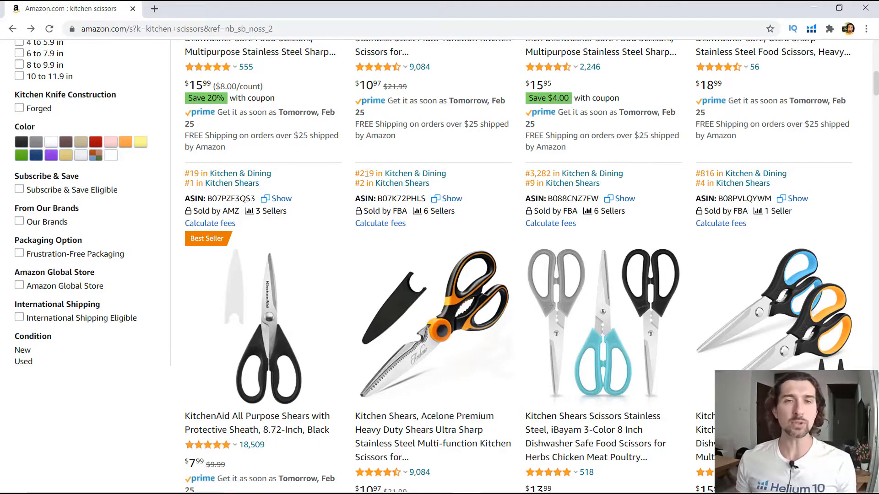
- Examine the Acelone kitchen shears' sales ranks in Kitchen & Dining and in Kitchen Shears
left_click_drag(356, 174, 374, 175)
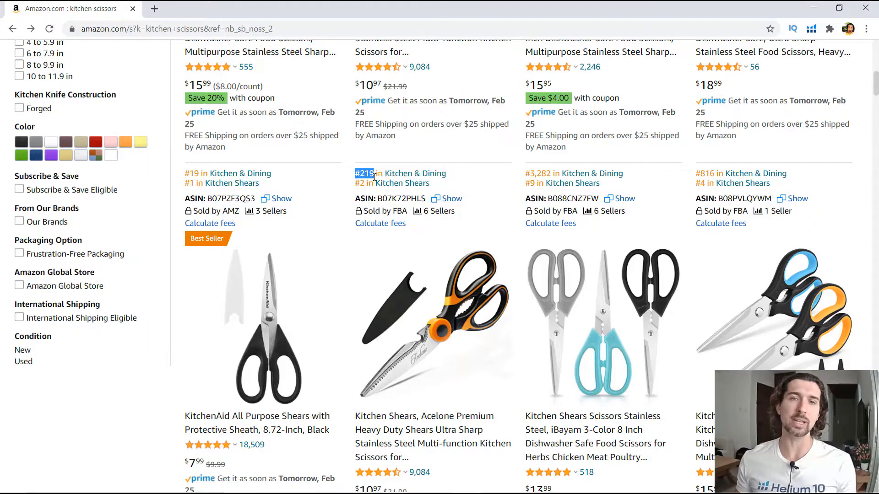
left_click(477, 174)
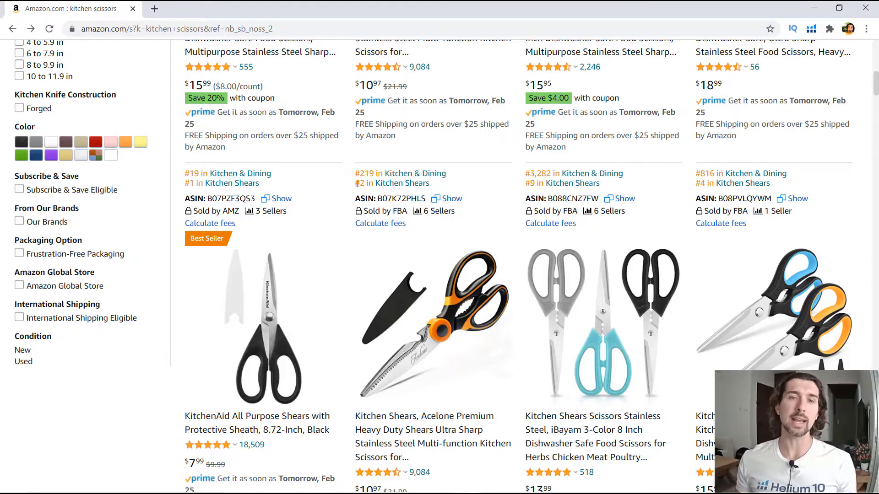
left_click_drag(432, 185, 357, 183)
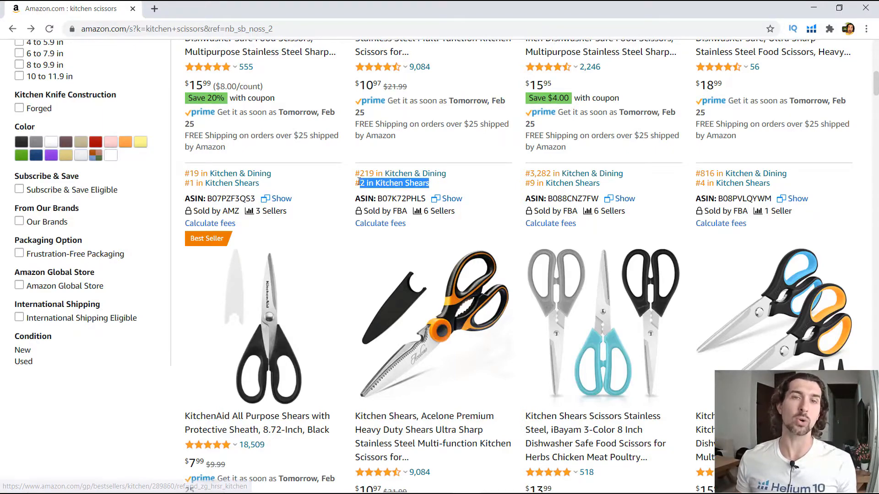
left_click(358, 182)
double_click(359, 183)
left_click_drag(465, 176, 351, 177)
left_click(353, 178)
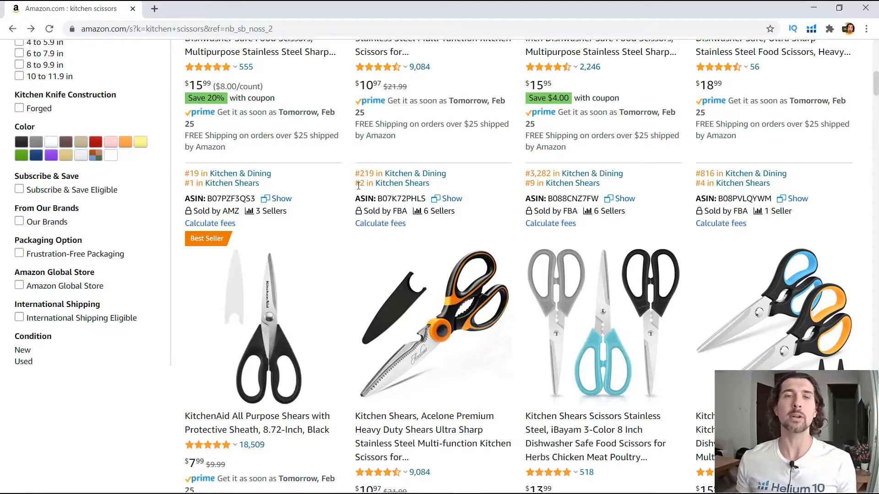
- Highlight the ASIN of the Acelone kitchen shears to inspect it
left_click_drag(357, 198, 418, 198)
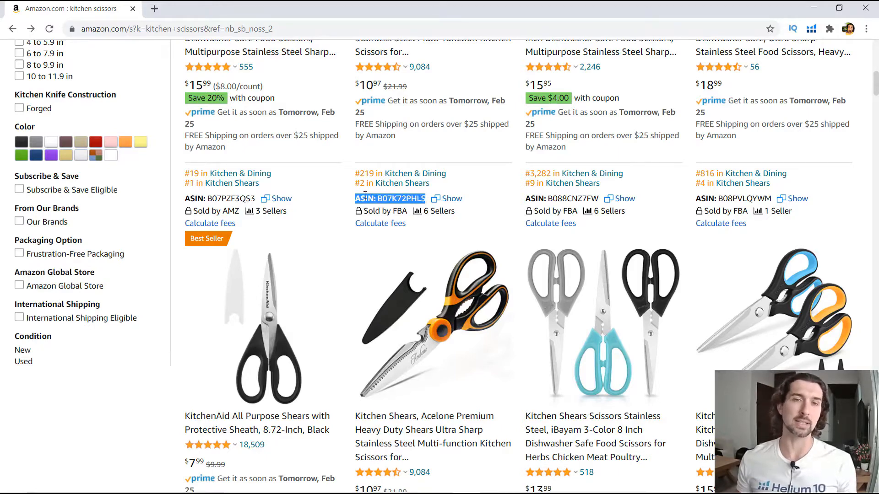
left_click_drag(355, 198, 428, 197)
left_click(476, 182)
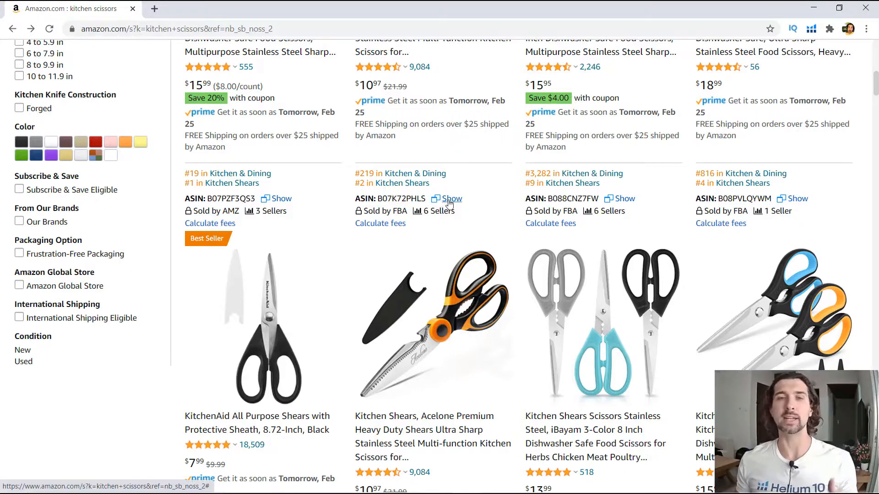
- Show the Acelone kitchen shears' product details and examine their 30-day price and sales rank chart
scroll(458, 238, "down", 2)
scroll(466, 275, "up", 1)
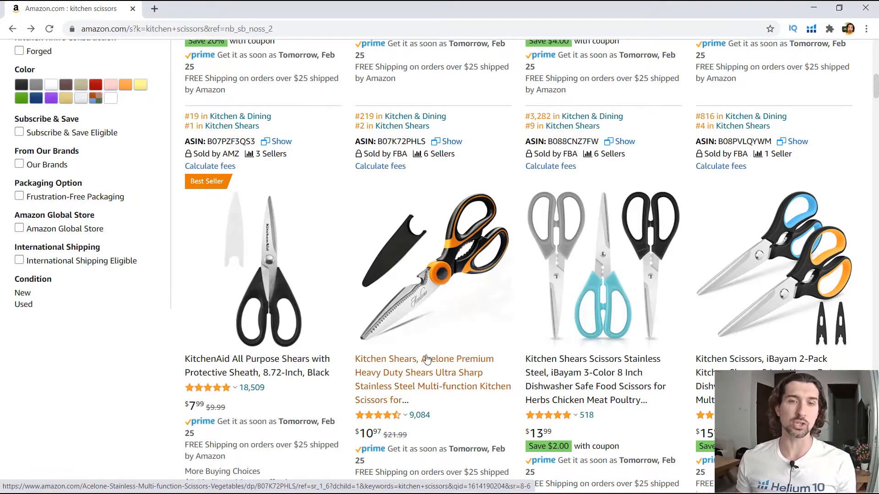
left_click(447, 143)
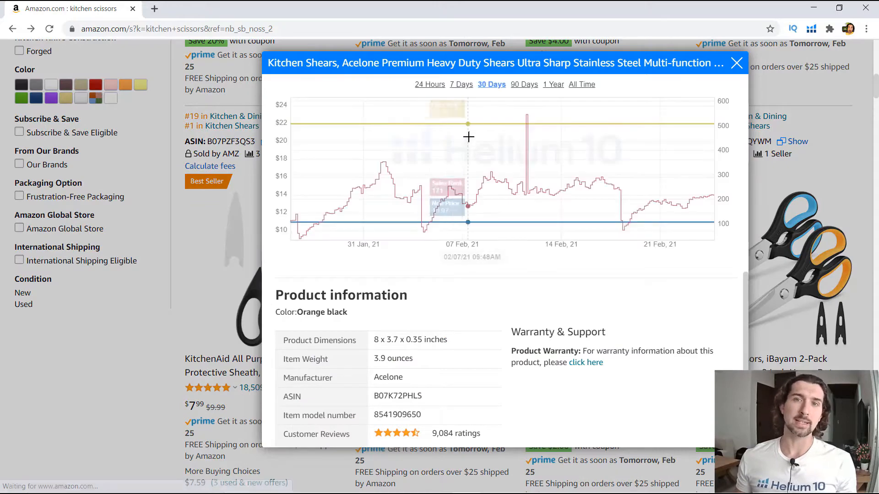
mouse_move(497, 210)
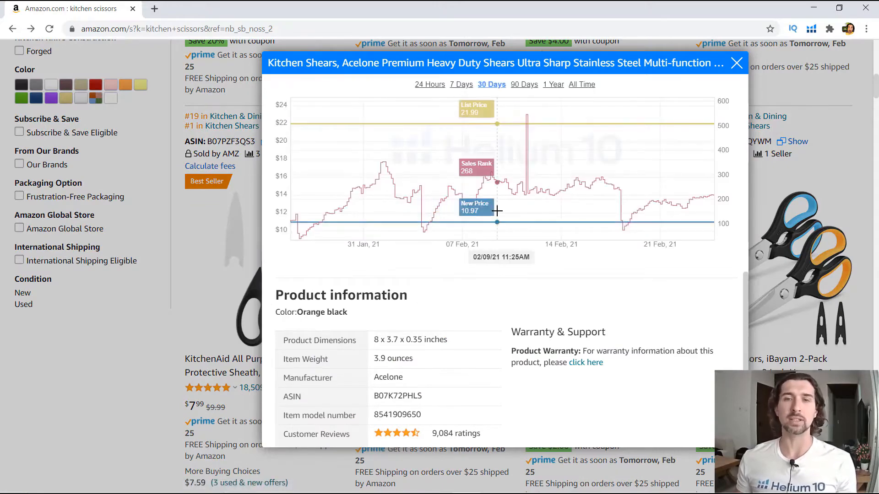
scroll(496, 211, "down", 1)
scroll(503, 192, "up", 1)
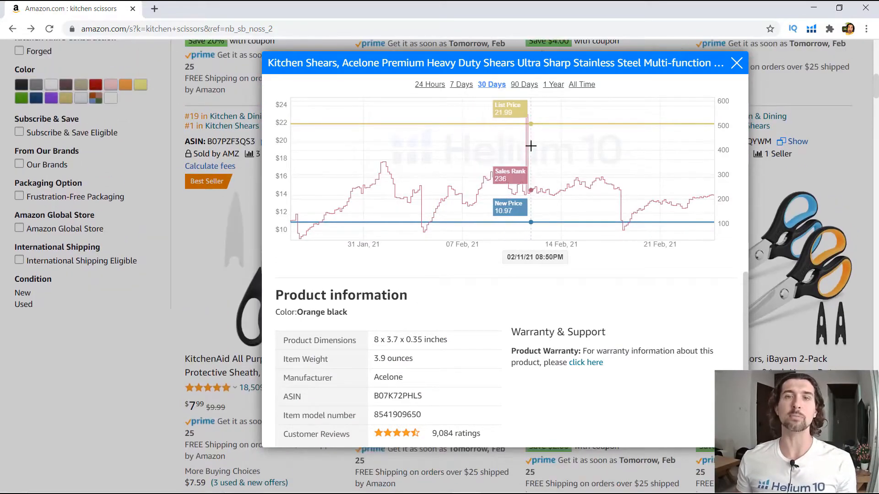
scroll(439, 220, "up", 2)
- Read the Acelone product information, including the manufacturer, ASIN, item model number and best sellers rank
mouse_move(748, 298)
left_mouse_down()
mouse_move(749, 336)
mouse_move(746, 293)
left_mouse_up()
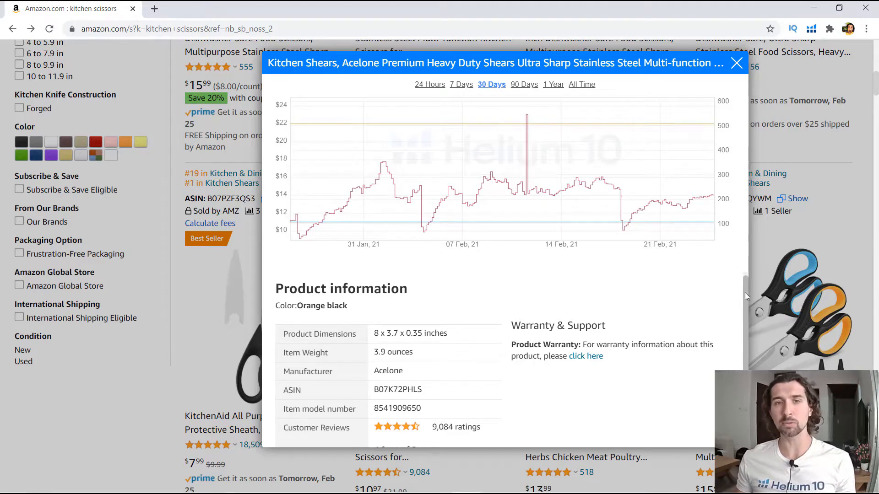
left_click_drag(746, 293, 745, 303)
left_click_drag(304, 293, 360, 277)
left_click(428, 302)
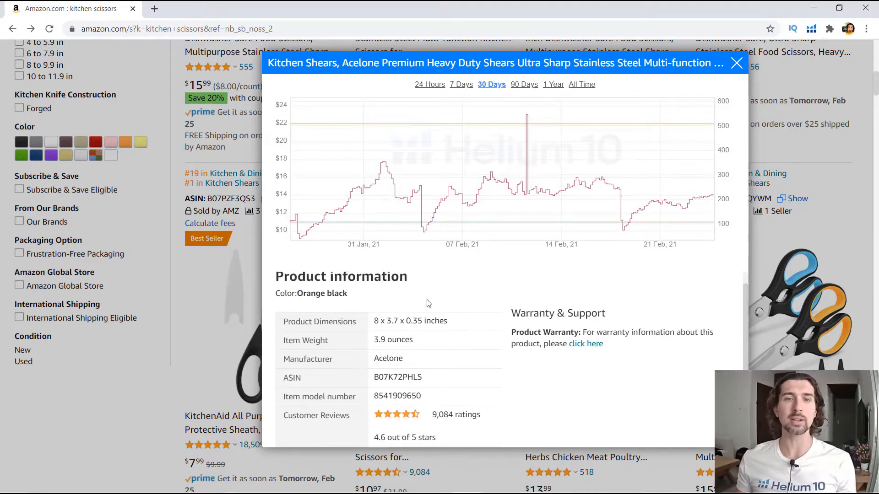
scroll(411, 325, "down", 1)
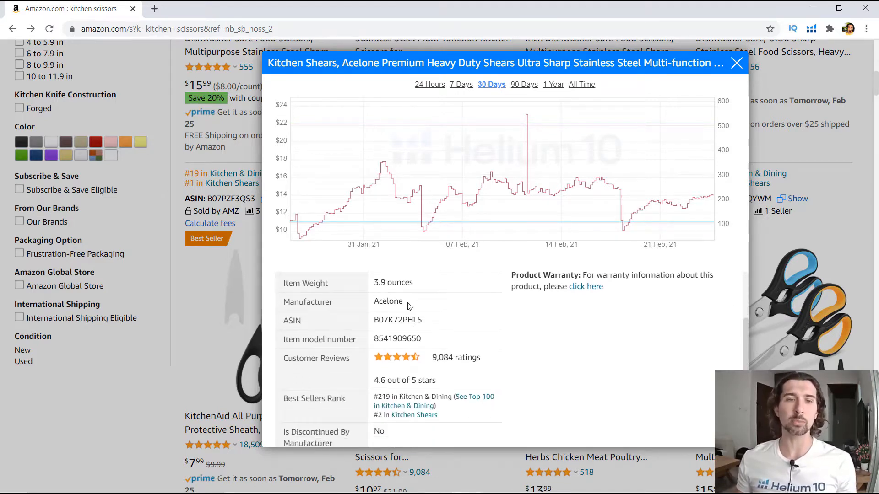
left_click_drag(408, 304, 372, 307)
double_click(390, 321)
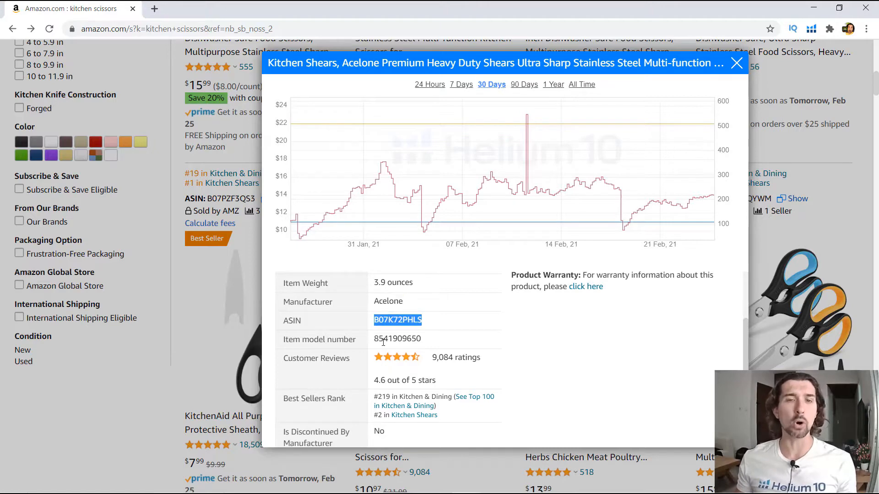
double_click(393, 340)
scroll(446, 315, "down", 1)
scroll(394, 327, "down", 1)
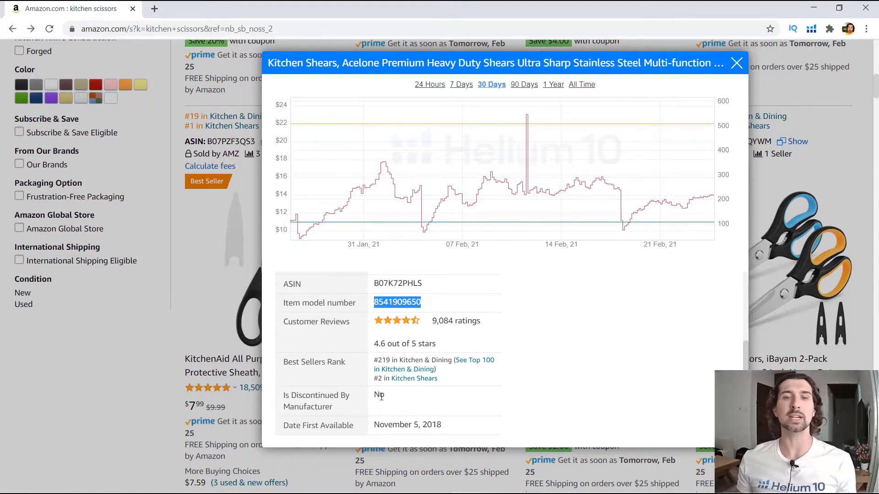
scroll(744, 293, "up", 2)
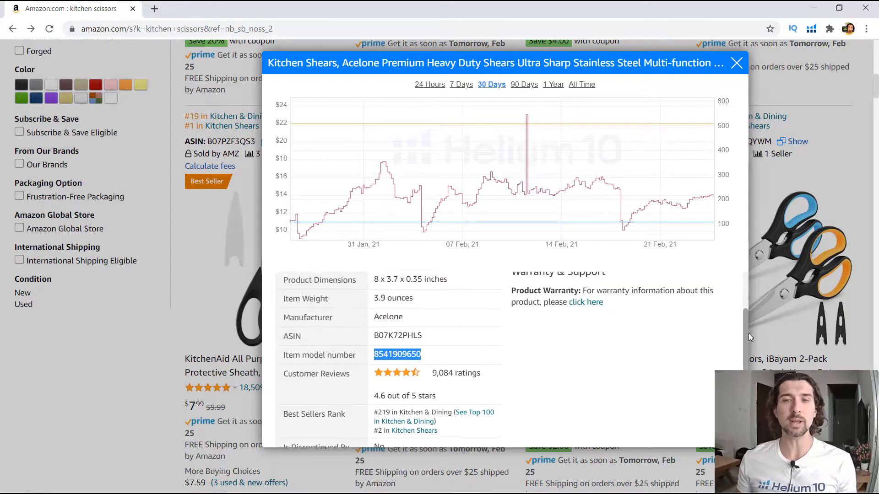
left_click(491, 343)
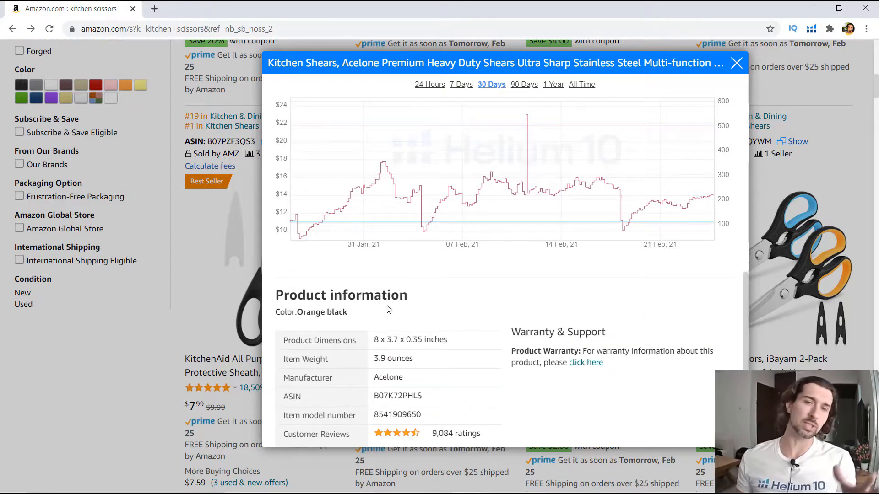
- Examine the Acelone product's price and sales rank history for All Time and close the details
scroll(386, 312, "up", 1)
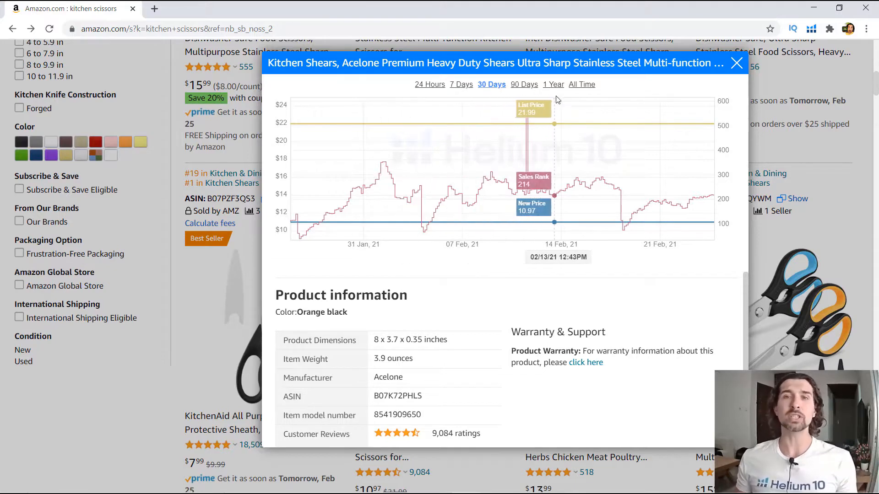
left_click(588, 86)
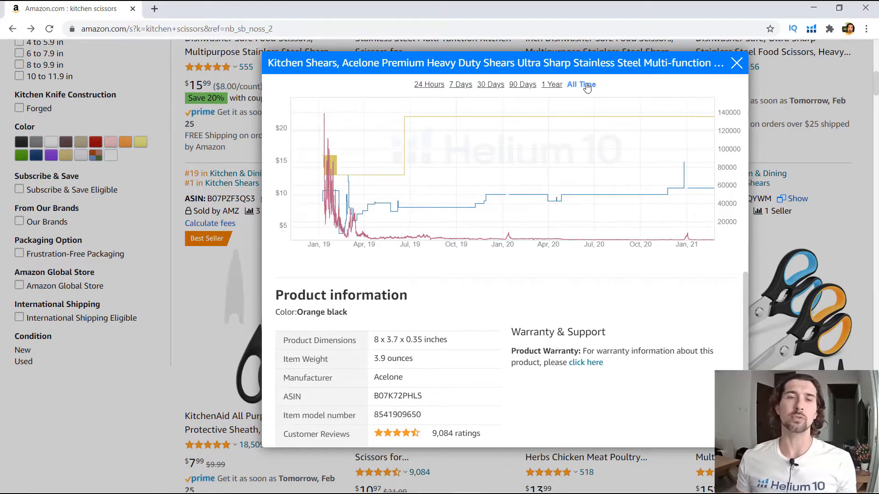
mouse_move(325, 192)
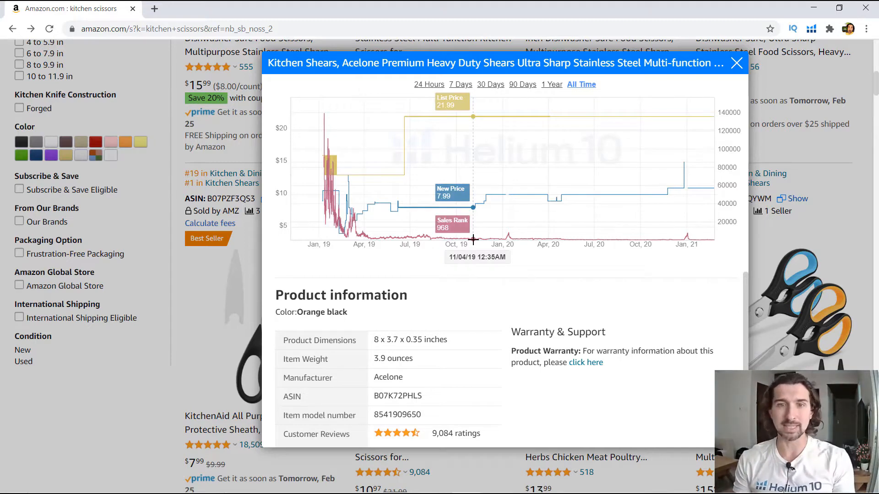
left_click(736, 62)
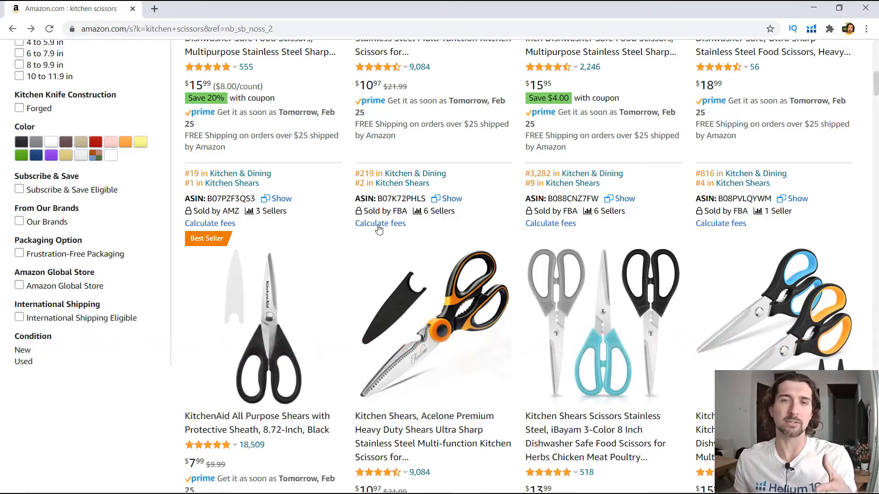
- View the Acelone kitchen shears' costs, fees and margins in the Profitability Calculator and return to the results
left_click(378, 229)
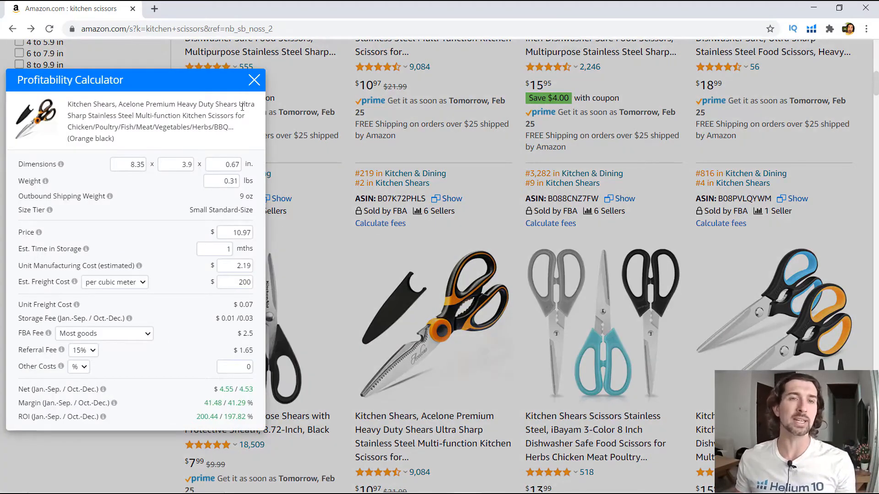
left_click(253, 81)
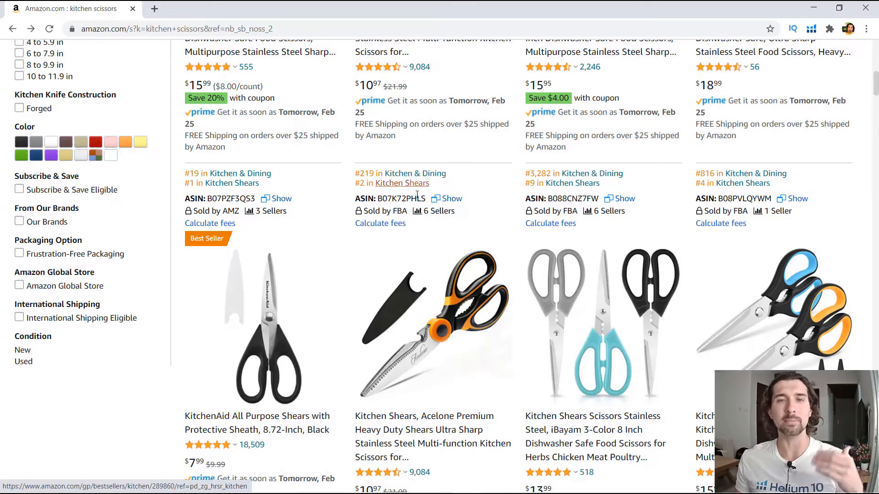
left_click(380, 223)
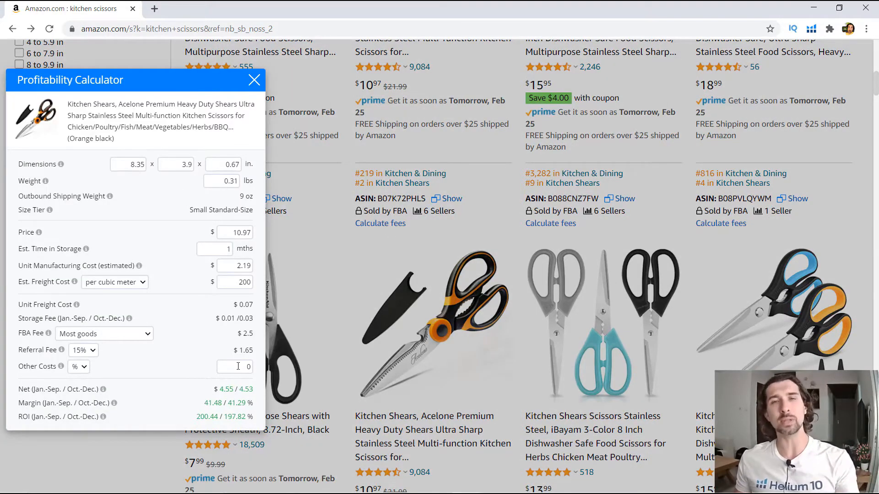
left_click(254, 81)
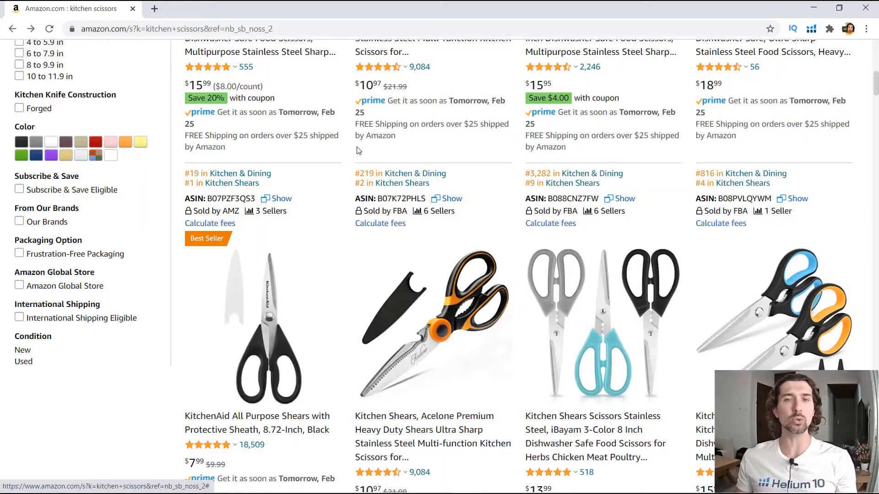
left_click(382, 229)
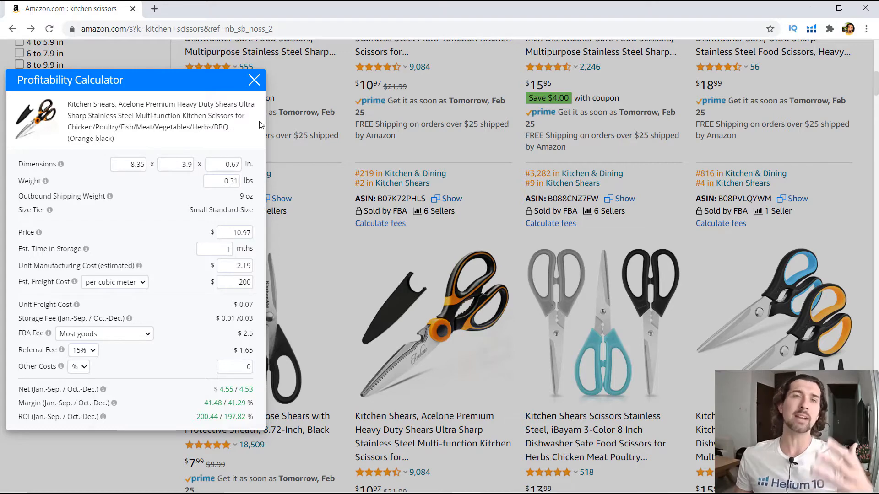
left_click(254, 81)
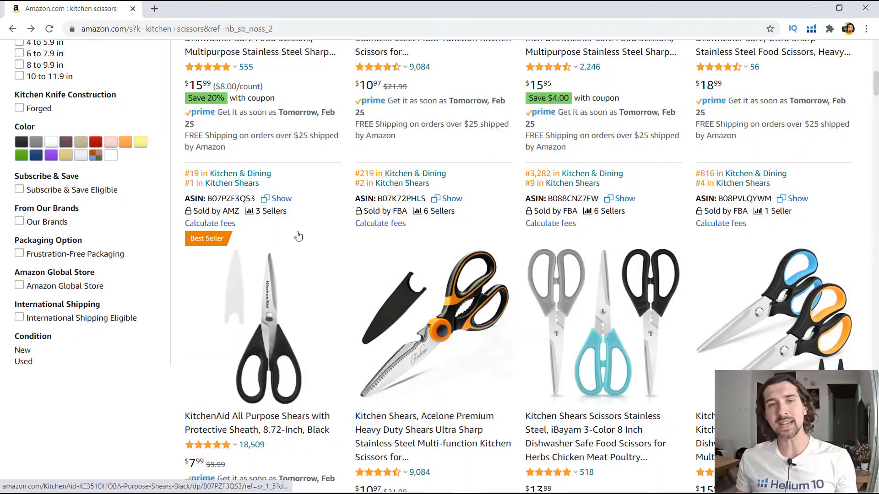
scroll(412, 192, "down", 1)
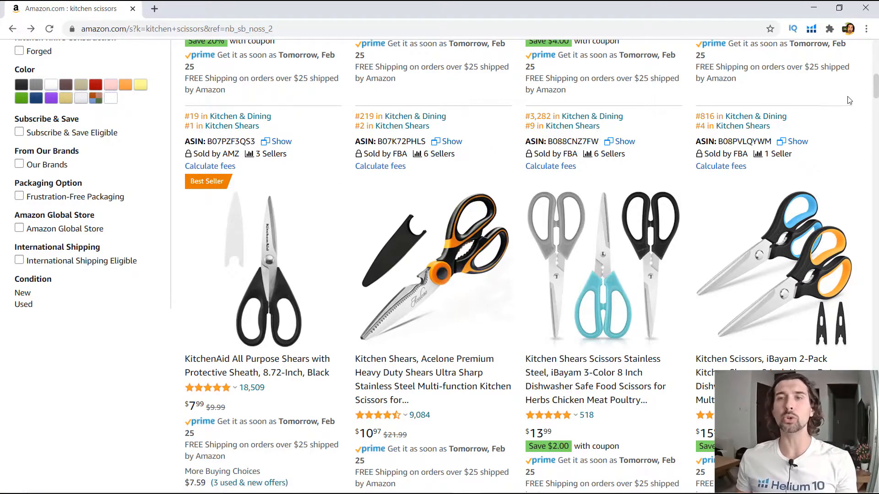
- Run Xray product research on the kitchen scissors results and view the niche's suppliers on Alibaba.com
scroll(456, 214, "down", 9)
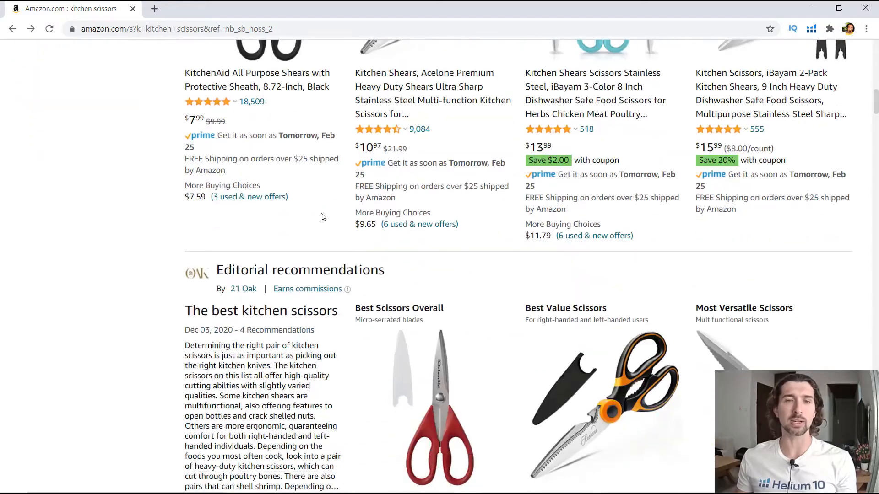
scroll(456, 215, "down", 13)
scroll(580, 188, "up", 2)
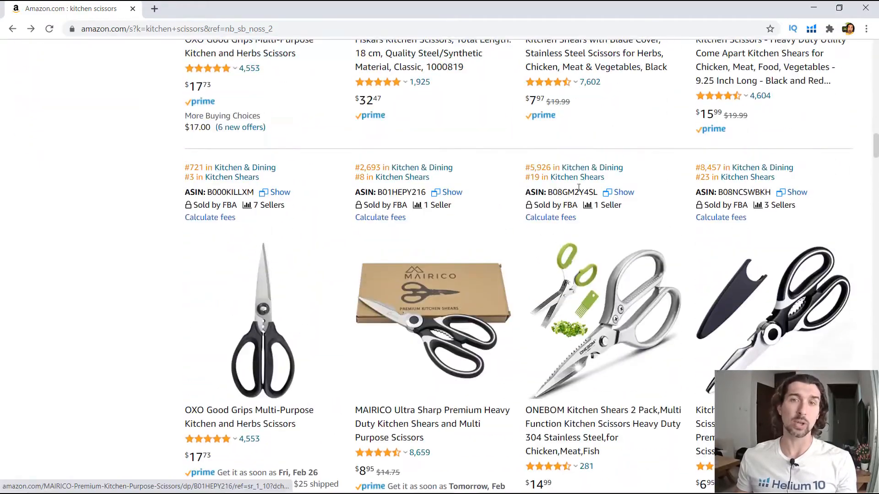
scroll(661, 207, "up", 20)
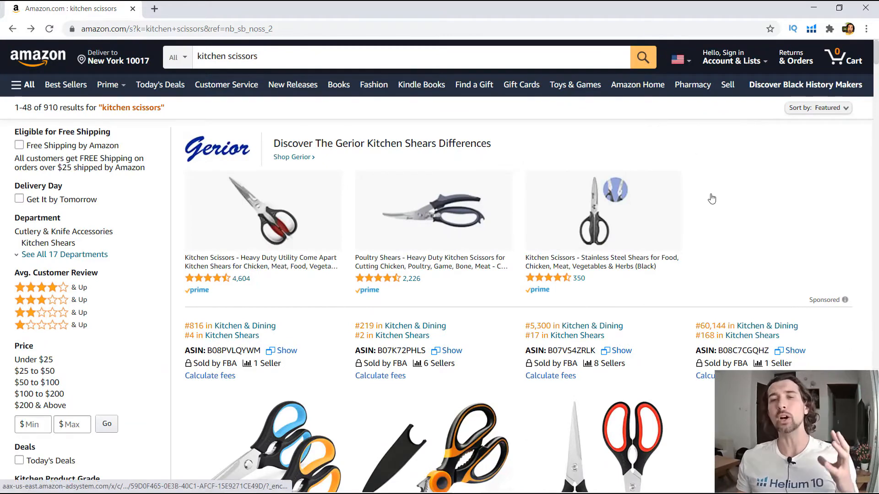
scroll(714, 178, "down", 1)
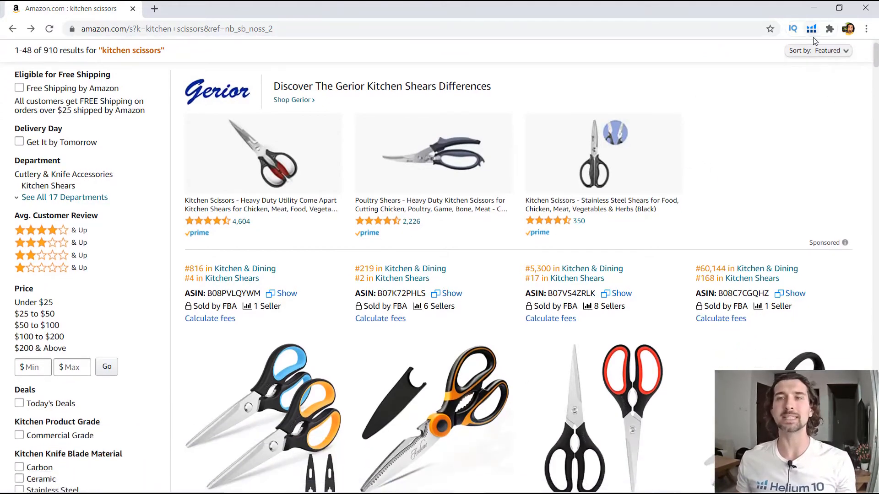
left_click(810, 30)
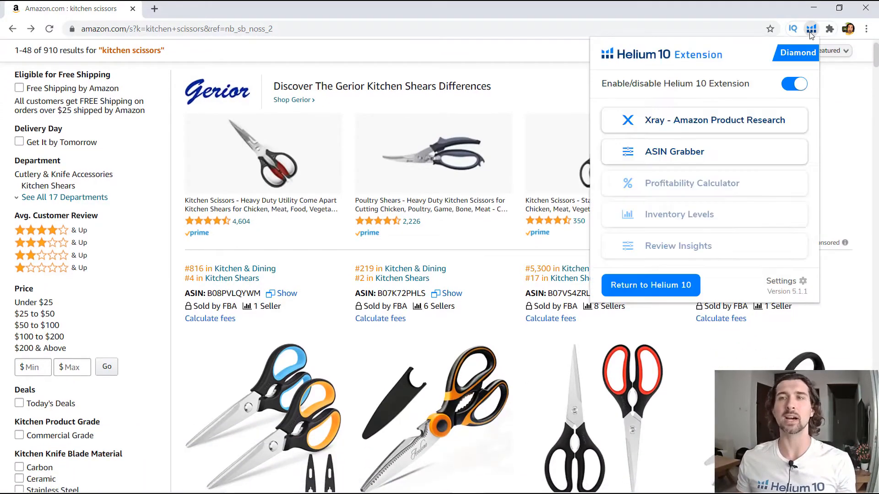
left_click(680, 130)
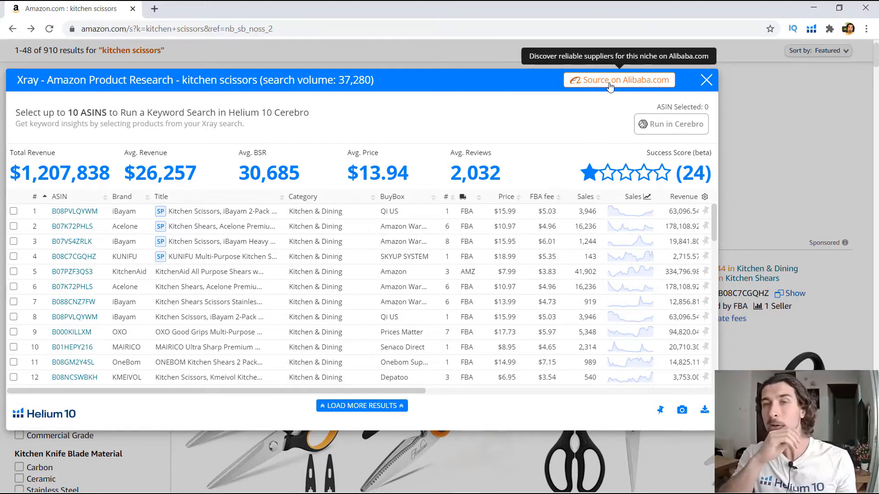
left_click(610, 86)
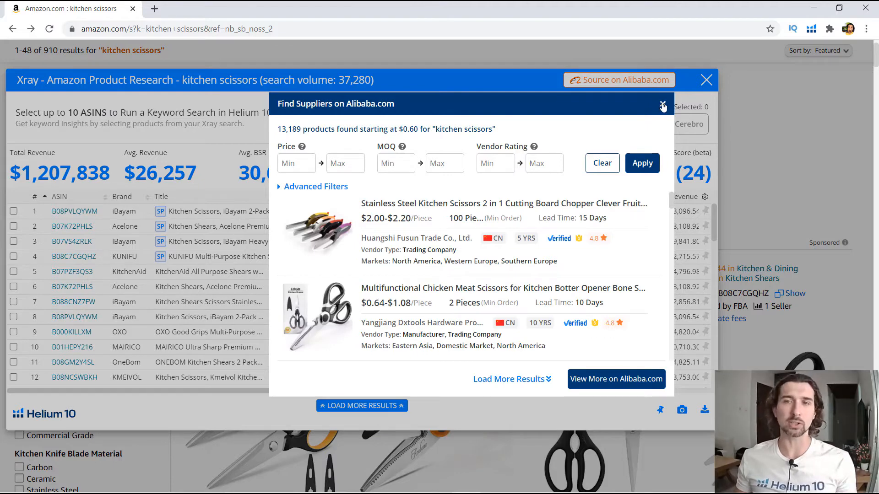
left_click(663, 104)
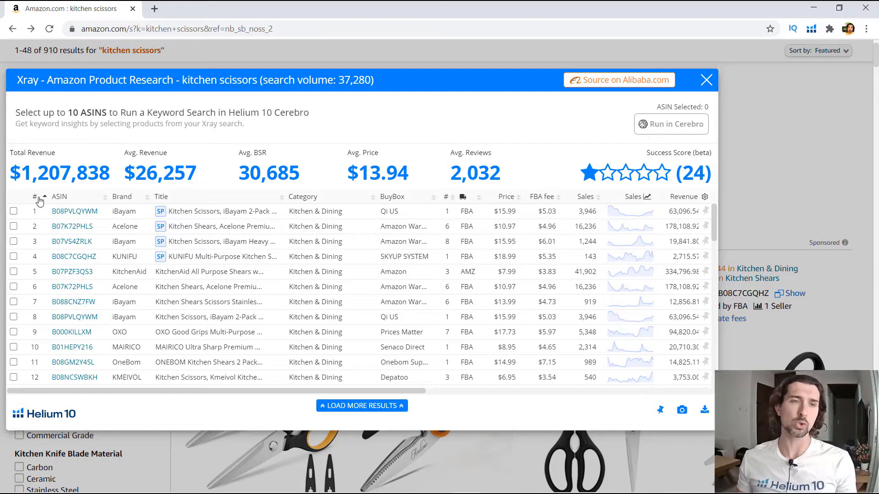
- Select ASINs B08PVLQYWM, B07K72PHLS and B088CNZ7FW as candidates for a Cerebro keyword search, and clear the selection
left_click(13, 212)
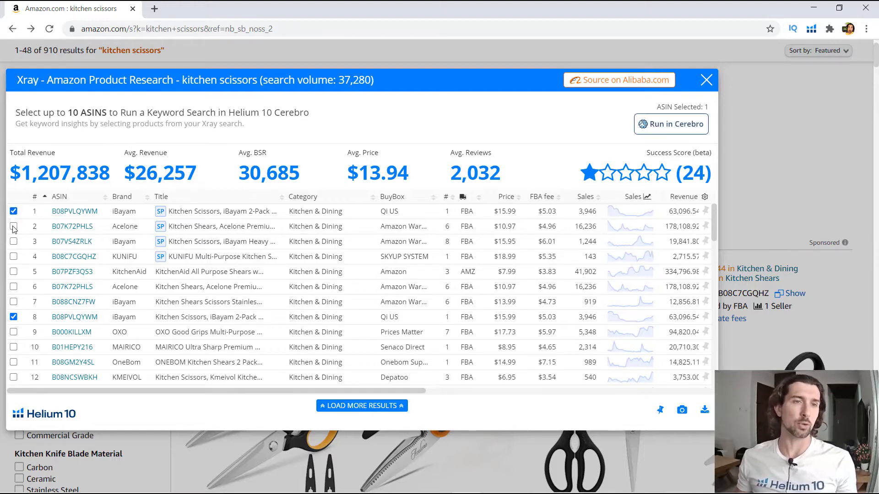
left_click(13, 226)
left_click(13, 302)
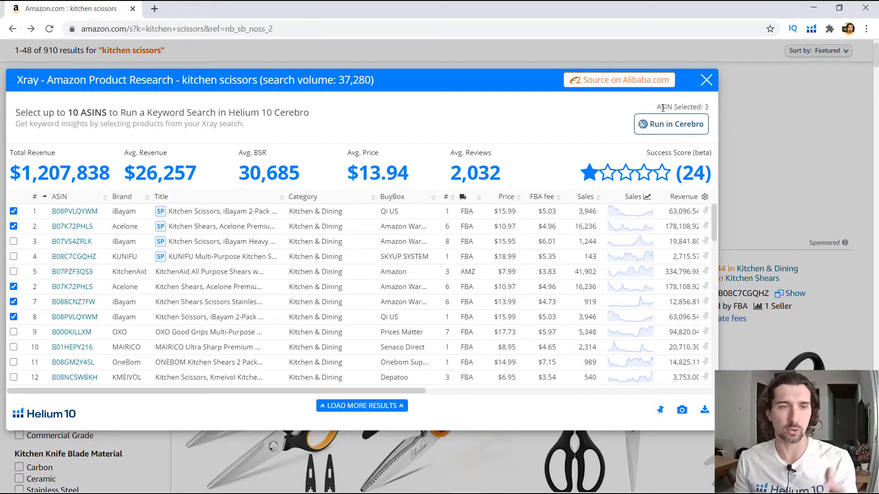
mouse_move(76, 288)
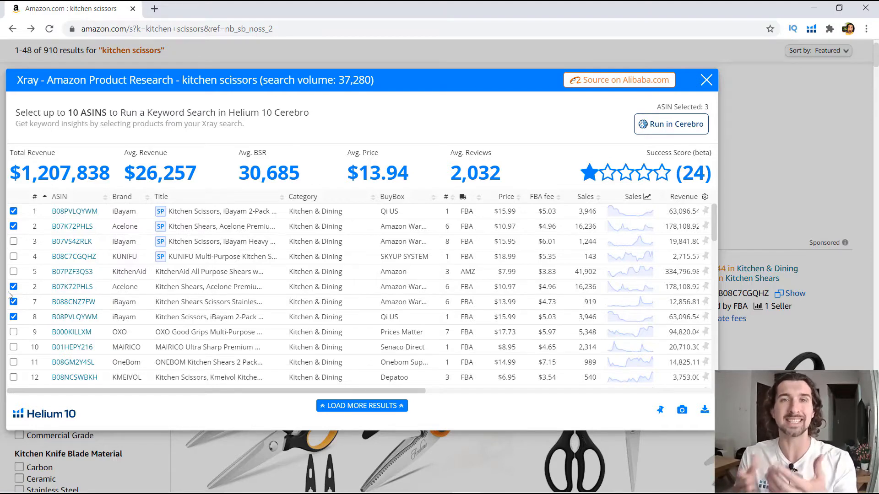
left_click(14, 226)
left_click(13, 211)
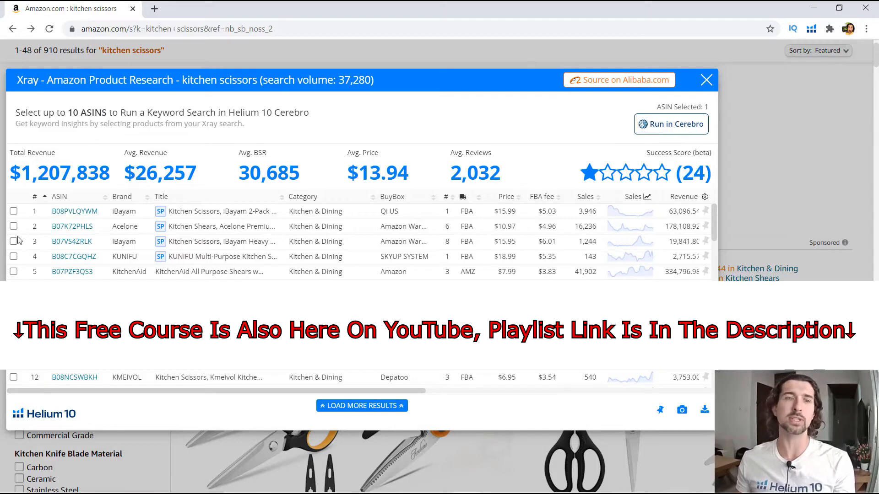
left_click(674, 120)
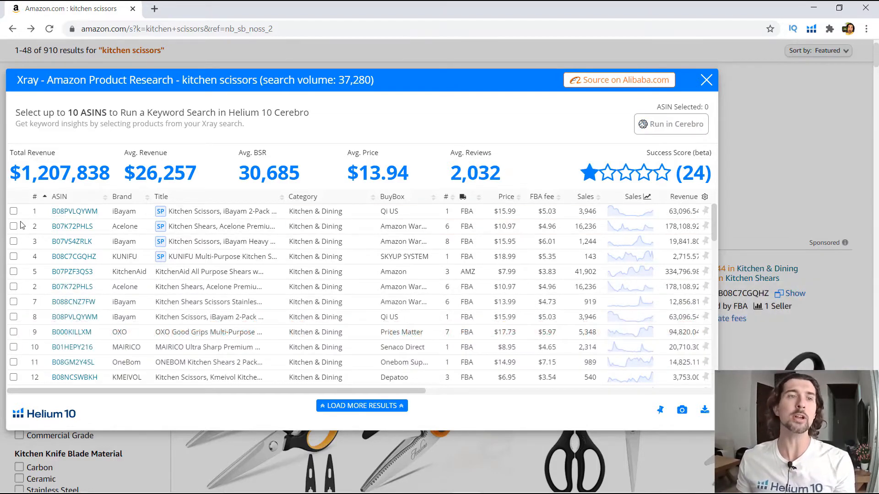
- Select the KitchenAid, MAIRICO and OneBom products in rows 5, 10 and 11 for Cerebro, and deselect them again
left_click(14, 271)
left_click(13, 363)
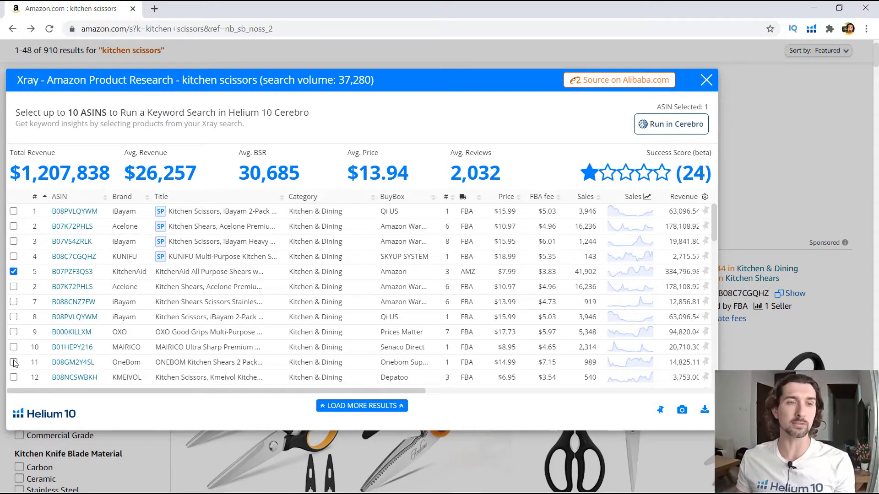
left_click(13, 347)
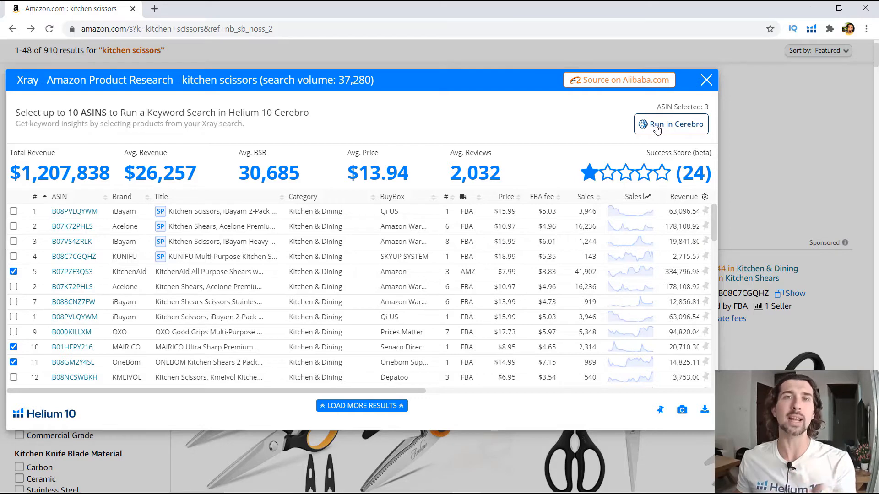
left_click(14, 362)
left_click(14, 347)
left_click(14, 272)
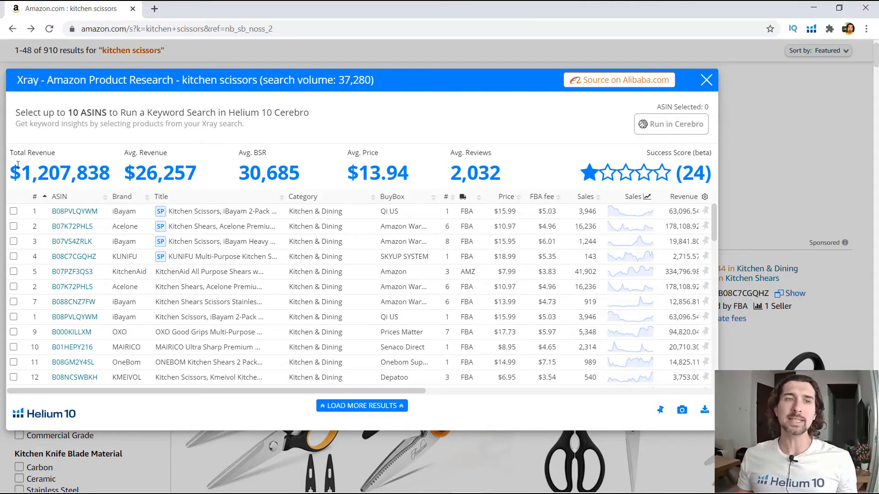
- Examine the Total Revenue figure and look through the Xray product list to its end and back
left_click_drag(21, 173, 112, 175)
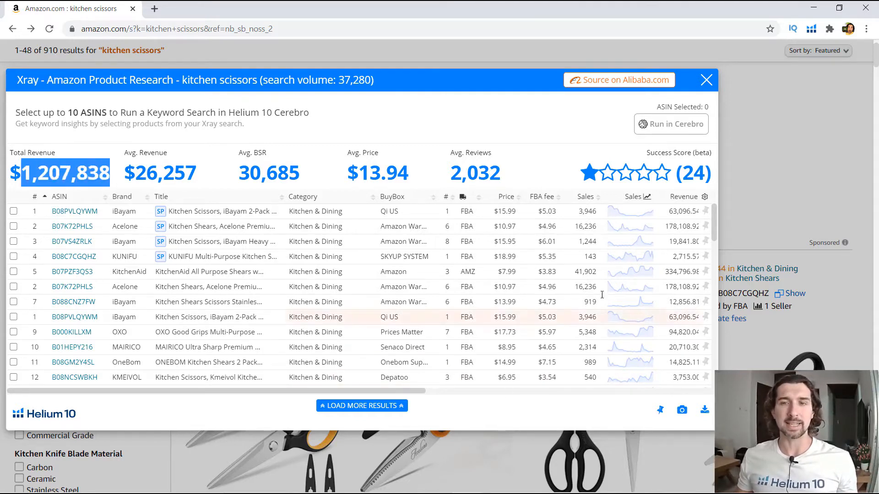
left_click_drag(715, 227, 715, 376)
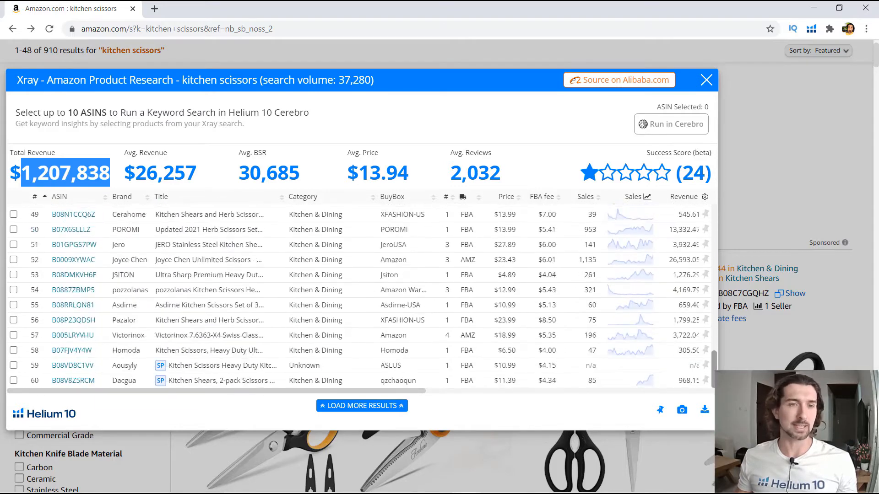
left_click(114, 383)
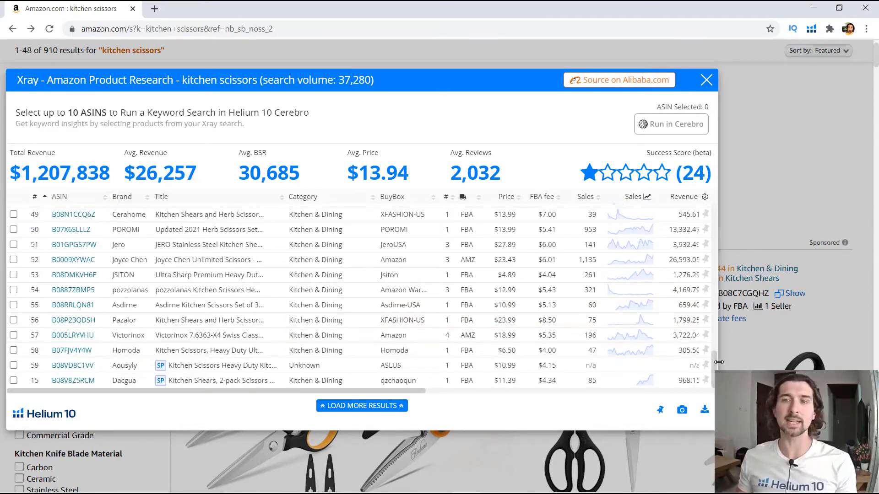
left_click_drag(715, 362, 558, 184)
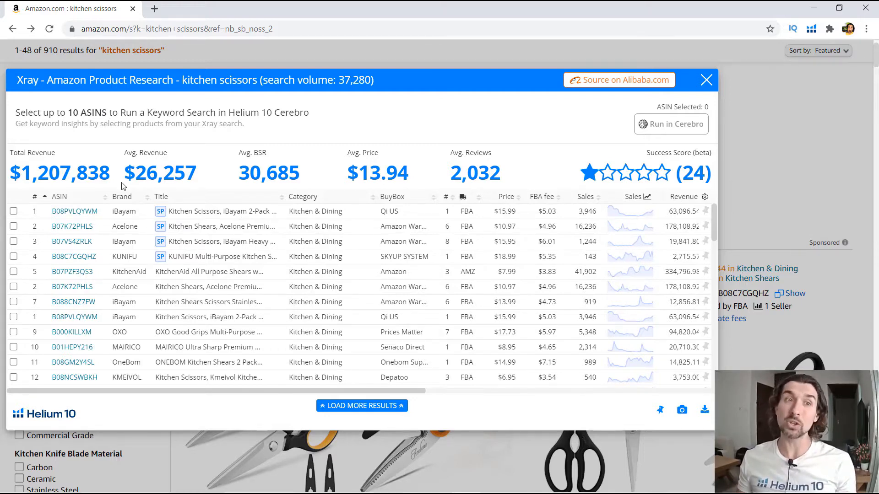
- Examine the average revenue, BSR, price and reviews, and the Success Score with its explanation
double_click(165, 173)
left_click_drag(247, 176, 298, 180)
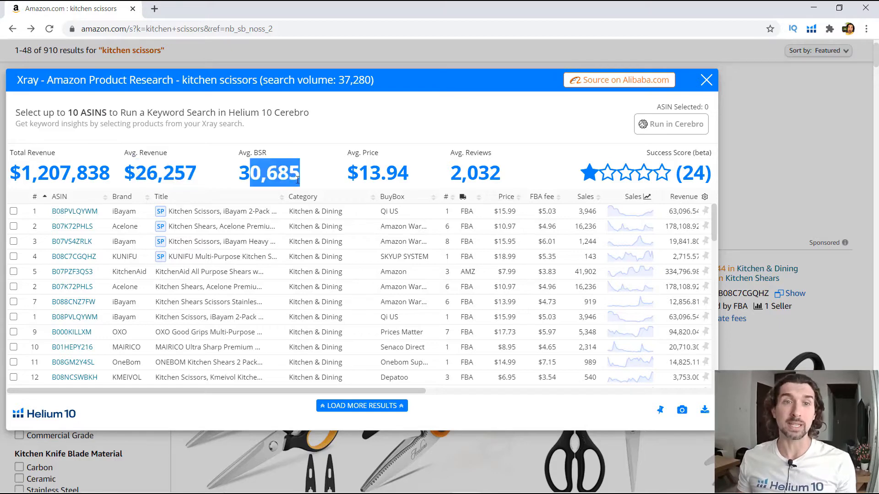
left_click_drag(359, 178, 398, 177)
left_click_drag(452, 176, 505, 175)
left_click(501, 171)
mouse_move(677, 157)
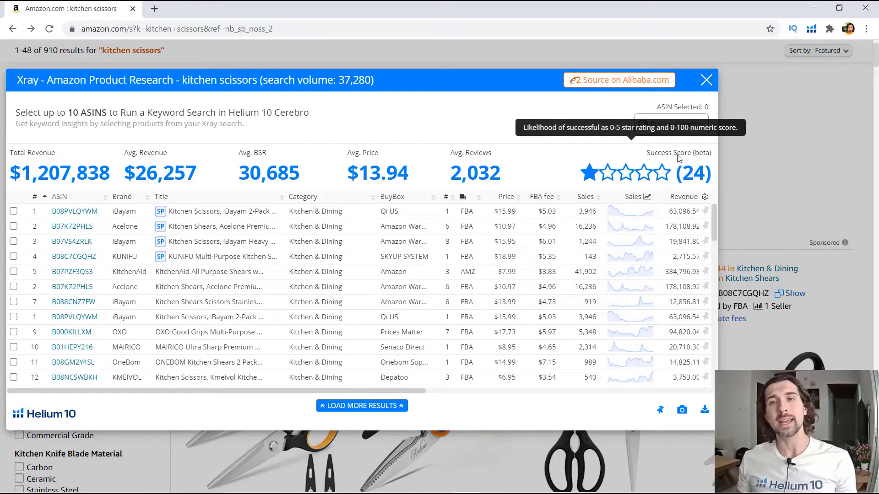
mouse_move(668, 175)
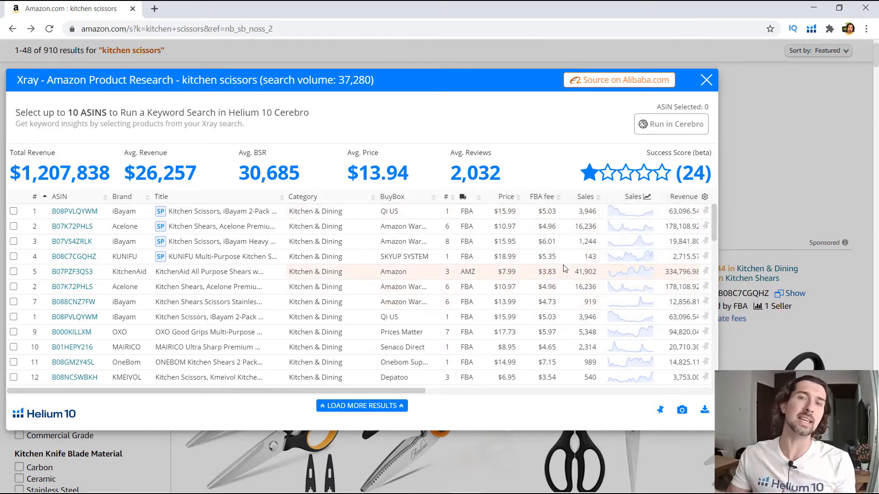
mouse_move(592, 171)
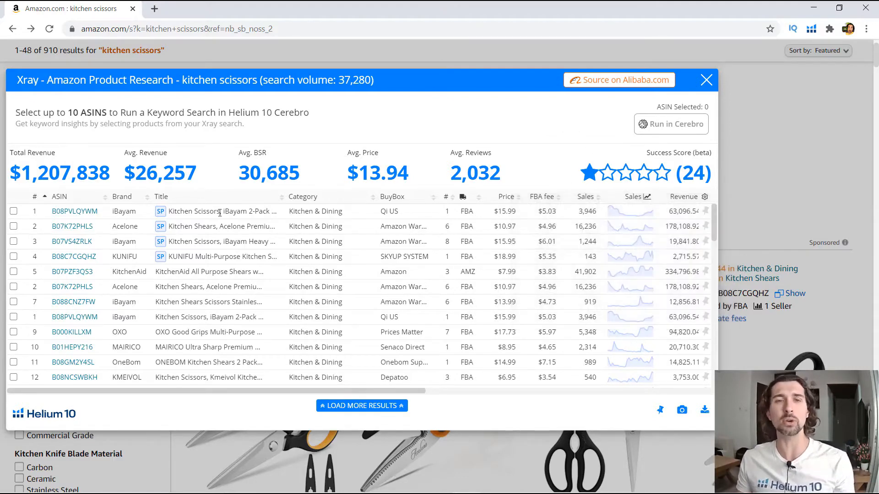
- Remove the four sponsored products in rows 1 to 4 from the Xray list and check the Avg. Revenue figure
left_click(13, 211)
left_click(13, 211)
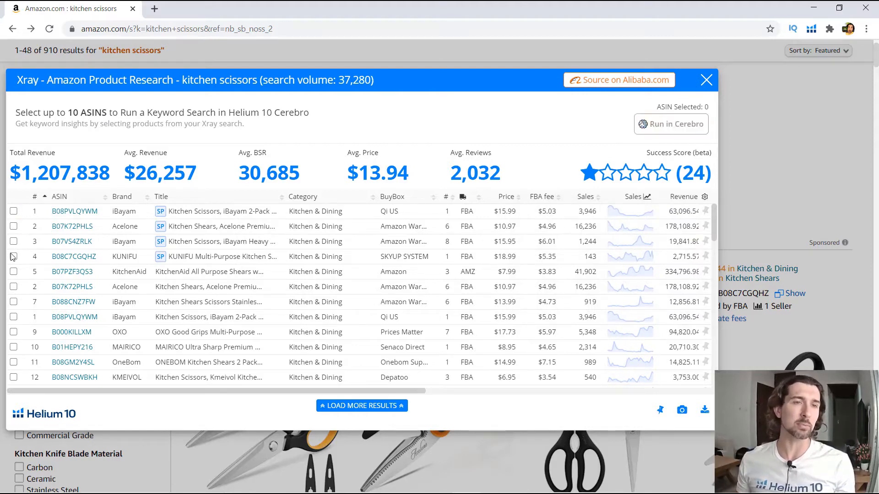
left_click(14, 256)
left_click(14, 241)
left_click(13, 227)
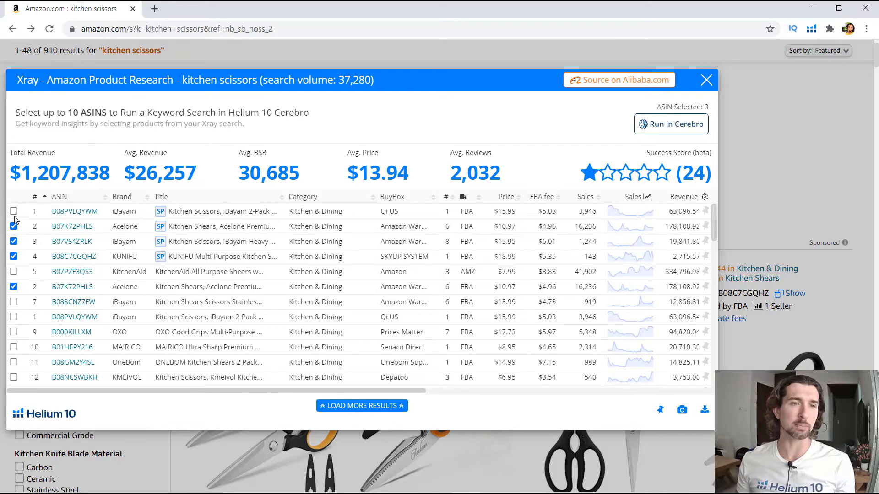
left_click(14, 211)
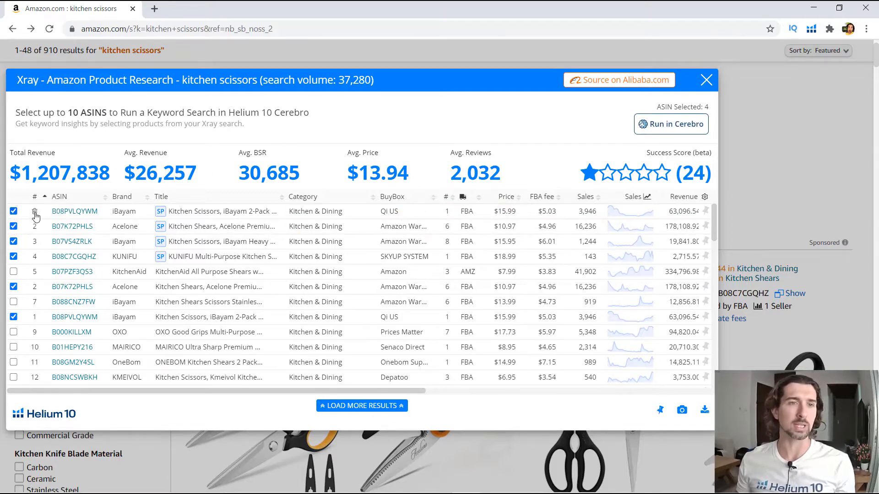
left_click(36, 213)
left_click(36, 213)
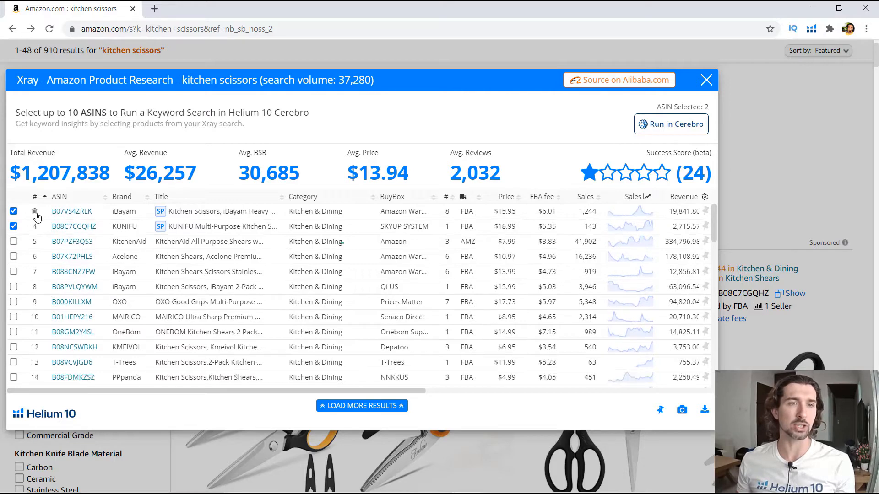
left_click(36, 215)
left_click(36, 215)
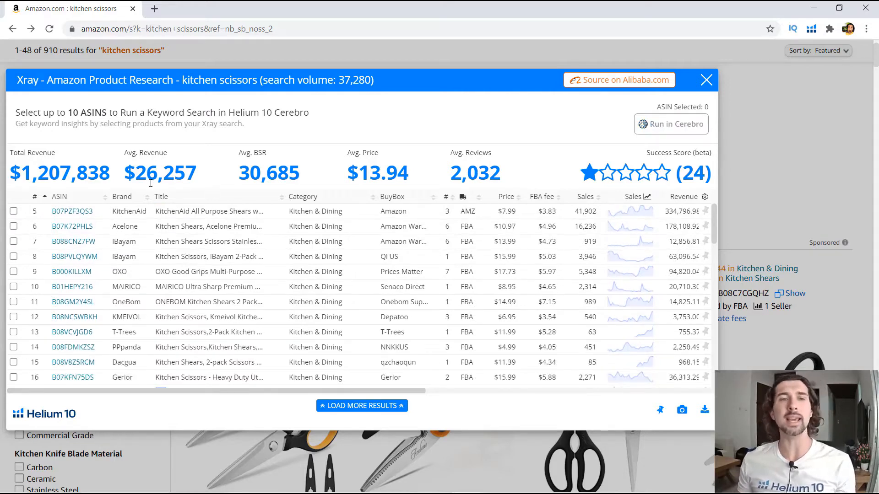
left_click_drag(129, 178, 197, 179)
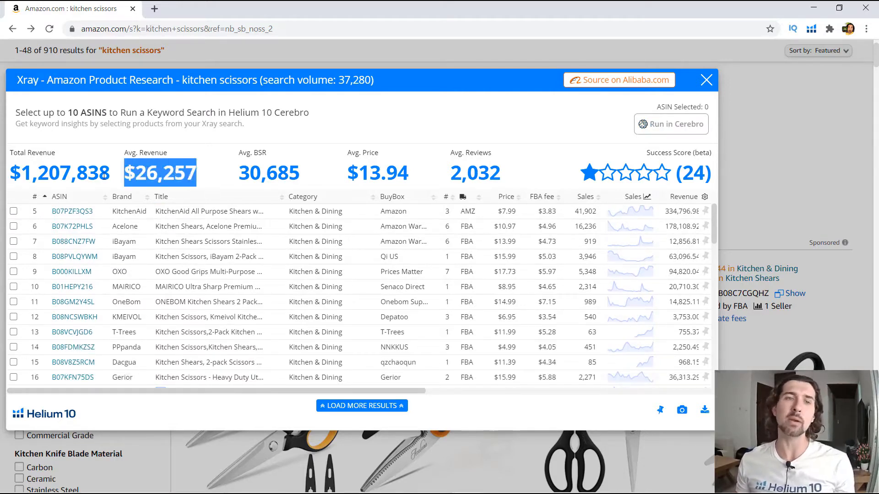
left_click(196, 167)
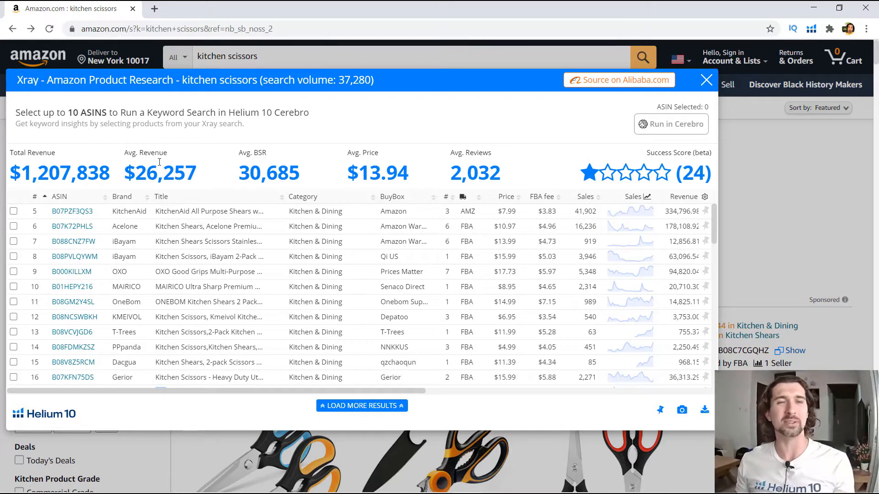
- Preview the KitchenAid shears with ASIN B07PZF3QS3, open their Amazon page in a new tab and switch to it
mouse_move(32, 213)
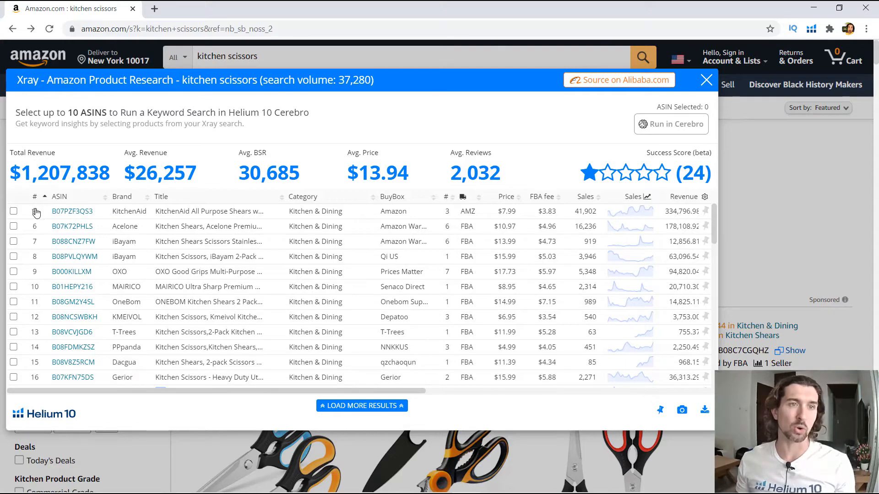
mouse_move(75, 215)
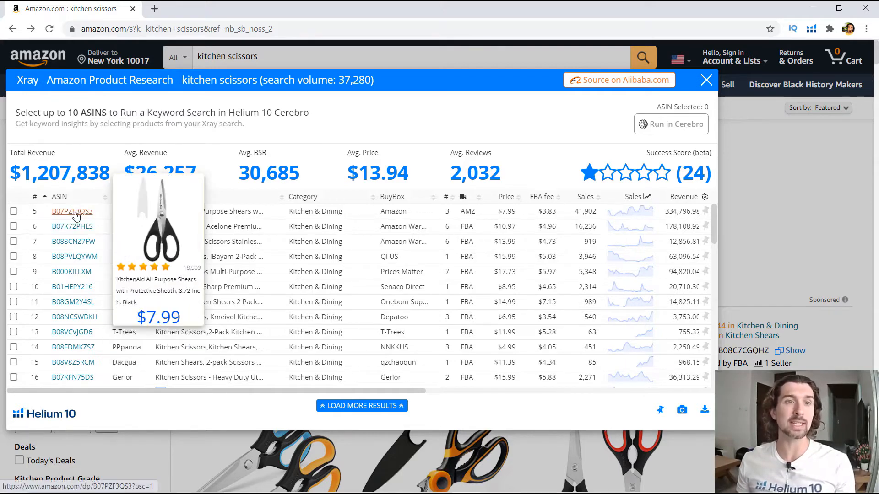
right_click(75, 215)
left_click(98, 221)
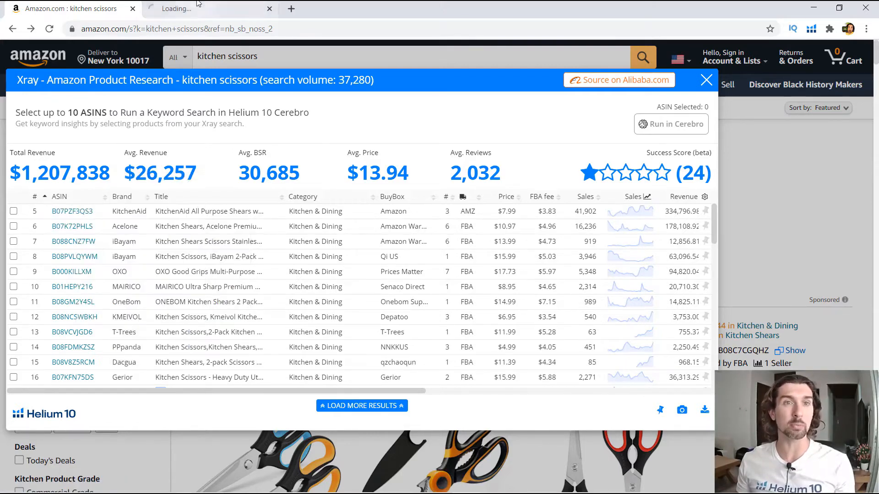
left_click(256, 9)
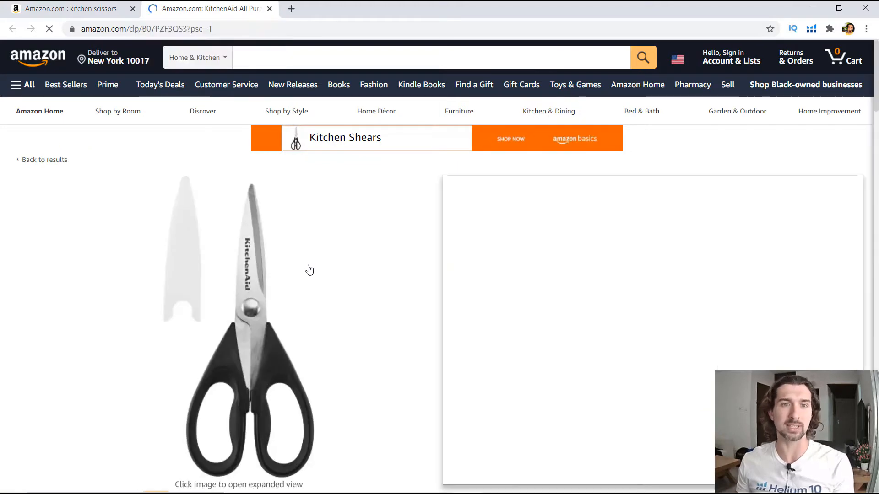
- Close the KitchenAid product page and check that product's sales and BuyBox seller in the Xray list
left_click(269, 9)
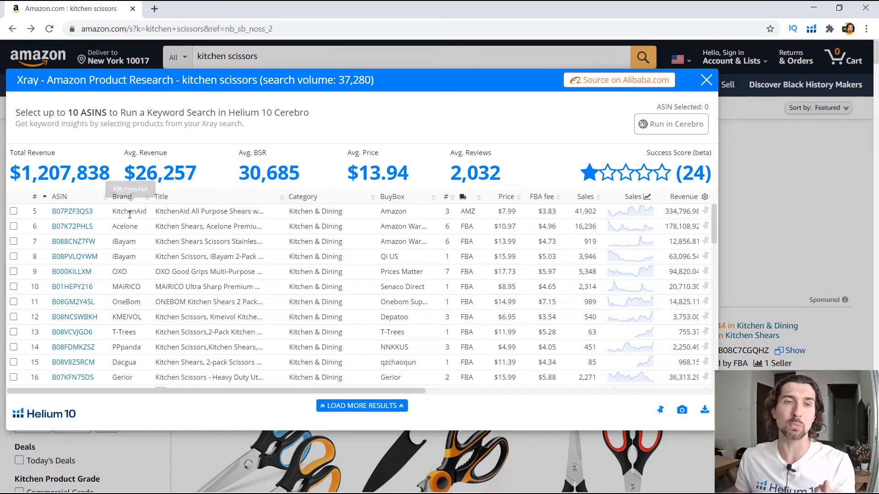
double_click(585, 209)
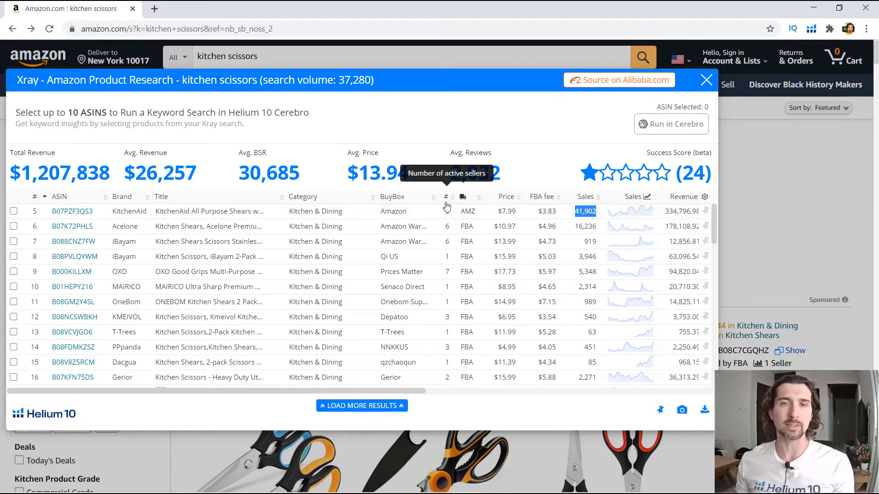
left_click(391, 211)
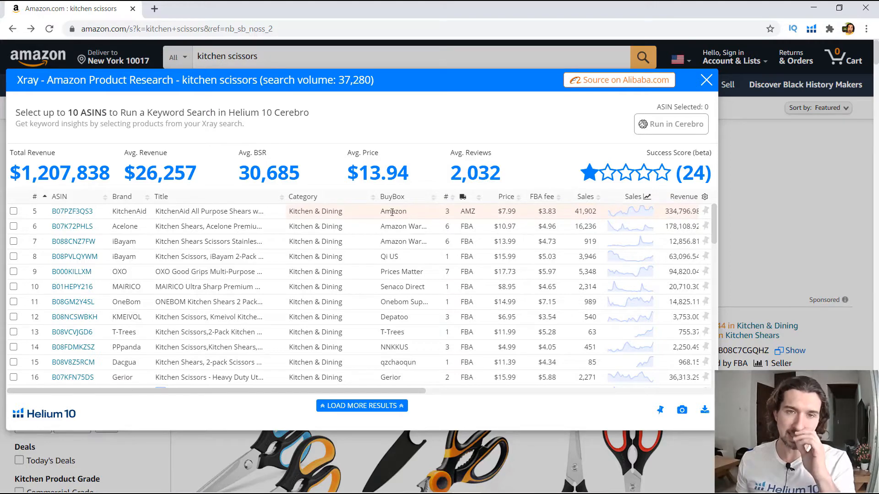
left_click(398, 212)
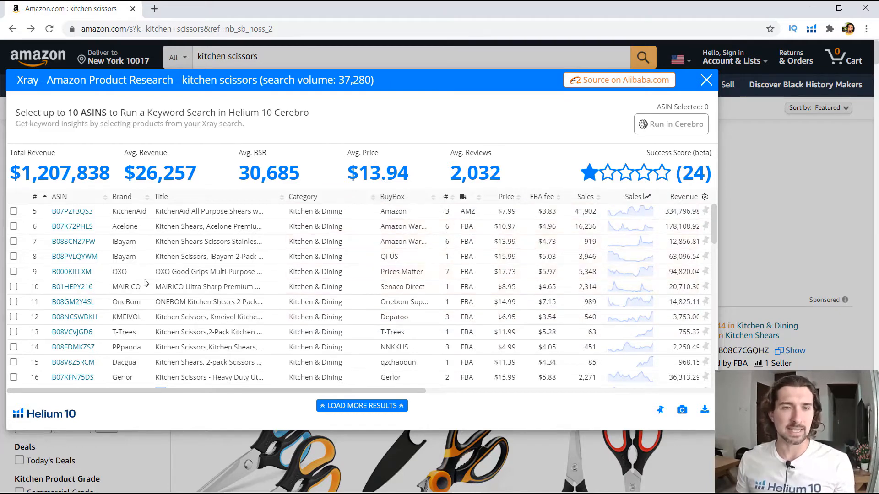
- Examine the number of active sellers and the fulfillment type of the MAIRICO shears in row 10
mouse_move(77, 274)
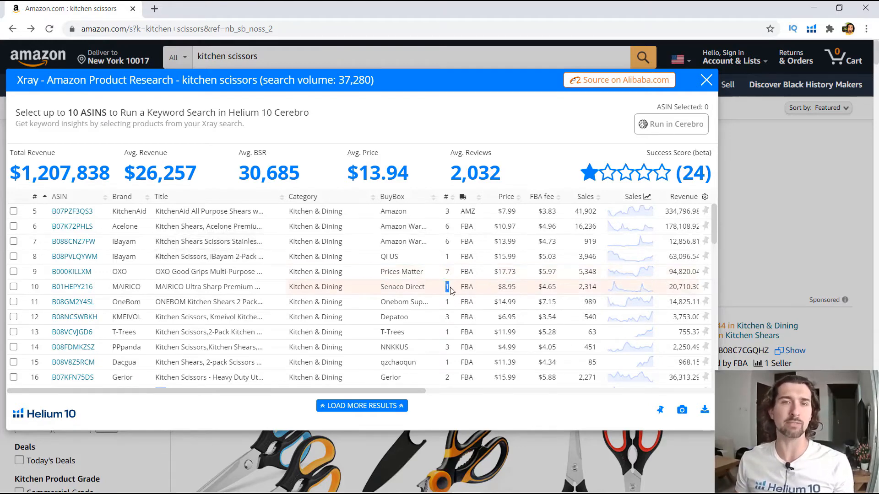
mouse_move(72, 291)
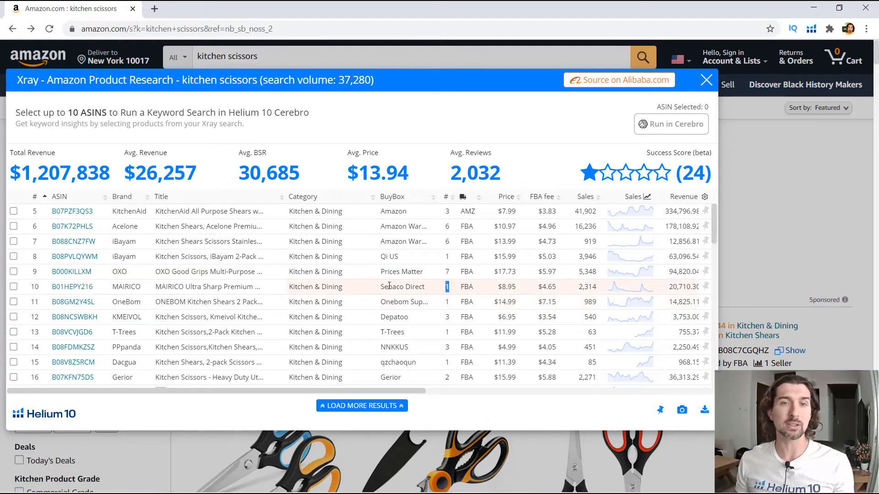
double_click(465, 284)
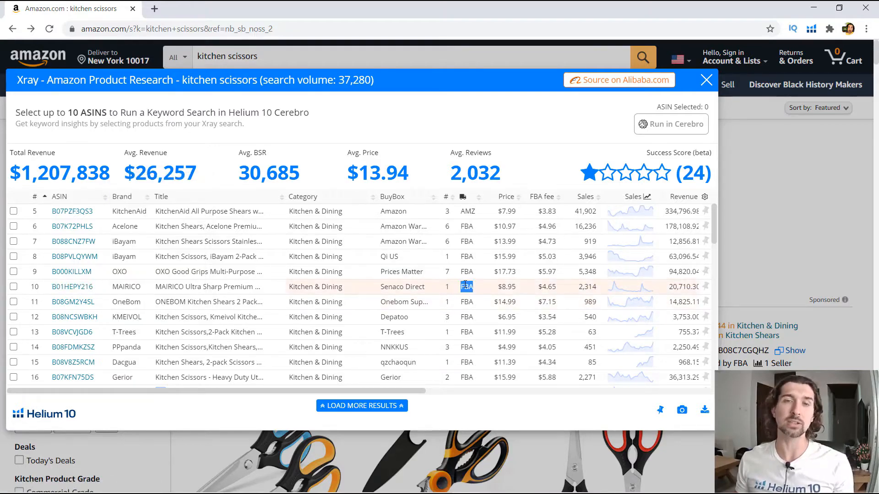
left_click(458, 288)
left_click(450, 289)
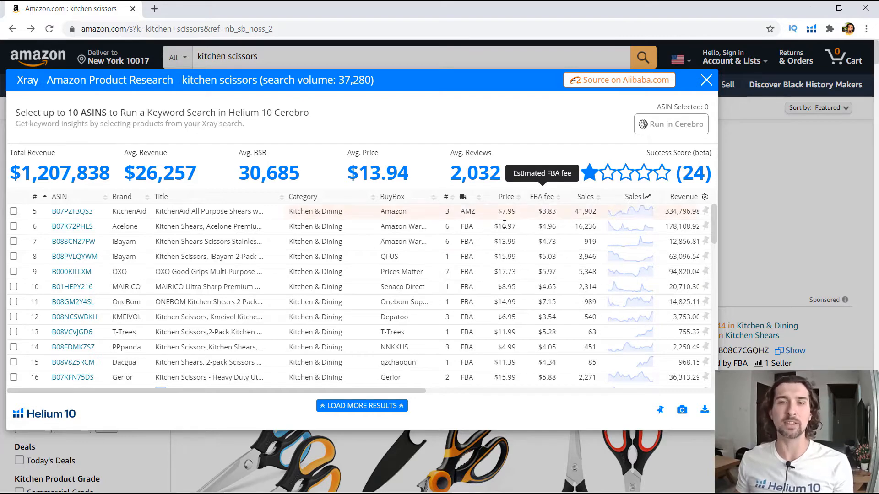
- Examine the sales figures of the KitchenAid shears and compare them with the products down to row 31
left_click_drag(413, 391, 511, 392)
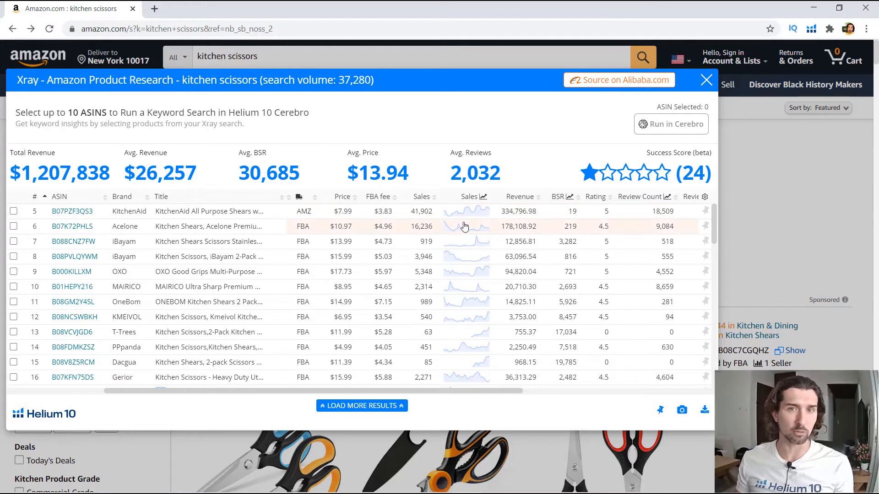
left_click_drag(414, 212, 418, 212)
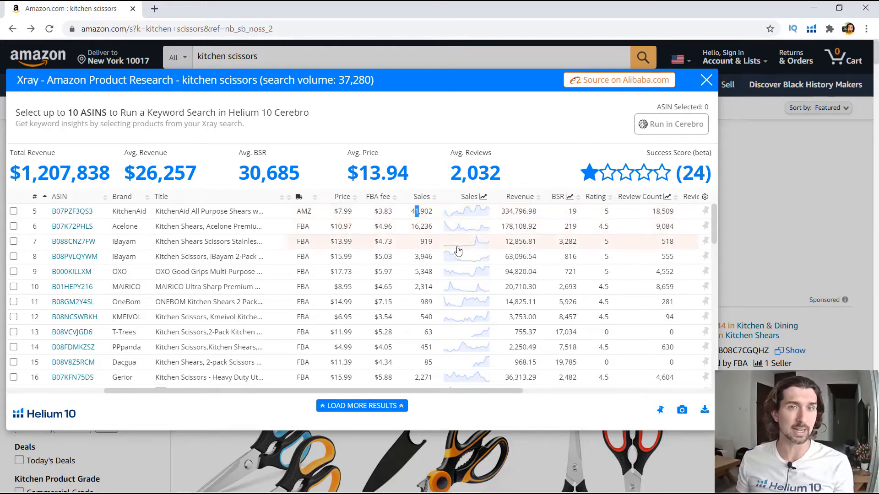
left_click(418, 257)
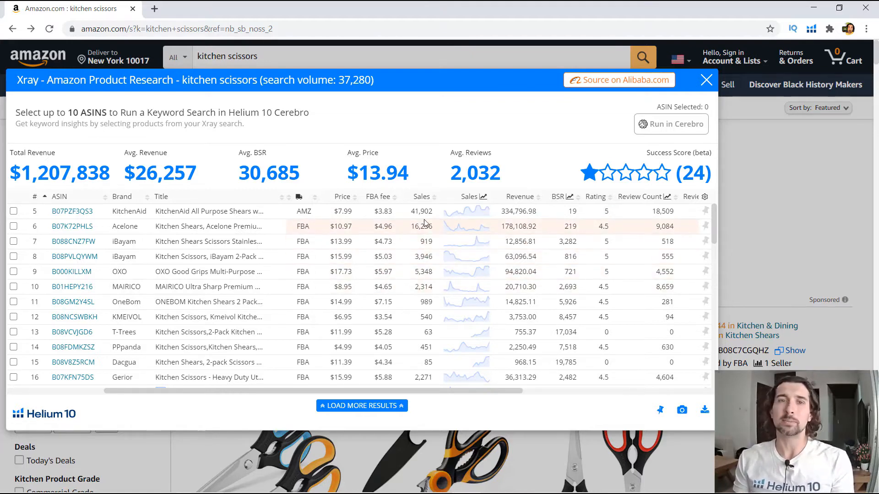
scroll(431, 222, "down", 1)
scroll(416, 224, "up", 1)
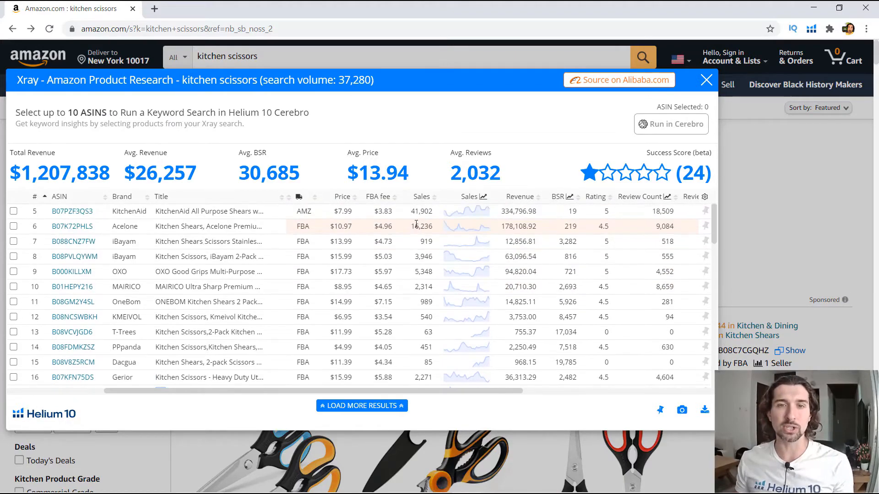
scroll(416, 224, "down", 5)
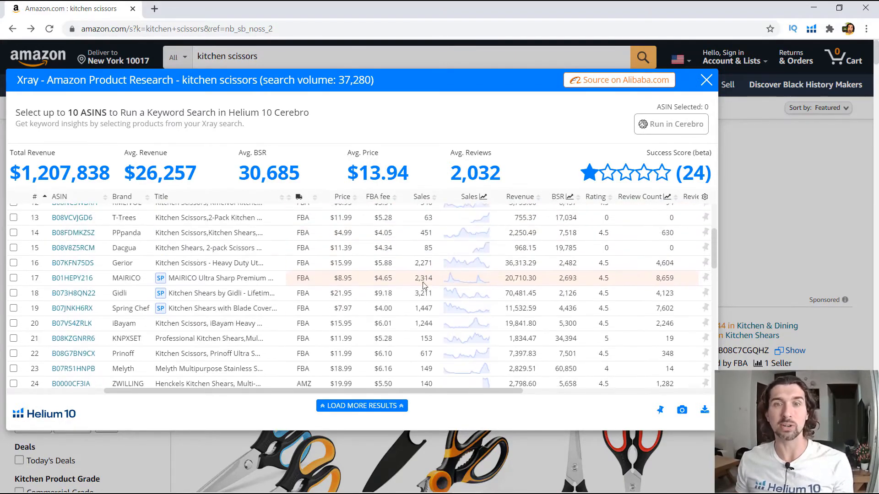
scroll(422, 282, "down", 5)
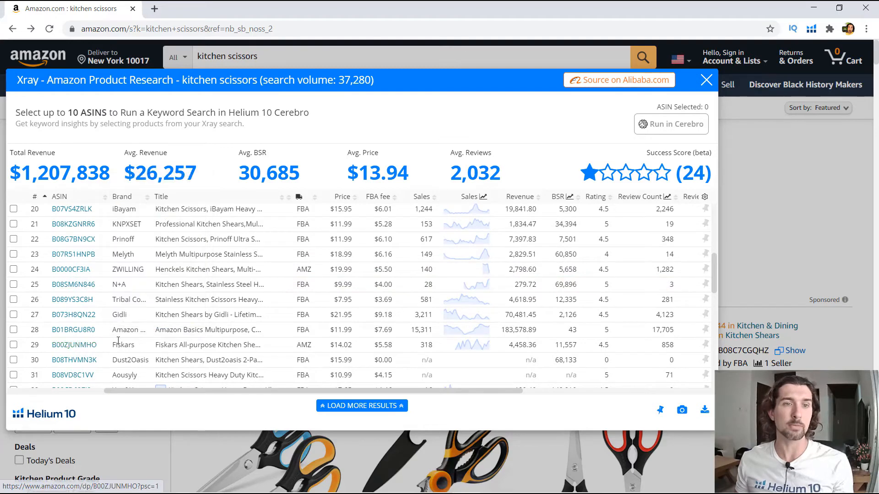
- Check the brand and fulfillment type of the Fiskars shears in row 29, then return to the first product
left_click_drag(114, 344, 128, 347)
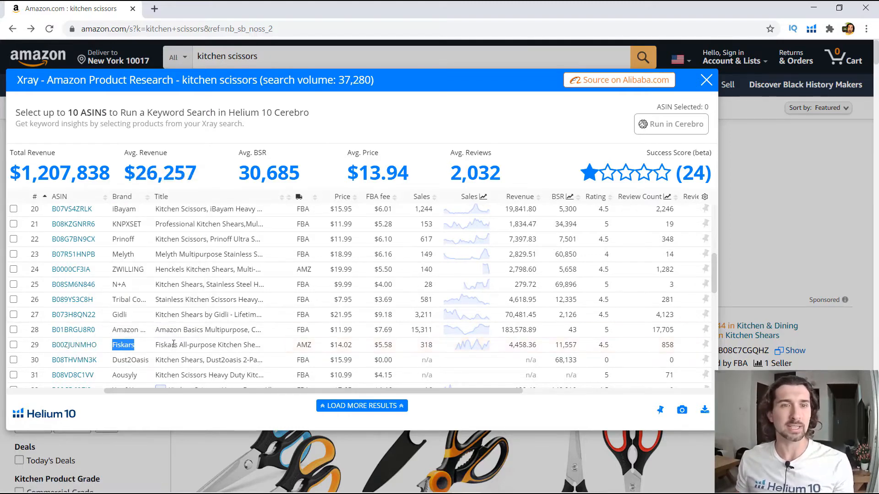
left_click(311, 345)
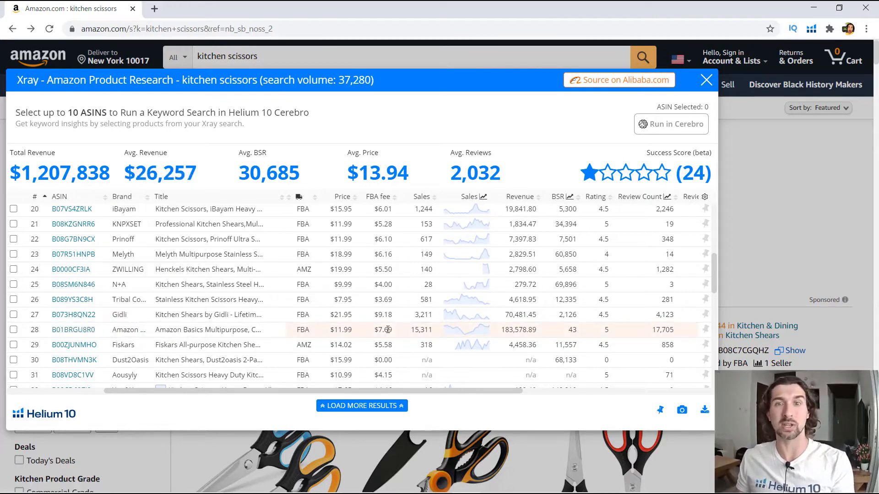
scroll(403, 331, "up", 2)
scroll(421, 334, "down", 2)
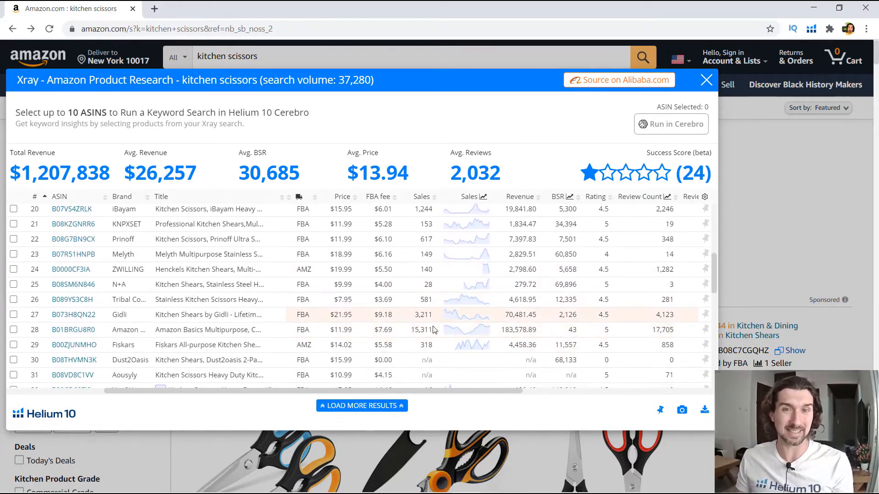
scroll(448, 334, "up", 1)
scroll(448, 335, "up", 5)
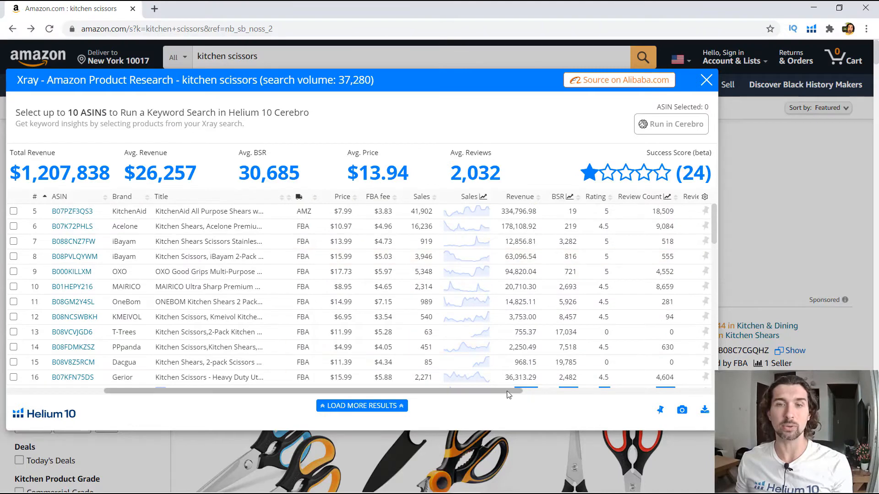
- Examine the Review Count column through the product list down to row 54 and back to the first product
left_click_drag(507, 391, 572, 391)
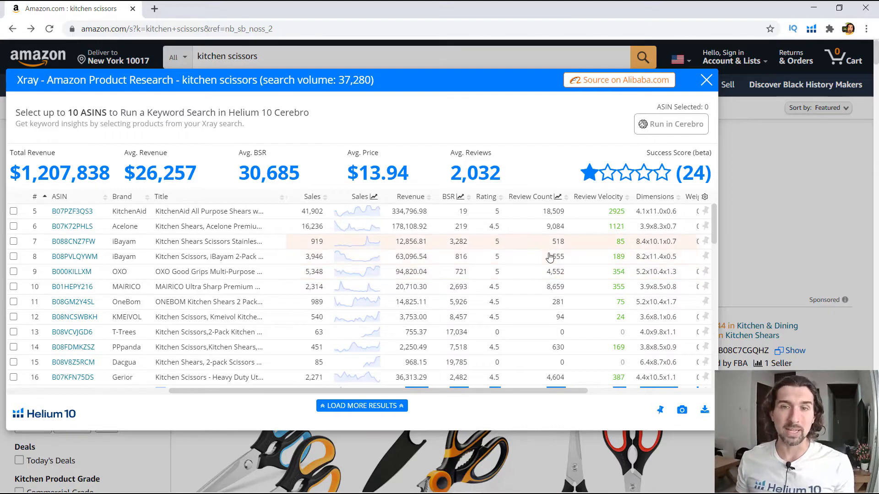
scroll(543, 236, "down", 4)
scroll(559, 233, "up", 1)
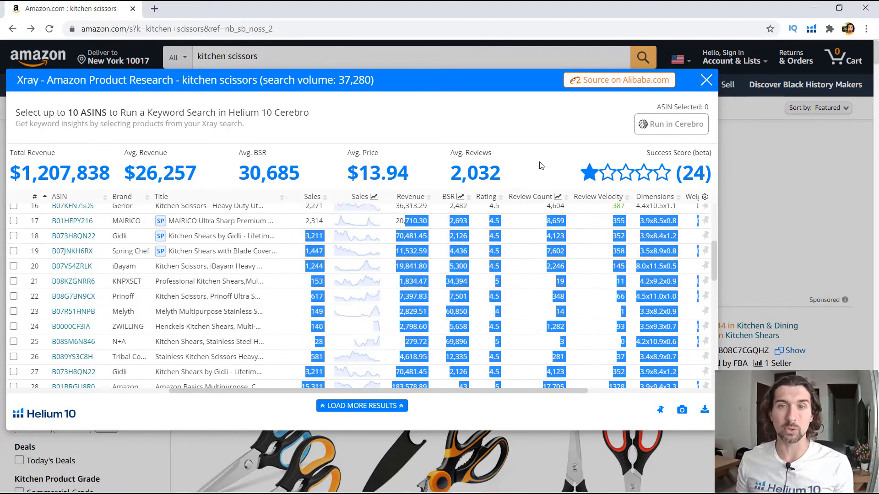
left_click(542, 166)
scroll(555, 270, "down", 2)
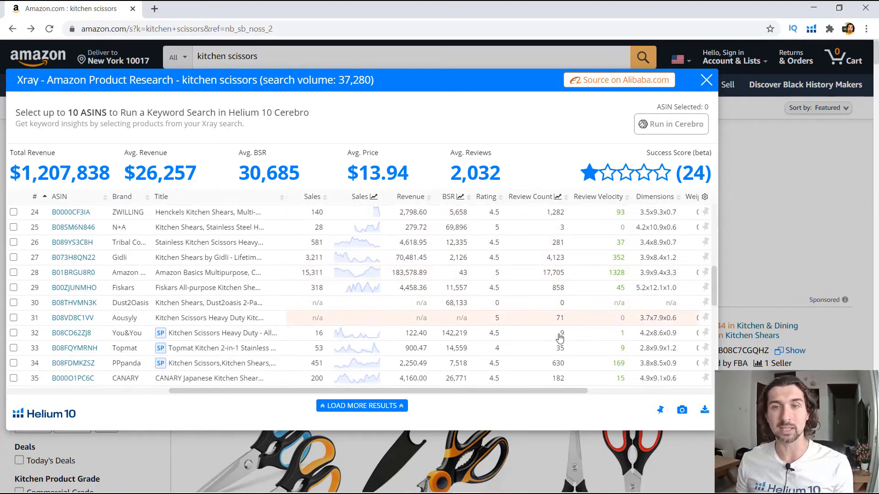
scroll(558, 330, "down", 1)
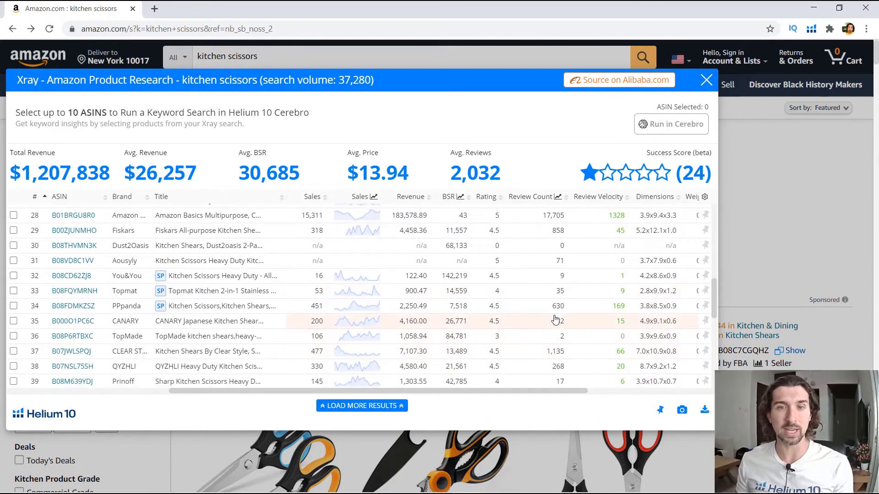
scroll(554, 316, "down", 1)
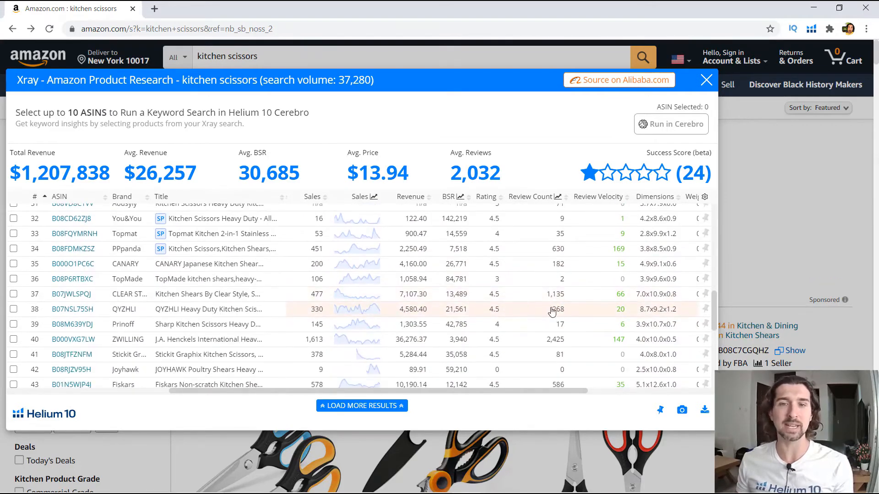
scroll(554, 314, "down", 2)
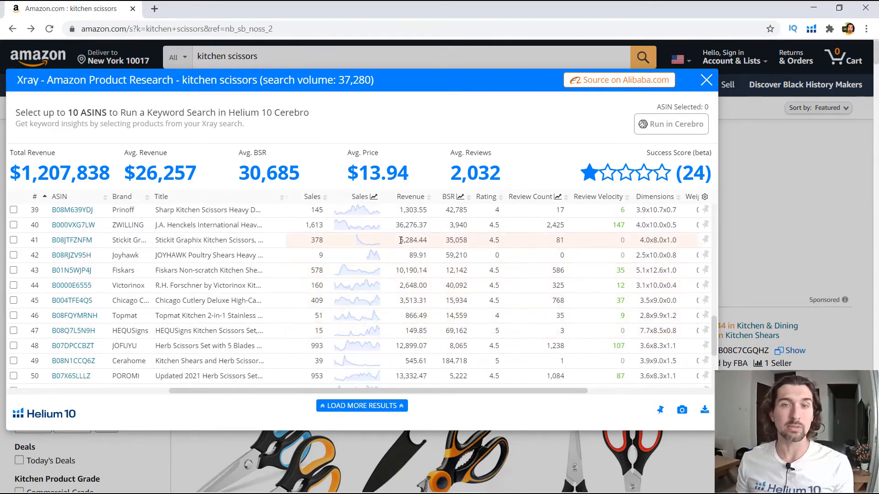
scroll(530, 258, "down", 1)
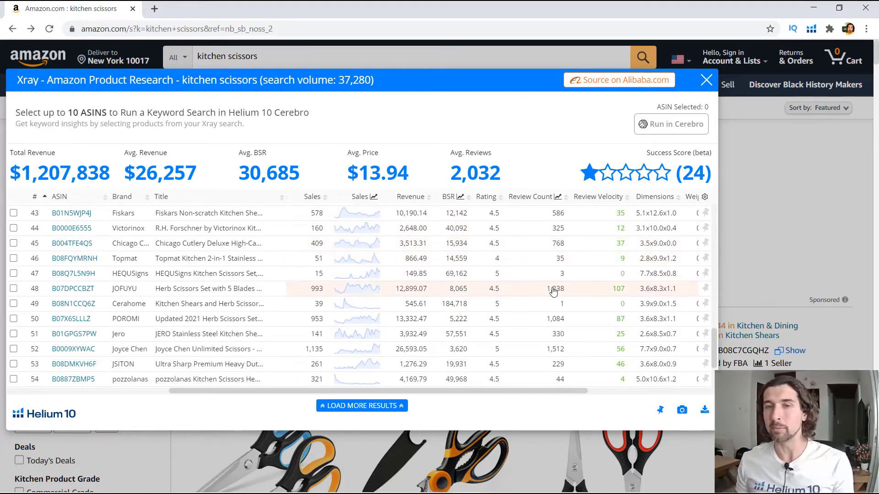
scroll(552, 291, "up", 10)
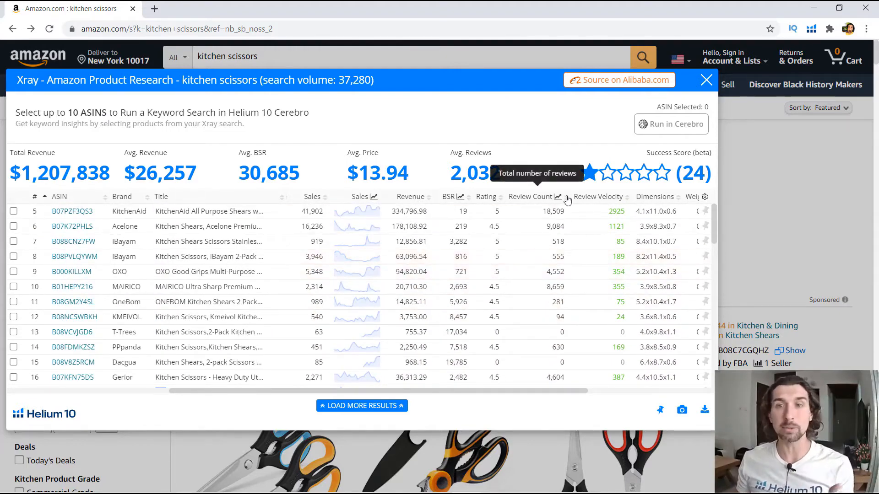
- Examine the KitchenAid shears' review velocity and the remaining columns from Dimensions through Listing Creation Date
double_click(615, 212)
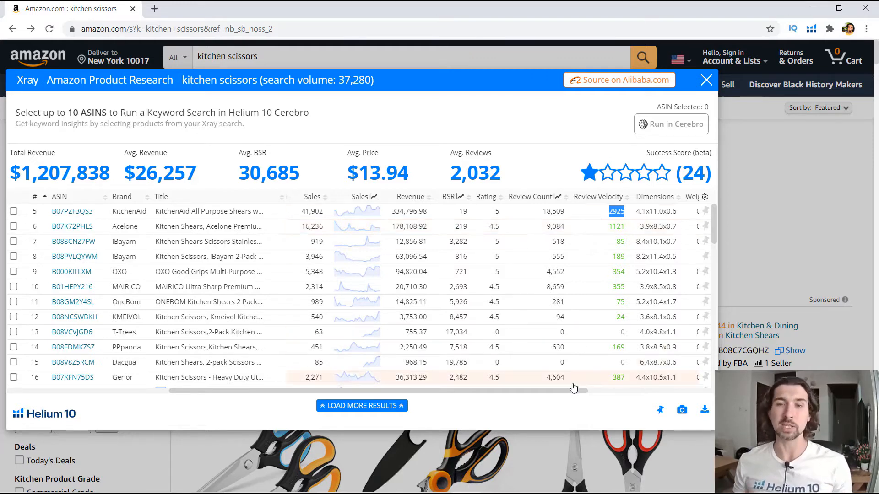
left_click_drag(568, 388, 642, 390)
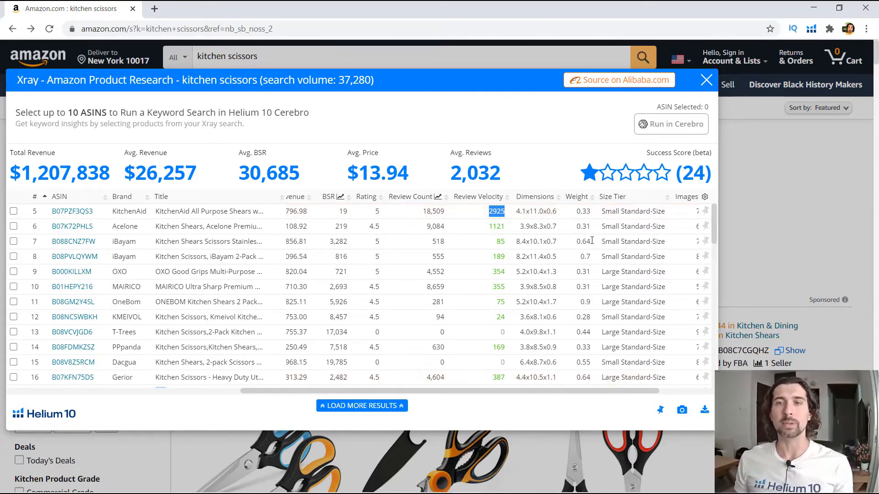
left_click_drag(647, 393, 681, 392)
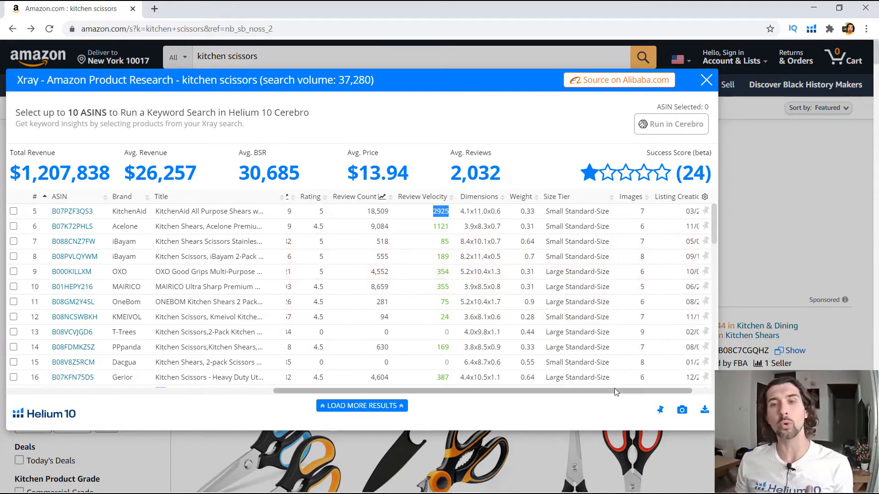
left_click_drag(614, 389, 650, 389)
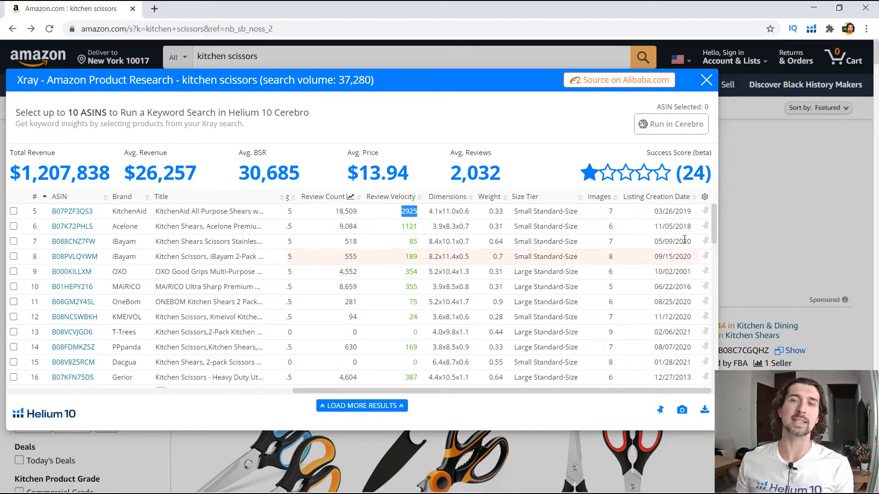
- Sort the Xray product list in ascending order by Review Count, then by BSR
left_click_drag(576, 393, 464, 392)
left_click(538, 199)
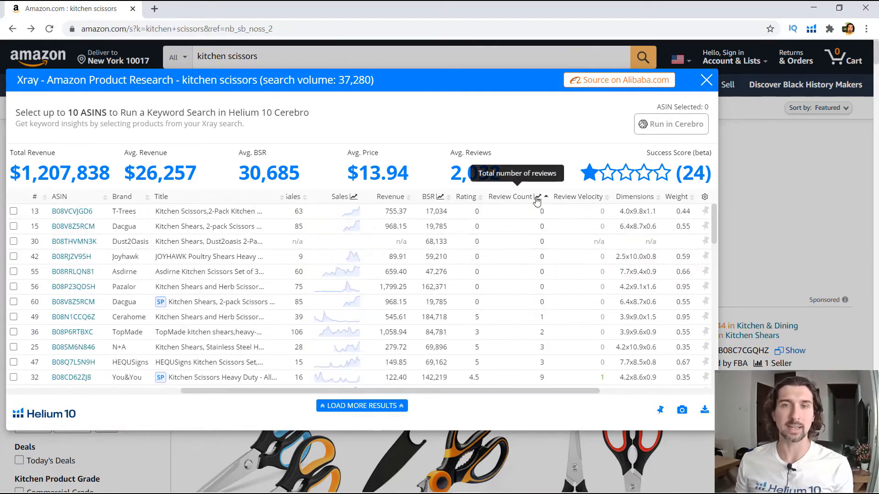
left_click(441, 200)
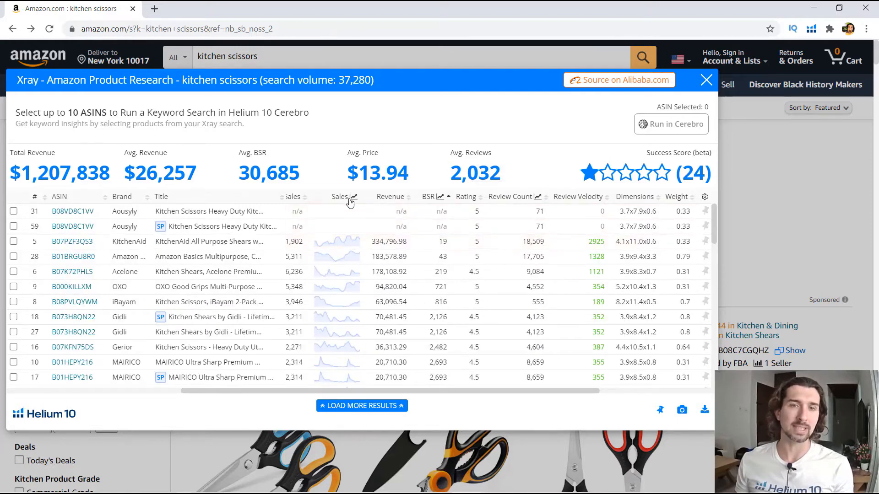
- View the 30-day sales chart of the Acelone shears, close it and open the Amazon Basics scissors' sales chart
left_click(340, 275)
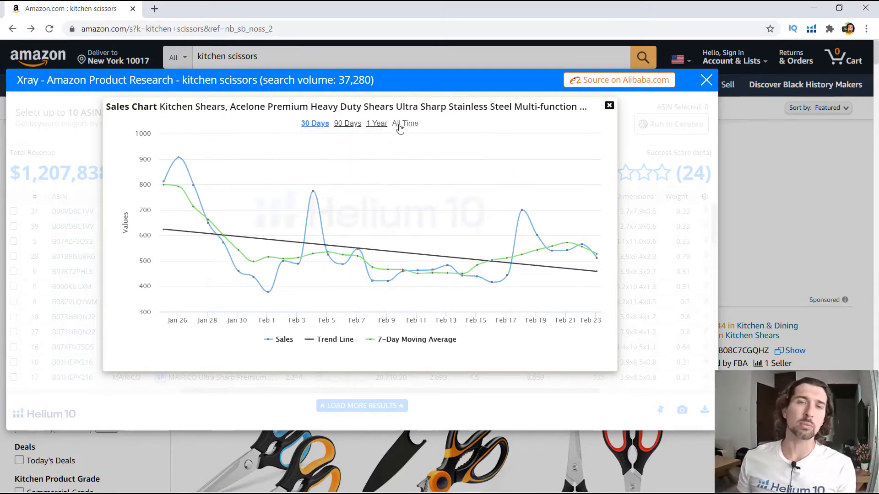
left_click(609, 106)
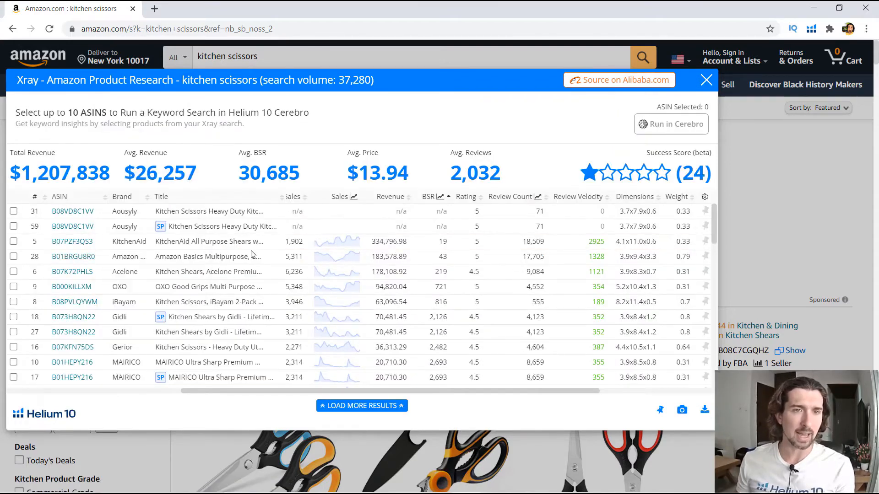
left_click(339, 262)
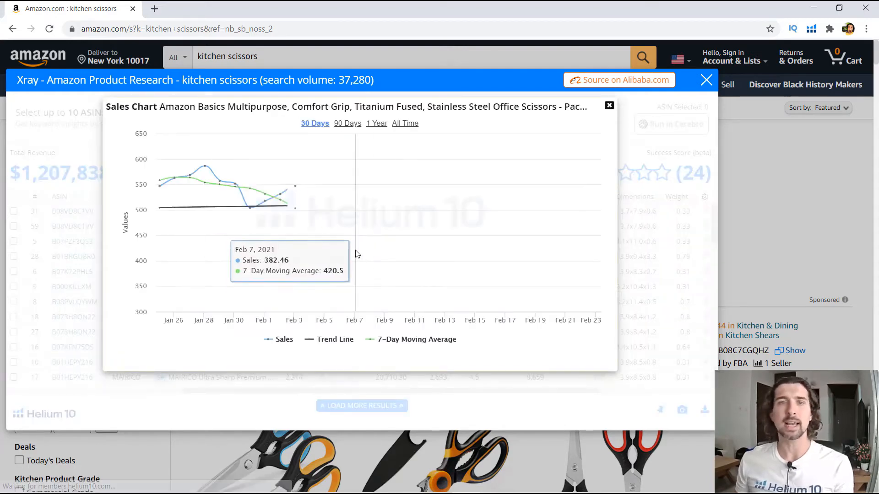
- View the Amazon Basics scissors' sales chart for 90 days and all time, and close Xray
left_click(348, 125)
left_click(412, 124)
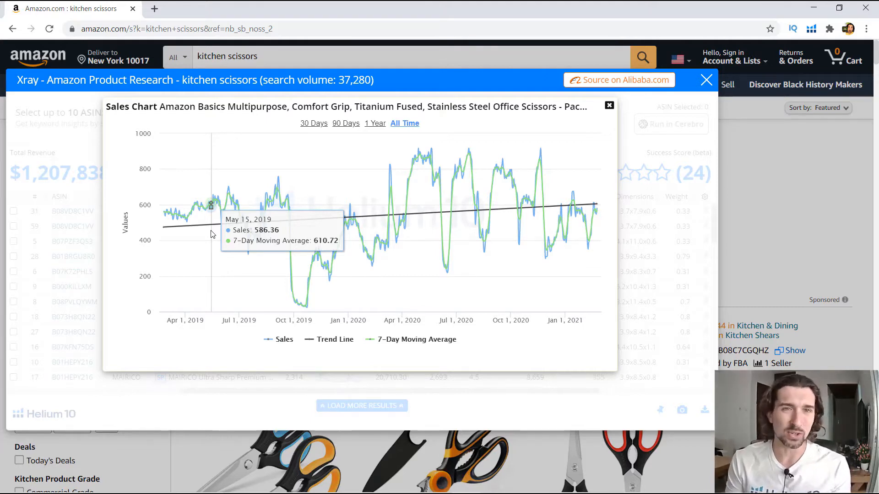
left_click_drag(492, 107, 362, 108)
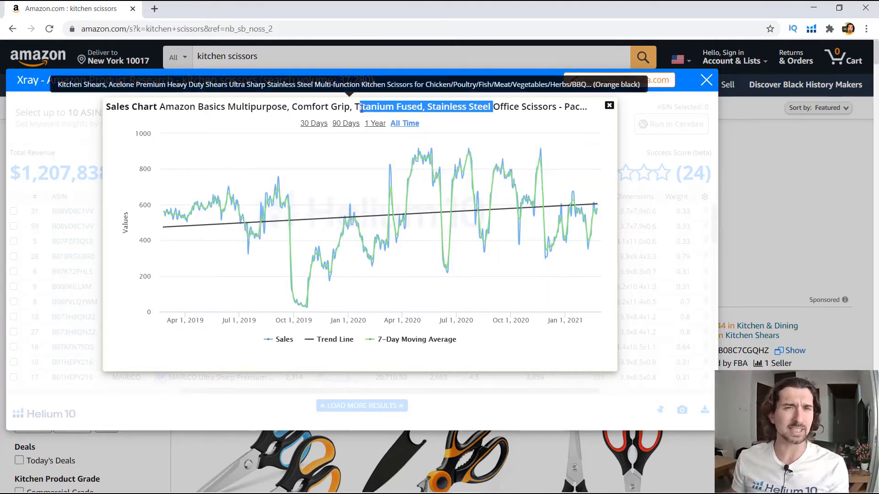
left_click(706, 80)
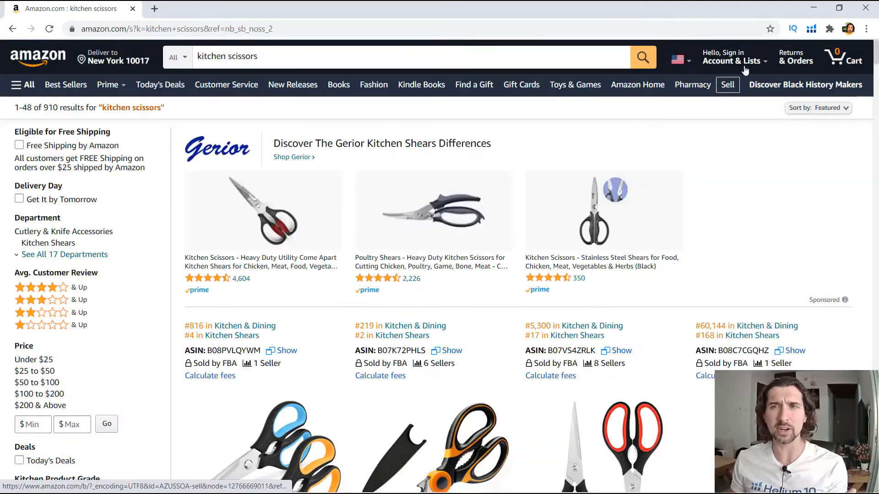
- Run Xray on the kitchen scissors results again and sort the product list by Sales in descending order
left_click(811, 29)
left_click(671, 128)
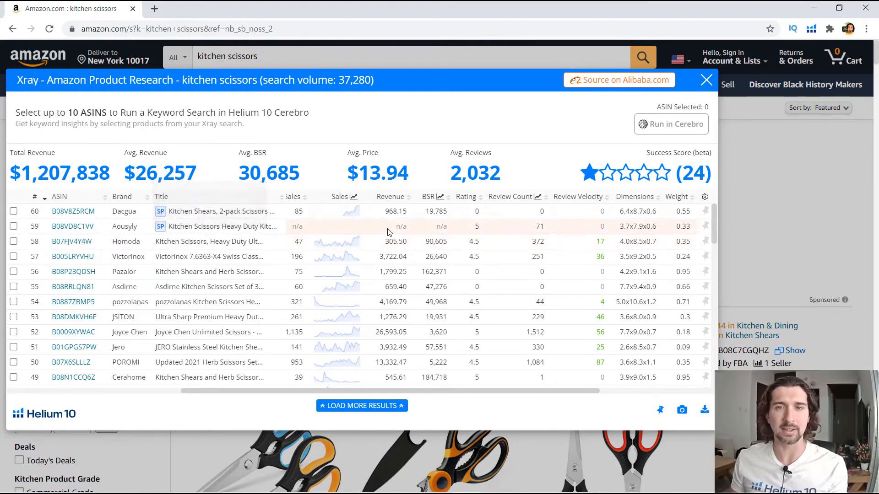
mouse_move(73, 324)
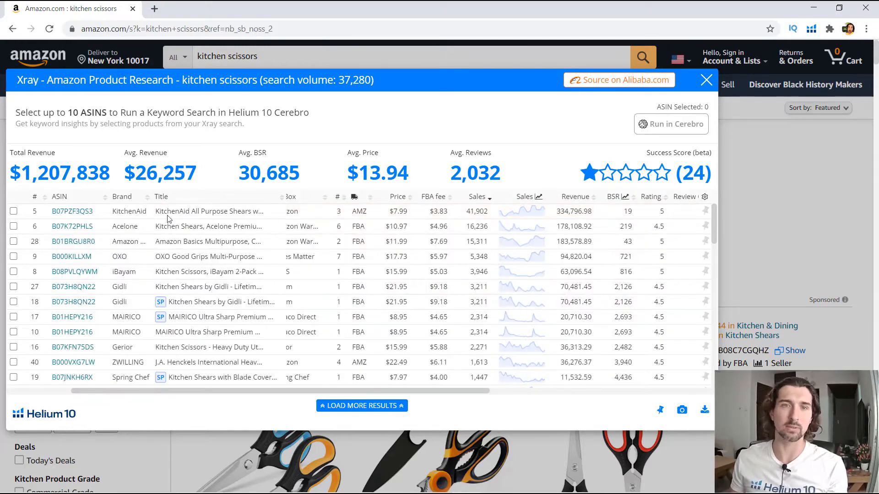
mouse_move(80, 230)
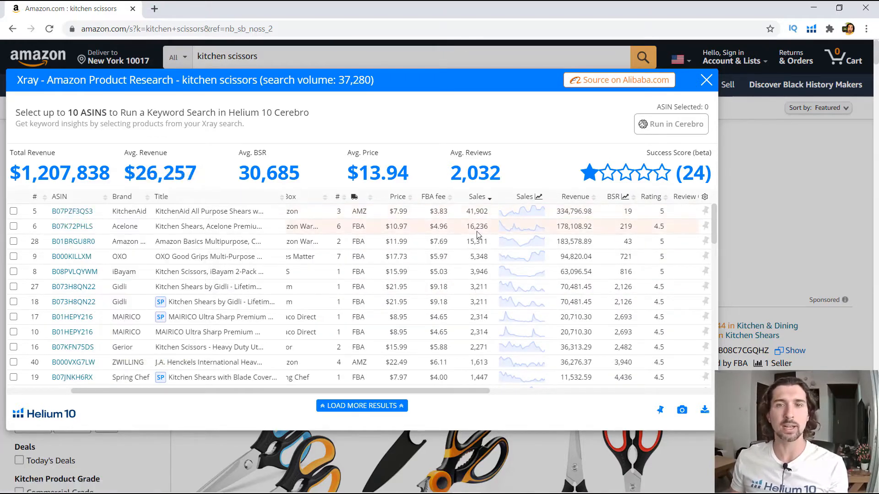
left_click_drag(467, 242, 472, 243)
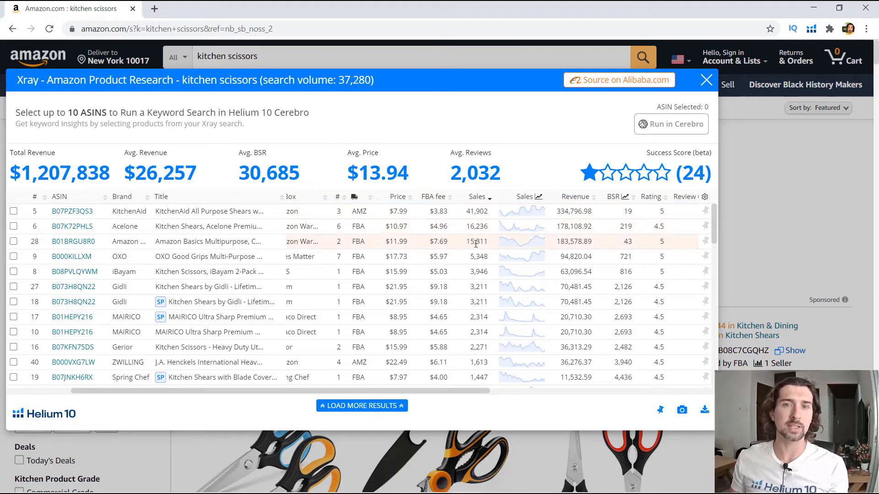
- Compare the Acelone shears' sales chart across the 30-day, 90-day, 1-year and all-time ranges, and close the chart
left_click(526, 227)
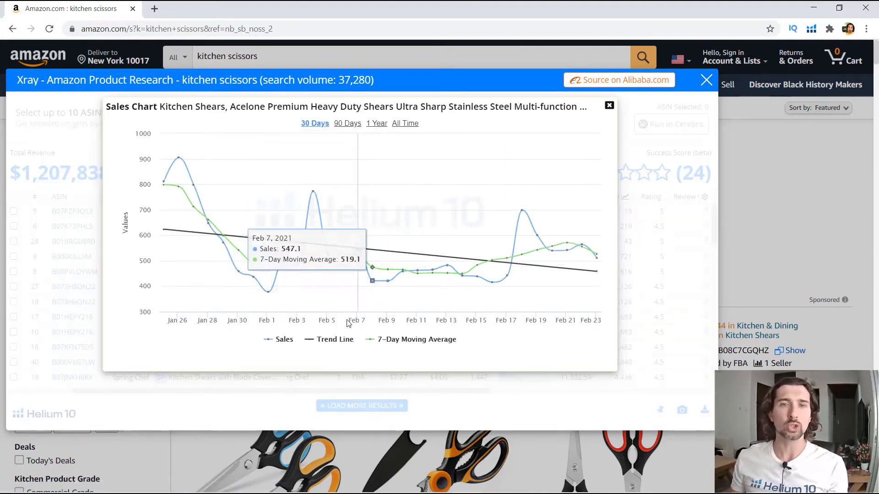
left_click(405, 123)
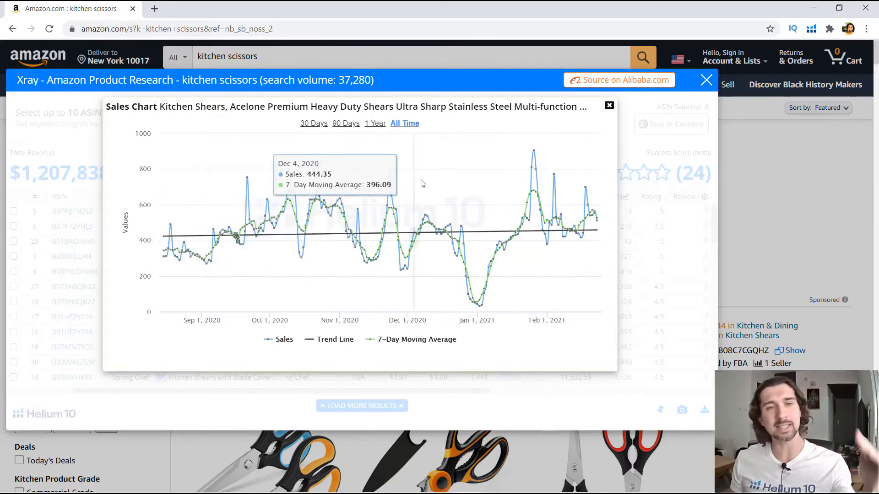
left_click(373, 125)
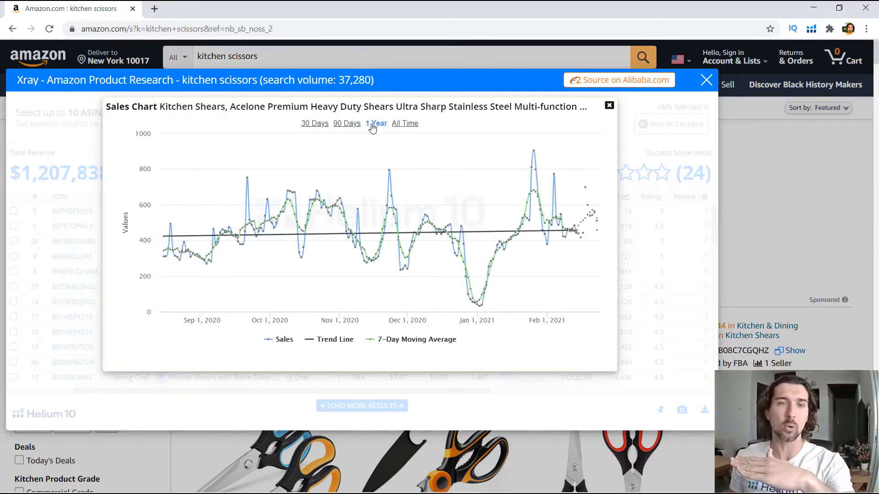
left_click(348, 124)
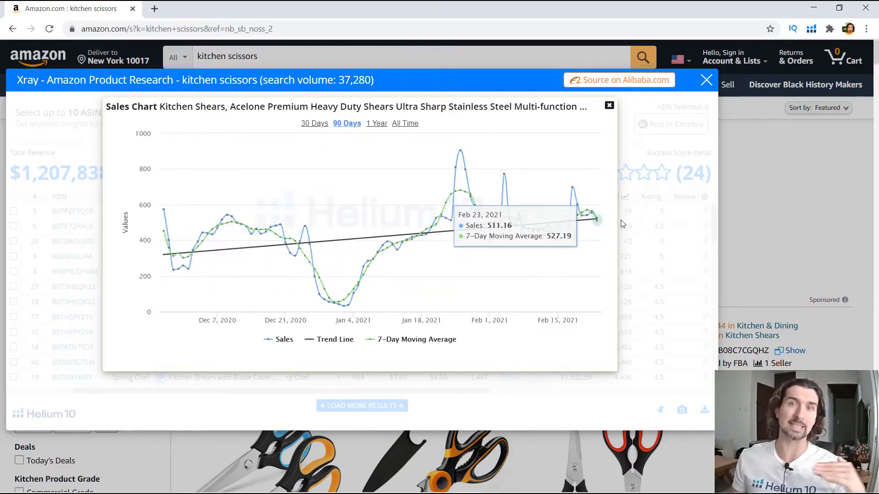
left_click(320, 125)
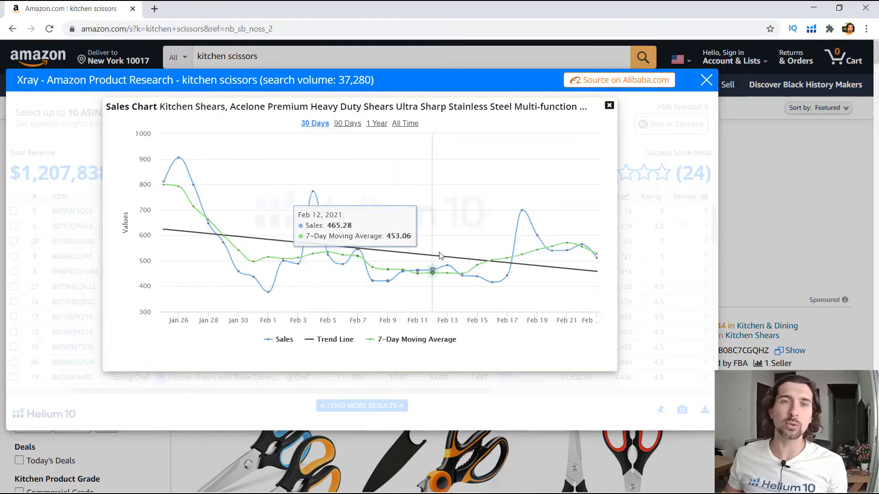
left_click(347, 123)
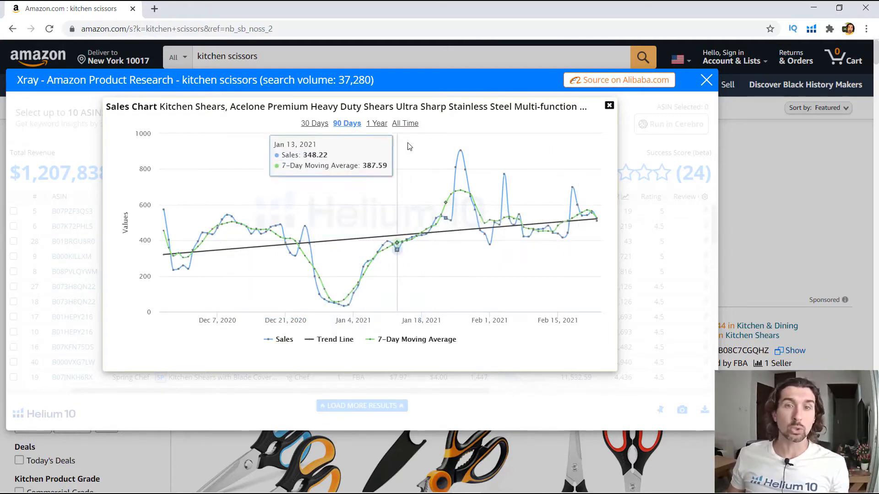
left_click(405, 124)
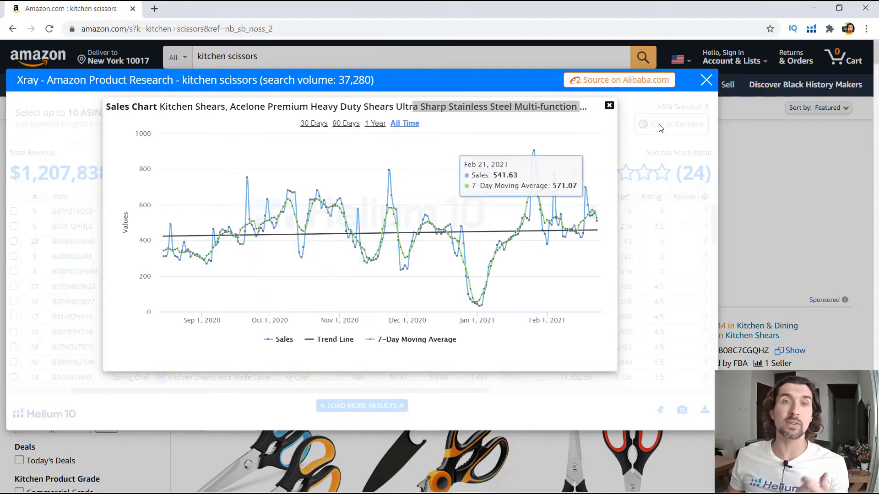
left_click(609, 105)
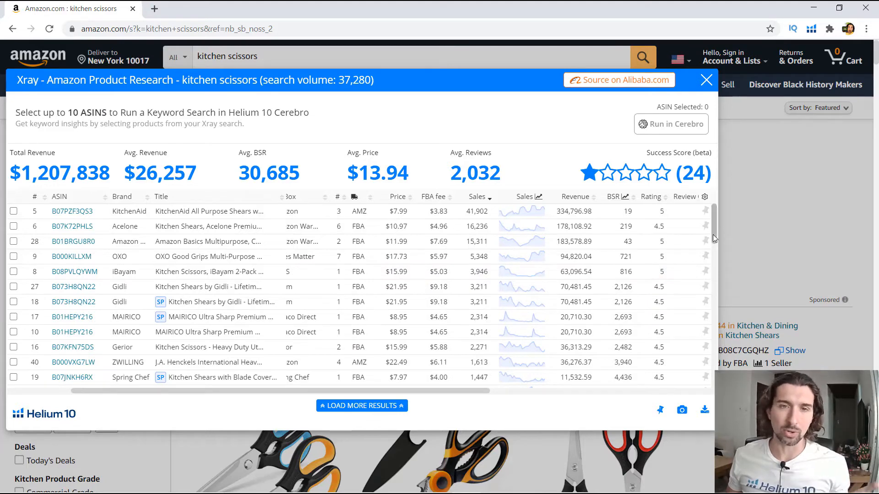
- Load more results into the Xray product list and look through it down to row 72 and back up
scroll(397, 356, "down", 3)
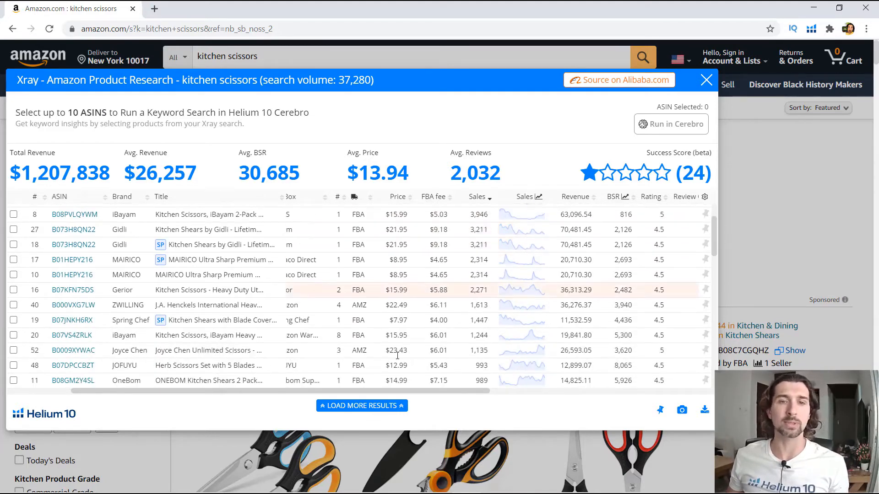
left_click(365, 406)
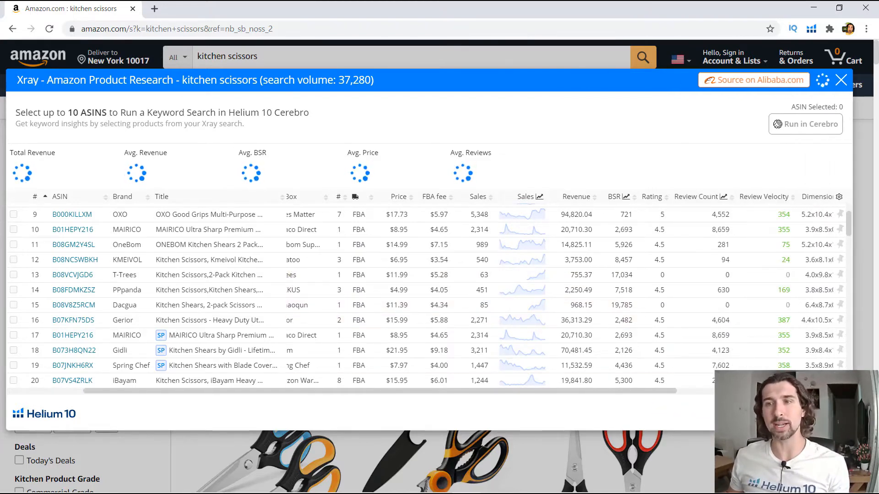
scroll(644, 389, "up", 2)
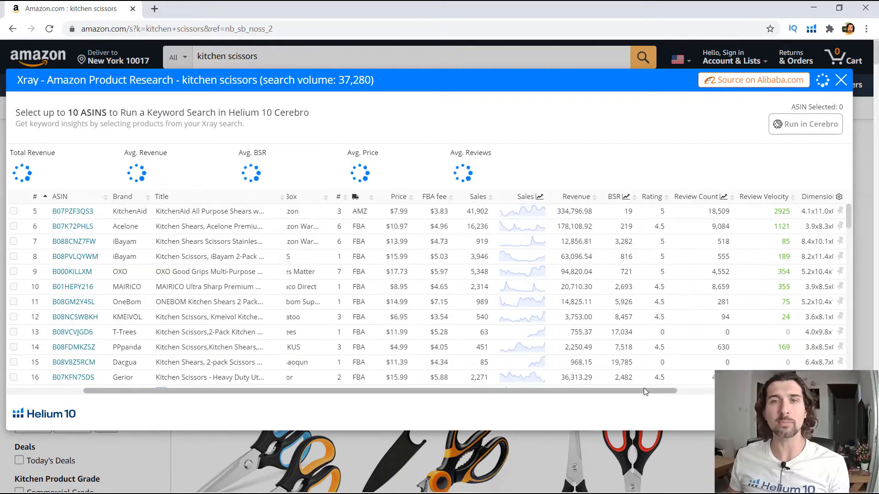
left_click_drag(658, 390, 657, 392)
scroll(401, 275, "down", 15)
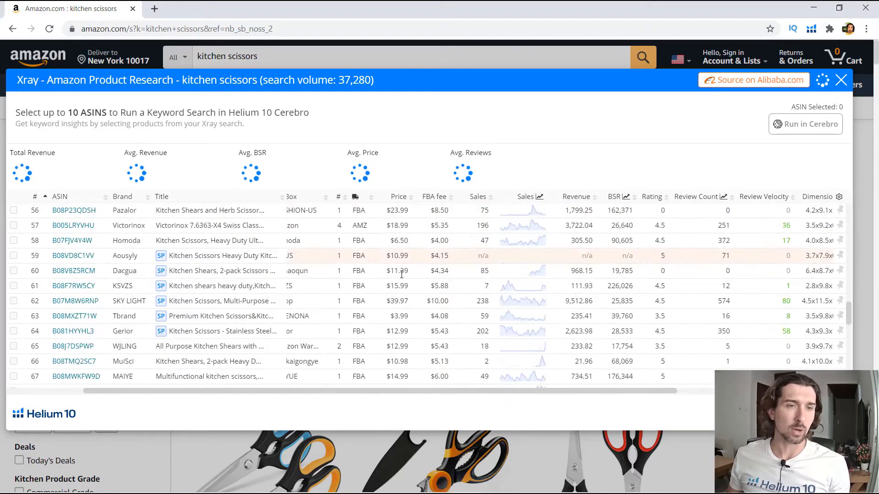
scroll(401, 274, "down", 5)
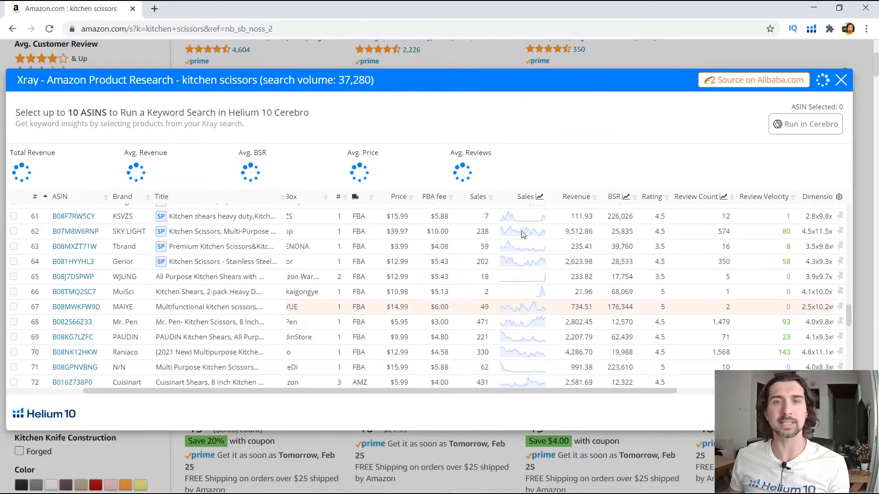
scroll(523, 234, "up", 15)
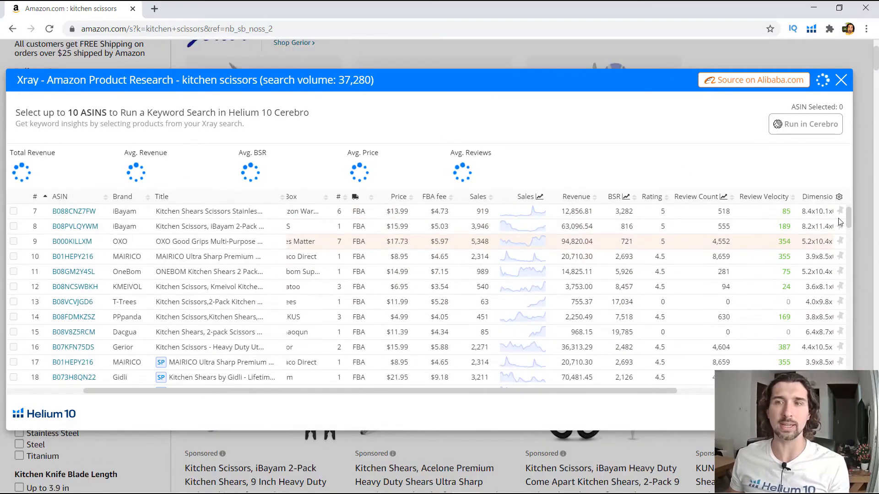
scroll(841, 222, "up", 1)
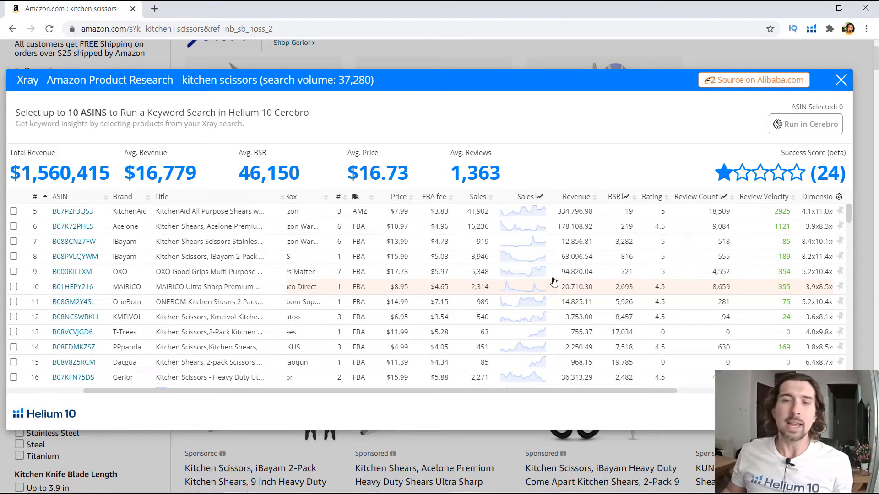
- Examine the Sales figures of the top-ranked products from the KitchenAid shears down past row 20 and back
left_click_drag(380, 391, 303, 391)
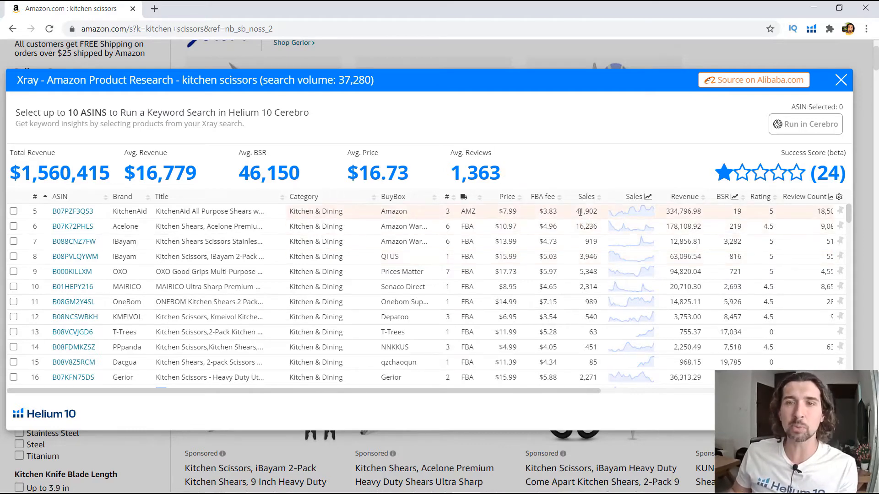
left_click_drag(581, 212, 595, 230)
left_click(596, 228)
left_click(596, 228)
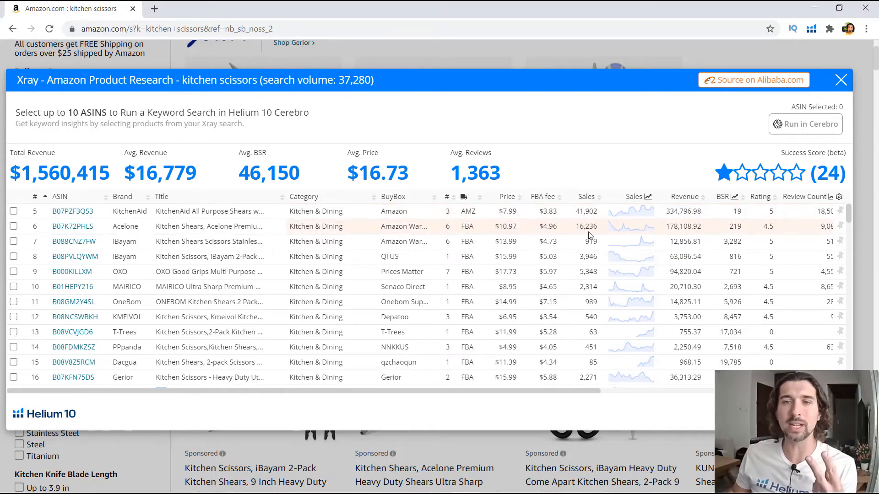
scroll(587, 275, "down", 2)
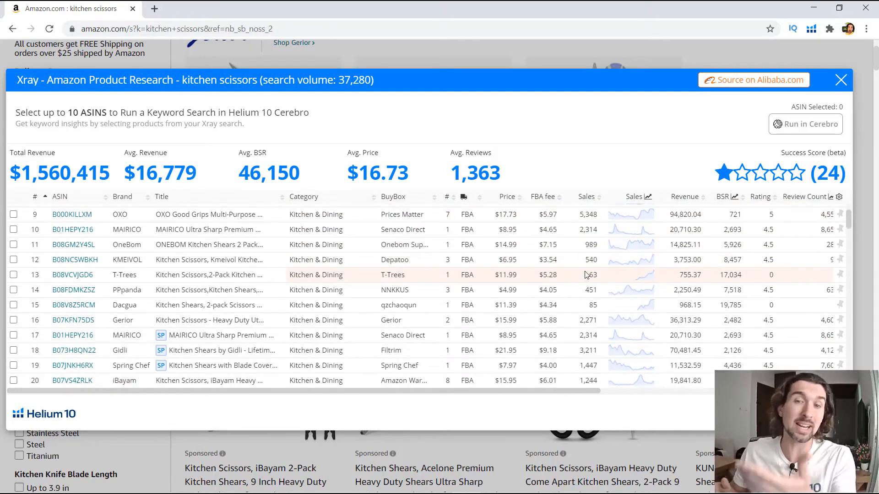
scroll(586, 270, "down", 2)
scroll(581, 243, "up", 4)
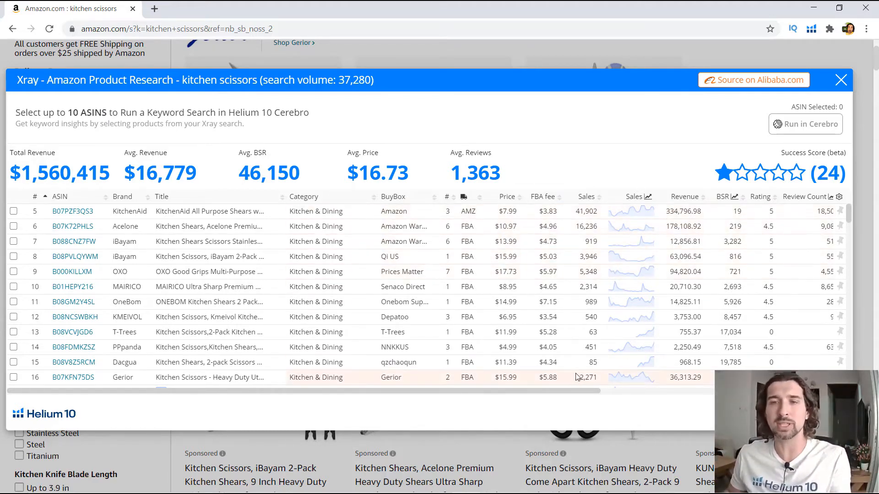
- Examine the Xray columns from Review Velocity to Images, checking the KitchenAid shears' image count
left_click_drag(561, 390, 696, 404)
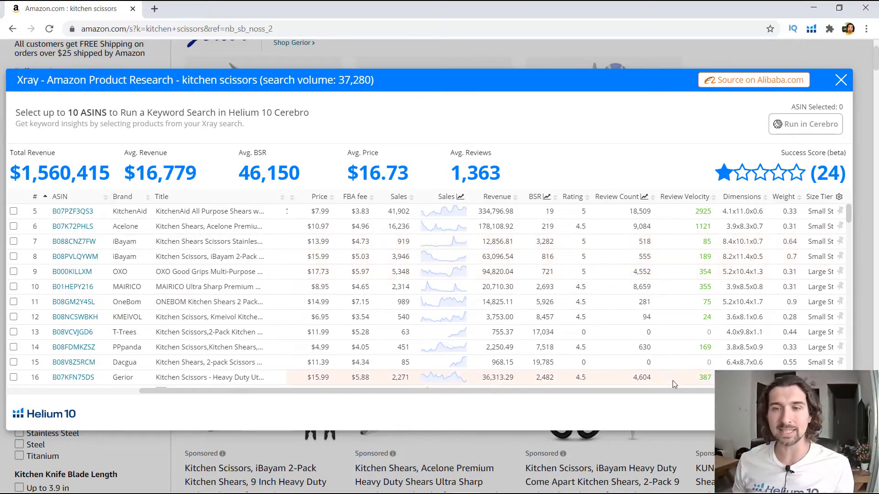
scroll(819, 241, "right", 3)
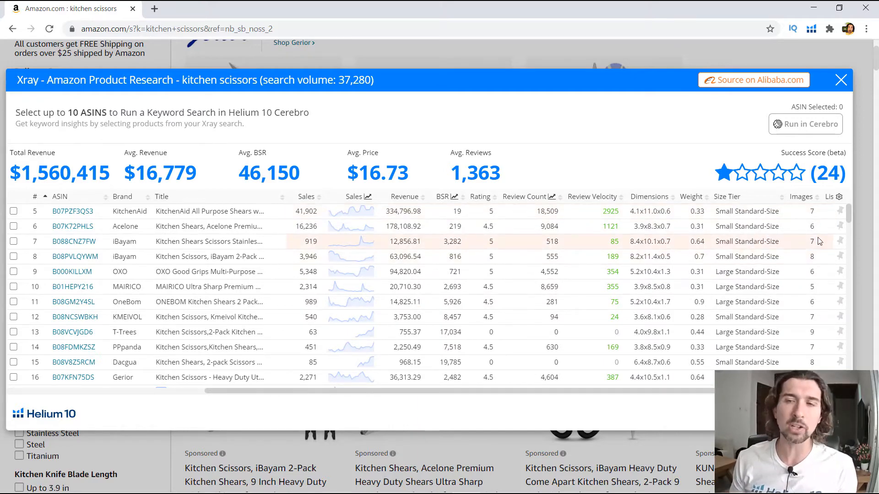
double_click(811, 212)
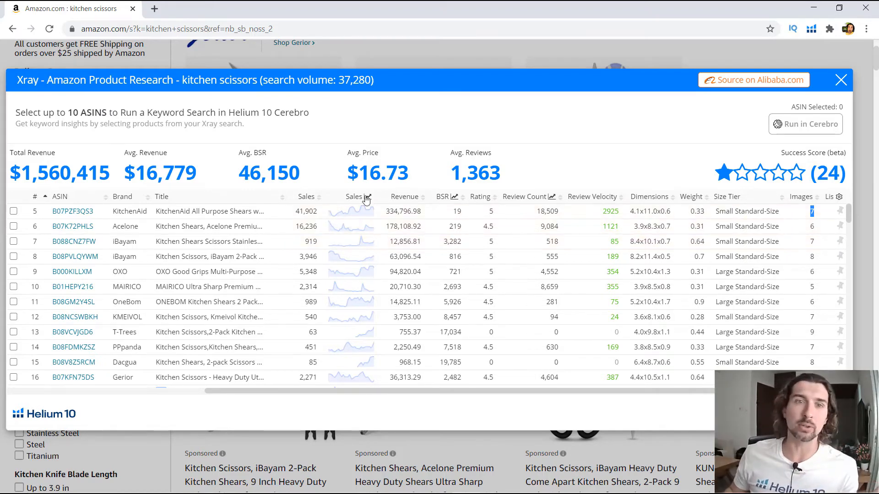
- View the Acelone shears' all-time sales chart and close Xray to return to the search results
left_click(351, 226)
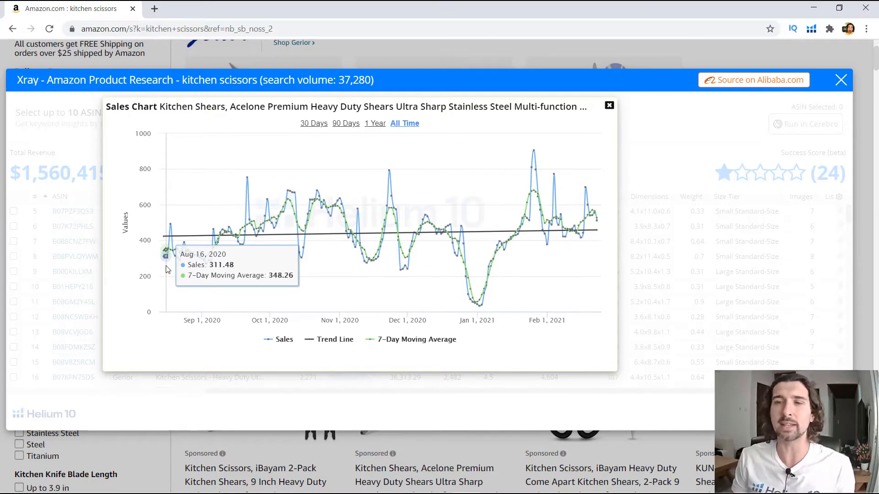
left_click(842, 81)
scroll(502, 172, "down", 1)
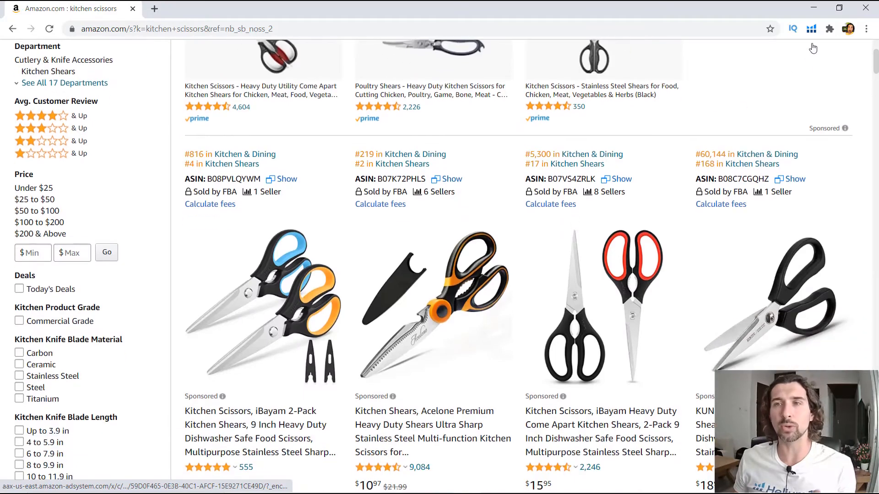
- Show the Helium 10 extension's tool list, dismiss it and look through the search results to the KitchenAid best seller row
left_click(811, 28)
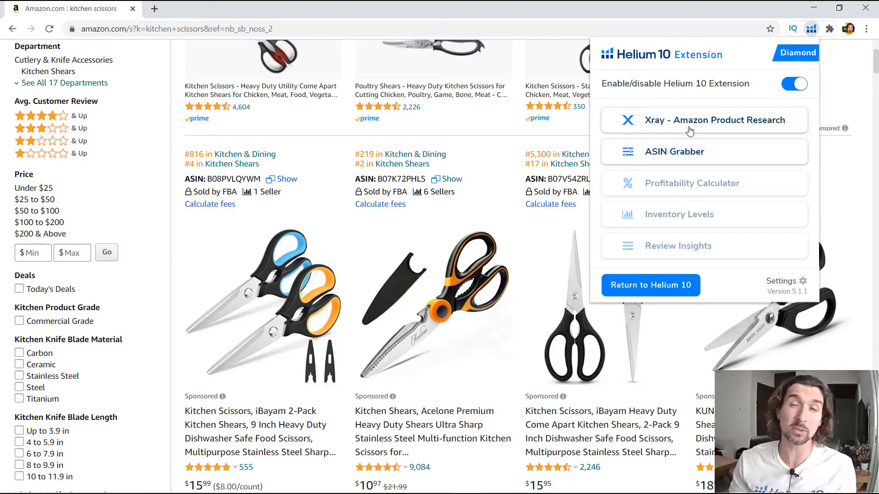
scroll(477, 156, "down", 2)
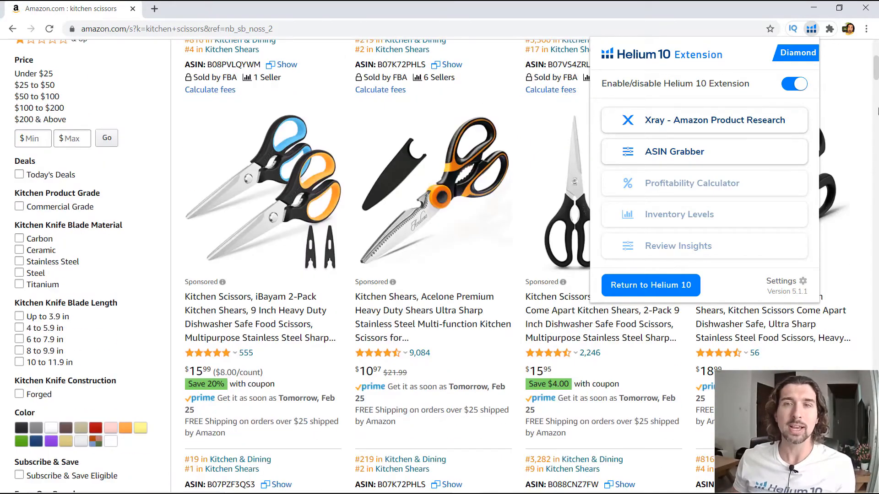
left_click(874, 73)
scroll(679, 176, "down", 6)
scroll(694, 288, "down", 2)
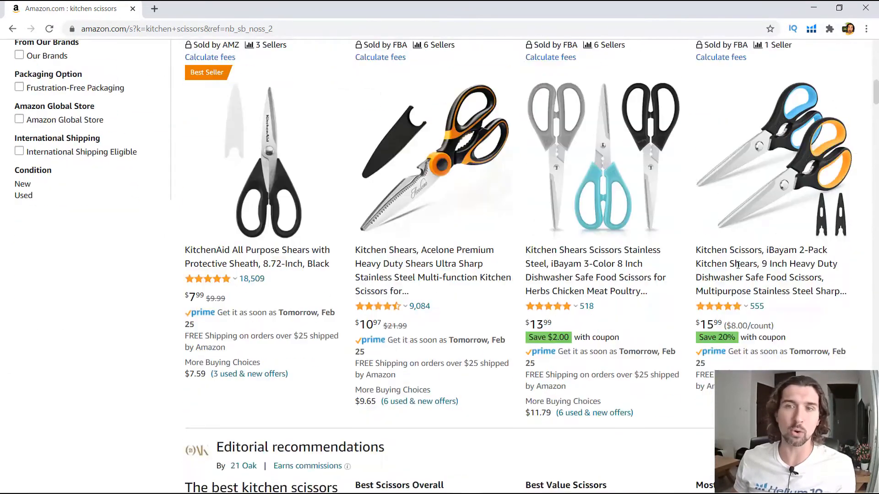
scroll(821, 200, "up", 1)
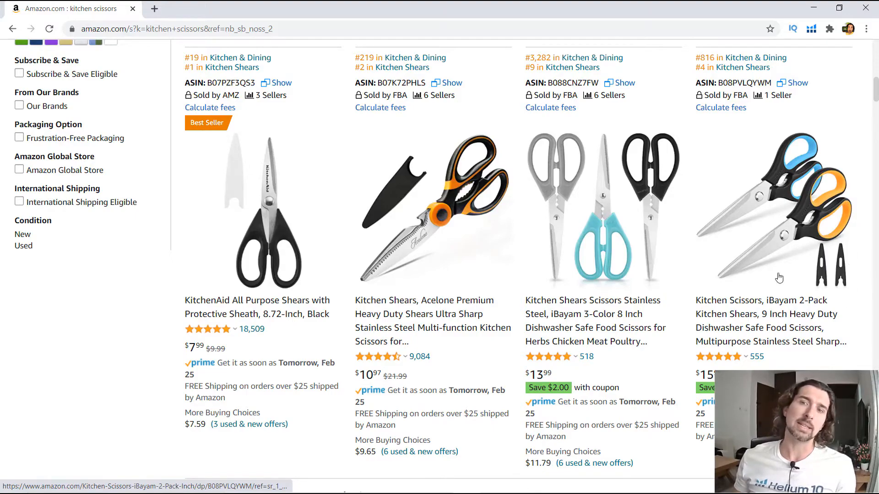
- Look through the kitchen scissors search results across several rows of listings and return to the top of the page
scroll(837, 198, "down", 3)
scroll(527, 206, "up", 3)
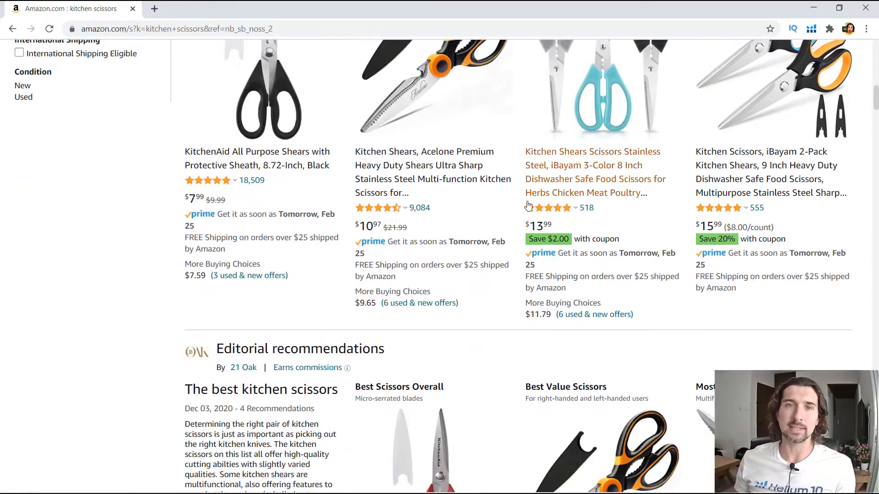
scroll(461, 194, "down", 11)
scroll(501, 193, "down", 15)
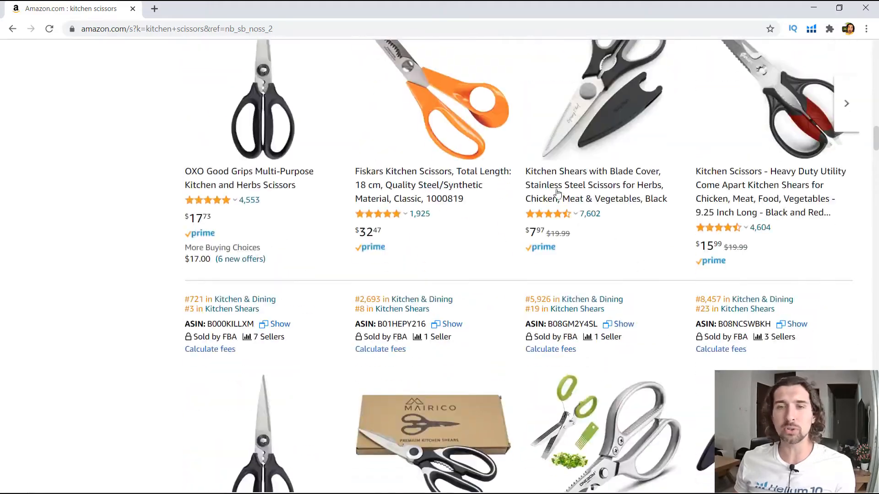
scroll(399, 255, "down", 7)
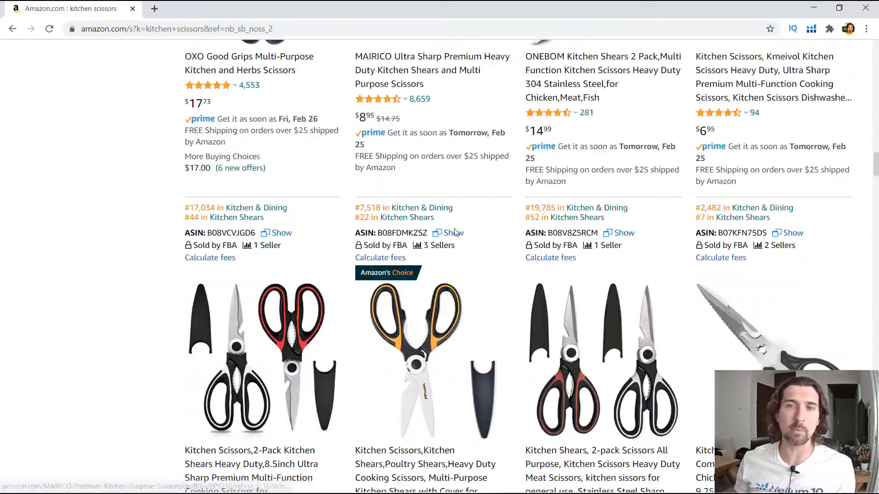
scroll(399, 255, "up", 6)
scroll(868, 124, "down", 15)
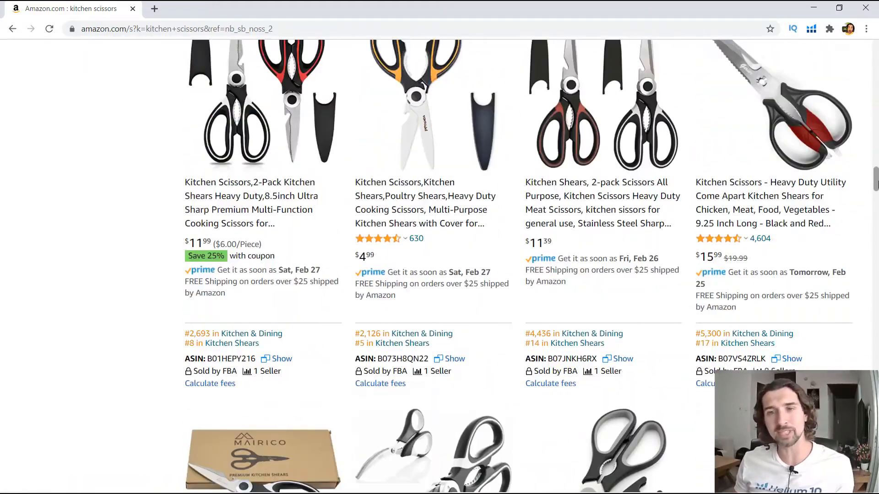
scroll(869, 125, "up", 20)
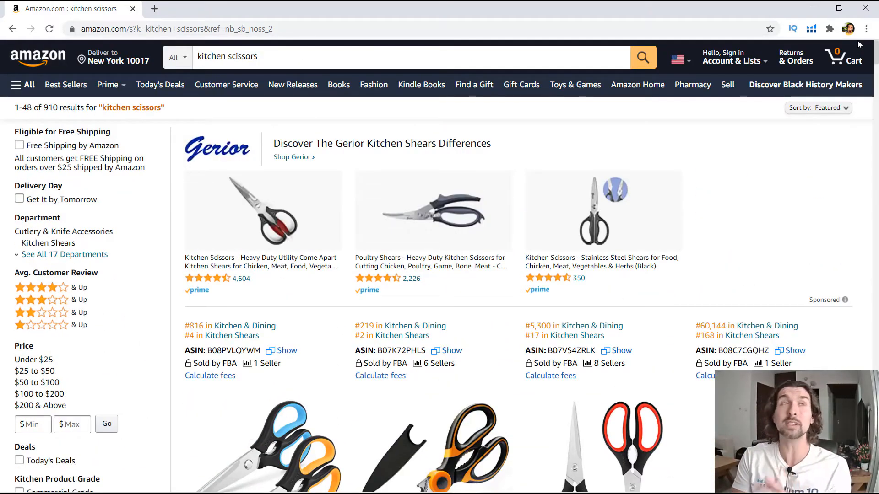
- Run Xray on the kitchen scissors results and open its Alibaba.com supplier search with the advanced filters expanded
left_click(810, 30)
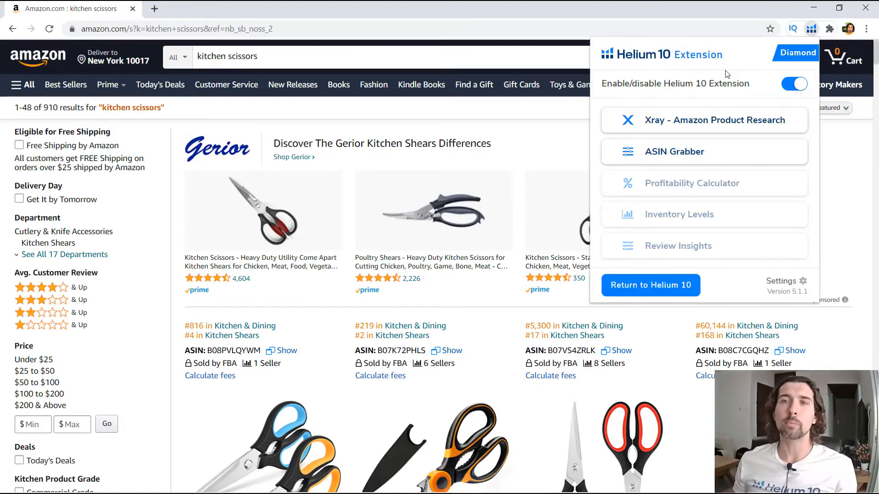
left_click(730, 120)
scroll(751, 105, "down", 3)
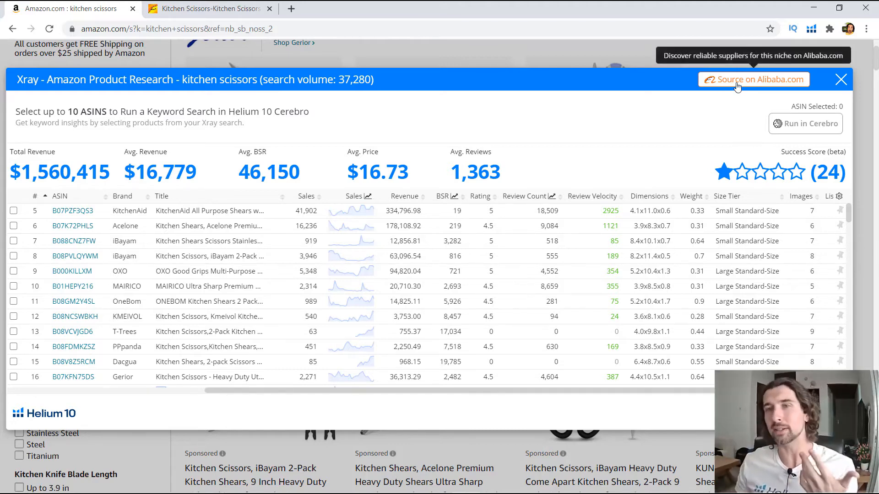
left_click(747, 86)
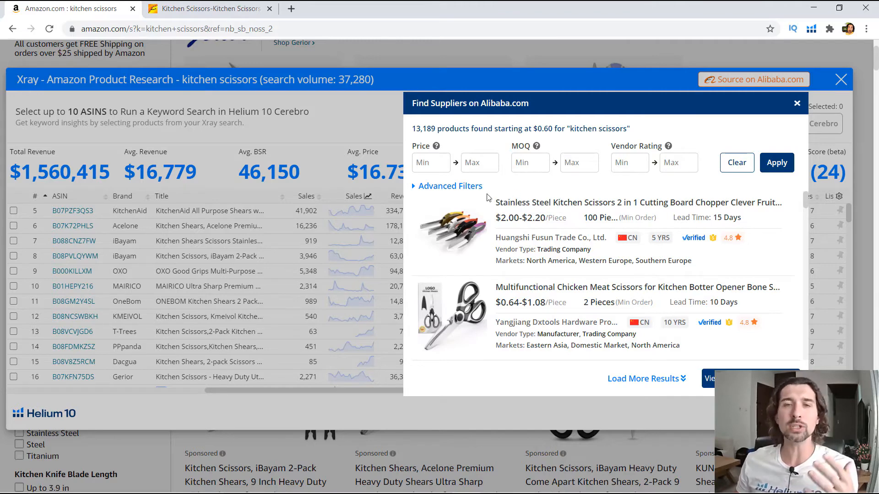
left_click(458, 188)
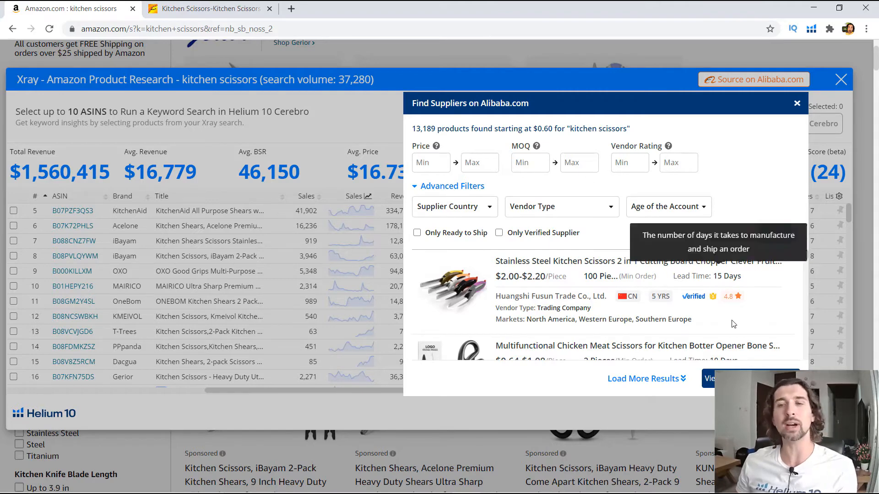
- Look through the listed suppliers, view the full kitchen scissors results on Alibaba.com and close that page
scroll(485, 274, "down", 5)
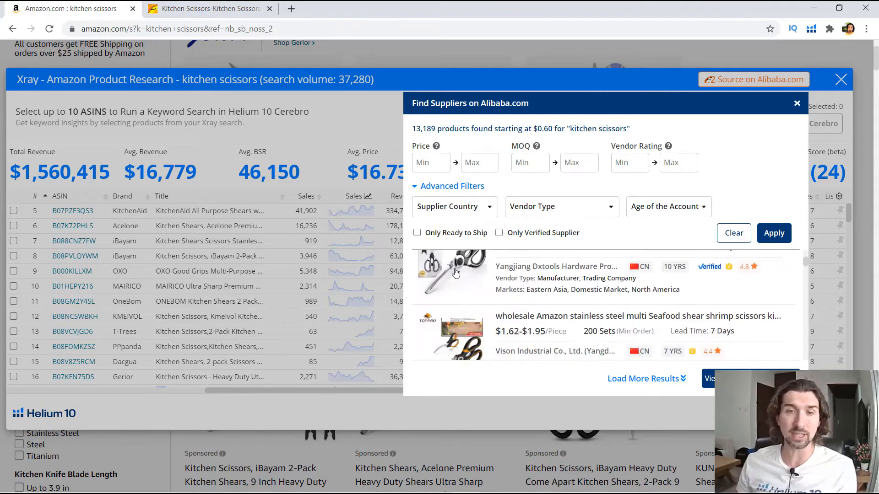
scroll(456, 279, "down", 6)
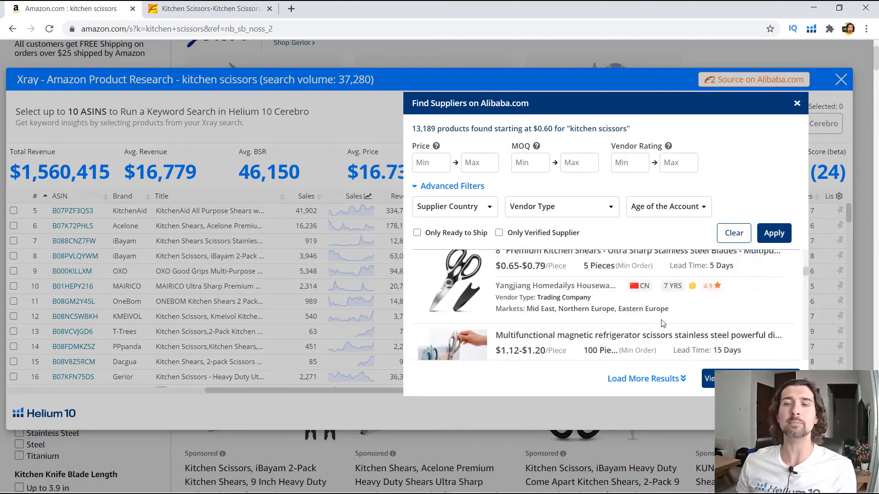
left_click(744, 372)
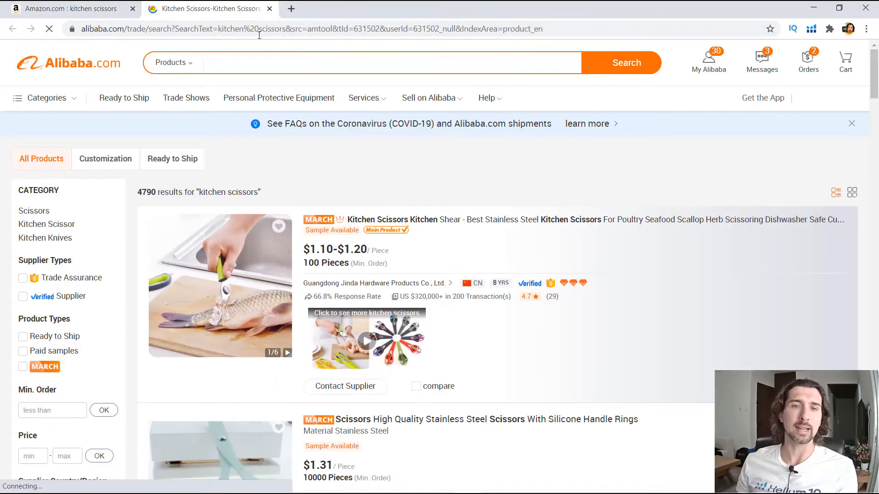
left_click(269, 9)
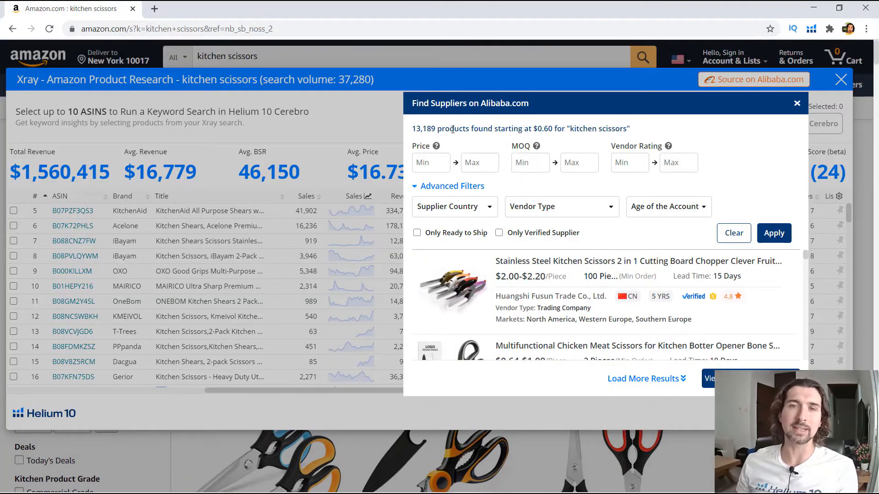
- Set the supplier search's maximum price to 1 and its maximum MOQ to 100
left_click(470, 166)
type("1")
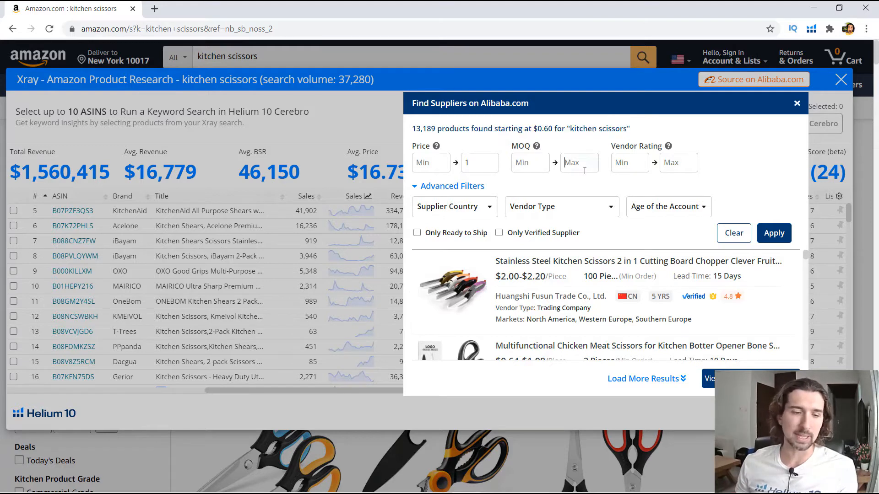
type("100")
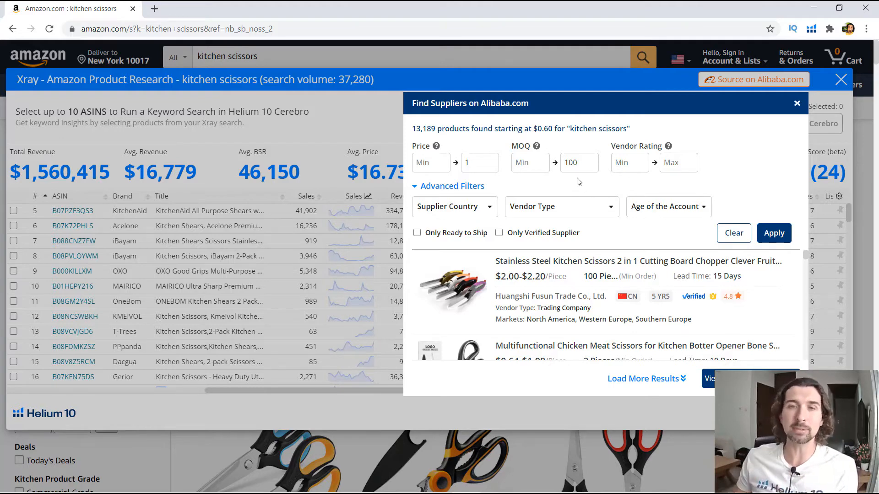
- Set the minimum MOQ to 1000 and clear the maximum MOQ
double_click(579, 168)
left_click(579, 169)
double_click(562, 156)
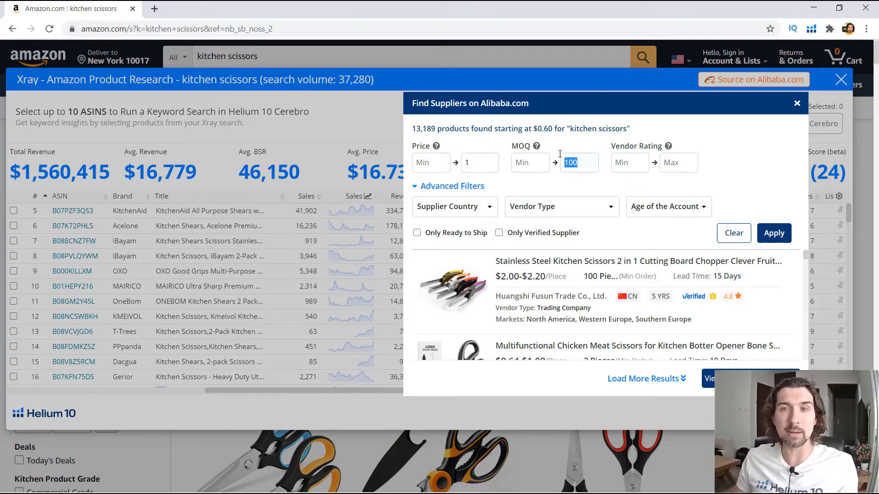
left_click(532, 160)
type("1000")
double_click(574, 164)
key("BackSpace")
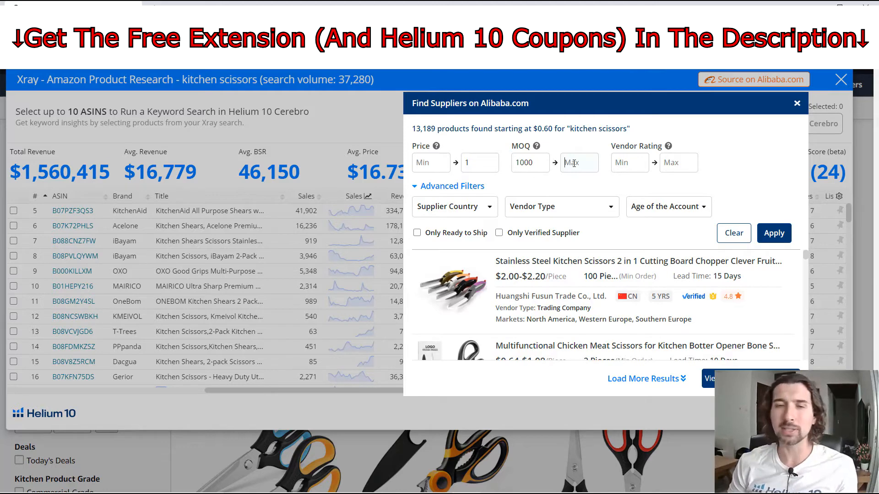
- Check the suppliers' minimum orders and change the minimum MOQ to 100
scroll(498, 298, "down", 2)
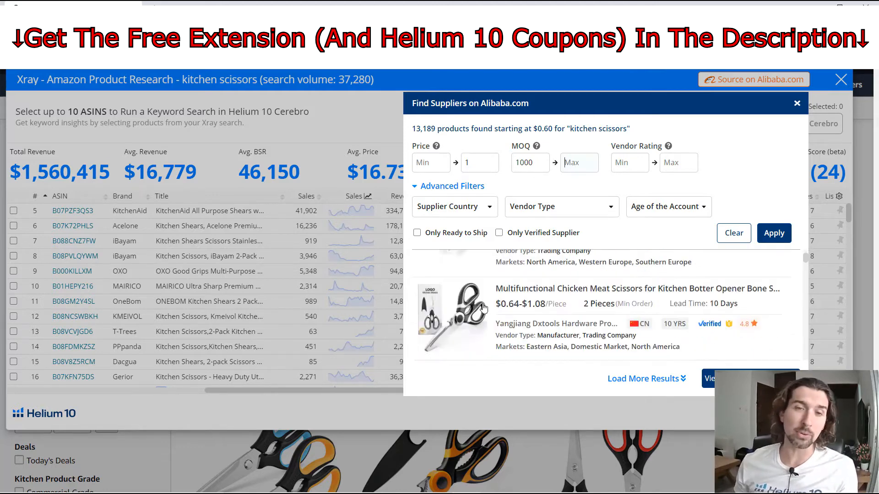
scroll(498, 298, "up", 2)
mouse_move(540, 154)
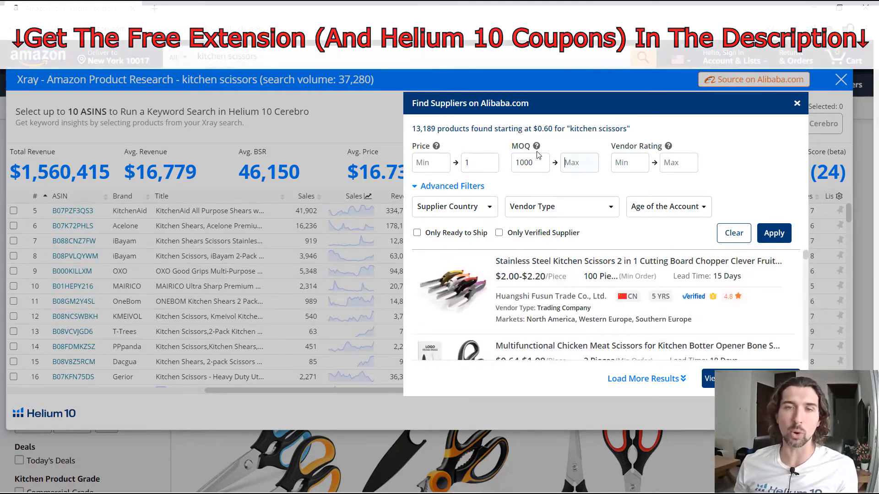
double_click(541, 163)
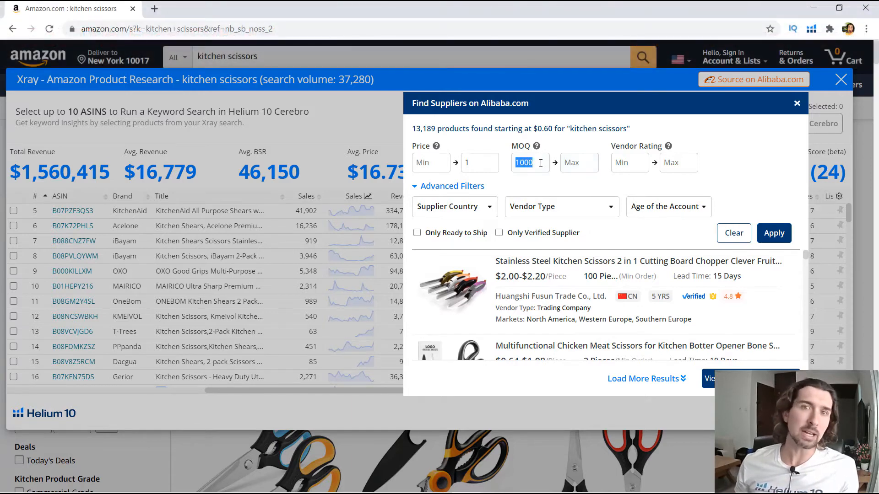
left_click(579, 169)
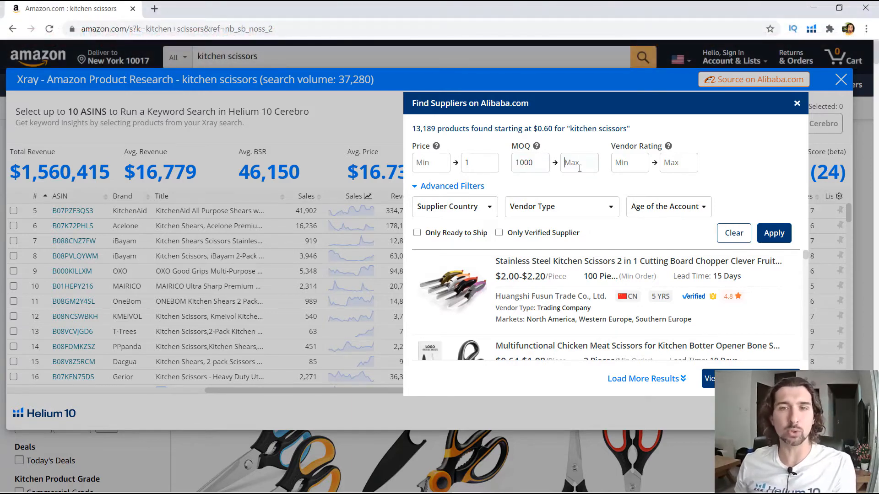
double_click(527, 156)
type("100")
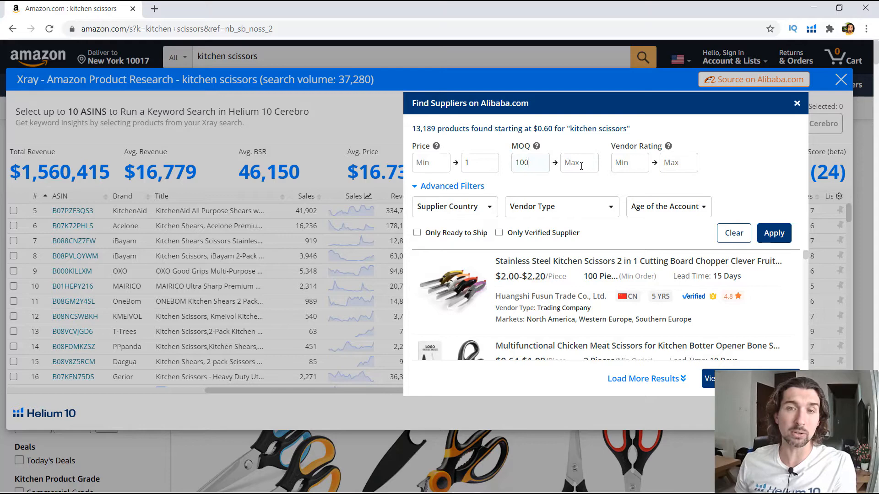
- Clear the minimum MOQ and set the maximum MOQ to 200
double_click(538, 158)
key("BackSpace")
type("200")
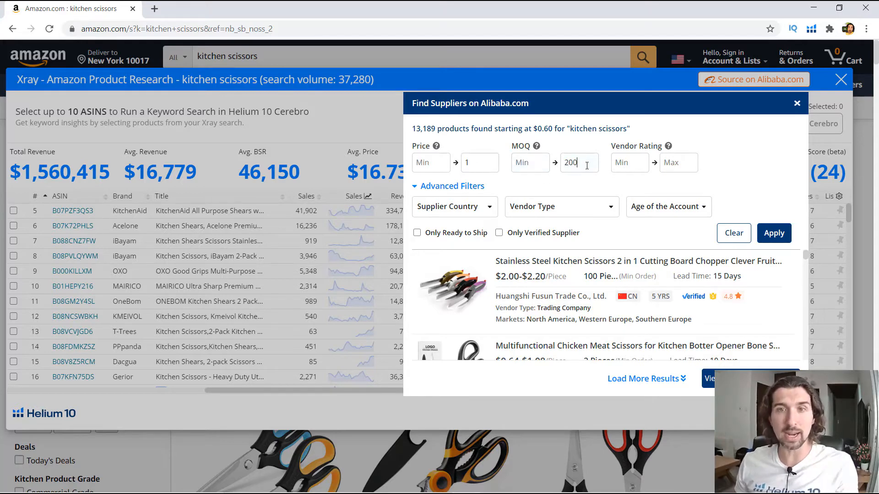
- Check the star ratings of the listed suppliers and set the minimum vendor rating to 4.8
mouse_move(668, 148)
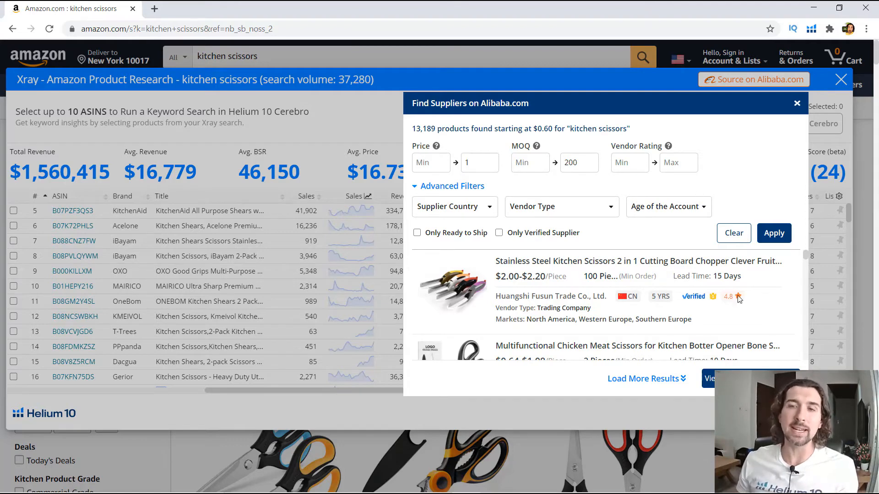
scroll(732, 293, "down", 3)
scroll(721, 276, "up", 3)
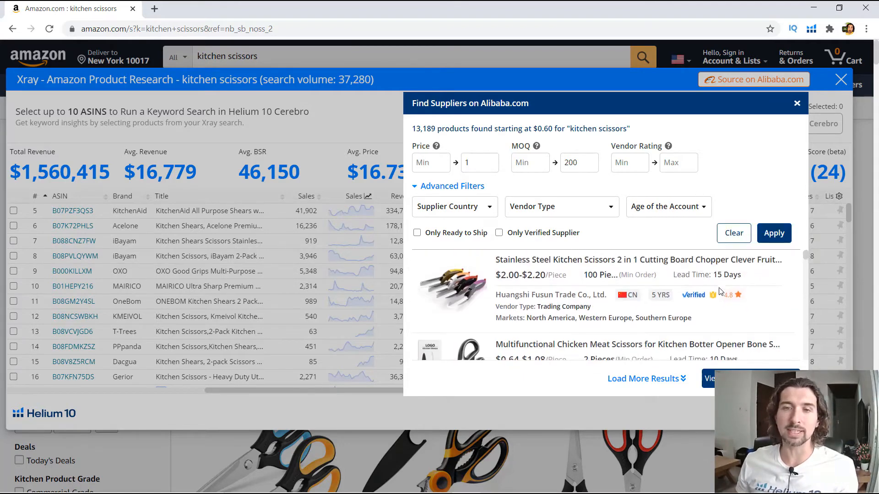
scroll(732, 289, "down", 5)
scroll(755, 305, "up", 3)
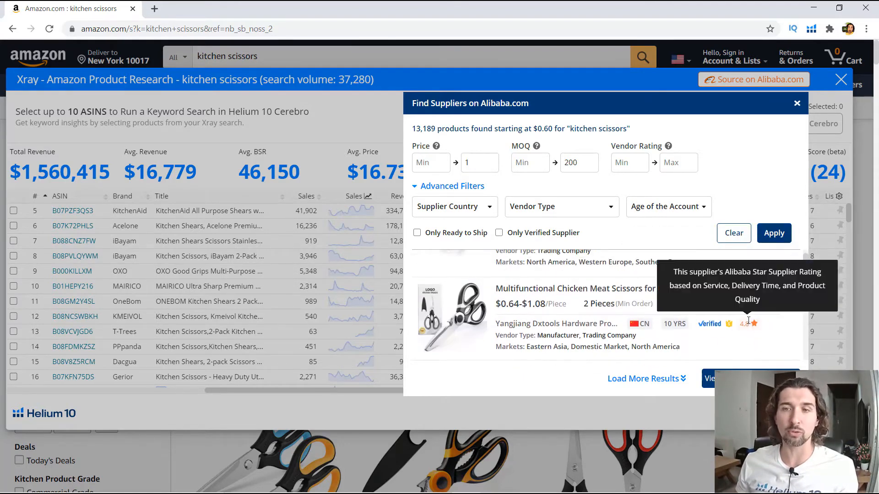
scroll(754, 307, "up", 2)
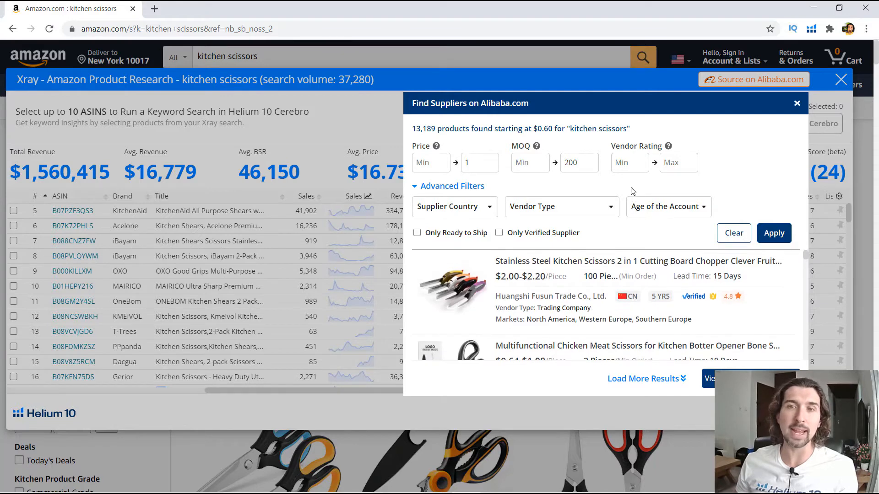
left_click(622, 166)
type("4.8")
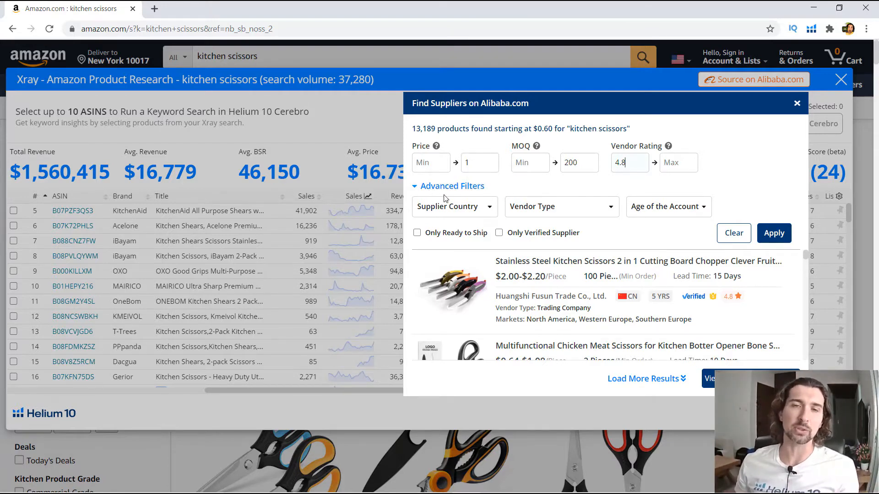
- Review the available supplier countries and set the supplier country filter to China
left_click(488, 215)
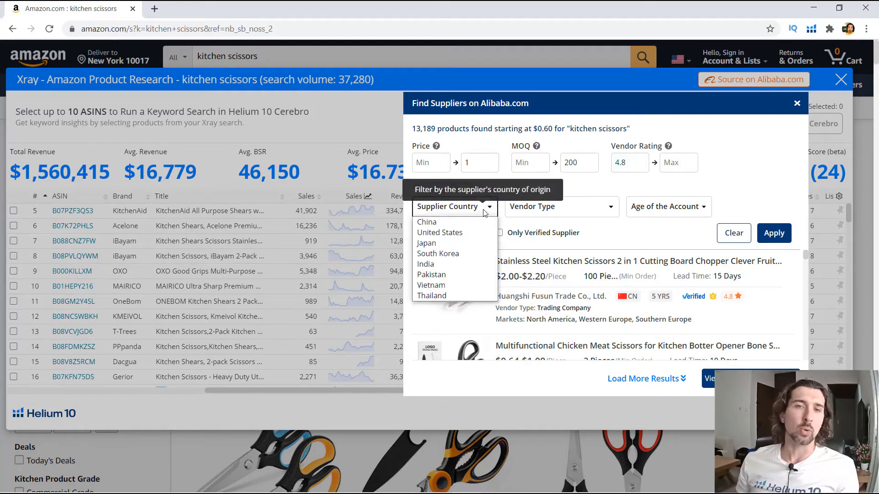
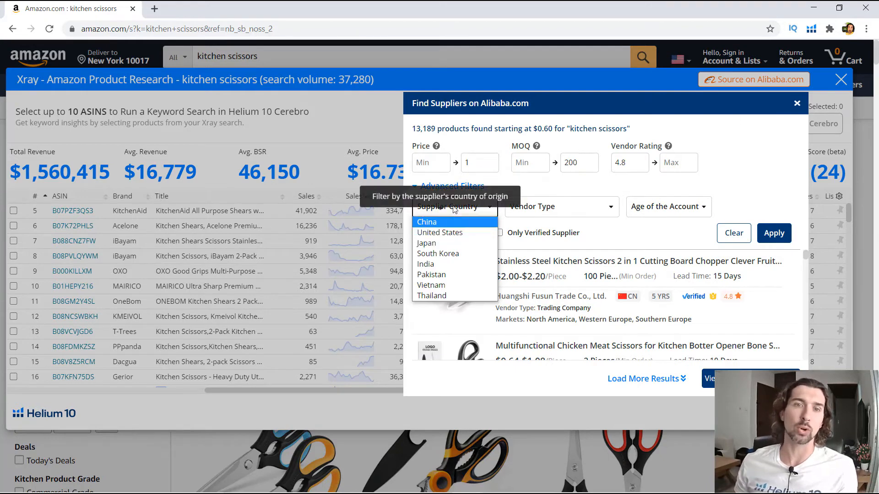
left_click(473, 213)
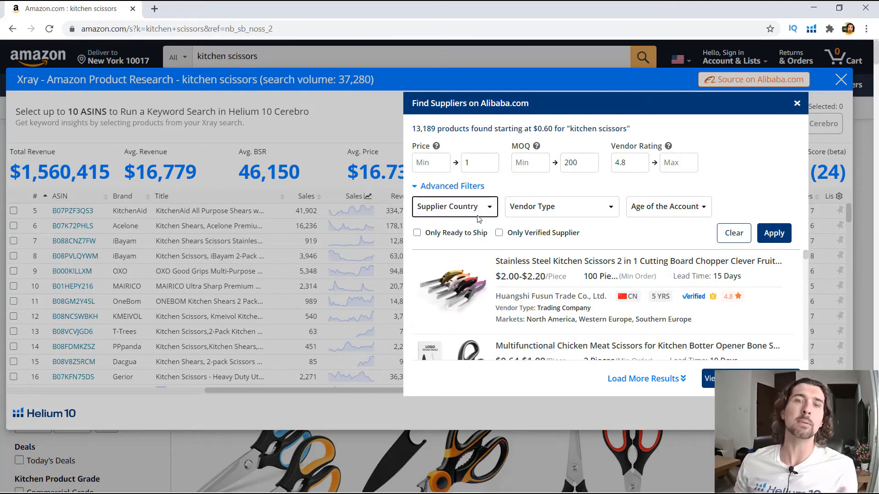
left_click(479, 213)
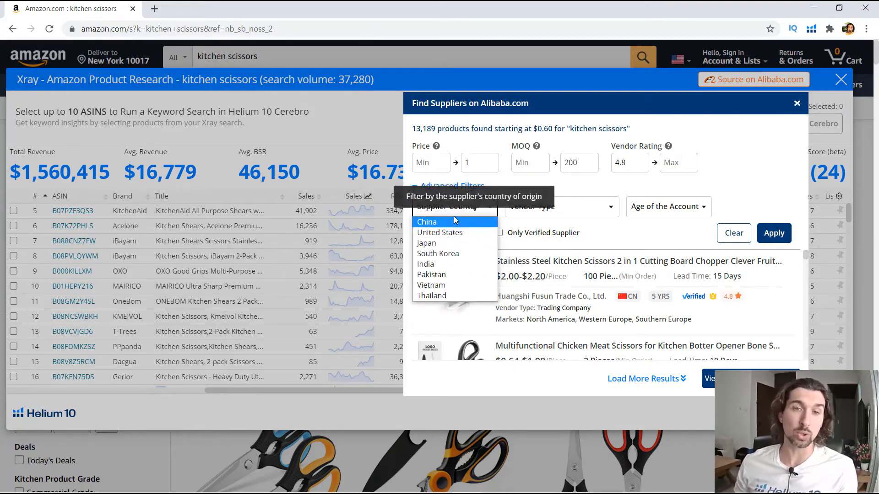
left_click(457, 214)
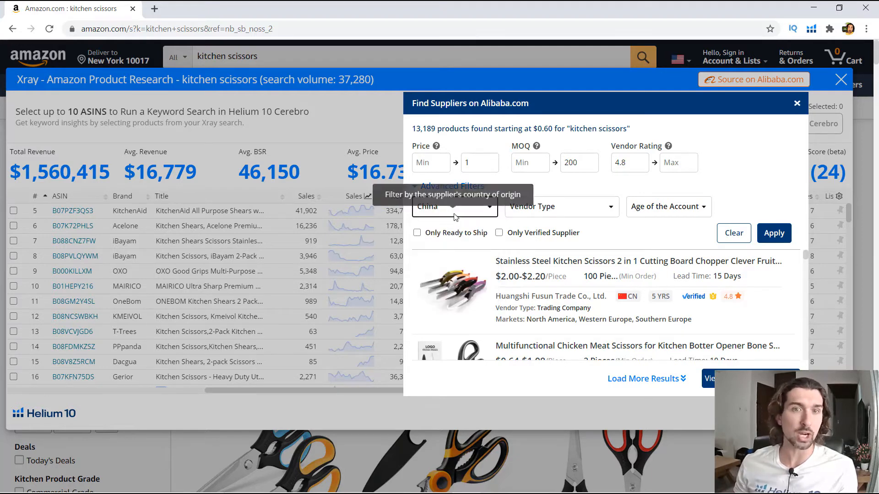
- Switch the supplier country filter to India and back to China
left_click(456, 213)
left_click(447, 264)
left_click(462, 216)
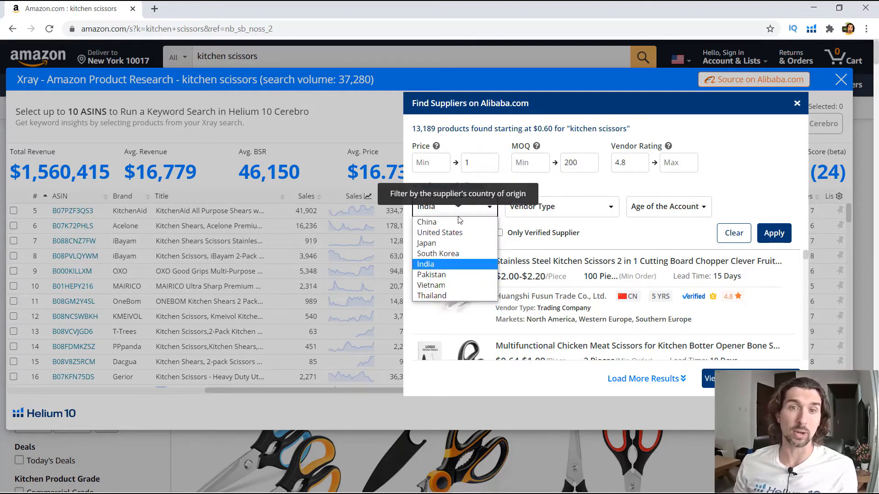
left_click(430, 222)
left_click(451, 211)
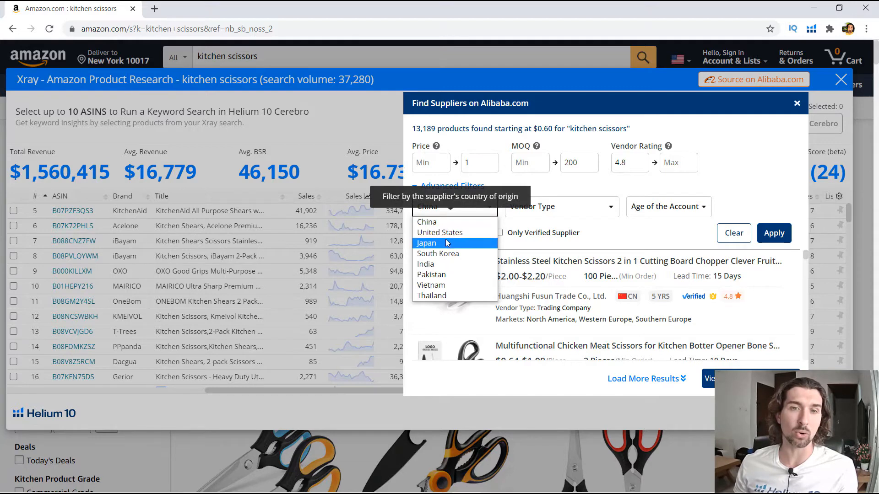
left_click(432, 222)
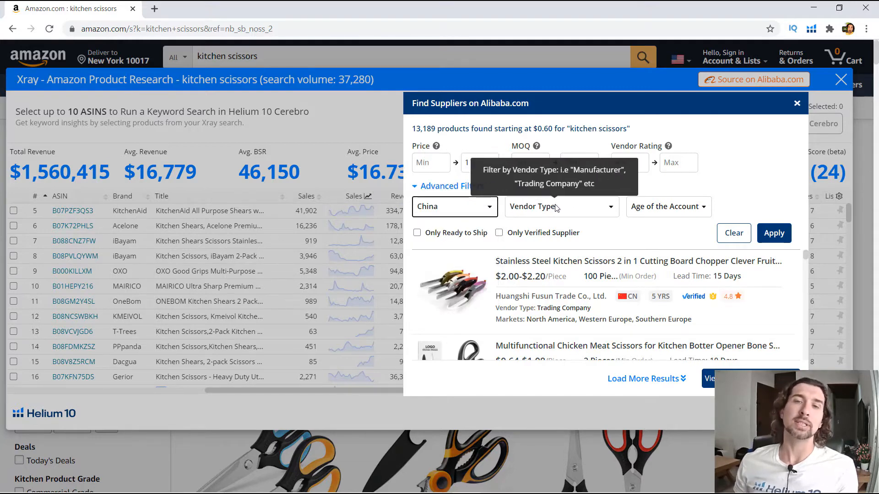
- Set the vendor type filter to Trading Company
left_click(556, 208)
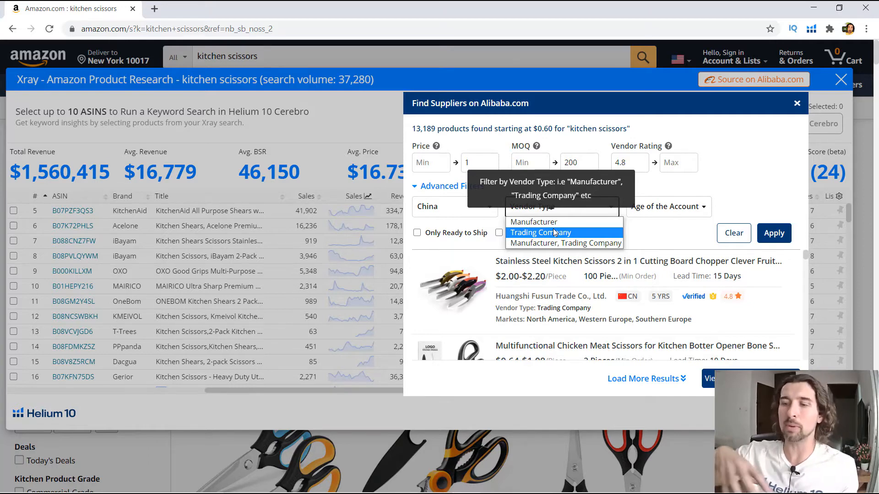
key("Up")
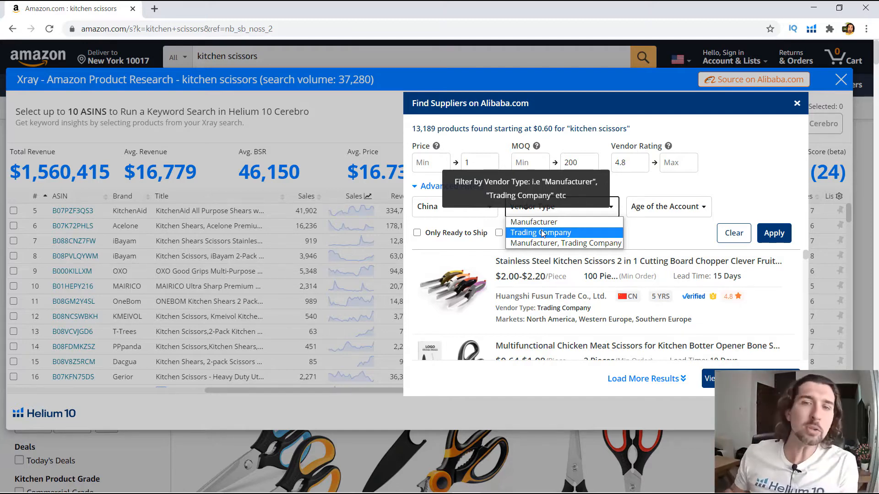
left_click(542, 233)
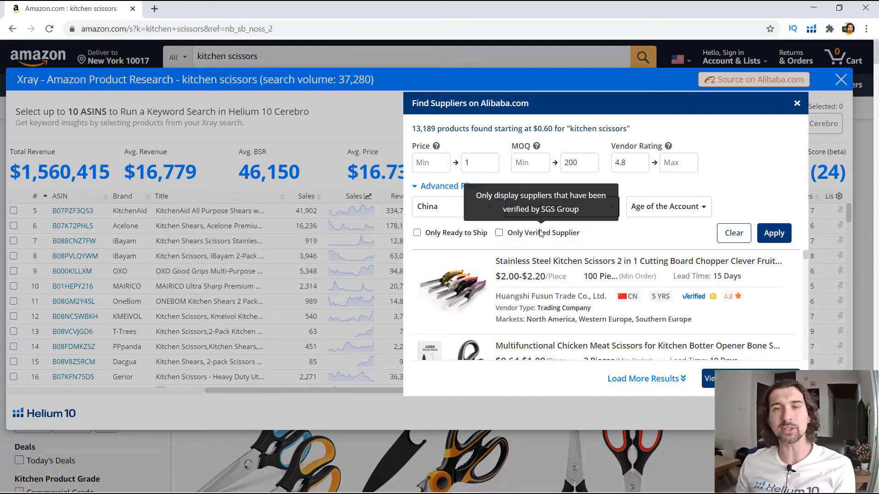
- Check the listed suppliers' years on Alibaba.com, set the account age filter to 5+ YRS, and restrict the results to ready-to-ship products
left_click(688, 214)
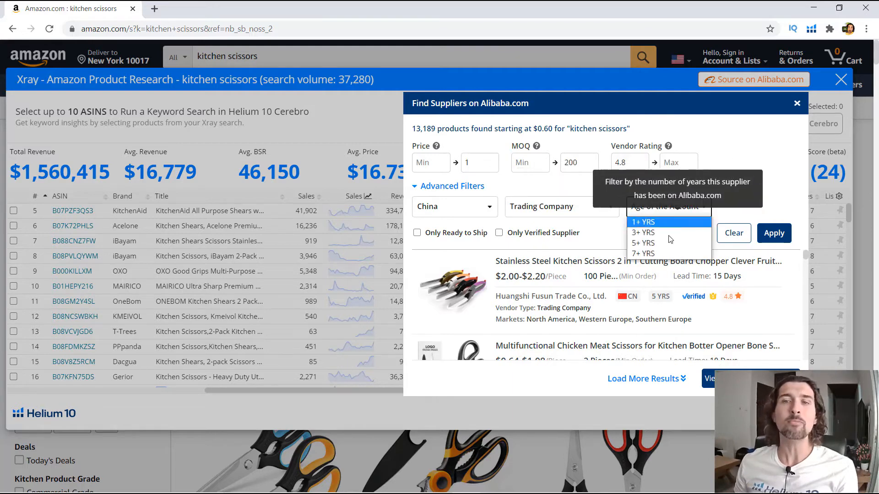
left_click(737, 298)
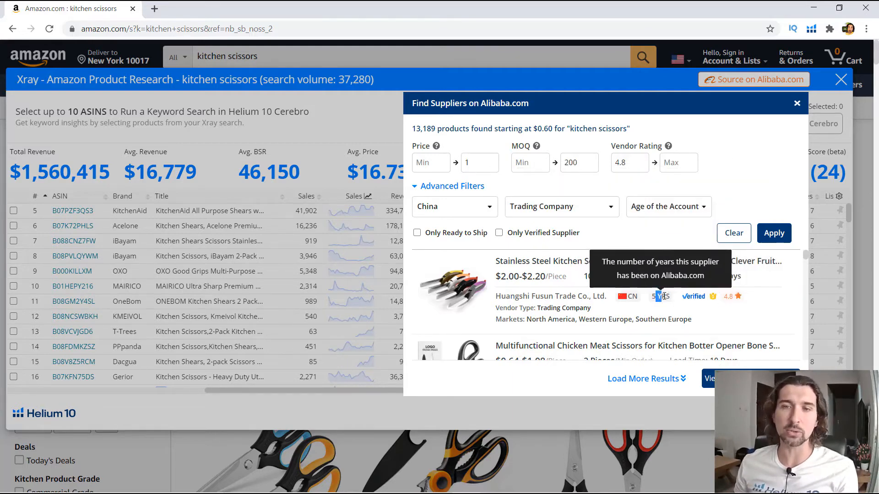
scroll(675, 293, "down", 3)
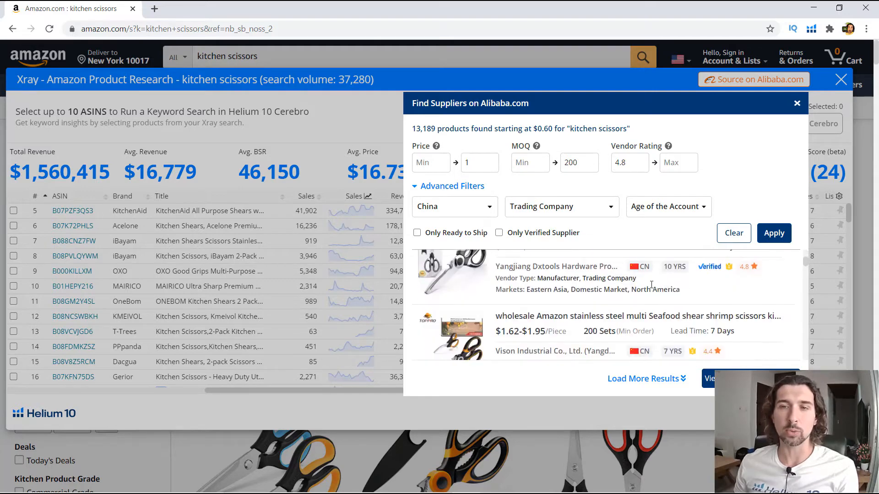
scroll(659, 284, "up", 3)
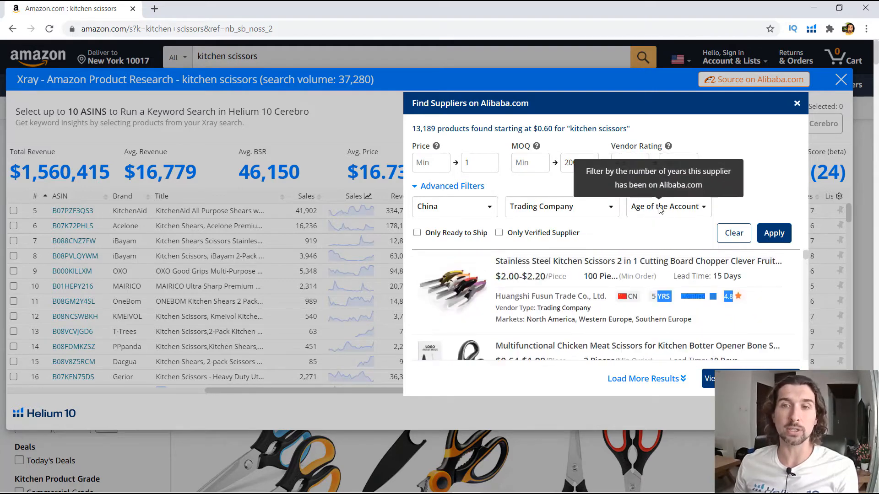
left_click(660, 209)
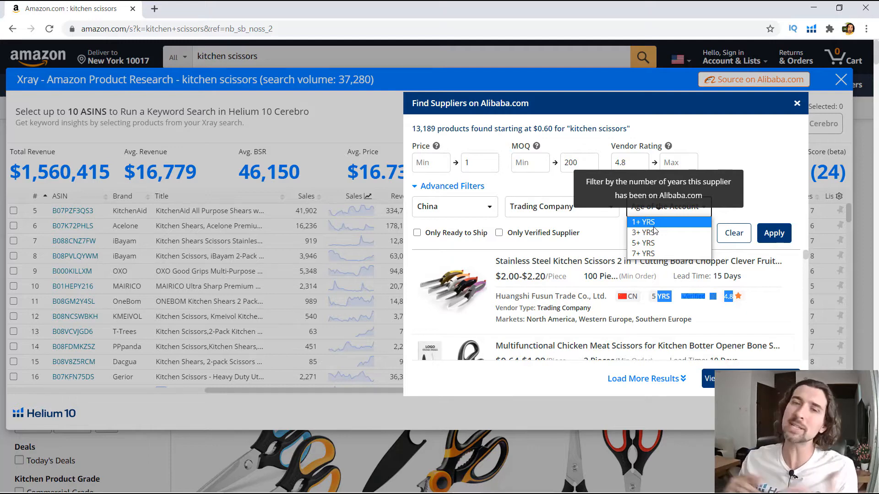
left_click(662, 244)
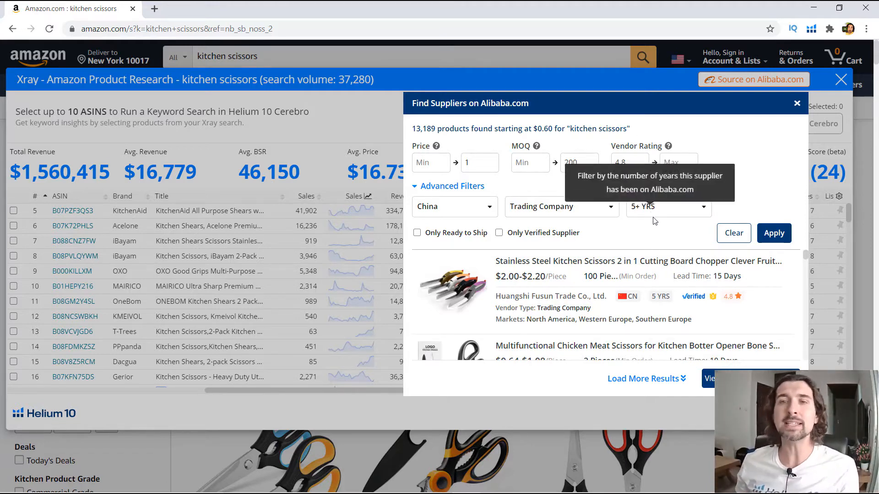
left_click(417, 234)
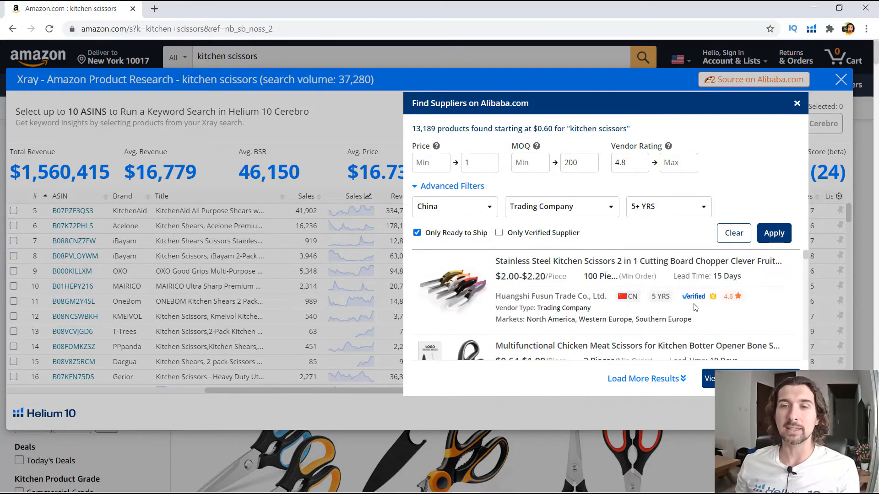
- Compare the verified badges, years on Alibaba.com and star ratings across the listed kitchen scissors suppliers
mouse_move(696, 298)
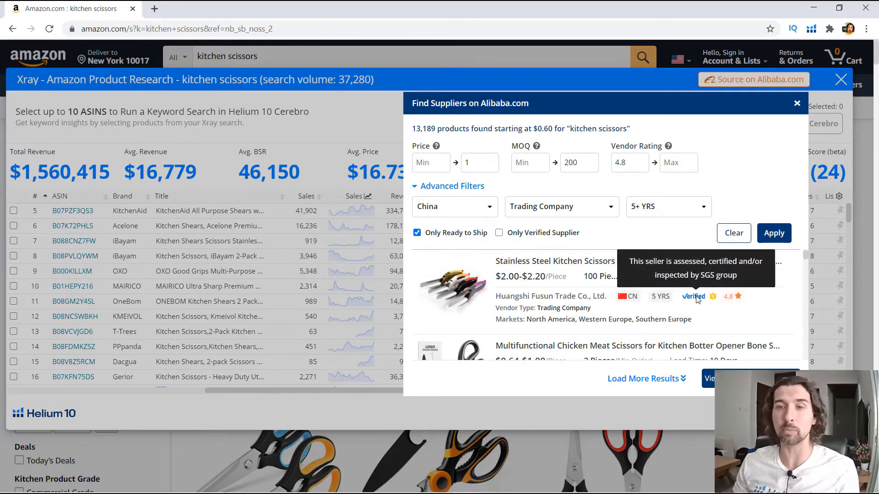
scroll(705, 312, "down", 3)
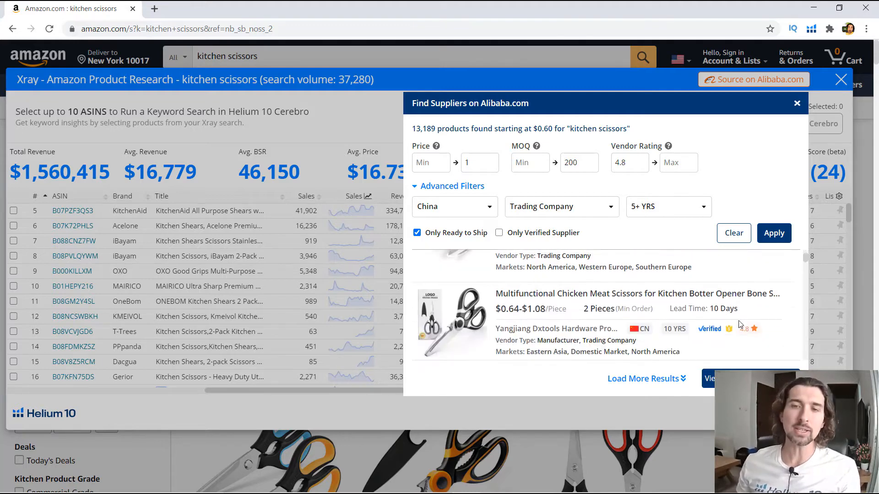
scroll(716, 323, "down", 4)
scroll(714, 323, "up", 4)
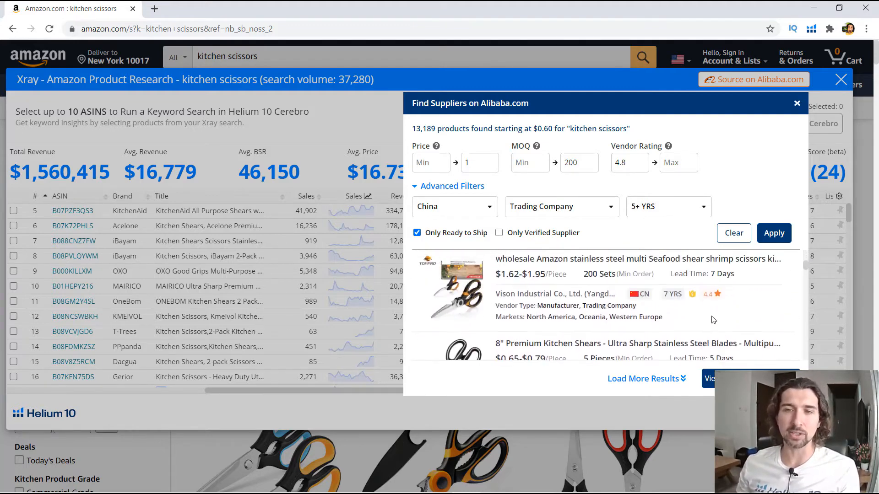
scroll(705, 327, "down", 2)
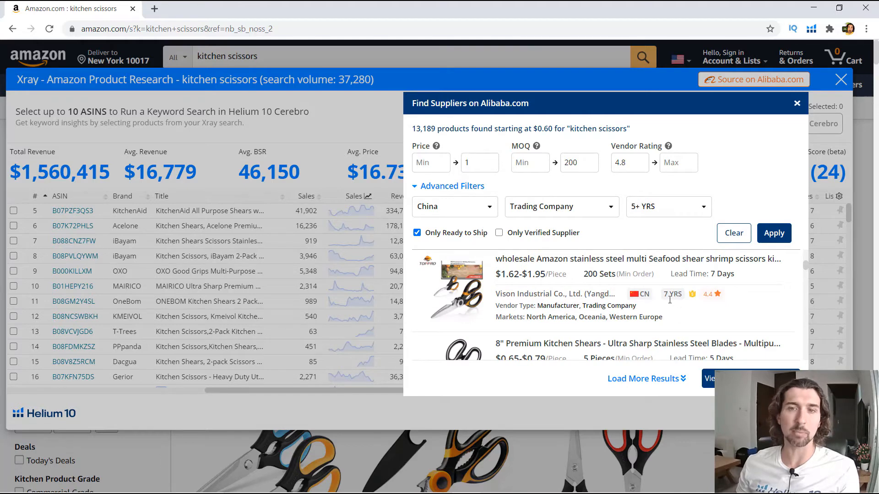
scroll(670, 300, "up", 2)
scroll(660, 300, "down", 2)
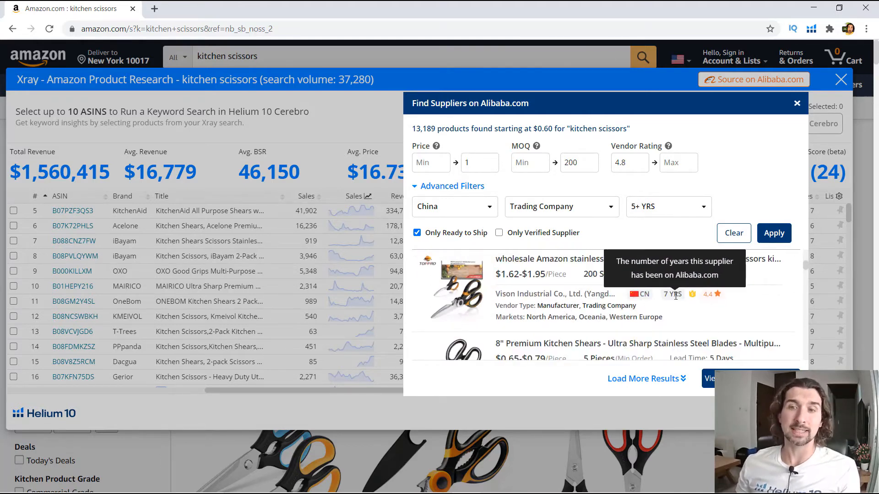
scroll(695, 301, "up", 2)
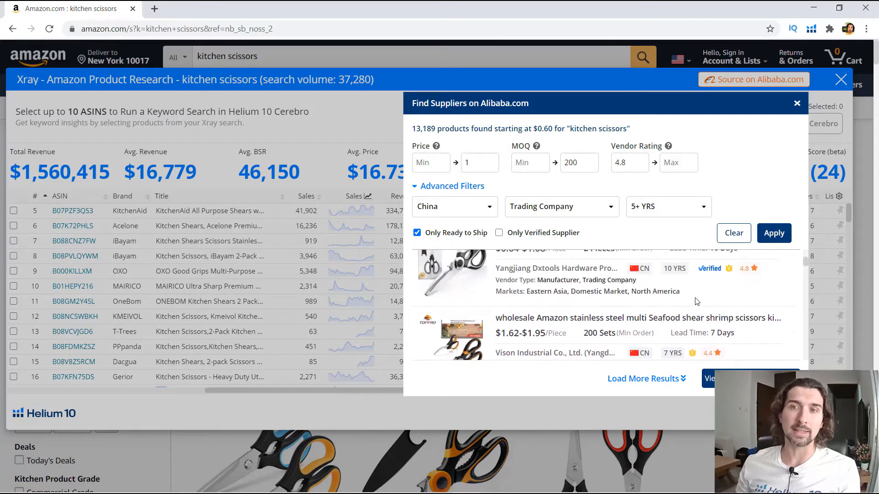
scroll(775, 320, "down", 1)
scroll(755, 321, "down", 1)
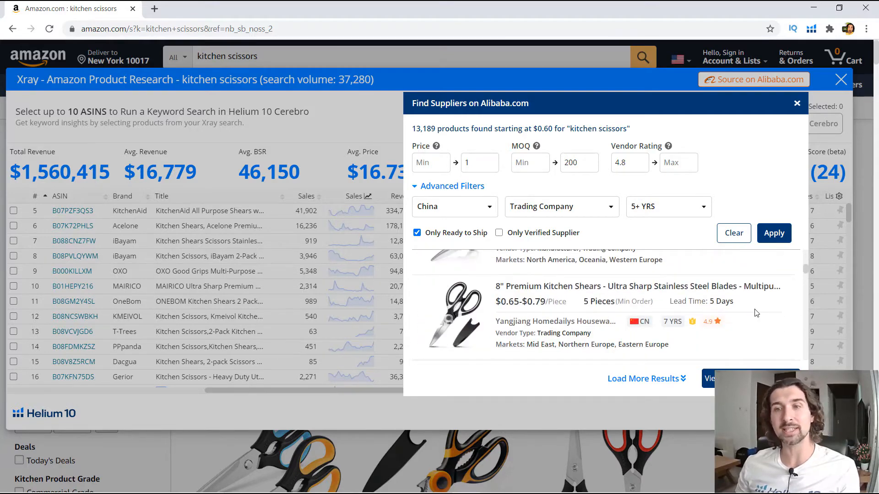
scroll(688, 323, "down", 1)
scroll(688, 324, "up", 1)
scroll(688, 324, "up", 3)
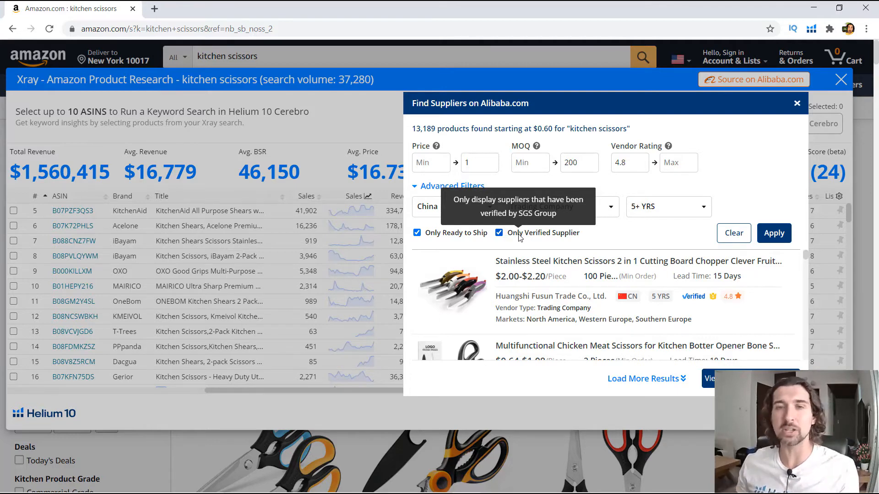
- Limit the results to verified suppliers and apply all the supplier filters
left_click(785, 237)
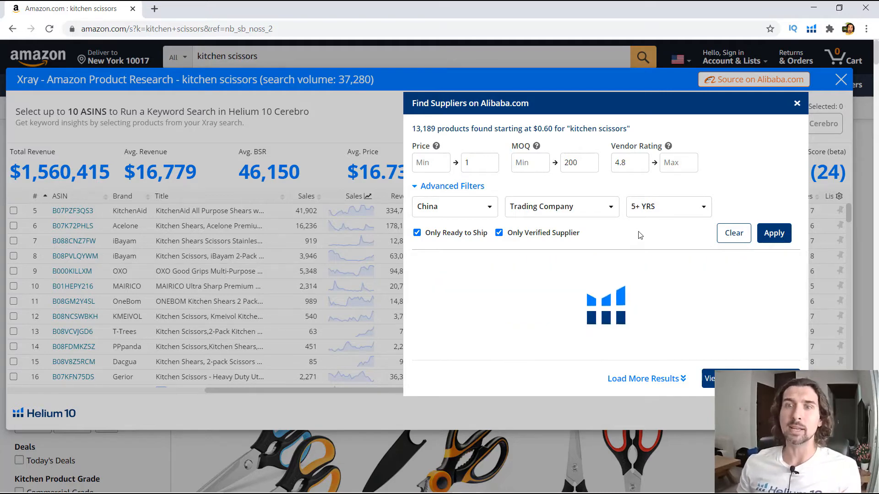
left_click(576, 217)
left_click(576, 213)
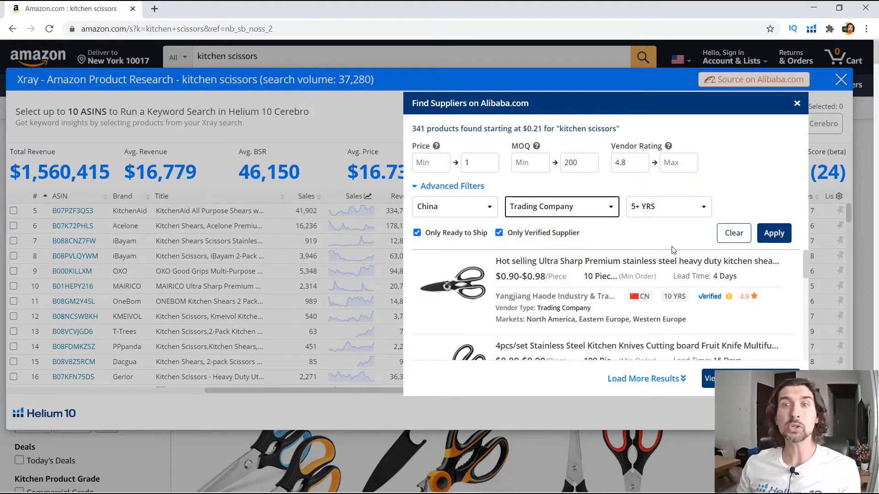
- Review the maximum price and MOQ filters against the unit prices and minimum orders of the filtered products
left_click(472, 161)
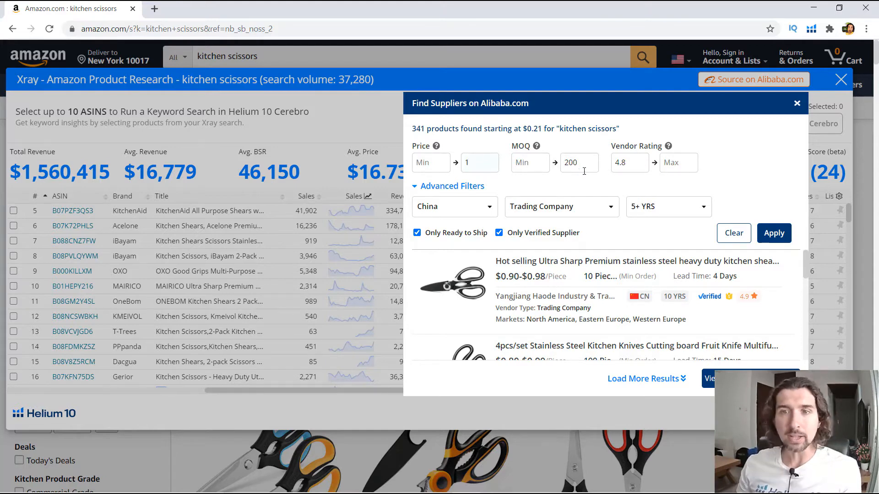
double_click(572, 164)
left_click(578, 165)
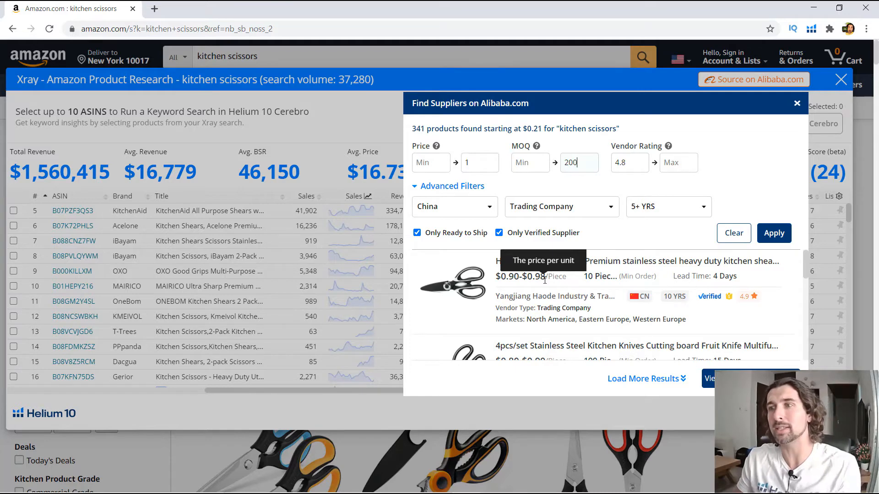
scroll(545, 280, "down", 1)
scroll(504, 288, "down", 1)
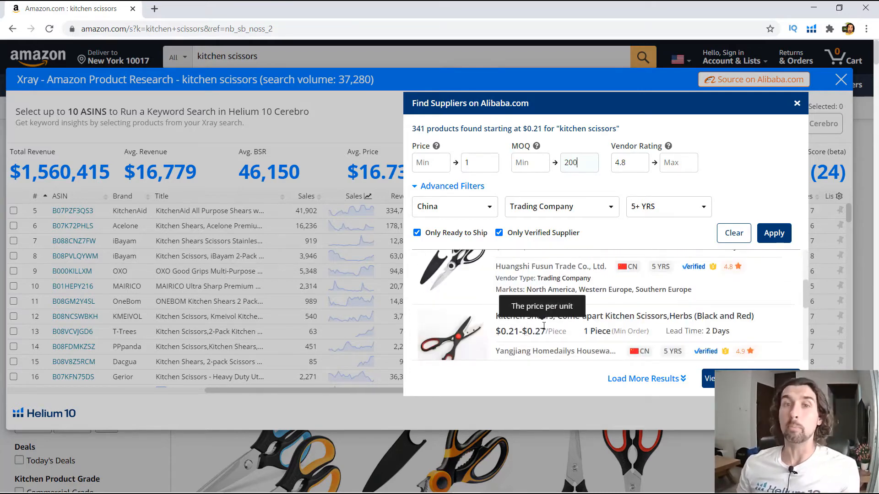
scroll(540, 316, "up", 2)
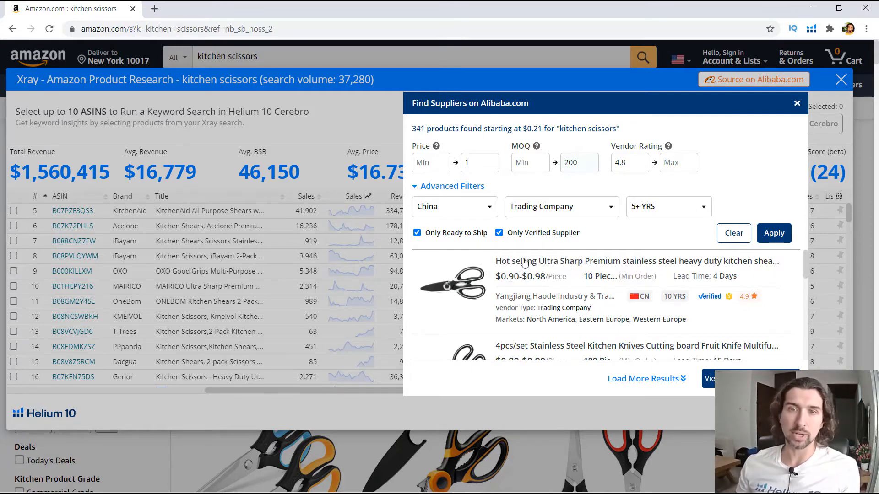
- Open the first filtered supplier product, the hot selling heavy duty kitchen shears, on Alibaba.com in a new browser tab
right_click(581, 262)
left_click_drag(711, 276, 483, 285)
left_click(482, 284)
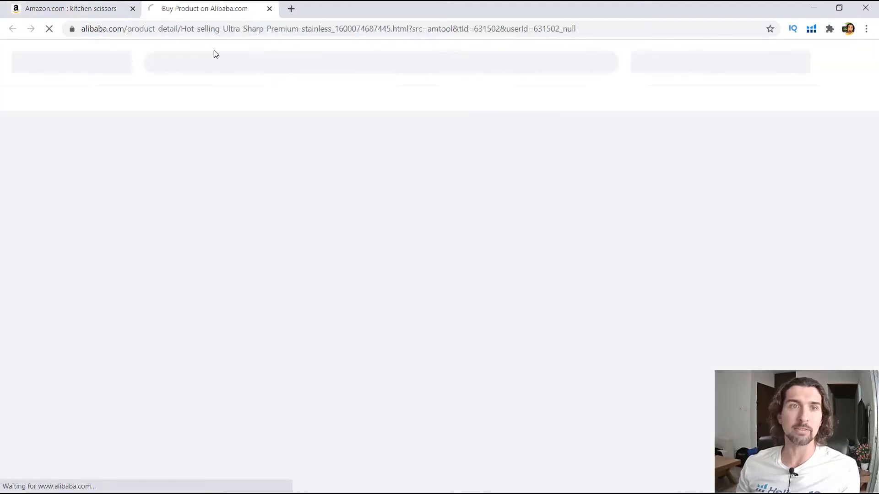
key("ctrl+shift+Tab")
left_click(243, 3)
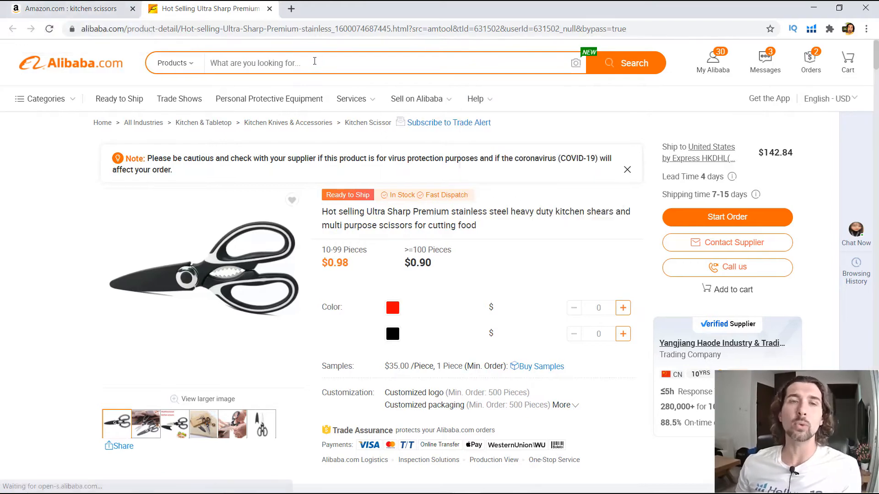
- Search Alibaba.com for the recent search "kitchen scissors" and launch the Helium 10 extension's Alibaba Demand Analyzer on the results
left_click(277, 65)
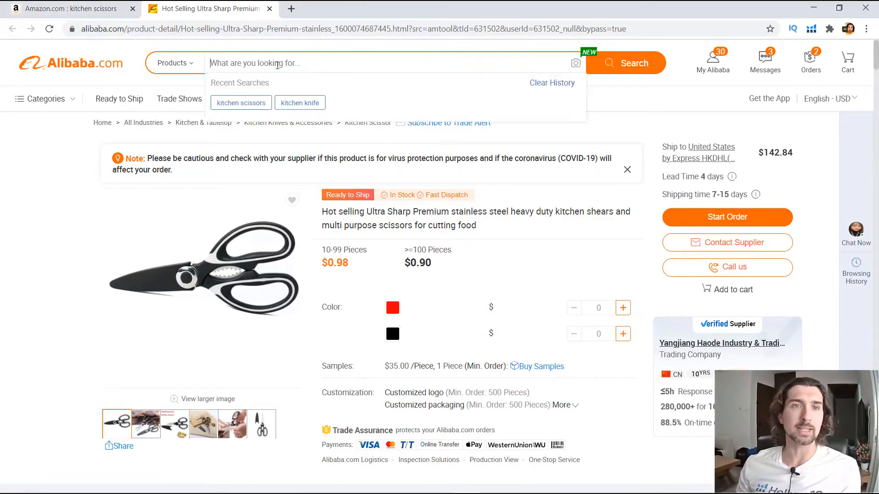
left_click(253, 103)
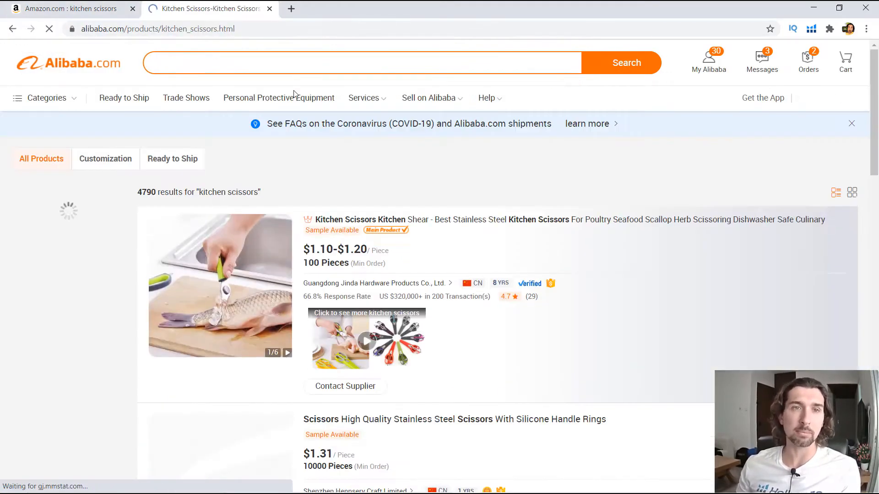
left_click(812, 30)
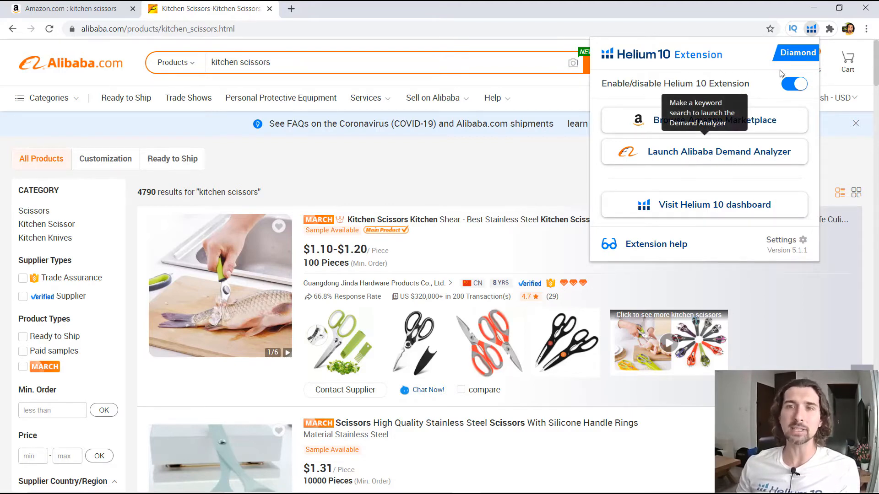
left_click(727, 157)
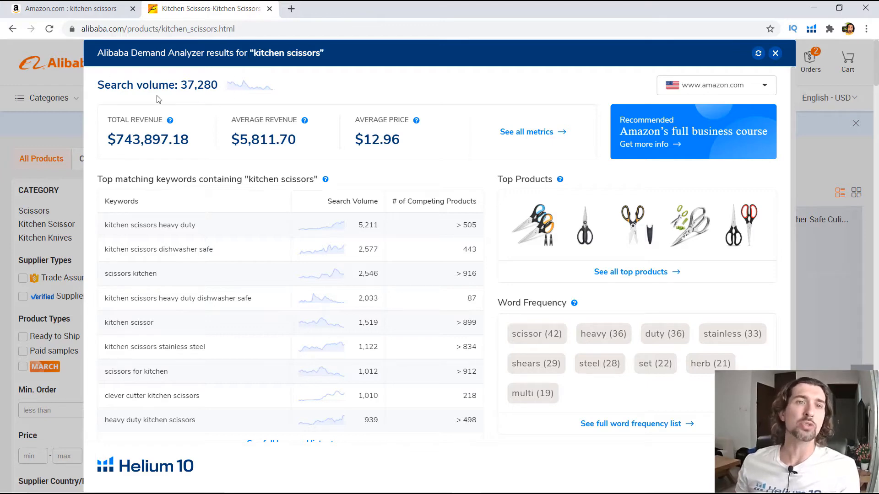
- Open the search volume history for kitchen scissors and examine it over the All Time range
left_click(245, 90)
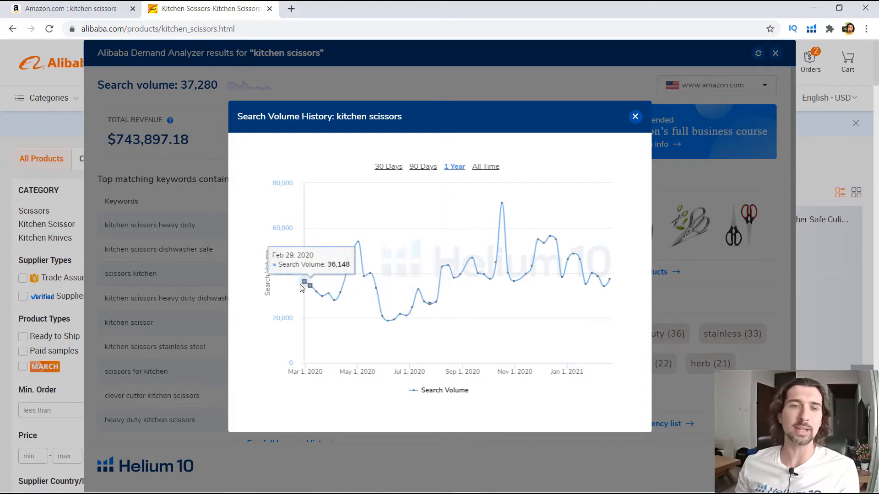
left_click(483, 168)
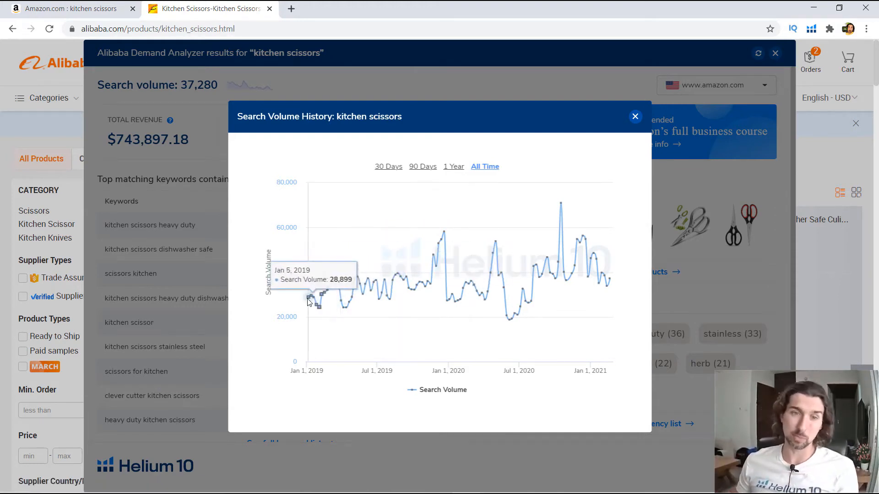
- Compare the search volume history for kitchen scissors over the 1 Year, 90 Days, 30 Days and All Time ranges, and close the chart
left_click(452, 168)
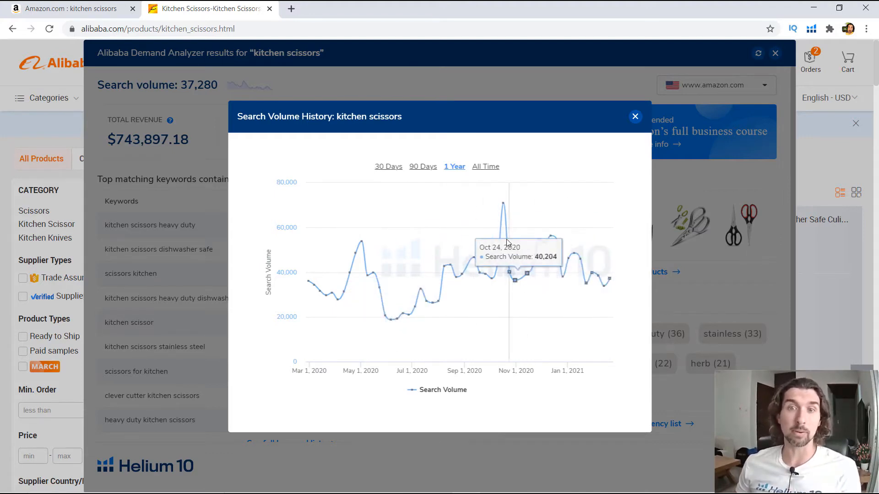
left_click(422, 167)
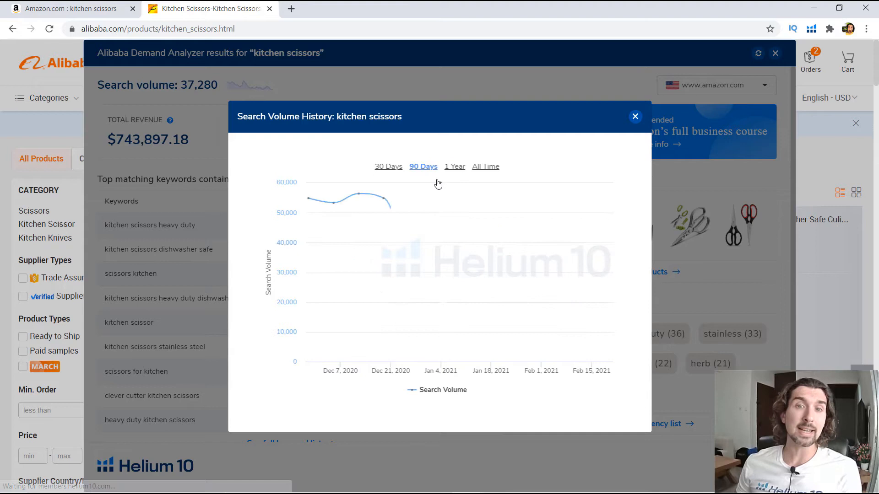
left_click(383, 169)
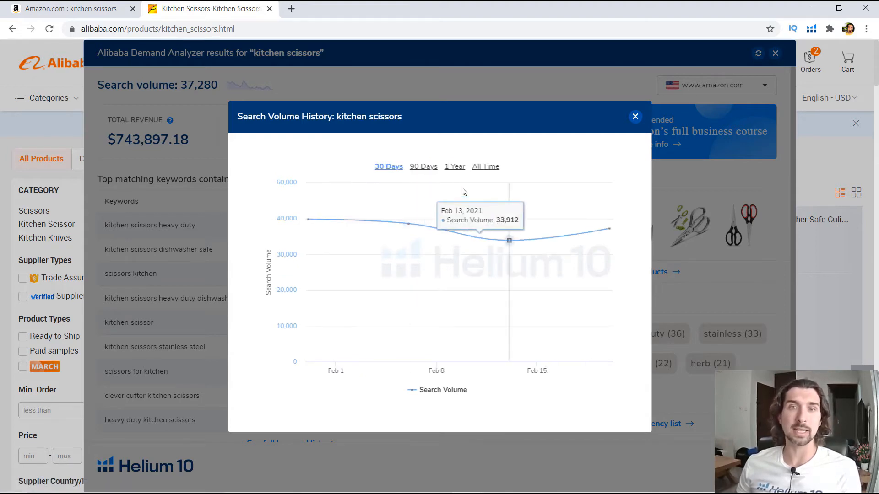
left_click(425, 167)
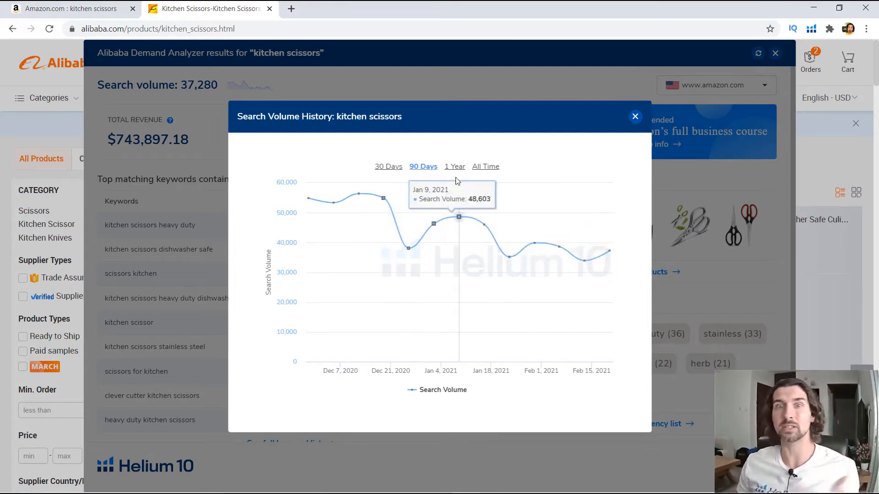
left_click(485, 167)
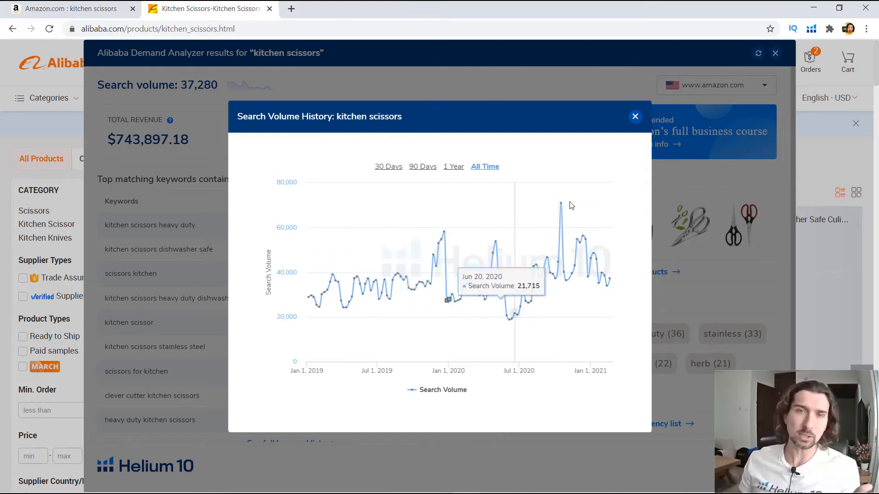
left_click(635, 117)
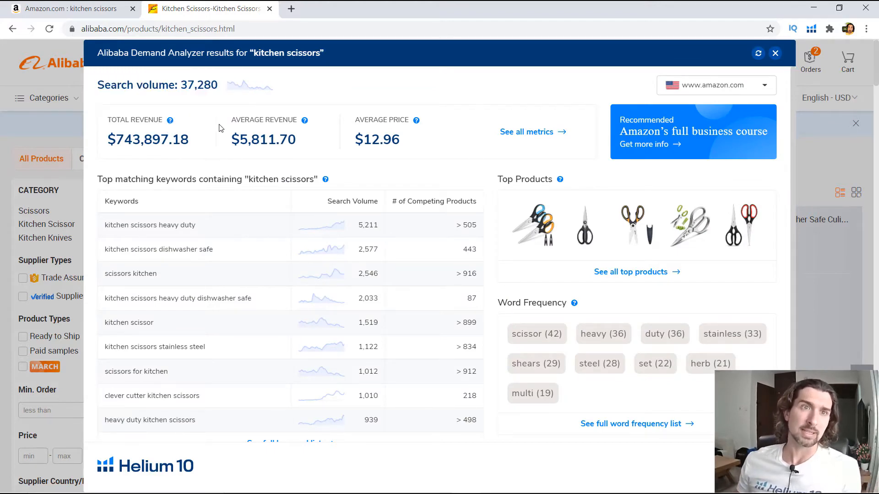
- Review the average revenue and average price in the demand summary and open all metrics for kitchen scissors in Black Box Niche
left_click_drag(239, 139, 295, 139)
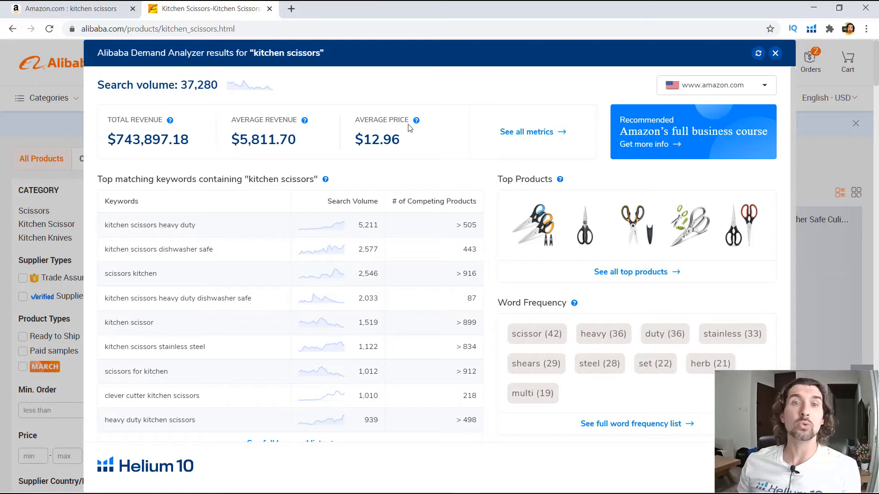
left_click_drag(384, 139, 368, 139)
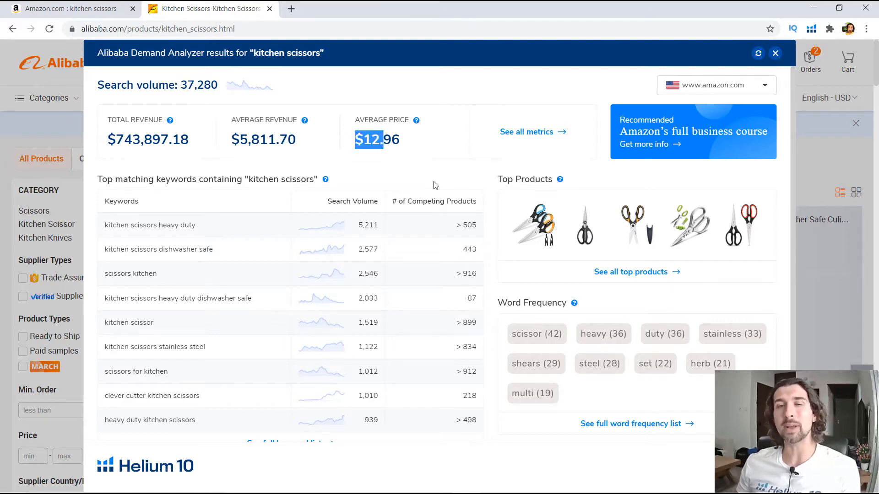
left_click(361, 137)
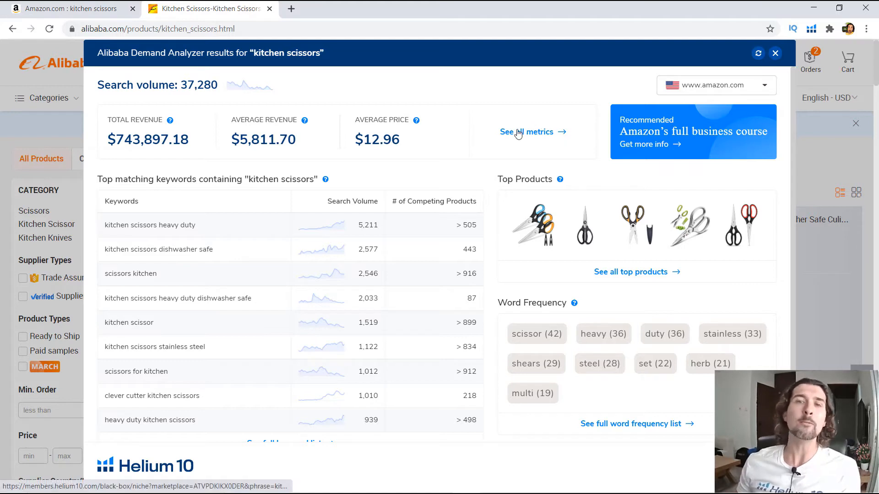
left_click(532, 136)
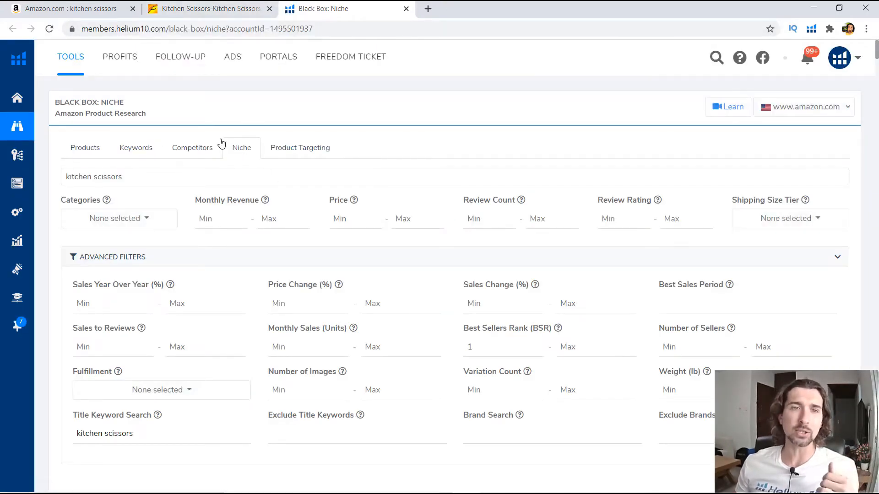
- Examine the Black Box niche keyword and Title Keyword Search filters against the summary metrics and the product results
scroll(264, 179, "down", 2)
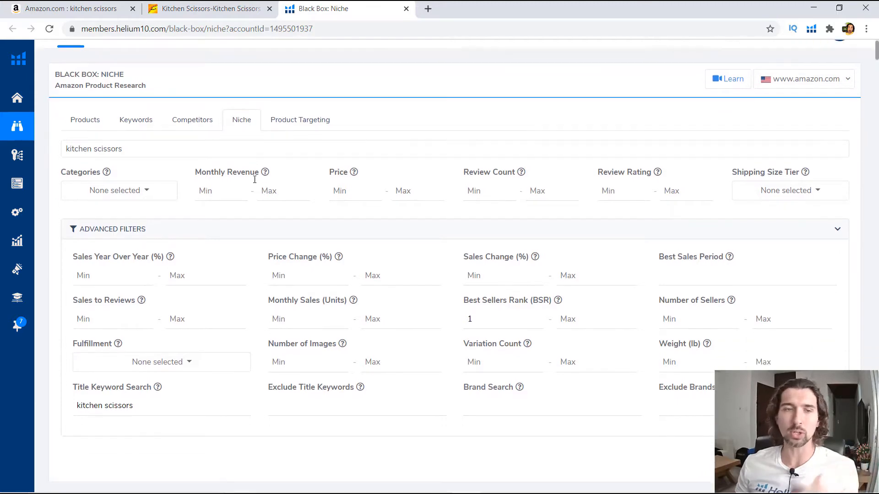
scroll(217, 232, "up", 2)
double_click(96, 176)
left_click(96, 176)
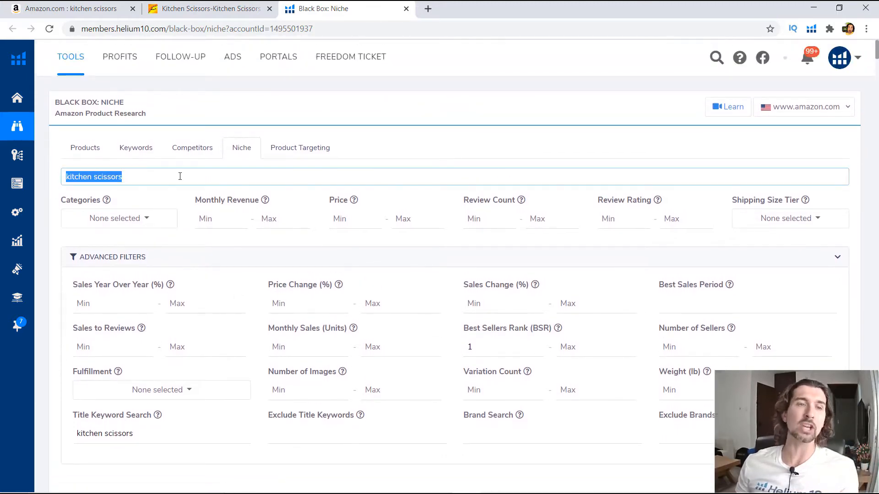
scroll(180, 174, "down", 4)
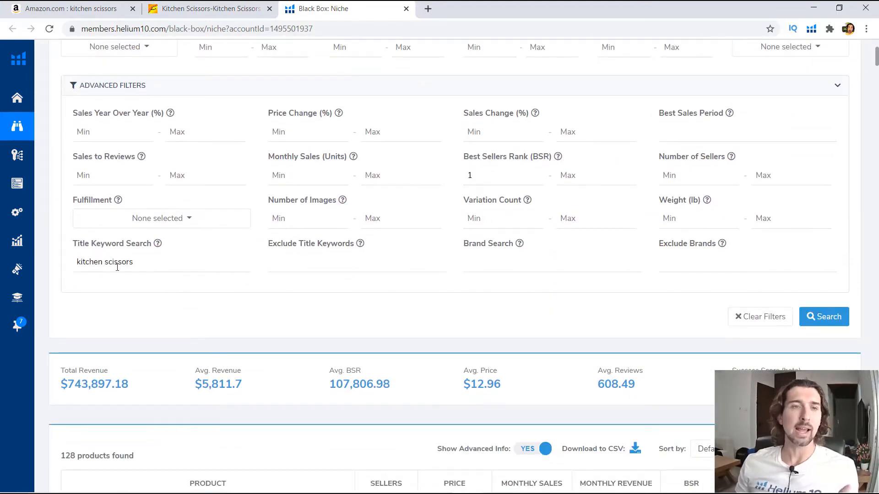
double_click(118, 262)
left_click(125, 266)
scroll(106, 206, "down", 6)
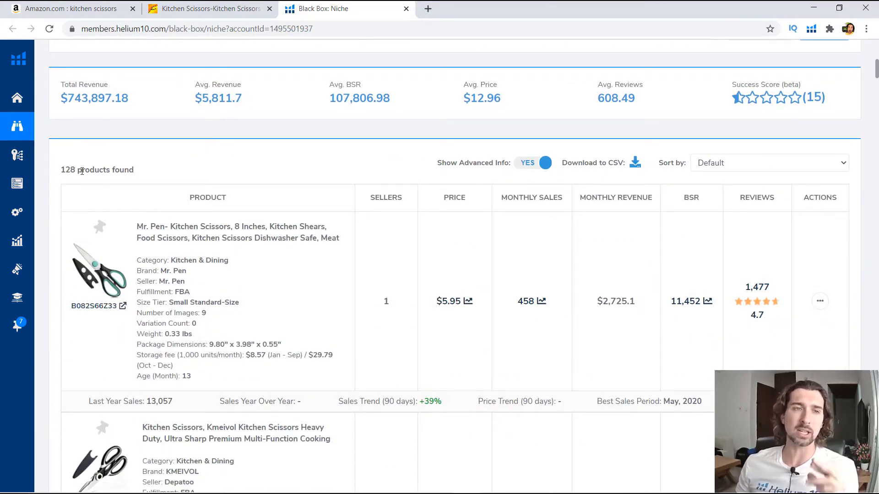
scroll(188, 253, "up", 4)
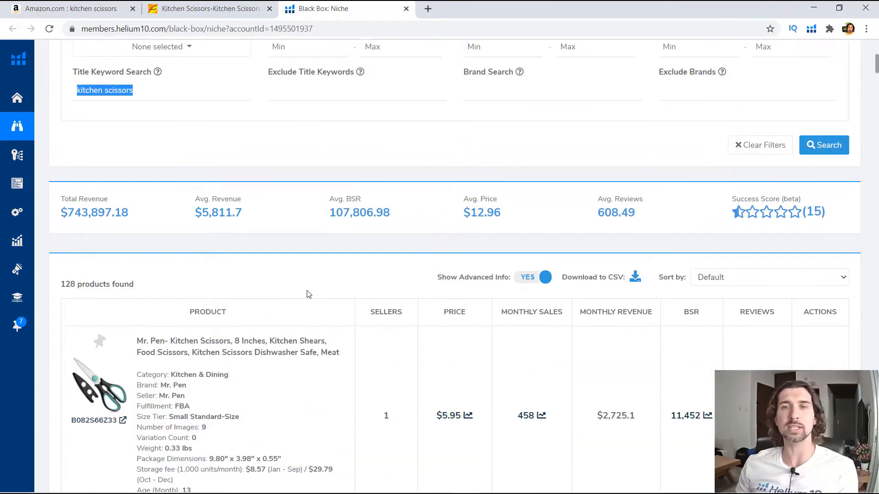
scroll(294, 295, "down", 4)
scroll(335, 291, "up", 8)
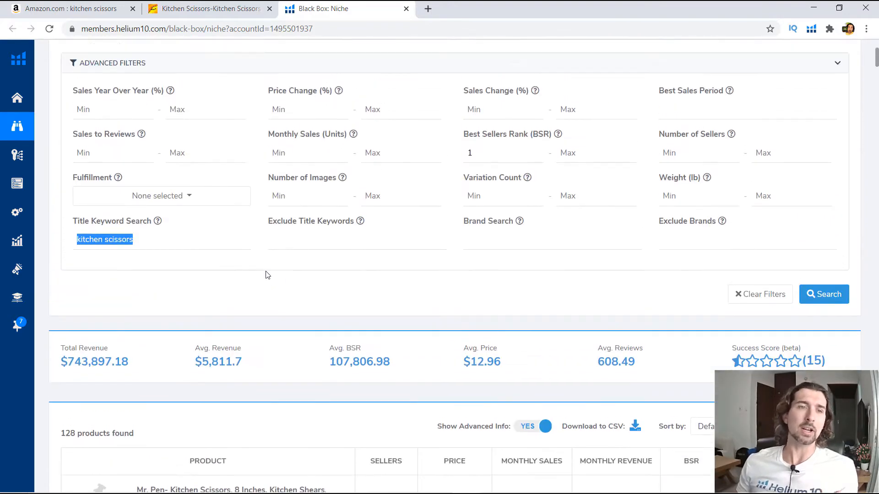
scroll(273, 260, "down", 4)
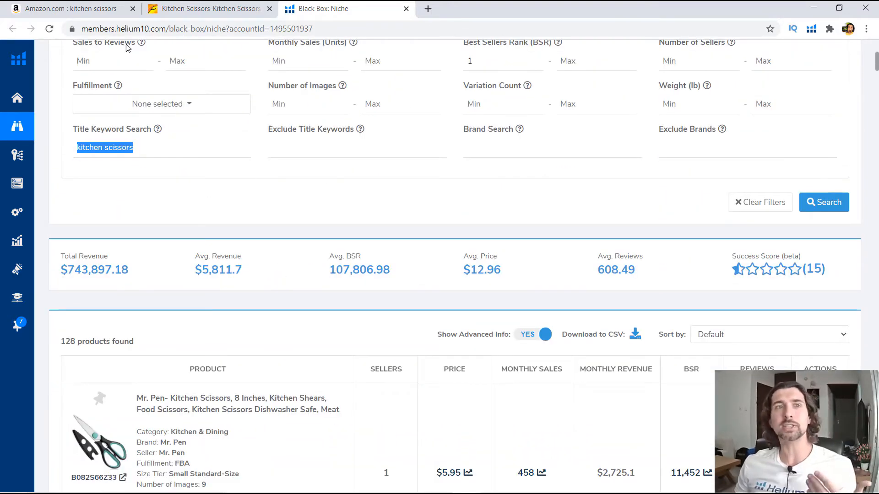
- Go back to the Amazon Xray results, close the Find Suppliers on Alibaba.com window and preview individual product listings by ASIN
left_click(71, 9)
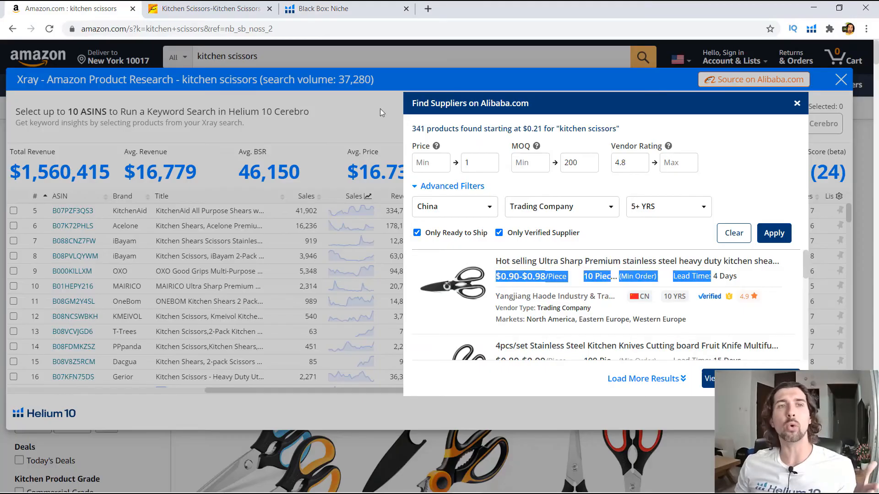
left_click(797, 104)
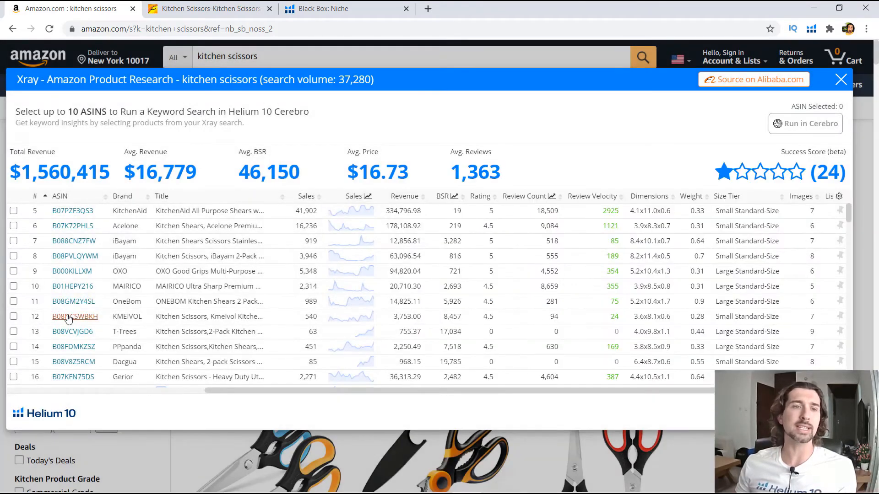
mouse_move(75, 324)
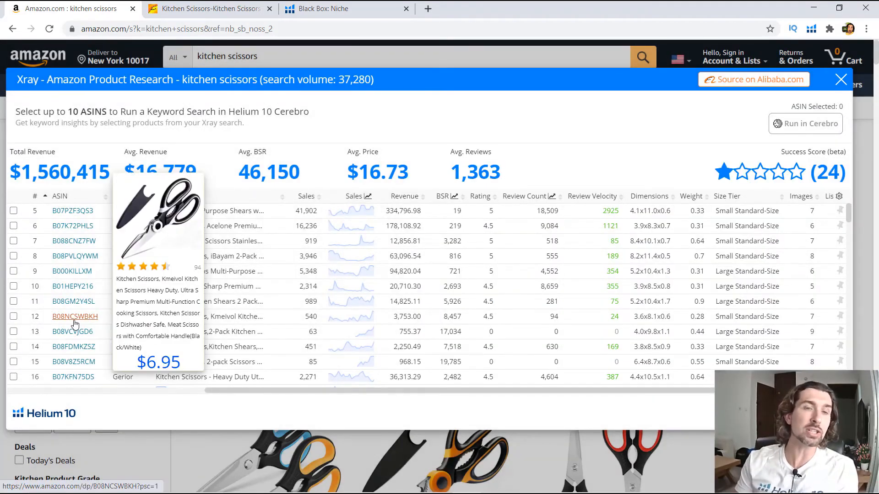
scroll(75, 324, "down", 2)
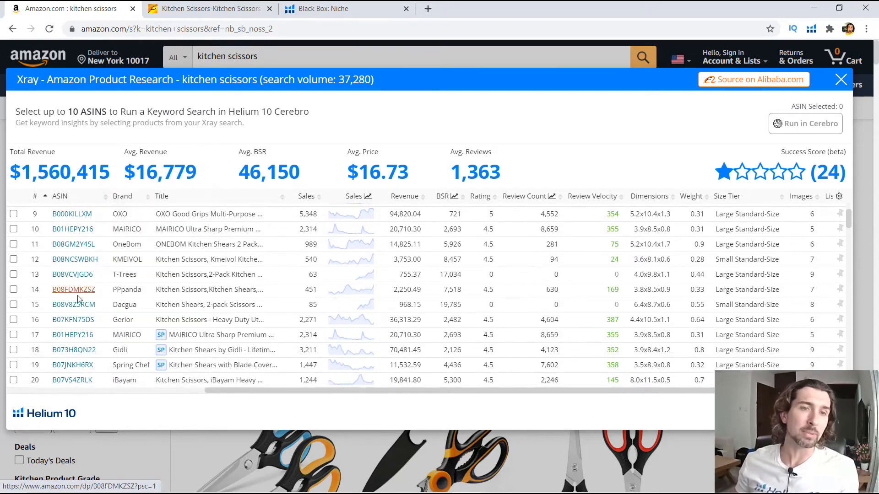
mouse_move(86, 296)
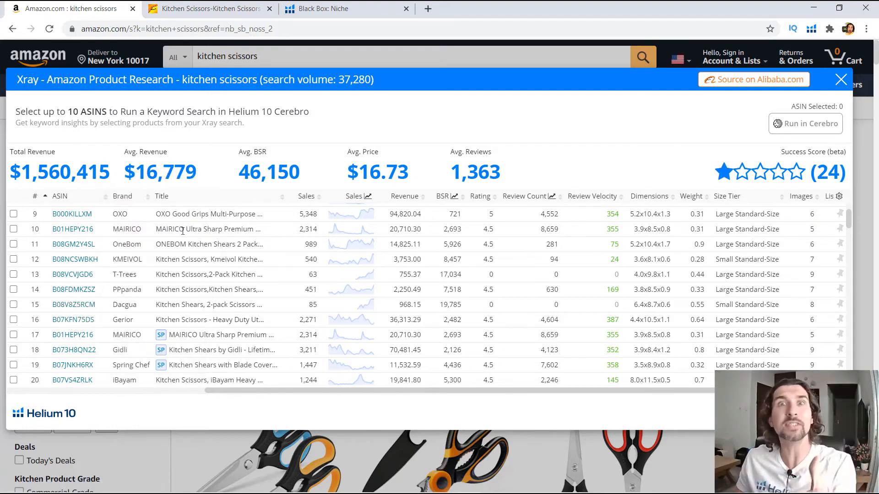
- Return to Black Box Niche and review how the "kitchen scissors" title keyword filter relates to the summary metrics and product list
left_click(323, 9)
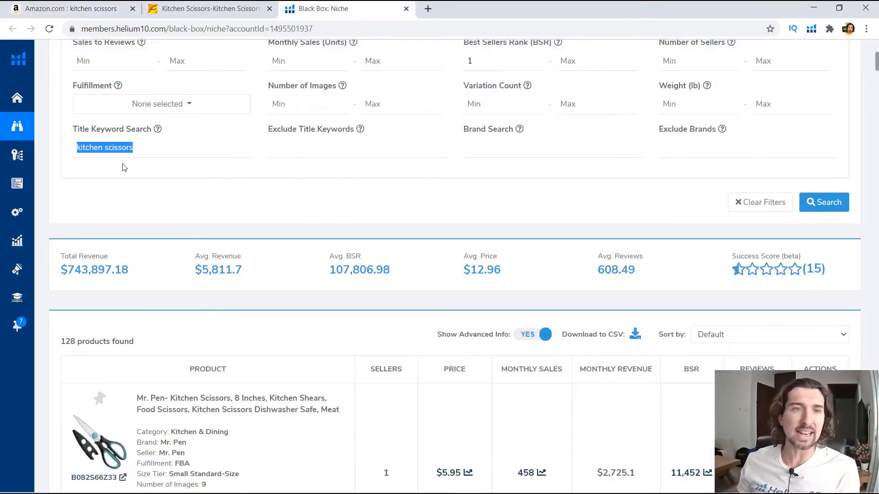
triple_click(130, 150)
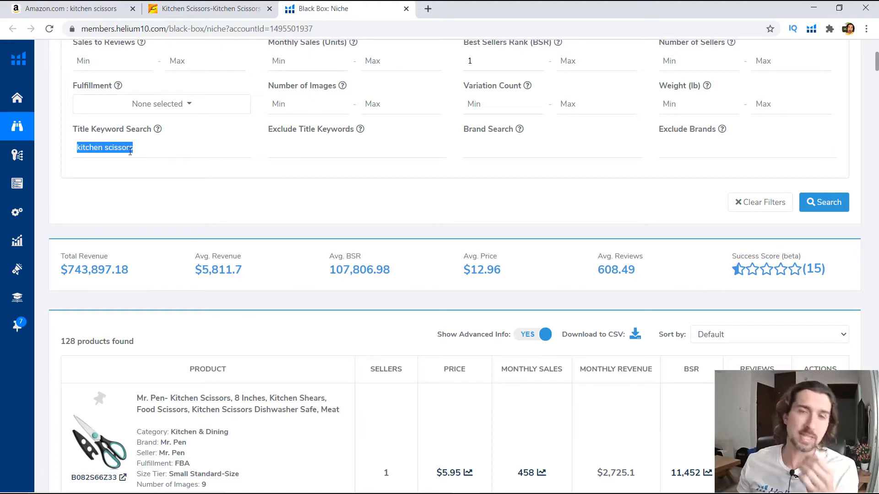
scroll(130, 152, "up", 3)
scroll(138, 169, "down", 1)
scroll(212, 130, "up", 5)
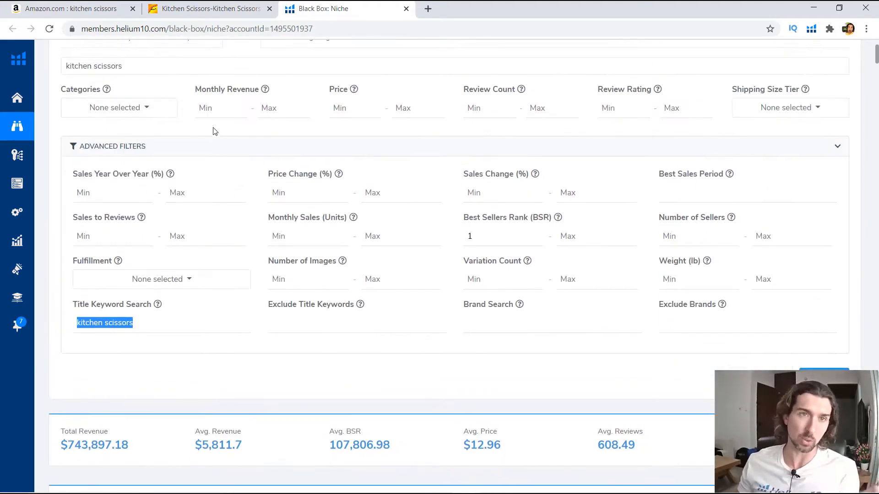
scroll(261, 153, "down", 10)
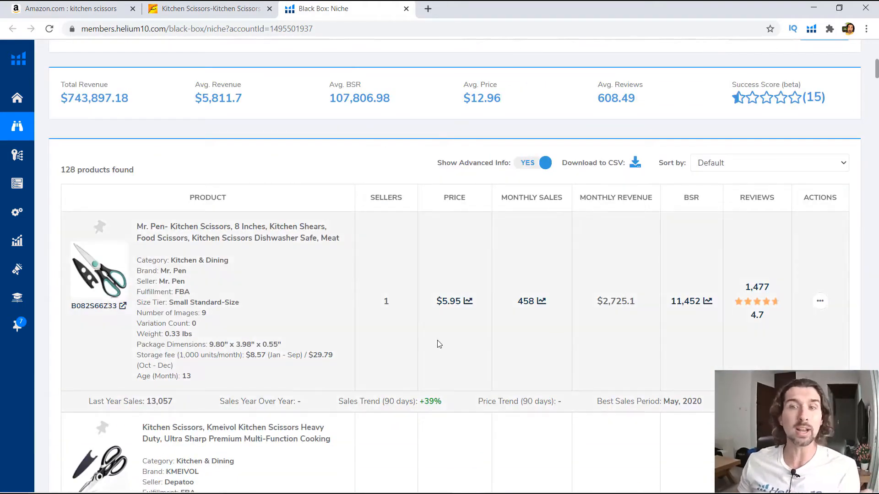
scroll(422, 255, "up", 3)
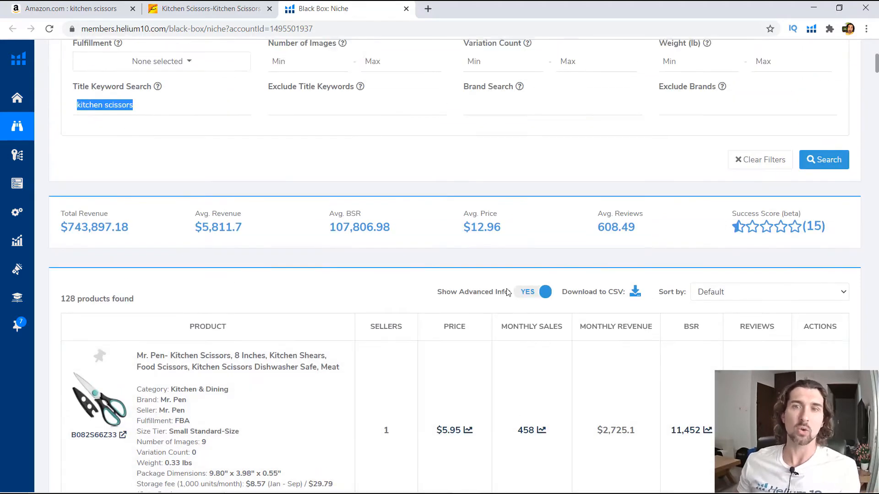
scroll(369, 230, "down", 2)
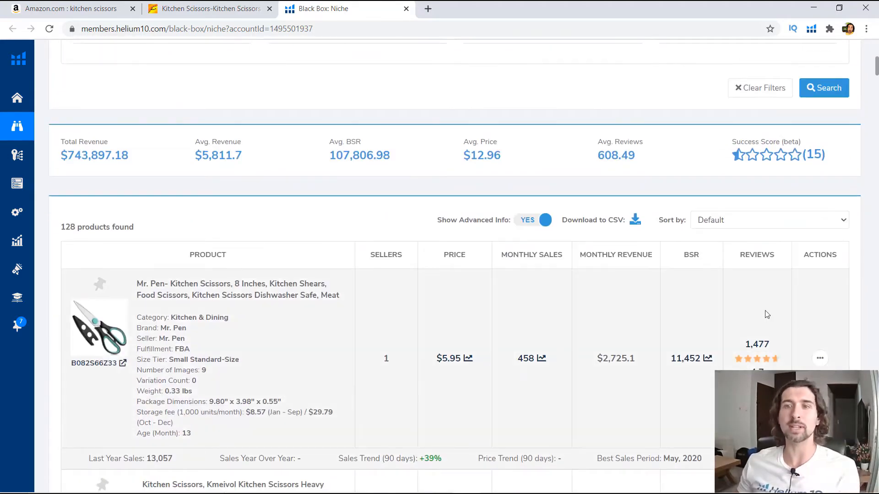
scroll(620, 249, "down", 1)
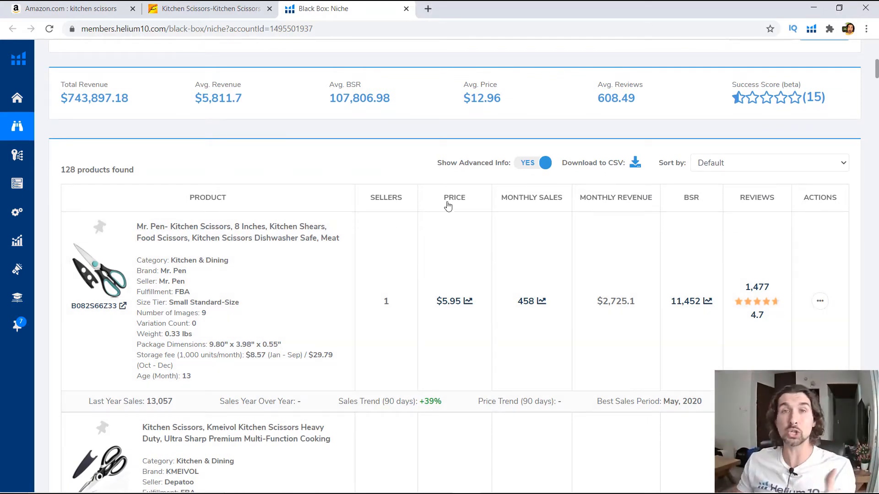
- Return to the Alibaba Demand Analyzer results and review the top matching keywords containing "kitchen scissors"
left_click(225, 5)
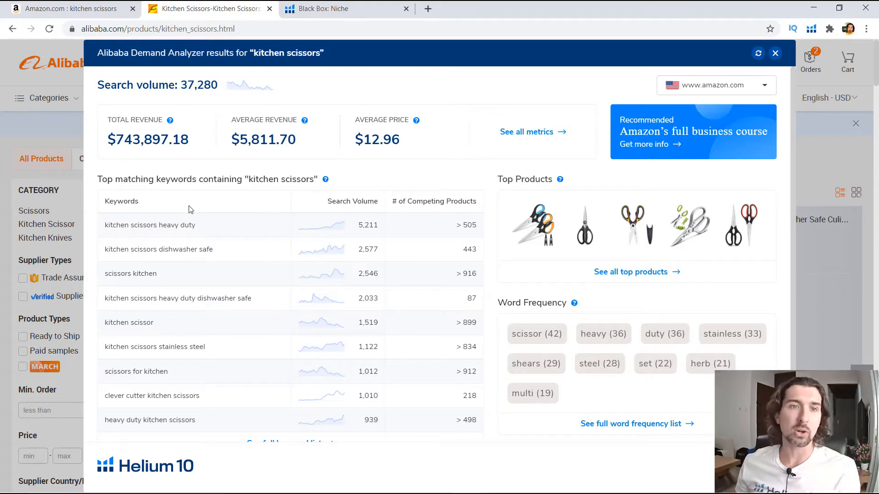
double_click(263, 179)
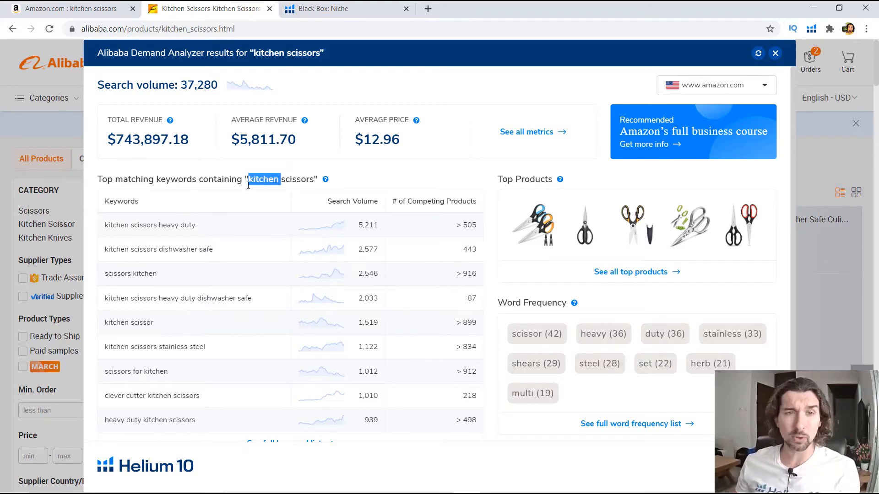
left_click(262, 180)
mouse_move(319, 178)
left_click_drag(310, 179, 248, 180)
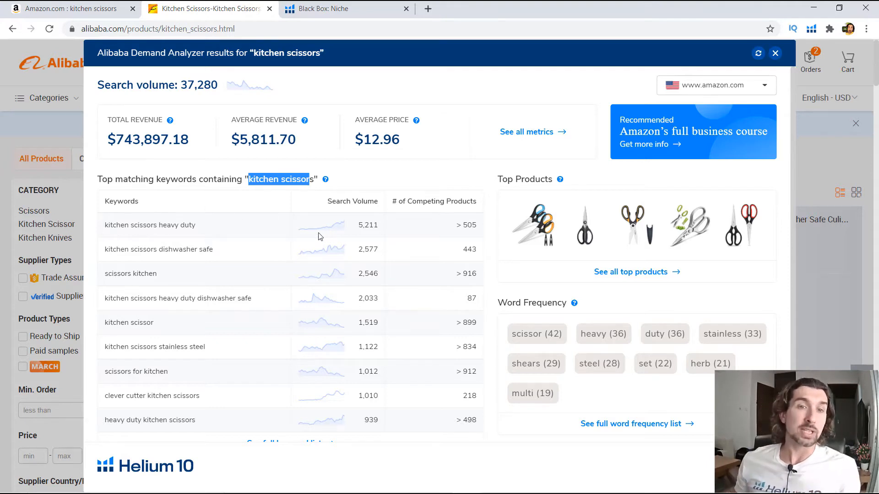
- Open the search volume history for the keyword "kitchen scissors heavy duty" and examine it over the All Time range
left_click(202, 250)
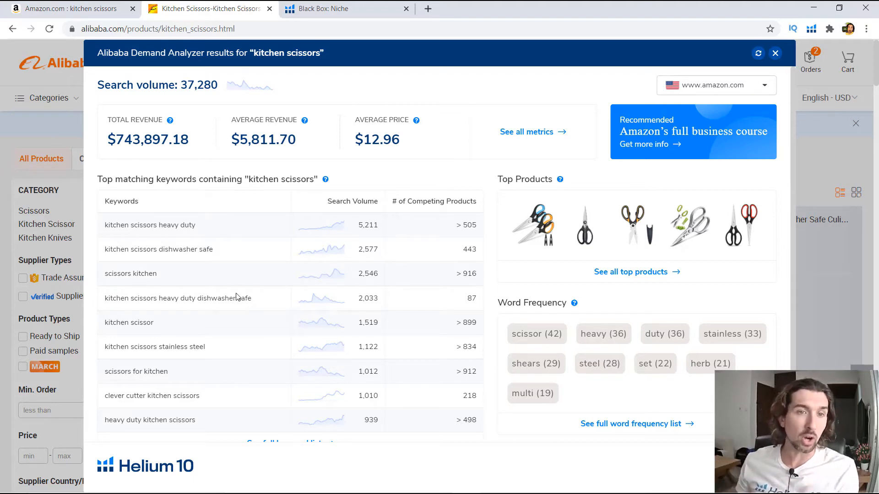
left_click(320, 229)
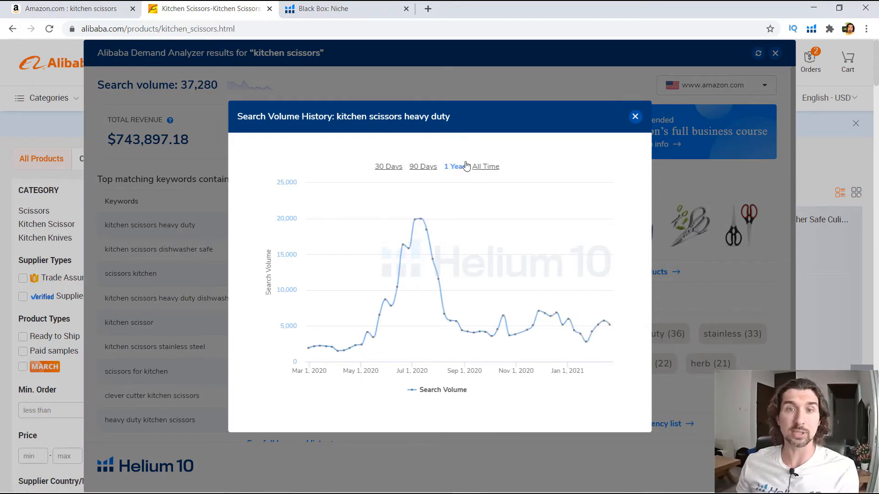
left_click(486, 166)
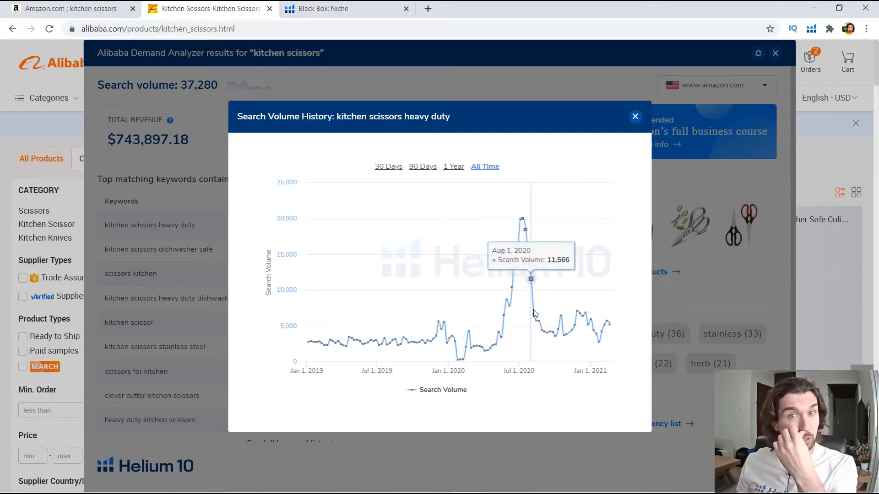
- Open the full keyword list for "kitchen scissors" in Magnet from the Alibaba Demand Analyzer results and close the Black Box Niche page
left_click(635, 116)
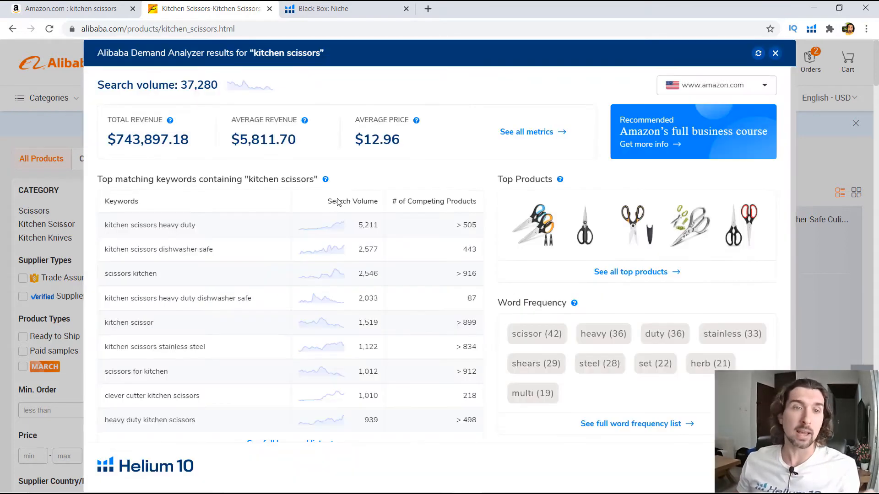
scroll(227, 295, "down", 1)
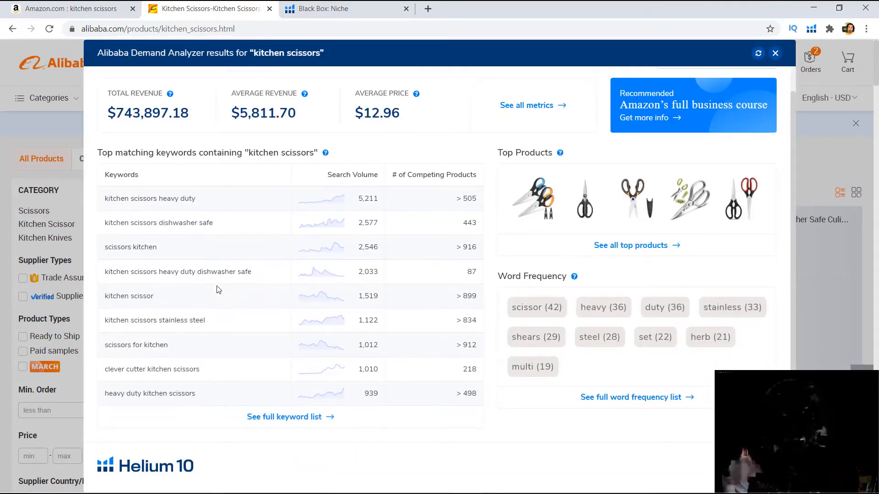
left_click(285, 420)
left_click(527, 11)
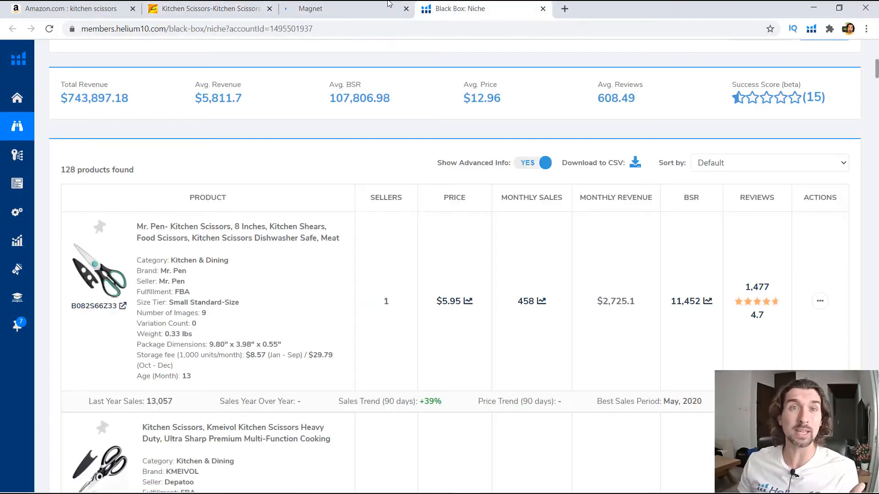
left_click(343, 13)
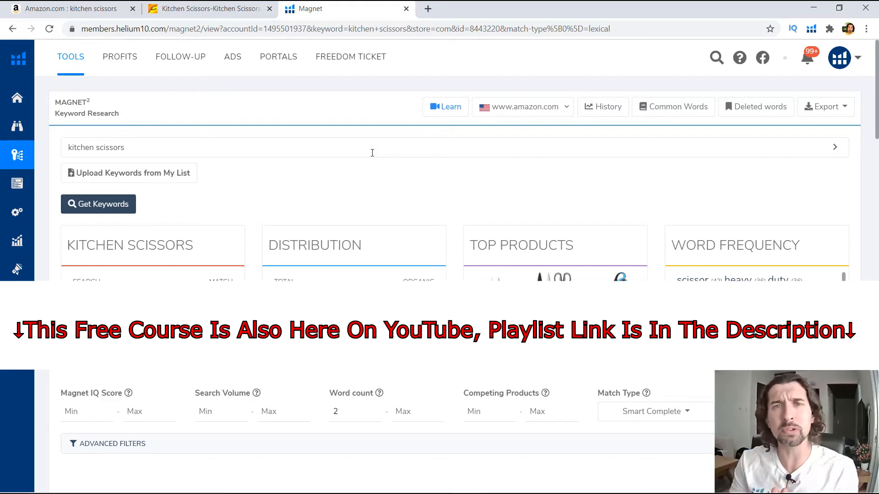
- Review the Magnet summary, keyword filters and phrase list for "kitchen scissors", and expand the advanced filters
scroll(372, 153, "down", 8)
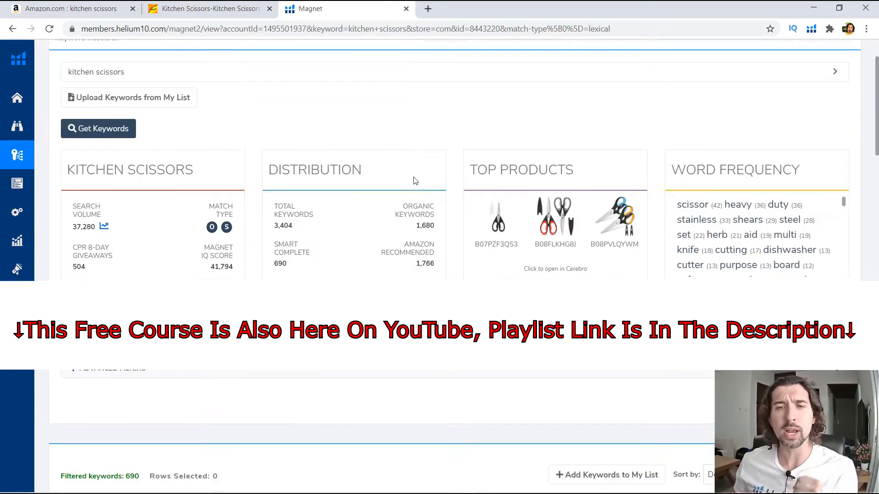
scroll(137, 220, "up", 8)
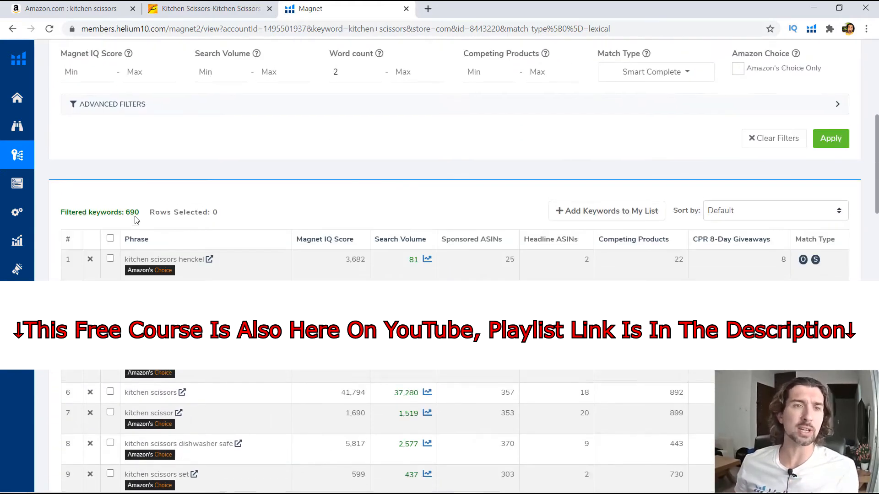
scroll(110, 165, "down", 5)
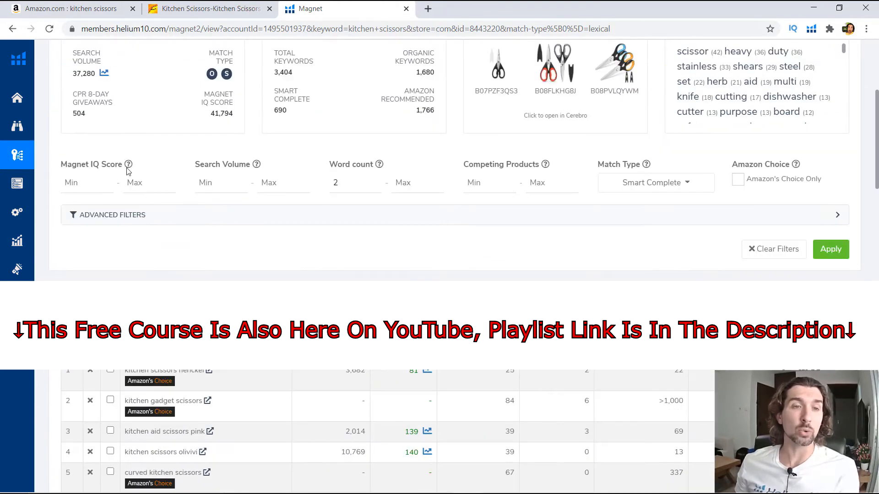
left_click(114, 215)
scroll(274, 271, "up", 3)
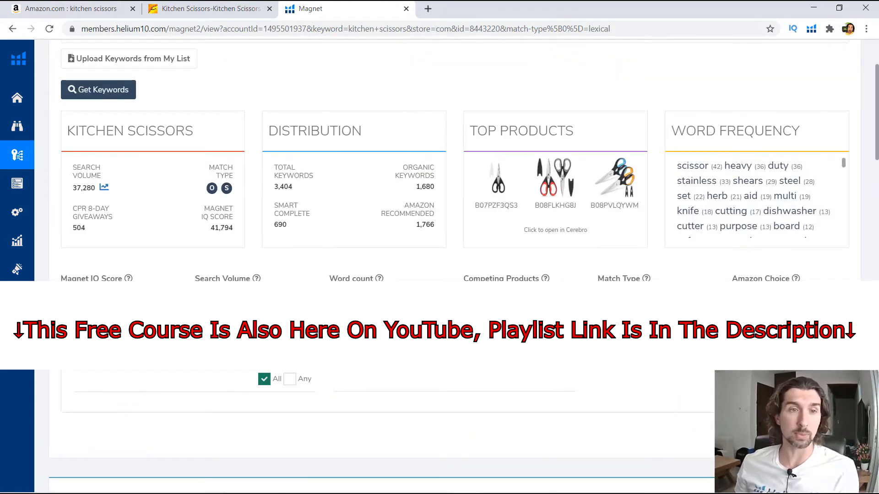
- Sort the kitchen scissors keyword results by search volume from high to low
scroll(132, 186, "down", 4)
scroll(135, 178, "down", 4)
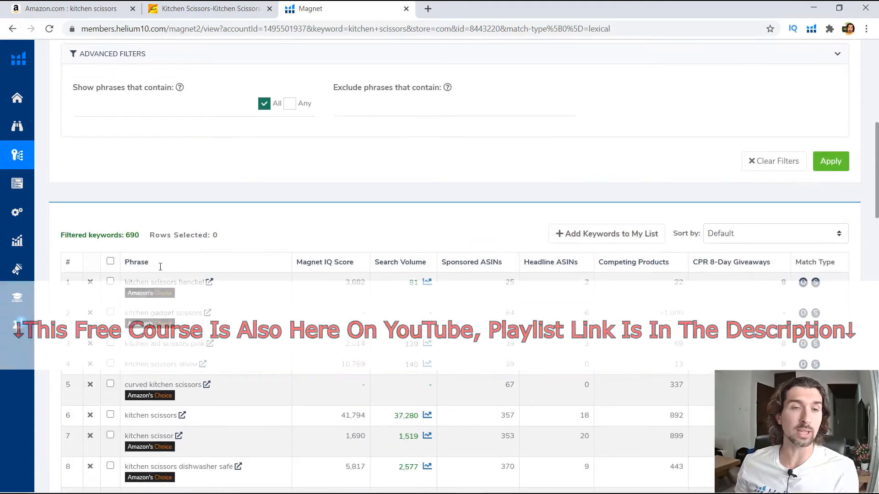
scroll(163, 251, "down", 1)
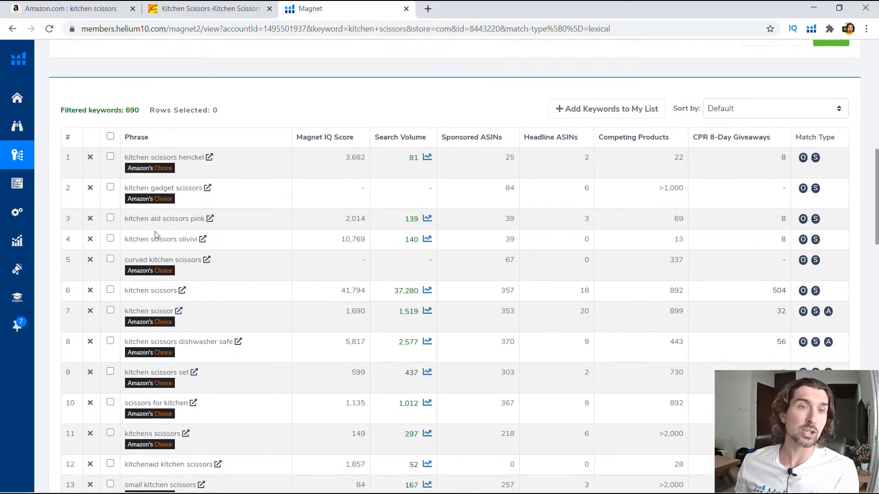
scroll(263, 239, "down", 3)
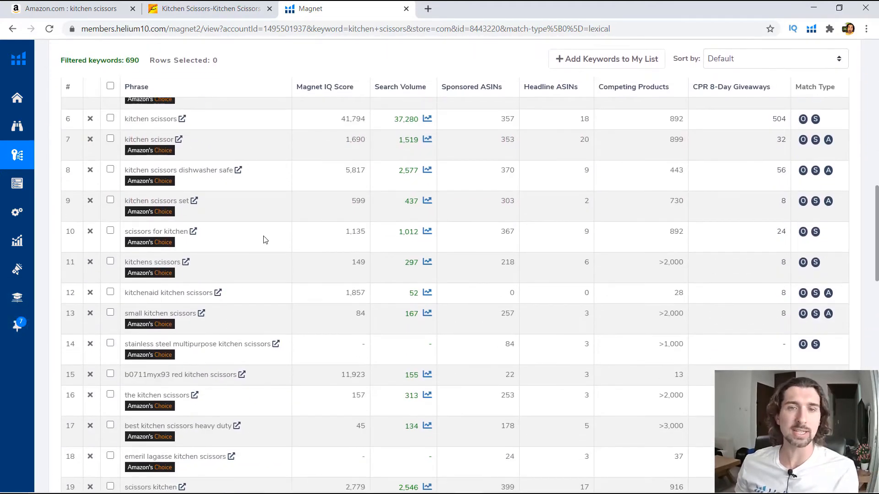
scroll(255, 237, "up", 5)
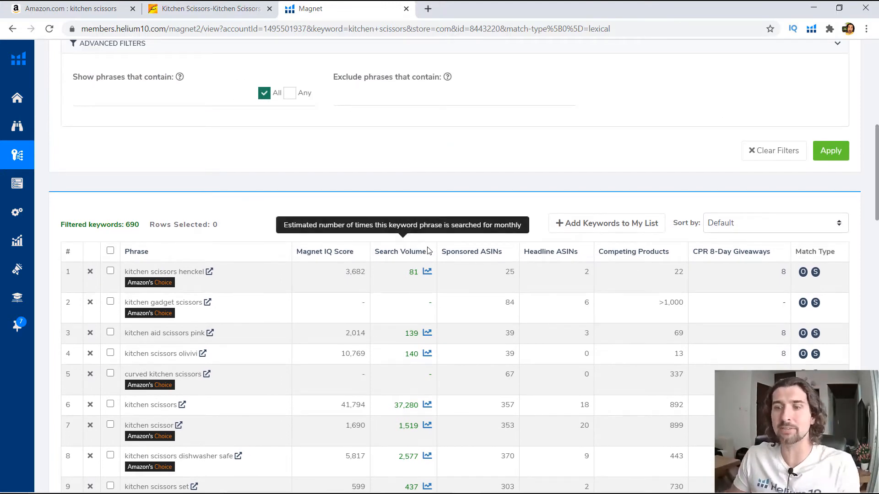
left_click(408, 255)
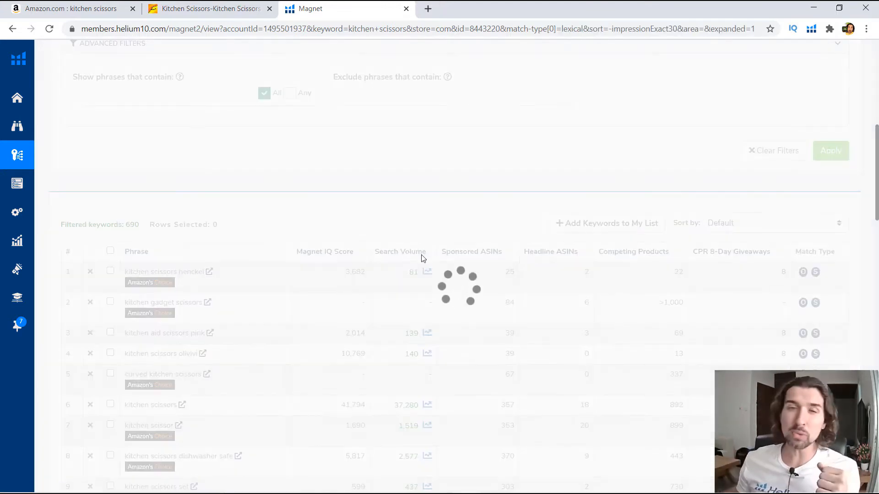
- Examine the highest-volume keyword phrases and compare their monthly search volumes
scroll(410, 257, "down", 1)
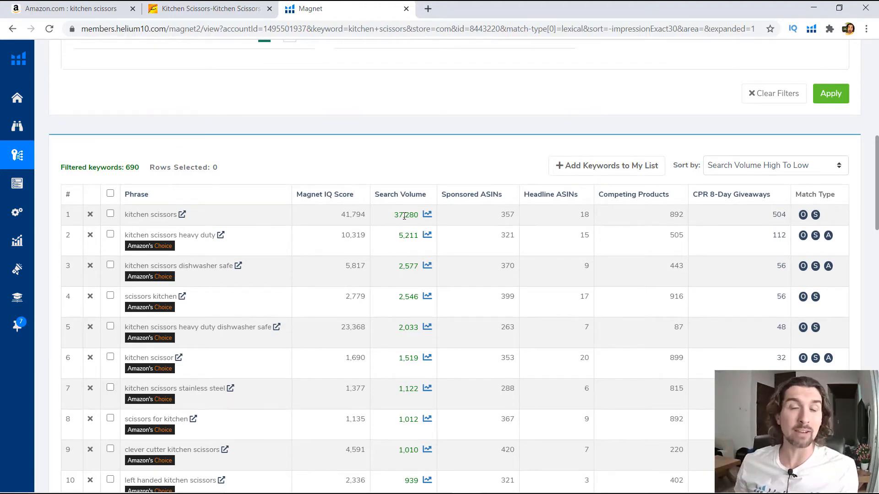
left_click_drag(394, 215, 409, 236)
left_click(401, 230)
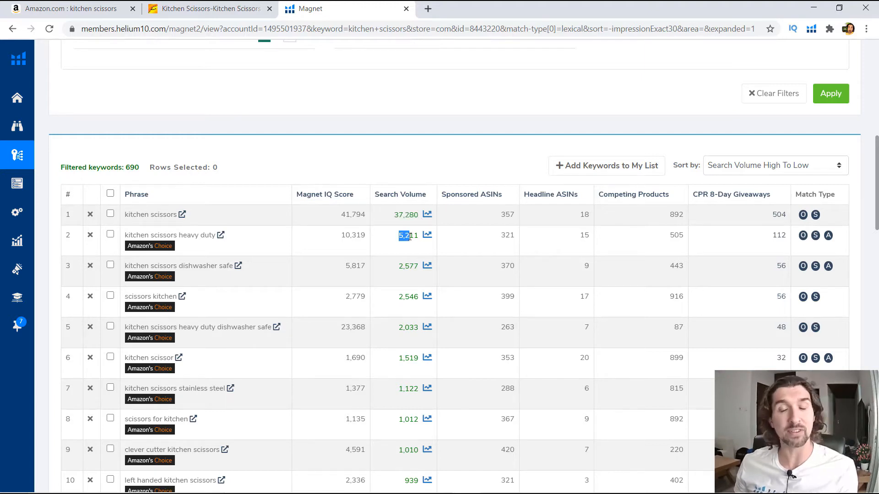
double_click(405, 267)
left_click(405, 301)
scroll(403, 328, "up", 5)
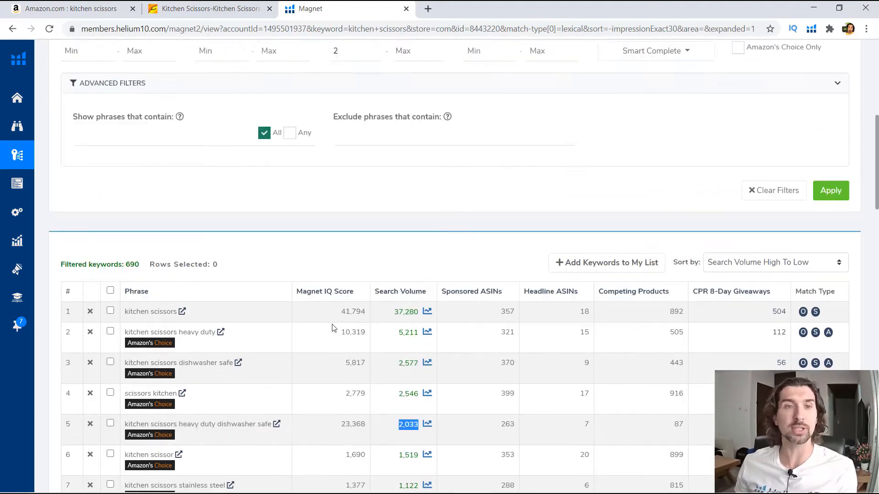
scroll(238, 343, "down", 3)
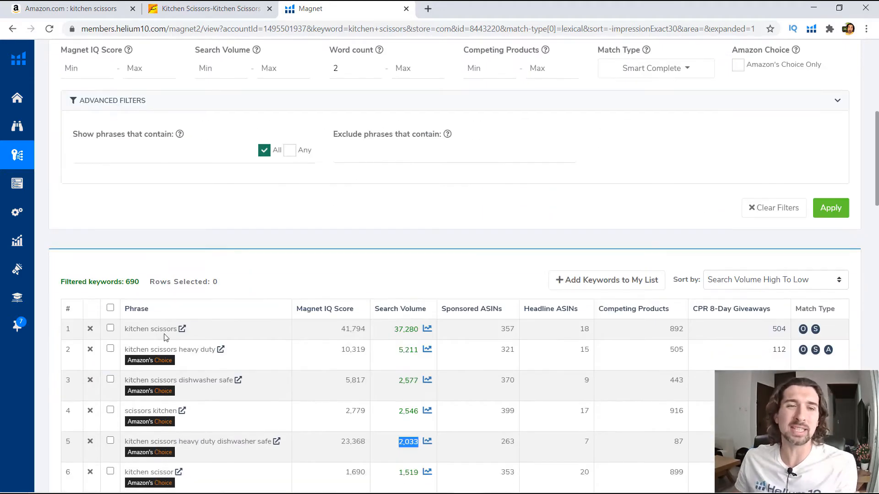
triple_click(163, 333)
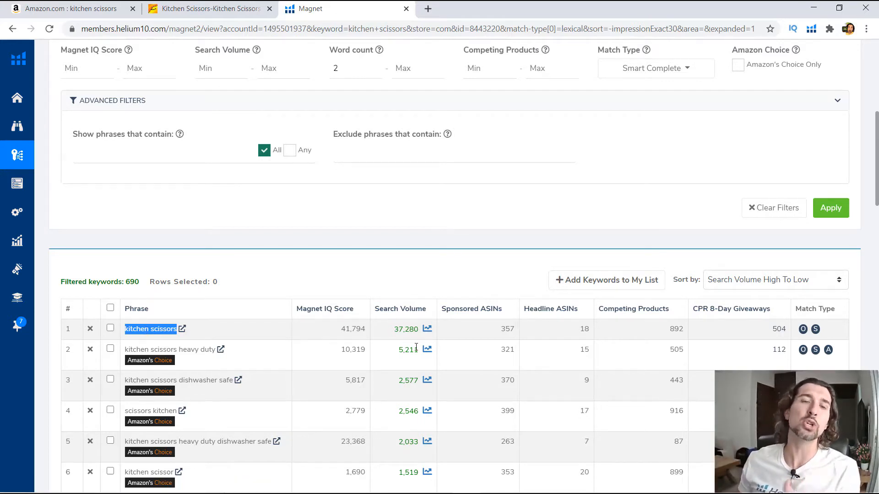
scroll(416, 347, "down", 1)
left_click_drag(176, 292, 174, 273)
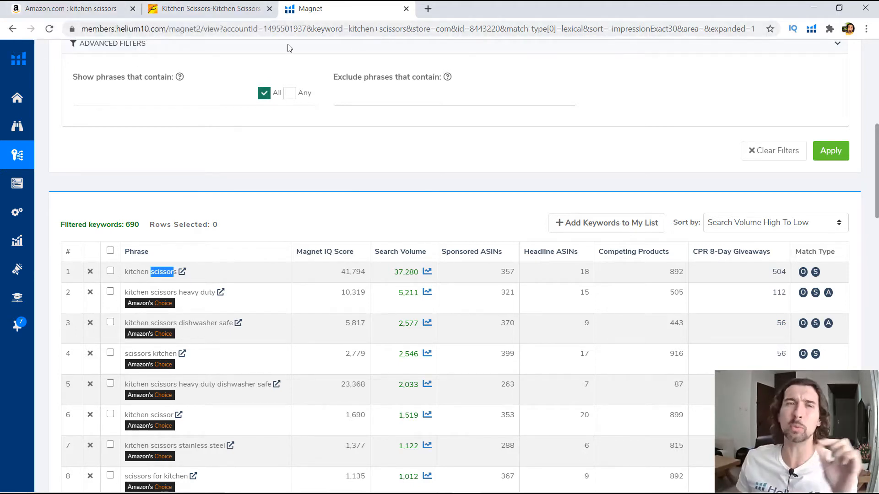
- Switch to the Amazon kitchen scissors search and examine the average price and listed products in the Xray results
left_click(106, 8)
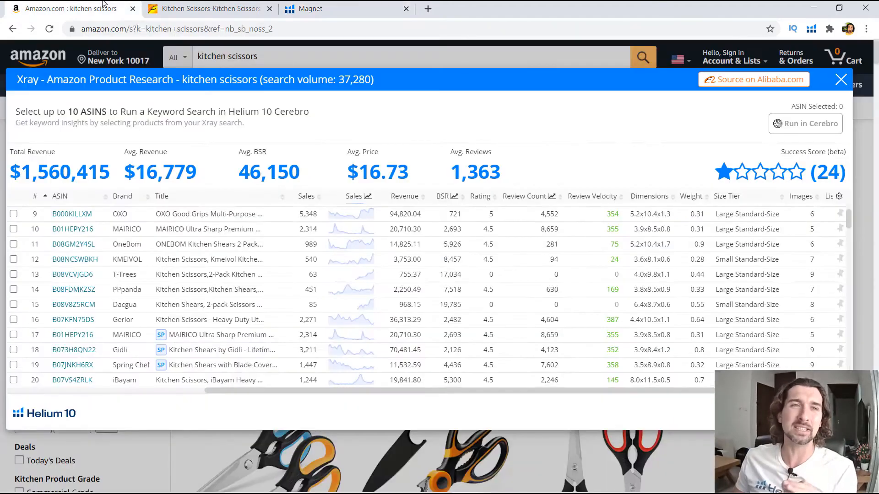
left_click_drag(348, 170, 381, 171)
left_click(358, 169)
left_click(358, 167)
left_click(359, 168)
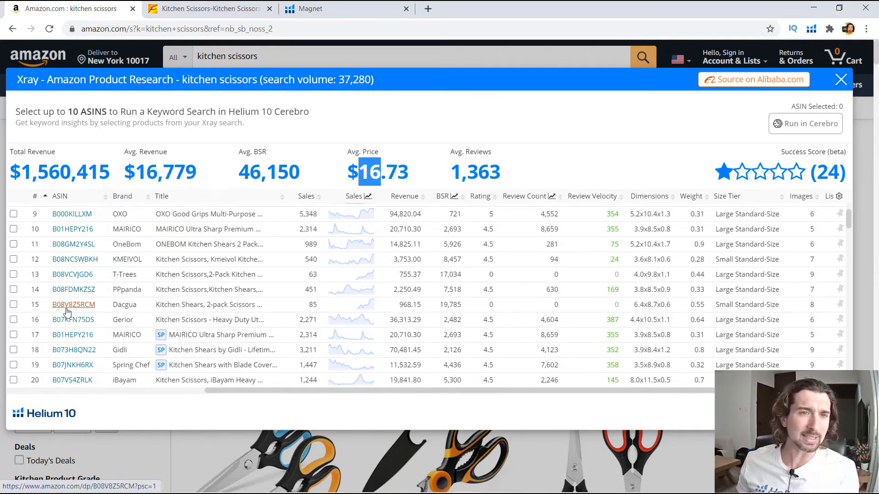
mouse_move(72, 306)
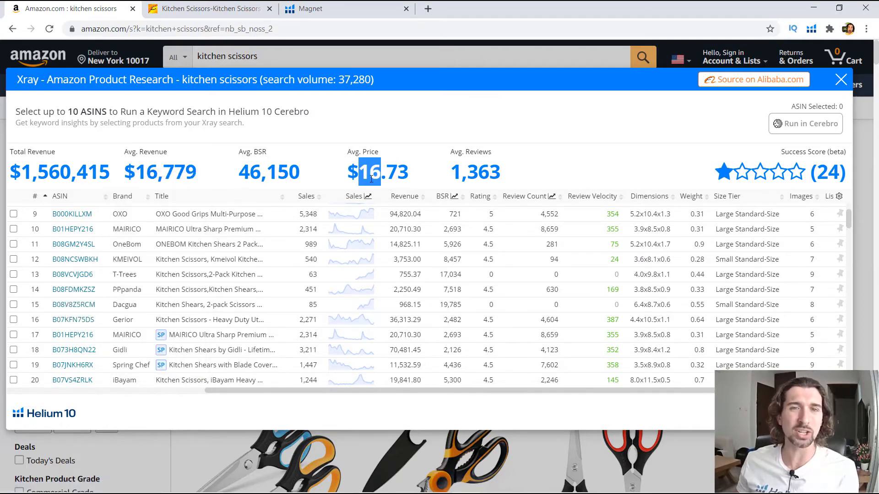
left_click(285, 265)
scroll(83, 289, "up", 1)
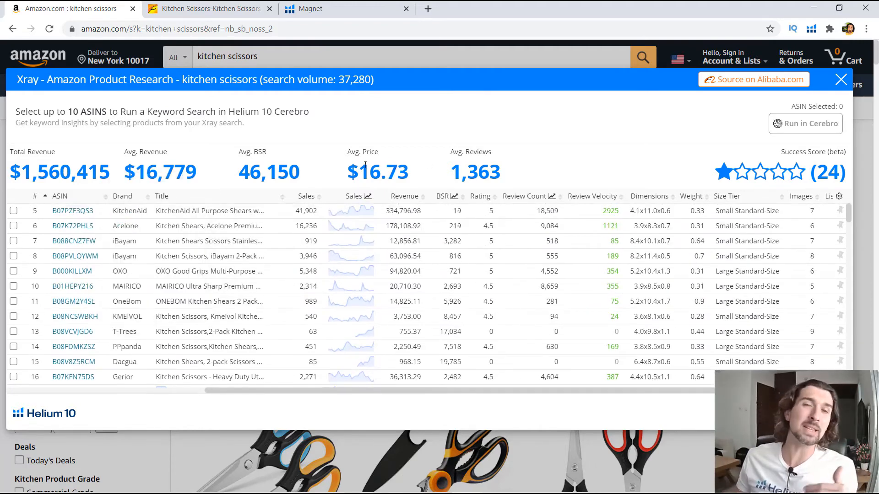
left_click_drag(350, 172, 421, 186)
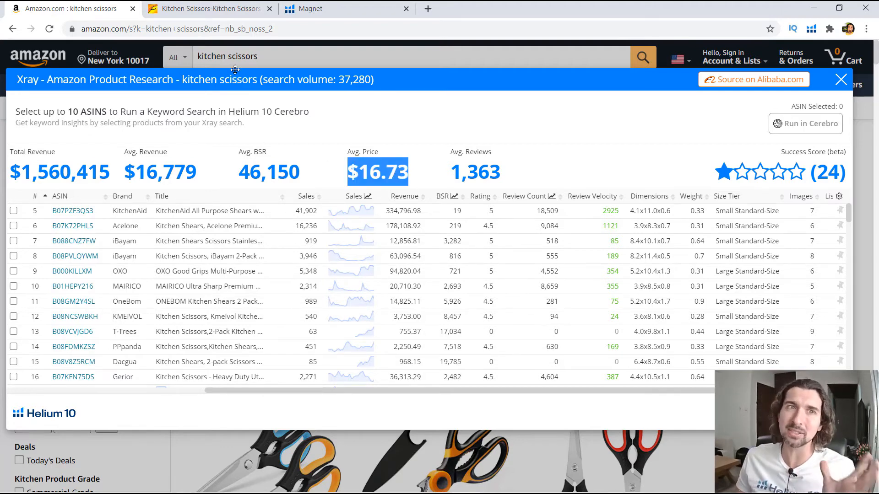
left_click(351, 170)
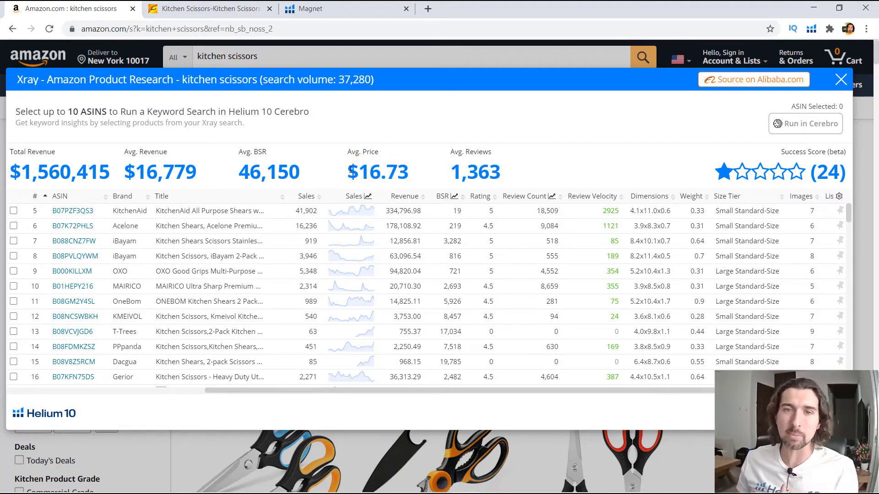
left_click_drag(351, 170, 406, 174)
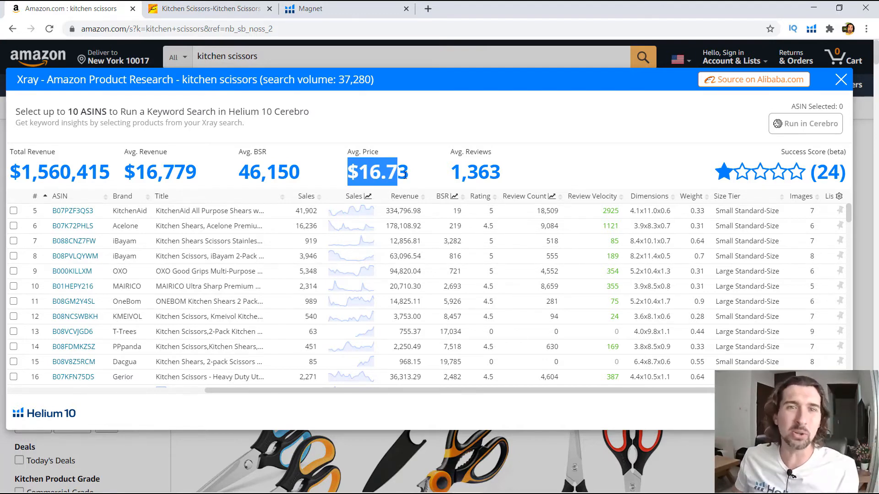
left_click(406, 175)
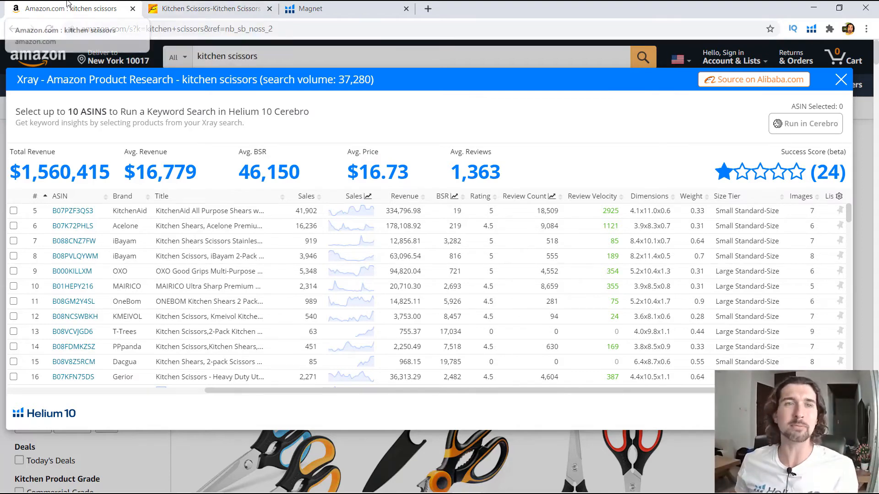
- Switch to the Alibaba Demand Analyzer results, open the full word frequency list in Magnet, and close the older Magnet tab
left_click(195, 10)
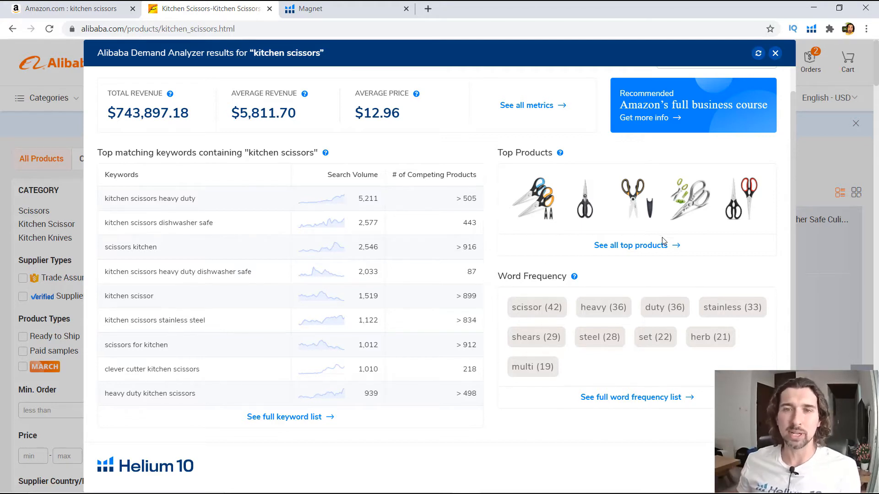
scroll(611, 246, "down", 1)
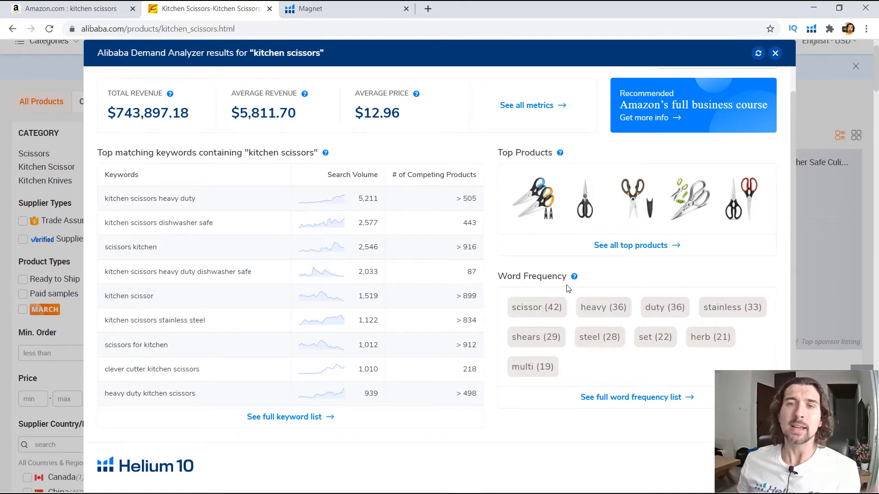
mouse_move(576, 281)
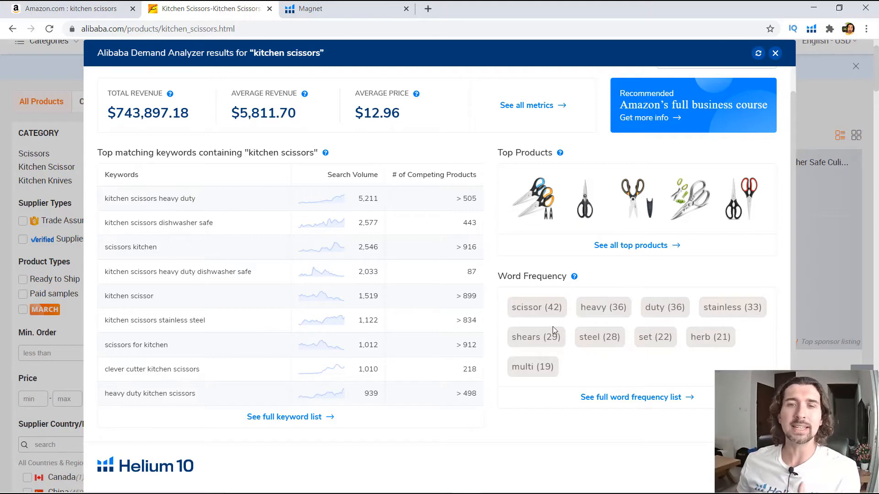
left_click(619, 402)
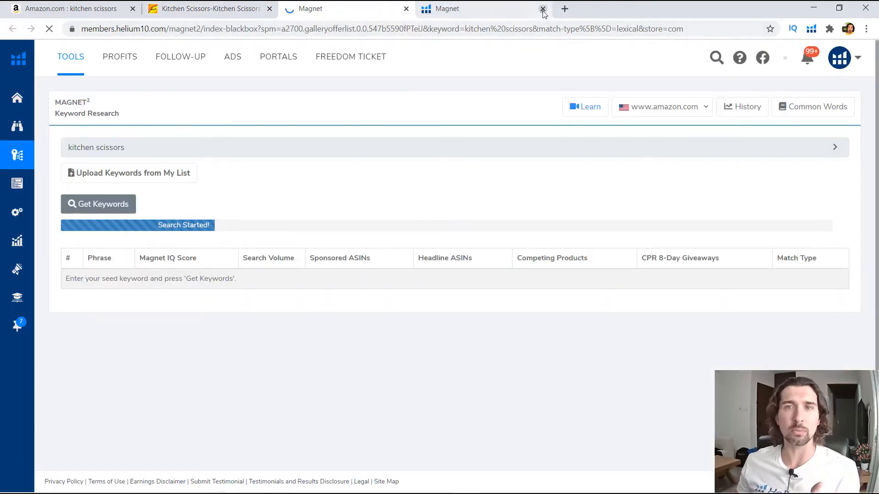
left_click(543, 9)
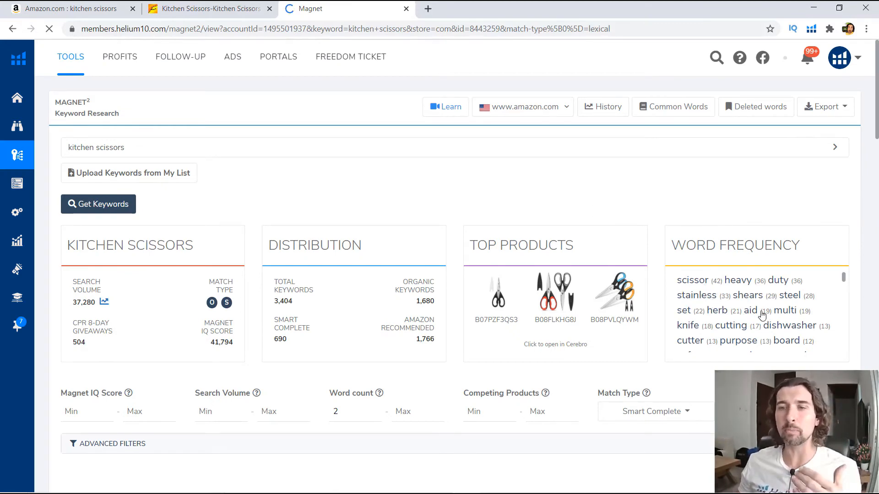
- Read through the Word Frequency terms for kitchen scissors, then close the Magnet tab
scroll(744, 314, "down", 1)
scroll(741, 314, "up", 1)
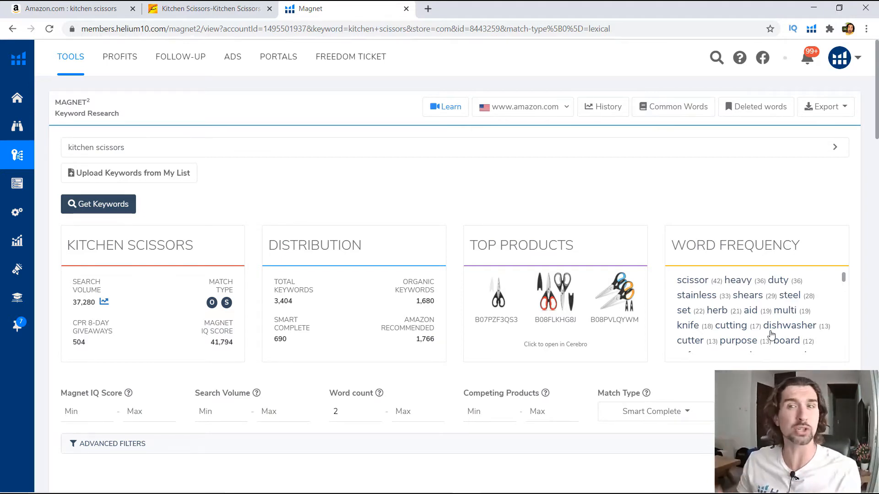
scroll(747, 341, "down", 1)
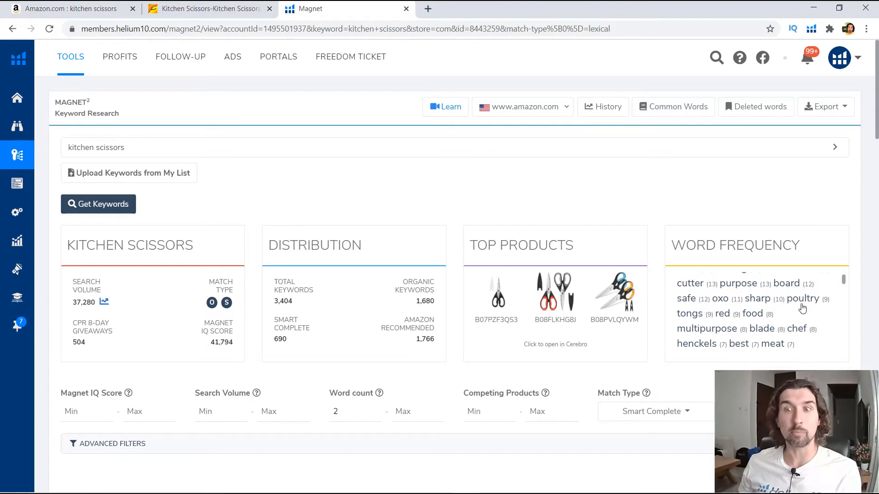
scroll(773, 309, "down", 1)
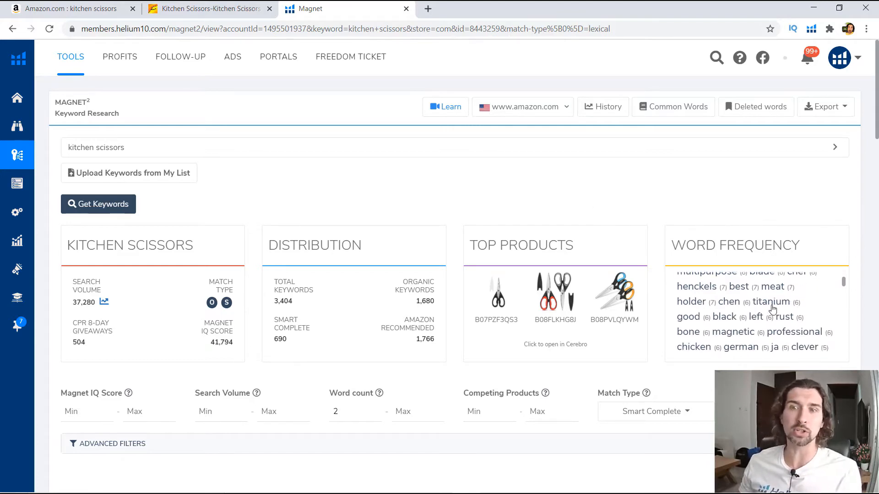
scroll(777, 307, "up", 2)
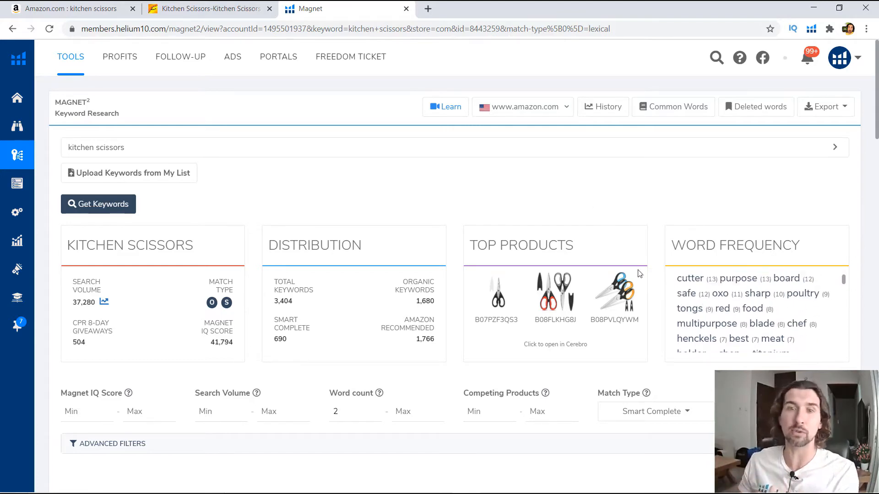
left_click(406, 9)
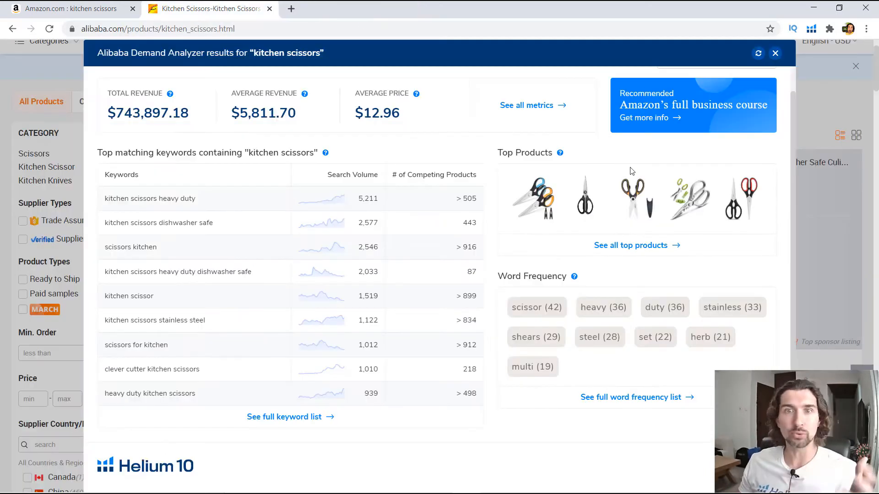
- Preview the first top product's details and review the Demand Analyzer overview for kitchen scissors
mouse_move(515, 212)
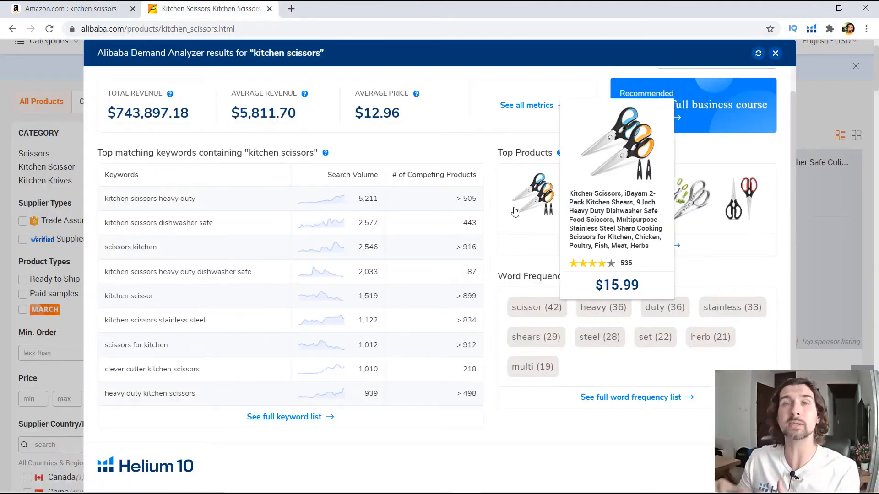
scroll(353, 298, "down", 1)
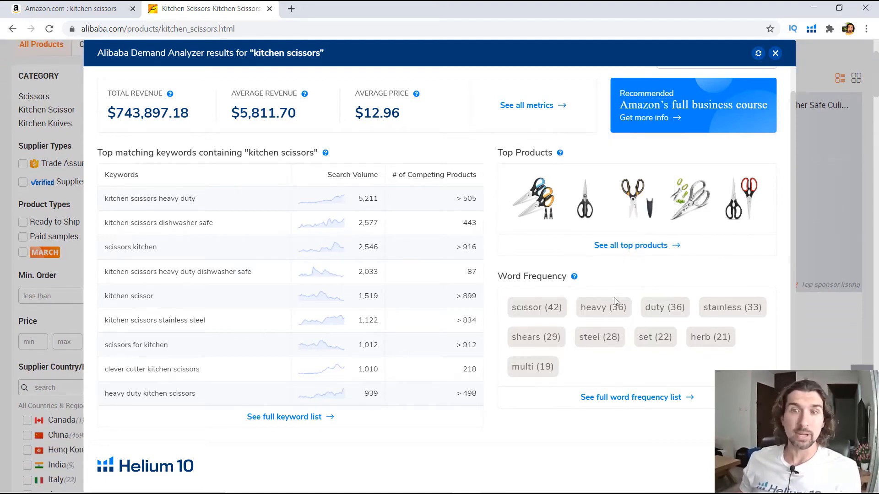
scroll(614, 297, "up", 1)
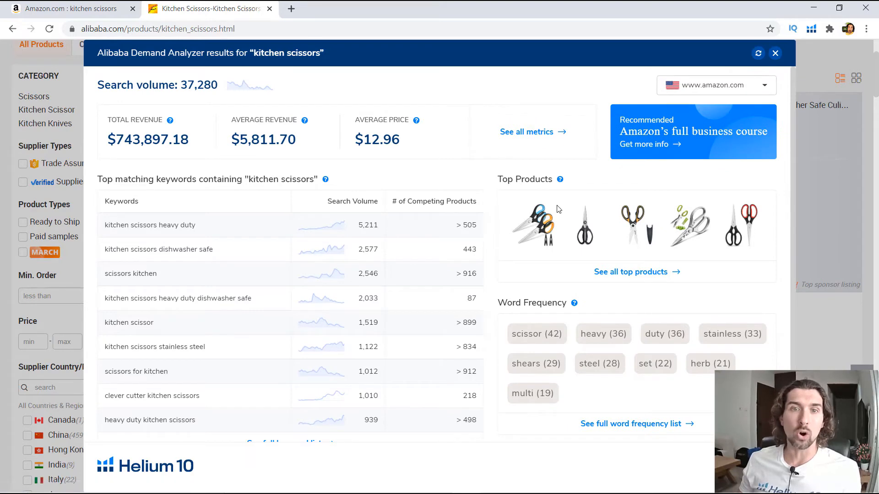
left_click(734, 93)
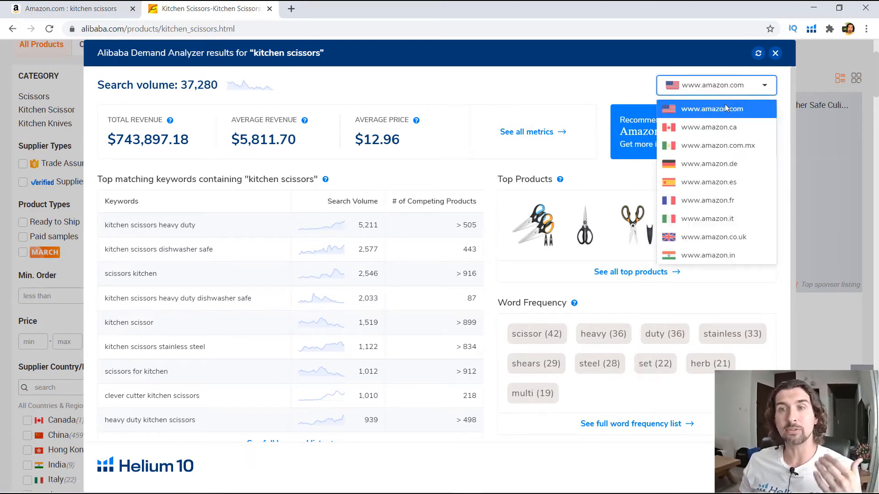
left_click(702, 233)
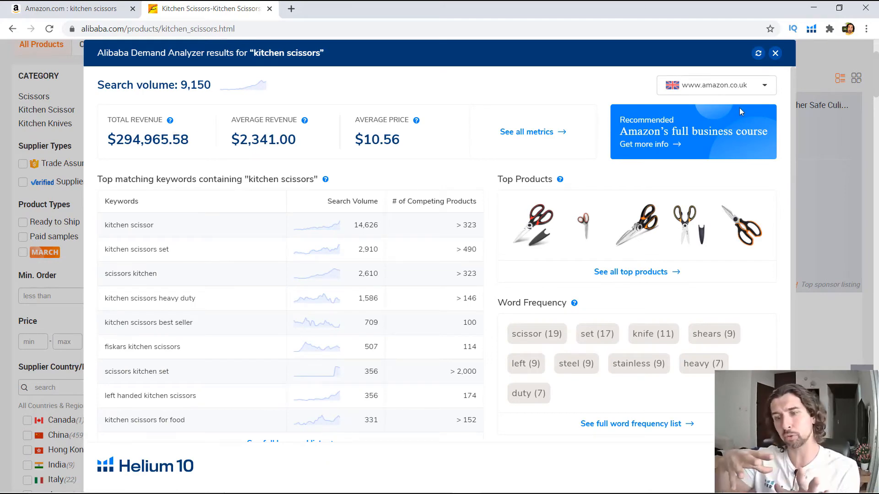
left_click(775, 53)
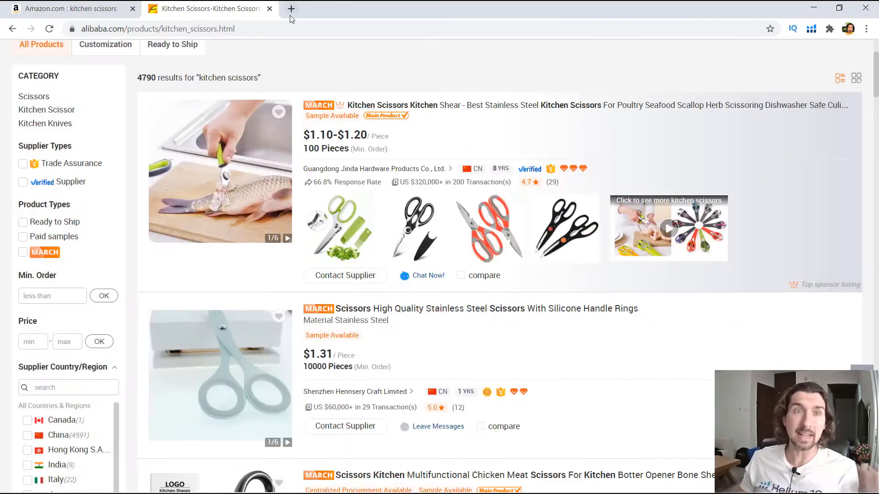
- Switch to the Amazon kitchen scissors results, close the Xray analysis, and browse the product listings
left_click(120, 5)
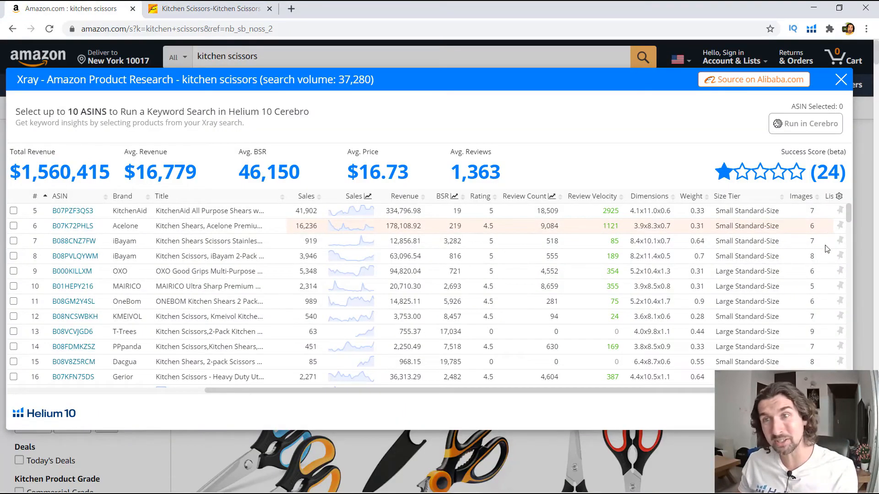
left_click_drag(458, 391, 496, 390)
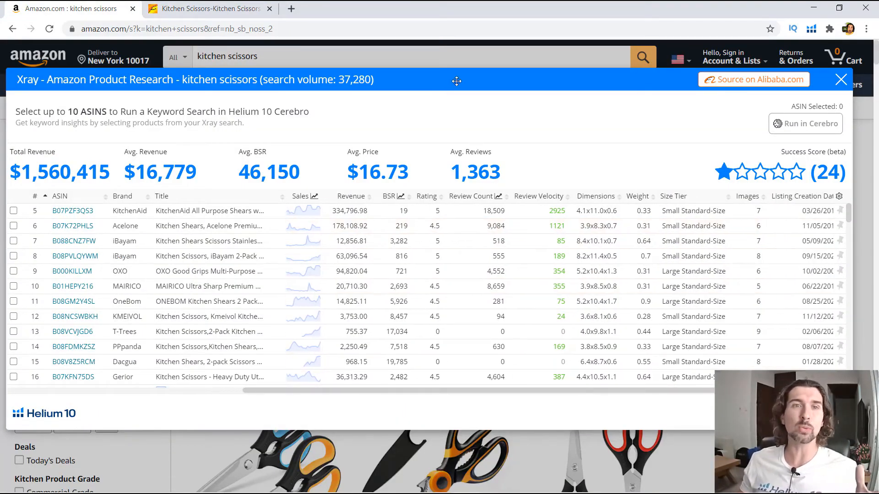
left_click(841, 80)
scroll(483, 298, "down", 6)
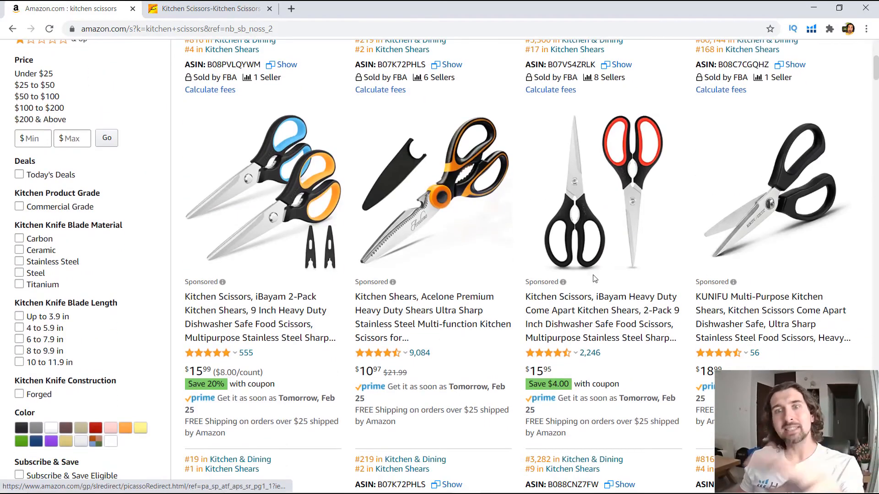
scroll(594, 278, "up", 3)
scroll(438, 215, "down", 15)
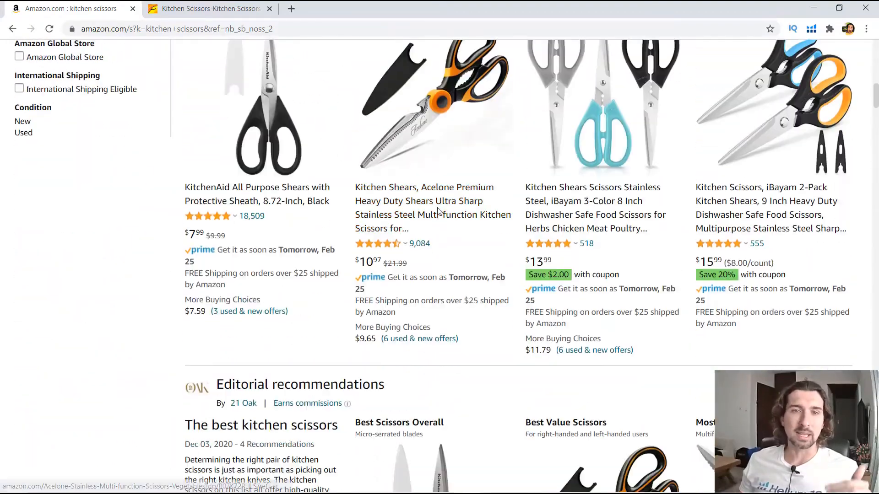
scroll(439, 227, "up", 3)
scroll(459, 324, "down", 14)
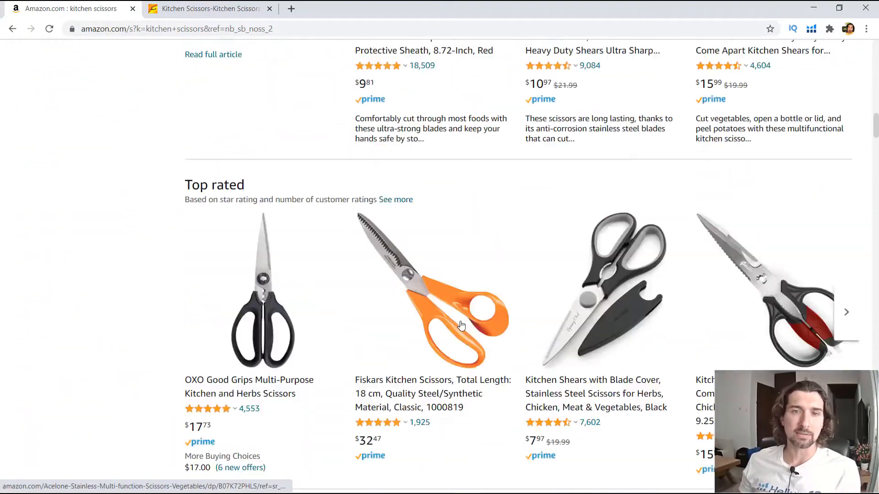
scroll(462, 325, "up", 10)
left_click(437, 196)
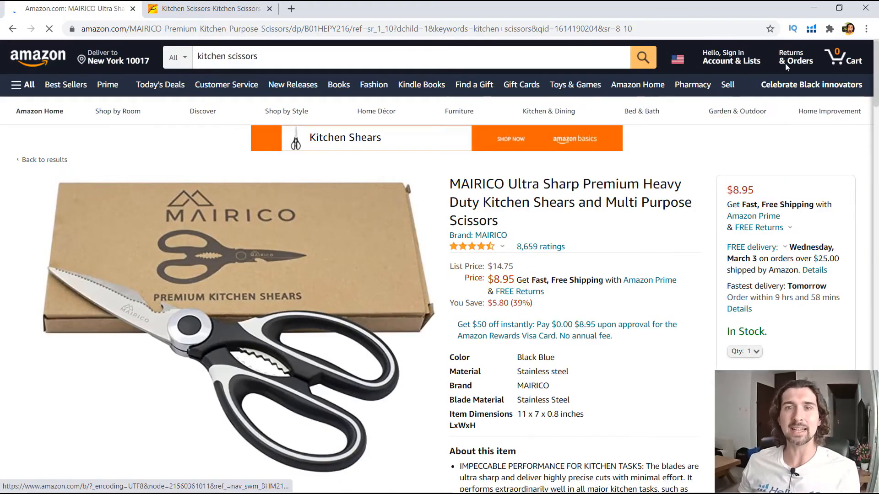
left_click(811, 28)
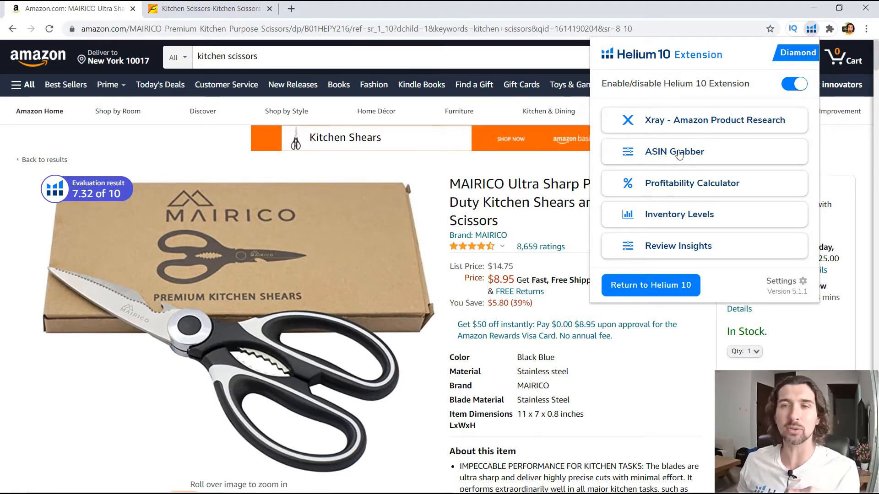
left_click(12, 28)
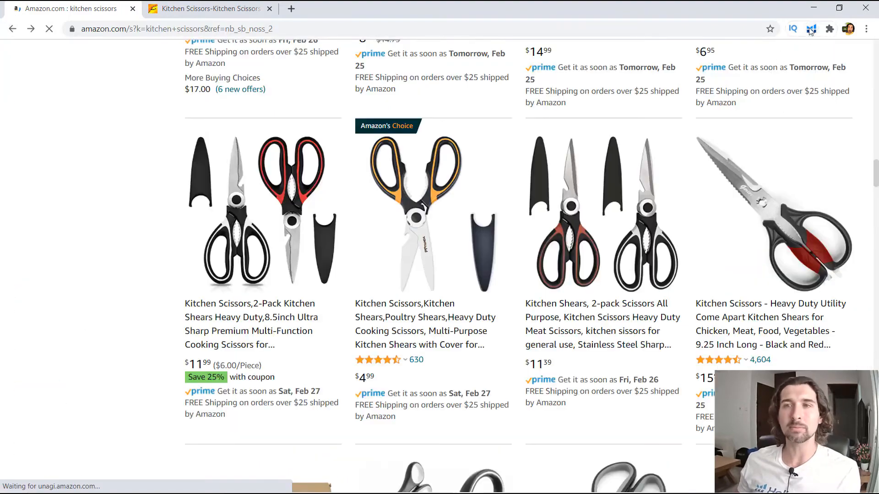
- Run ASIN Grabber on the kitchen scissors results, review the collected product list and averages, and close it
left_click(811, 28)
left_click(661, 153)
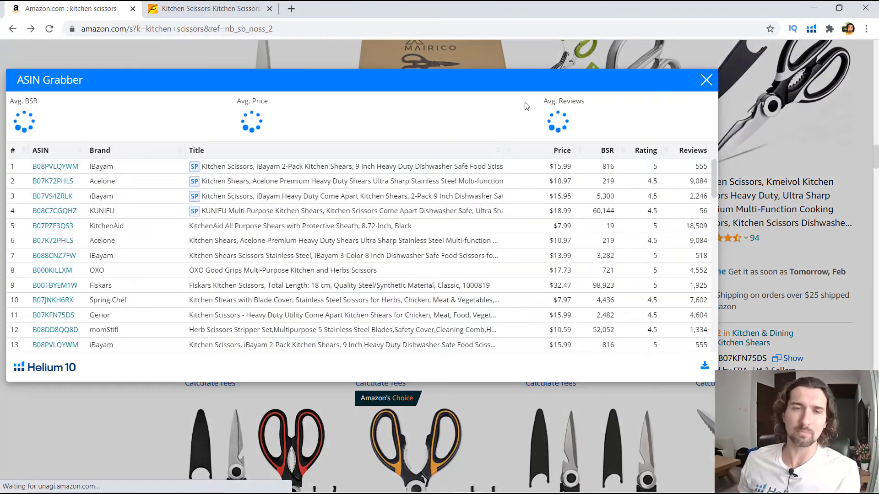
scroll(512, 209, "down", 4)
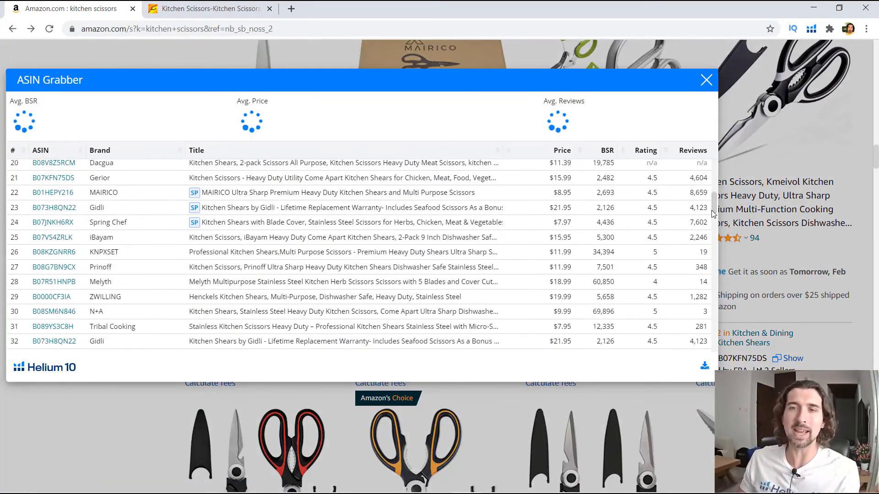
left_click_drag(714, 206, 714, 331)
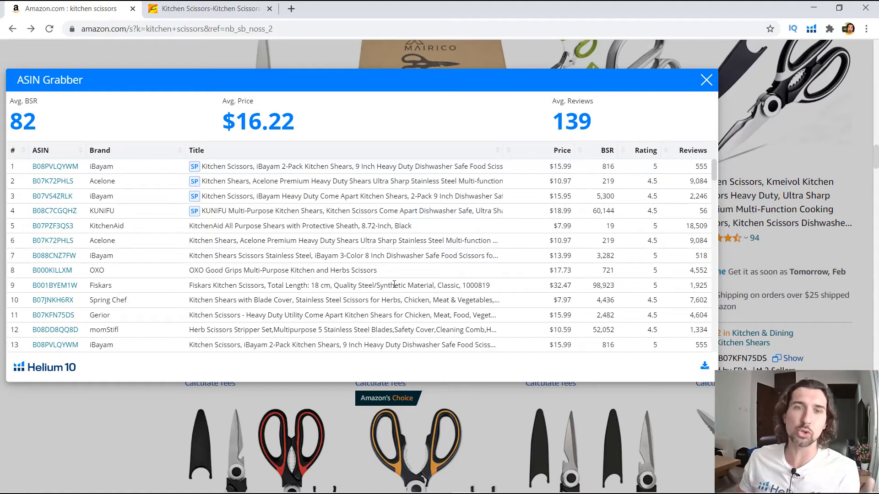
scroll(274, 245, "down", 3)
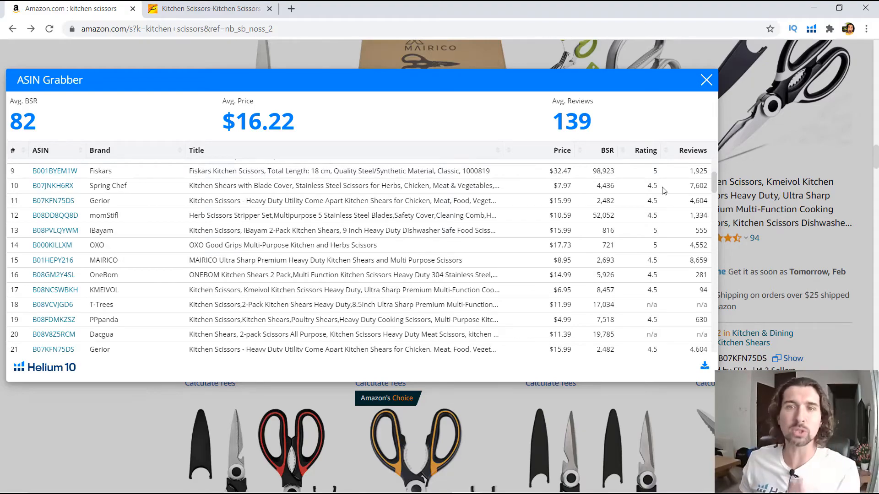
left_click(706, 80)
- Open the MAIRICO Ultra Sharp kitchen shears listing and launch the Helium 10 Profitability Calculator for it
left_click_drag(875, 156, 877, 170)
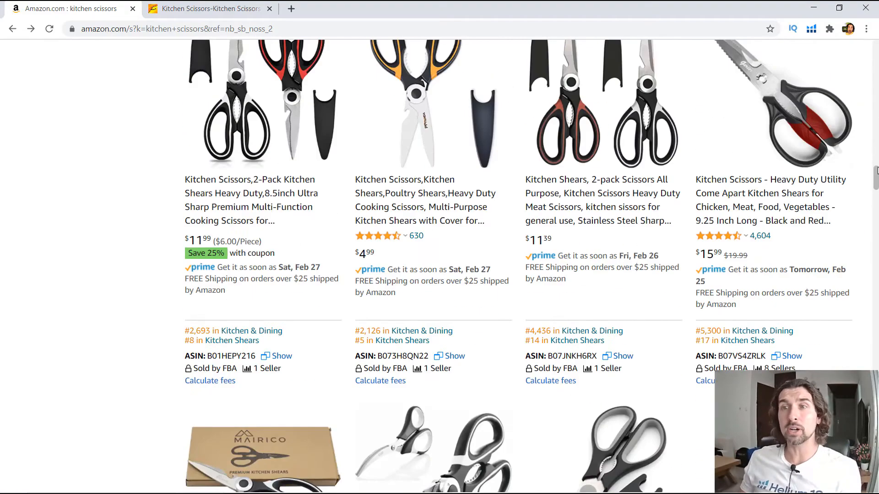
scroll(876, 170, "up", 10)
left_click(811, 29)
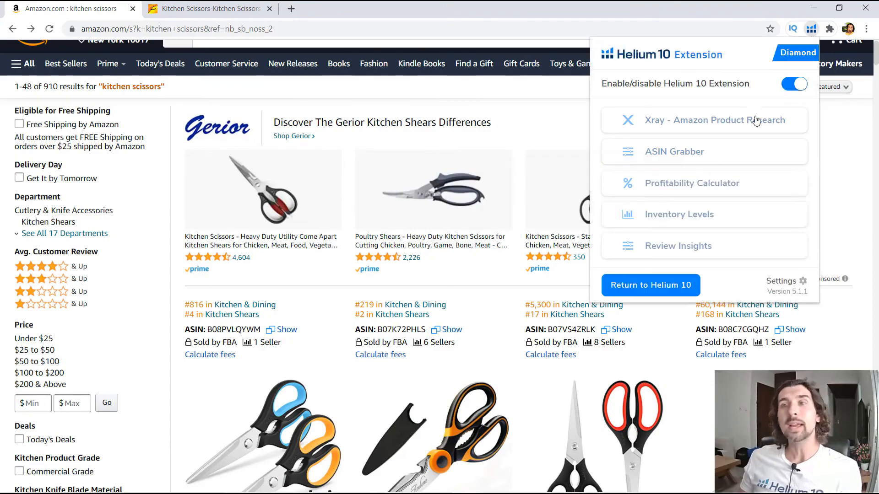
scroll(508, 215, "down", 20)
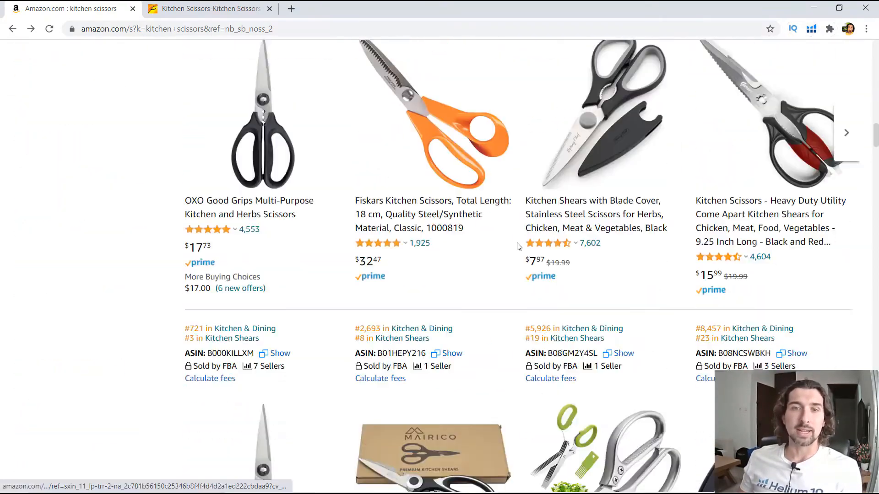
scroll(518, 247, "down", 7)
left_click(447, 227)
left_click(811, 29)
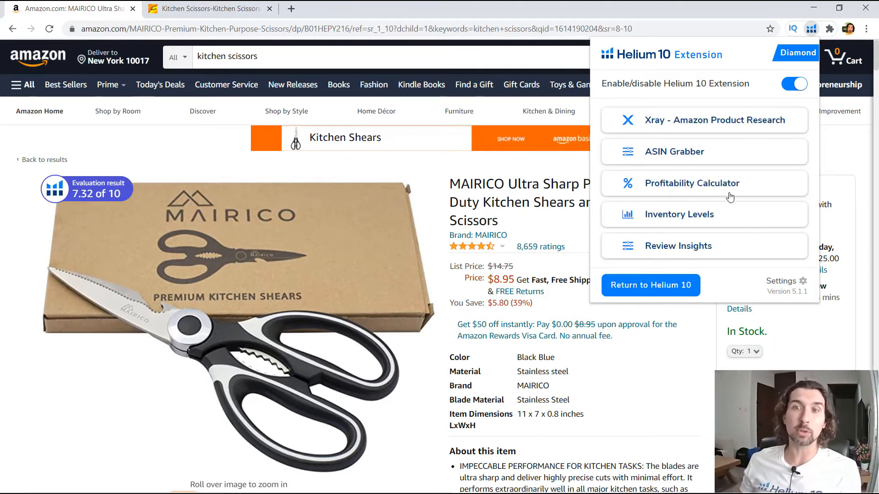
left_click(700, 197)
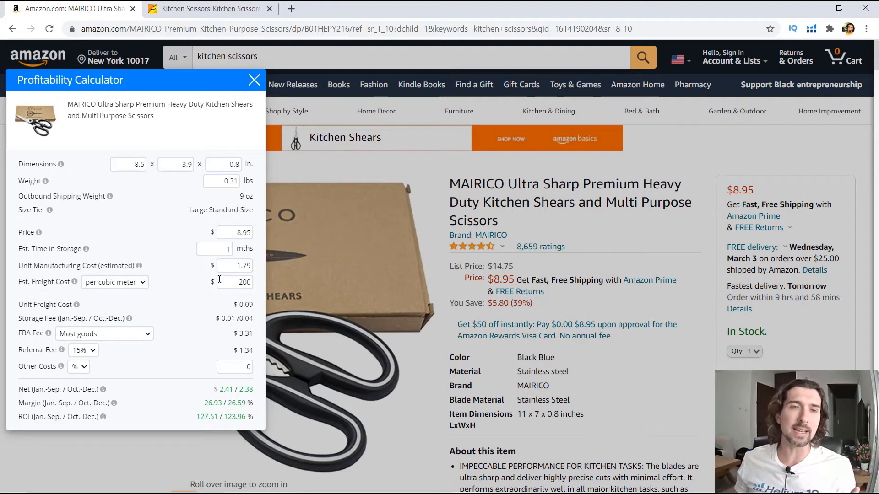
- Examine the calculator's net, margin and ROI estimates and the product's dimensions and weight
left_click_drag(101, 417, 241, 392)
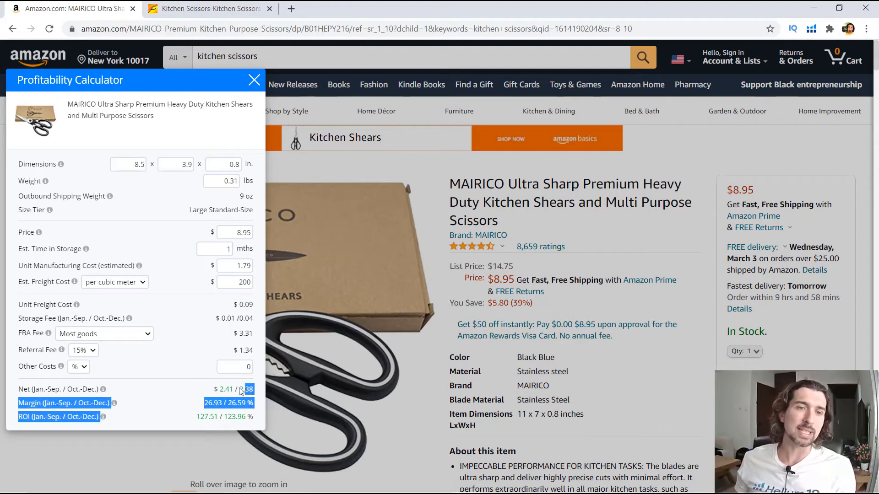
left_click(221, 399)
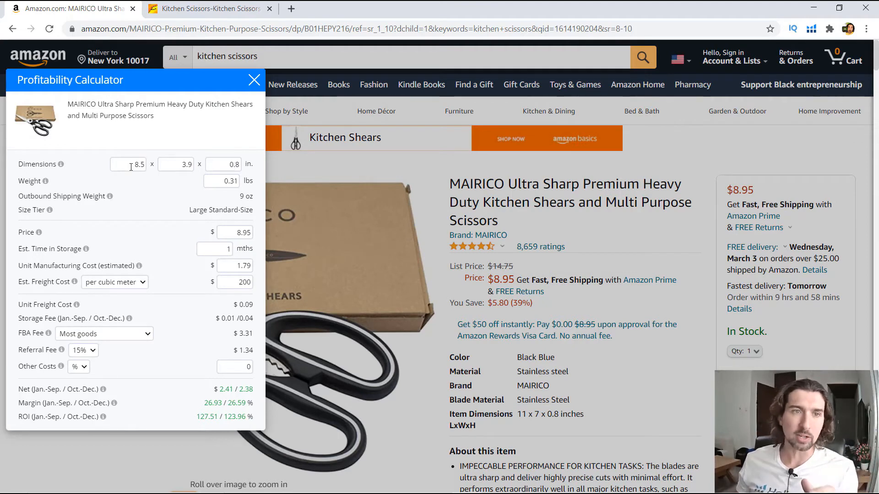
left_click(220, 163)
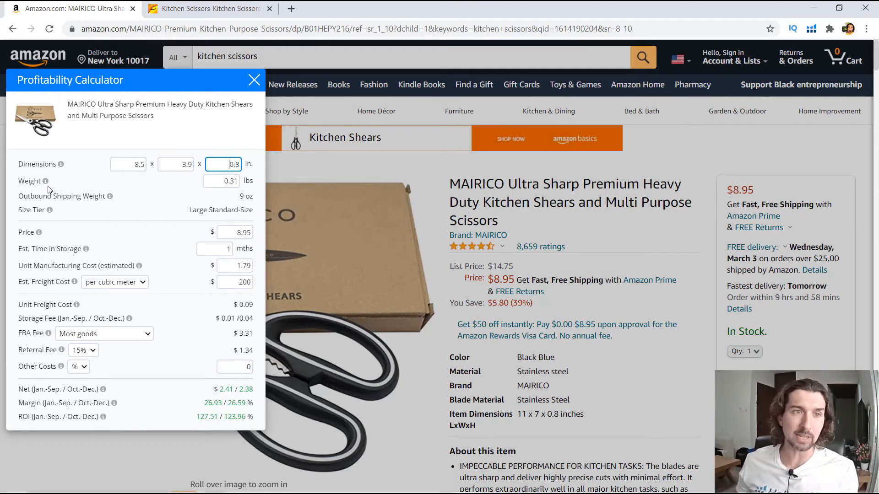
double_click(212, 161)
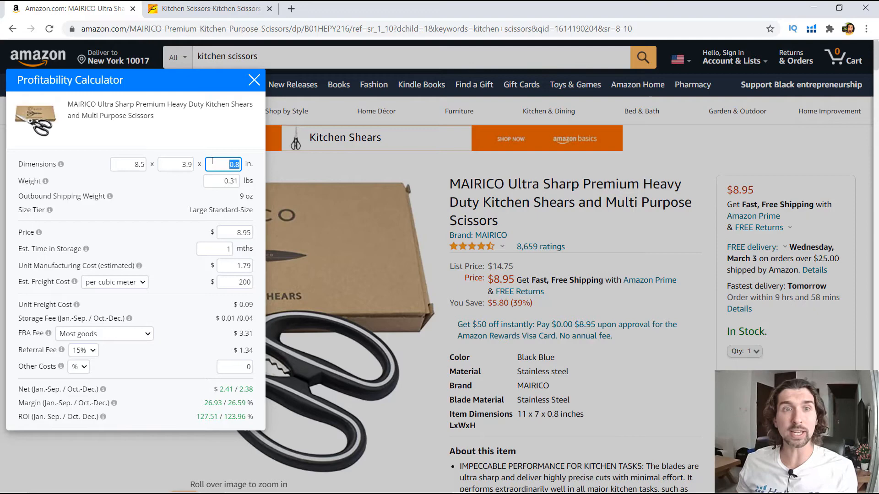
left_click(238, 191)
double_click(220, 180)
left_click(213, 164)
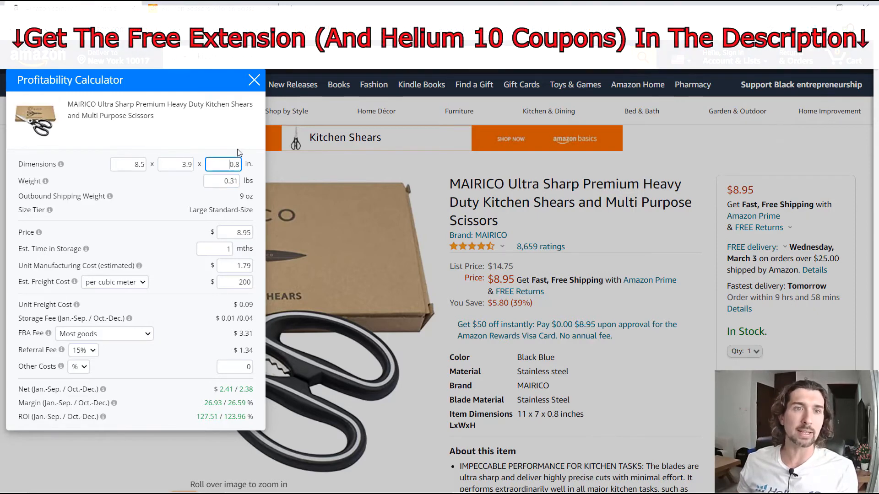
- Check the outbound shipping weight and size tier against the product's weight in the calculator
left_click_drag(239, 197, 257, 198)
left_click(246, 206)
double_click(233, 209)
left_click(232, 208)
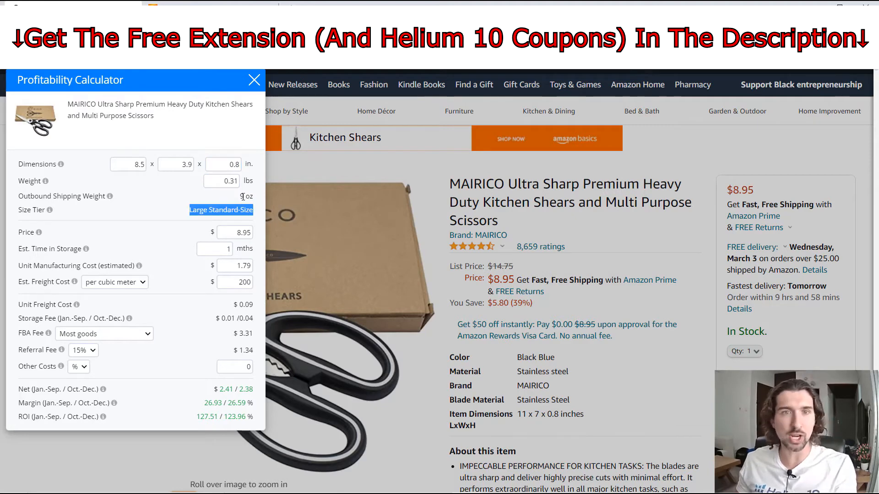
left_click(213, 206)
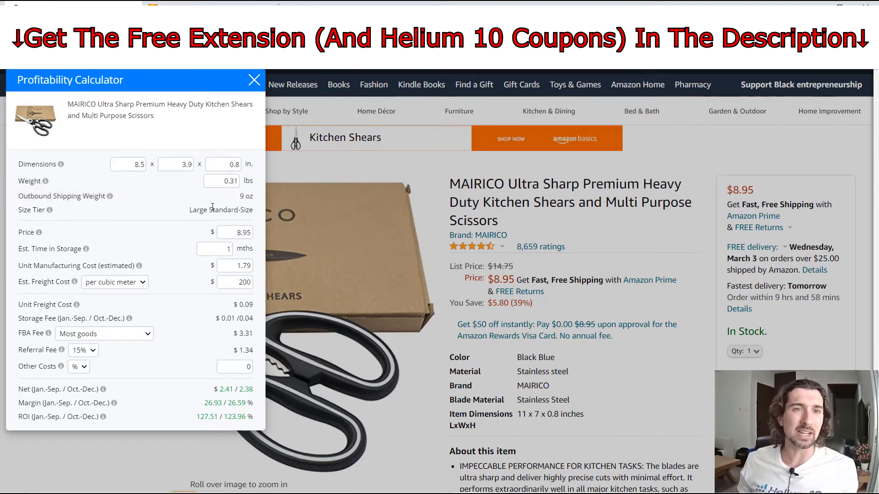
triple_click(213, 206)
left_click(212, 207)
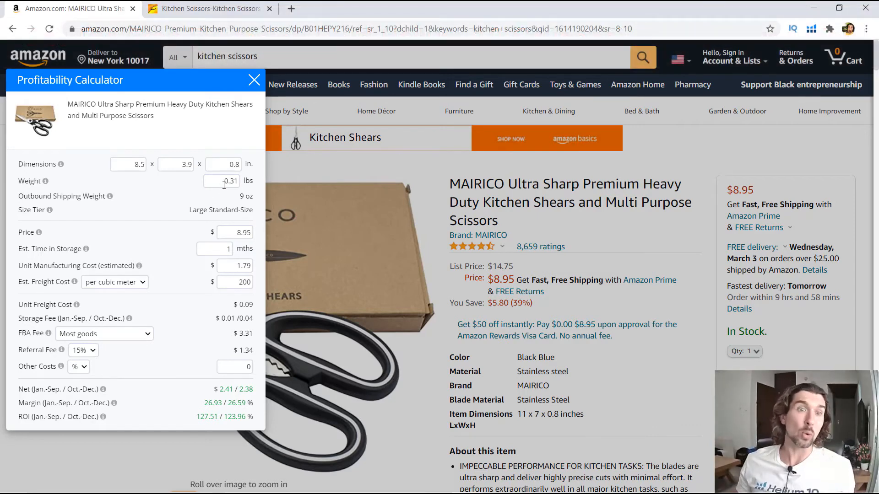
double_click(224, 183)
left_click(223, 211)
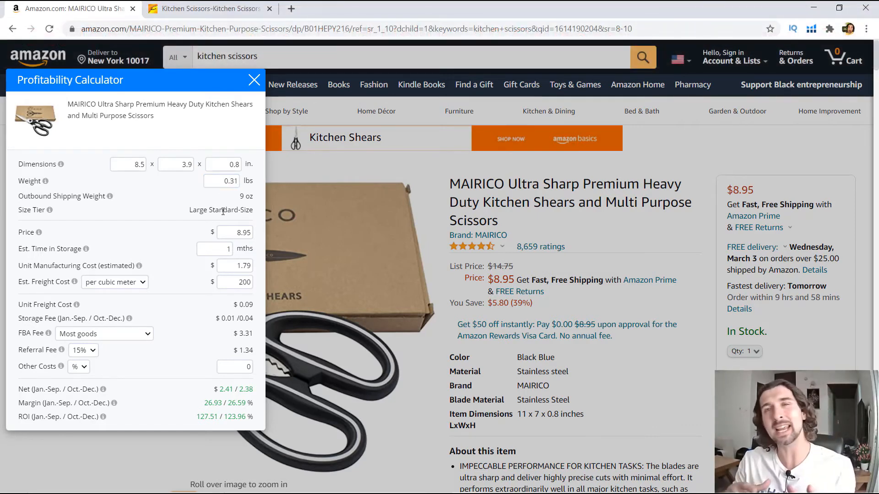
- Set the product weight to 0.5 lbs and check the resulting size tier
double_click(219, 175)
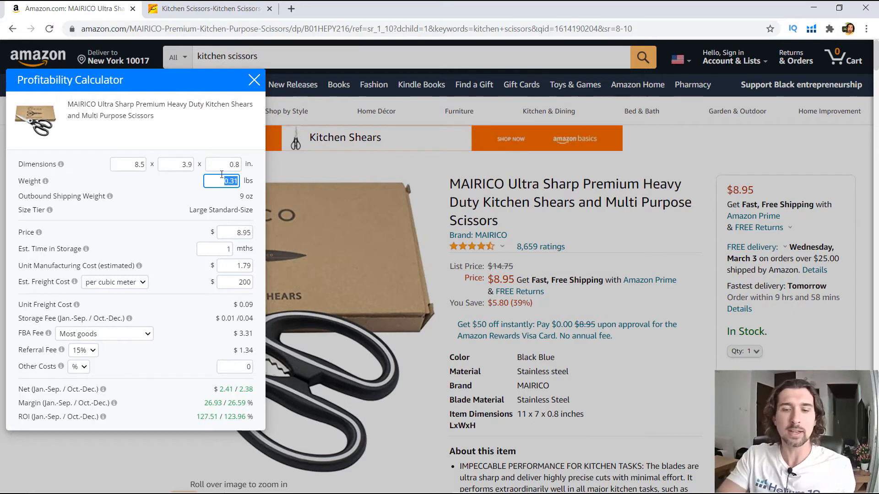
type("0.5")
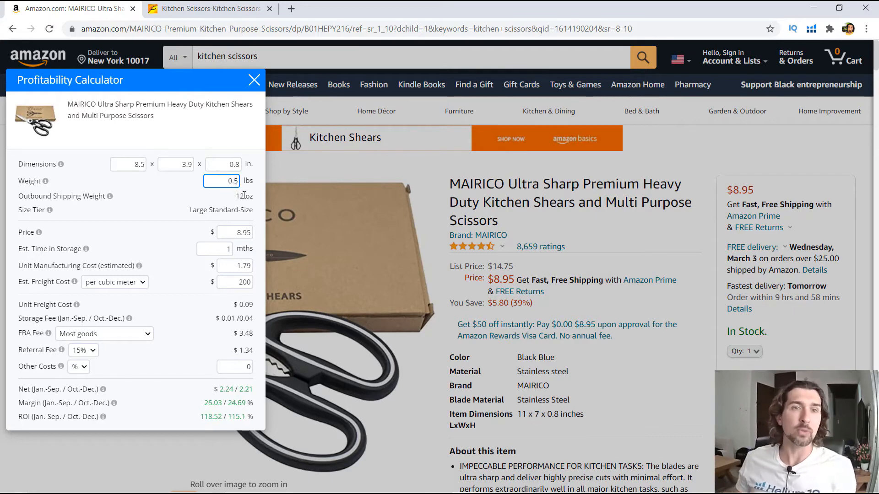
left_click(222, 211)
left_click_drag(132, 219, 258, 214)
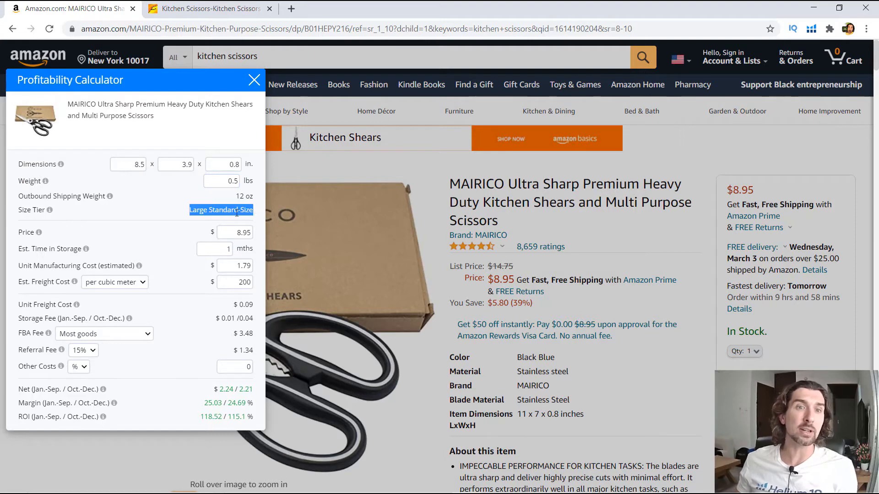
left_click(234, 196)
- Set the product weight to 0.3 lbs and review the net profit estimate
double_click(233, 182)
type("0")
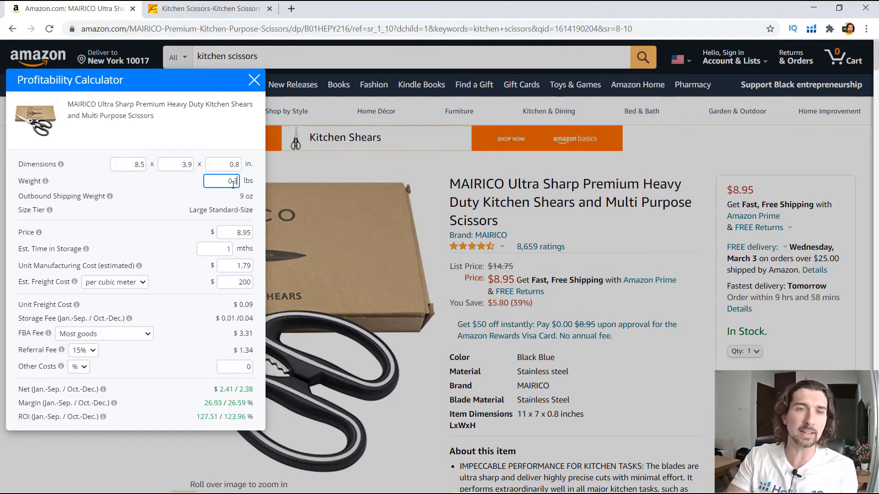
left_click_drag(250, 389, 27, 389)
left_click(243, 396)
- Set the selling price to $14.95 in the calculator to test its effect on profitability
left_click(239, 232)
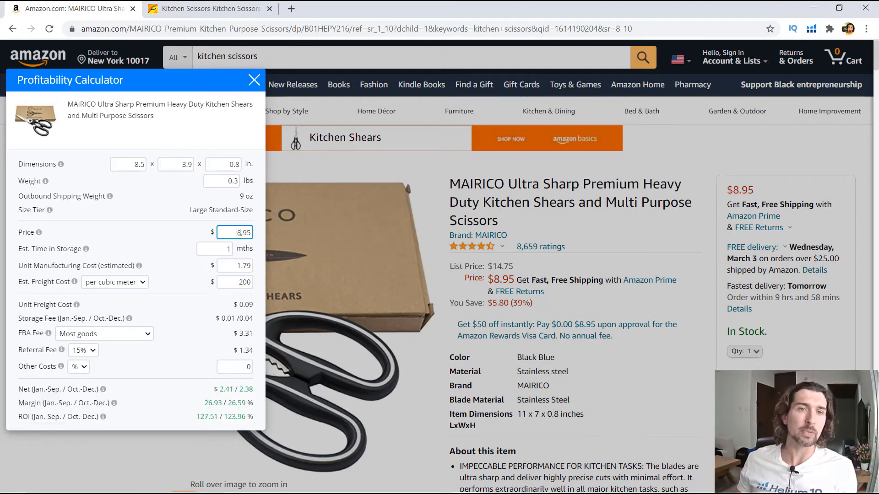
left_click_drag(244, 234, 249, 233)
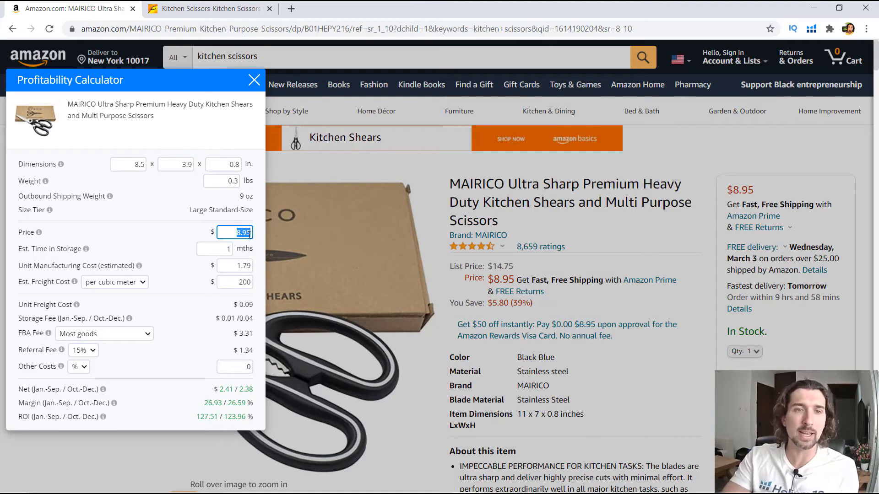
type("14.95")
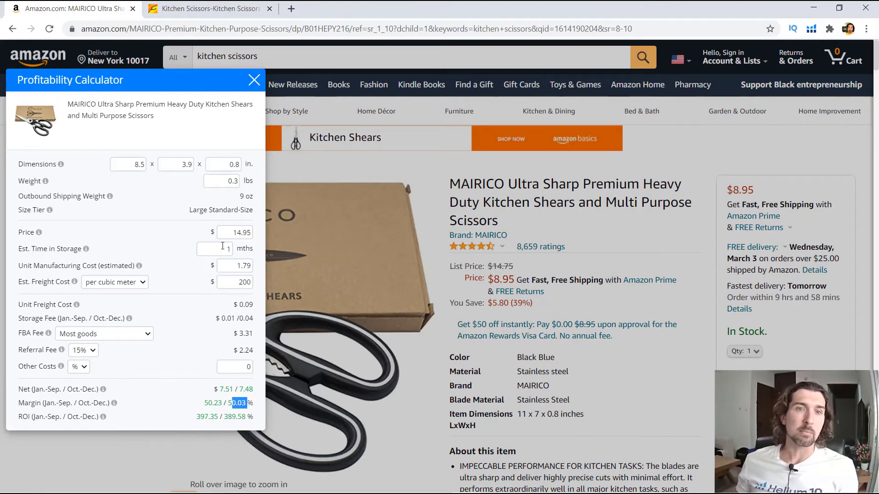
- Set the selling price back to $8.95 in the calculator
double_click(241, 233)
type("8.97")
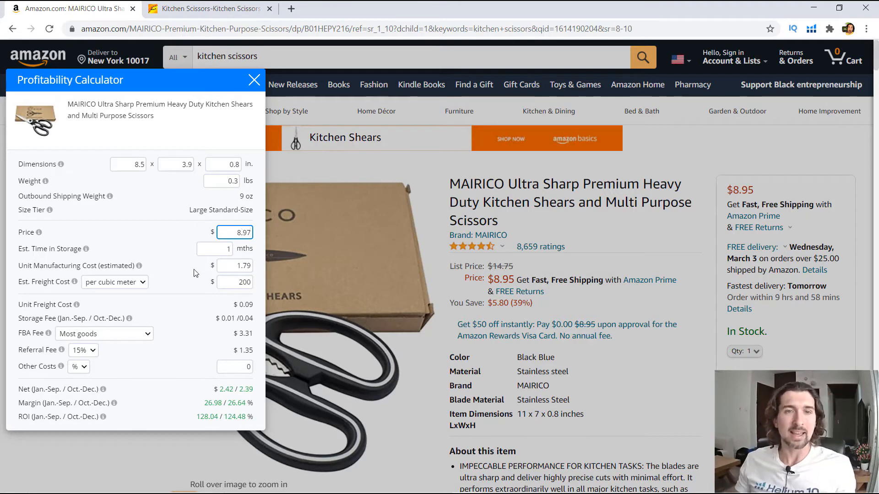
key("BackSpace")
type("5")
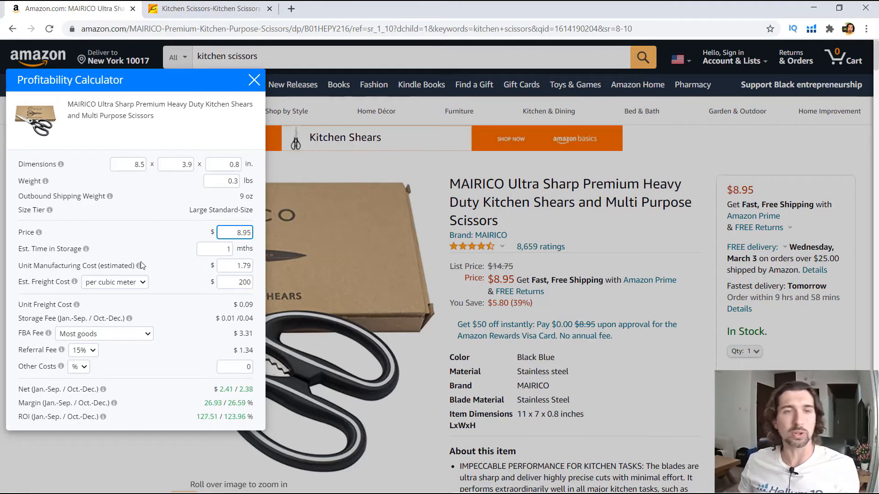
- Test estimated storage times of 6 and 12 months in the calculator and compare the effect on net profit
key("Tab")
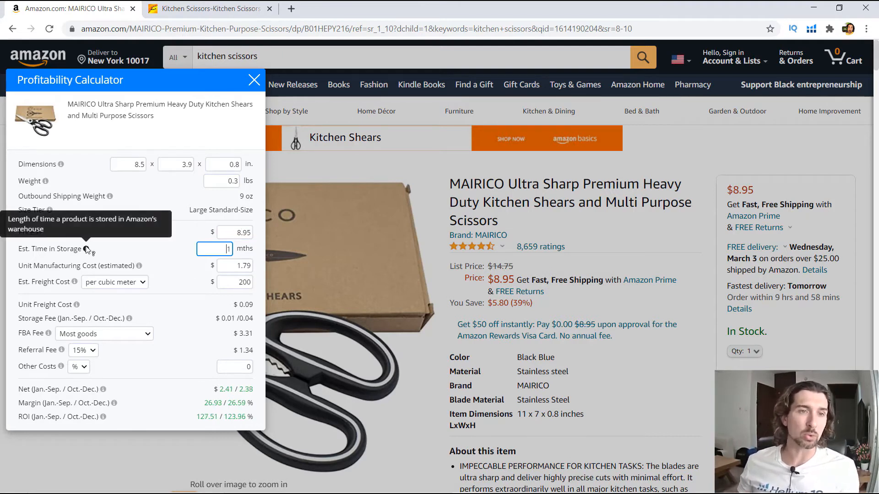
double_click(223, 244)
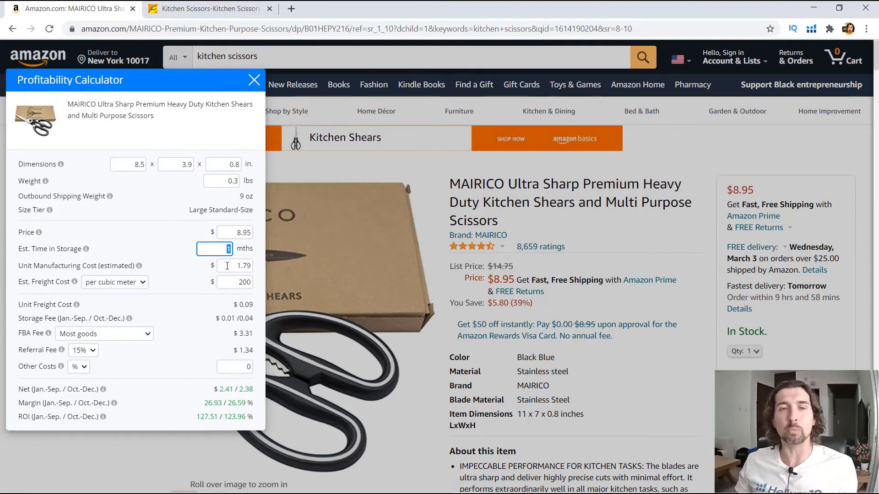
type("6")
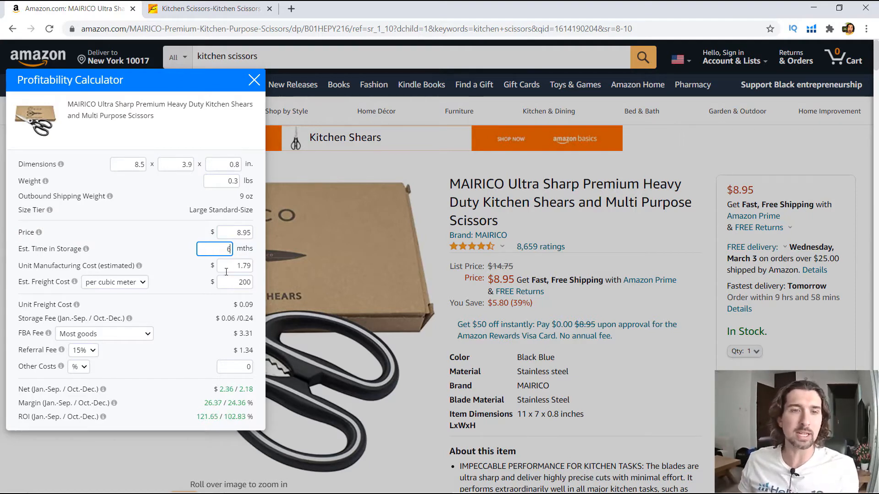
double_click(227, 249)
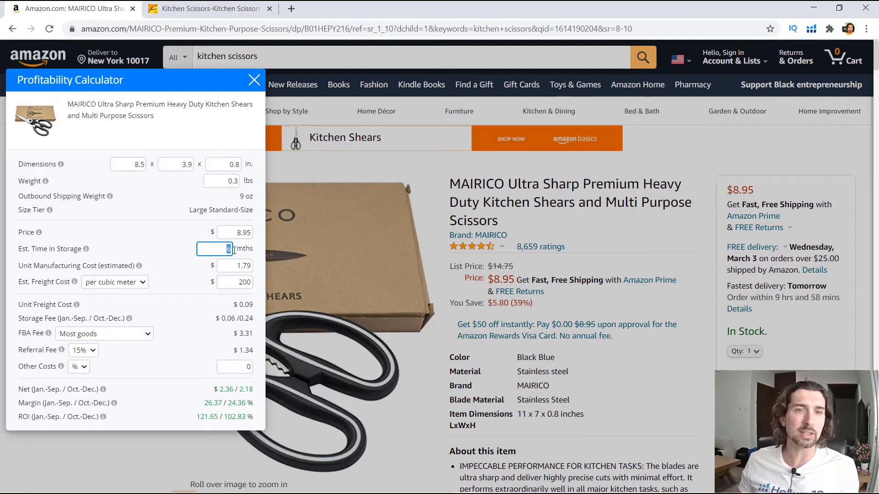
double_click(215, 388)
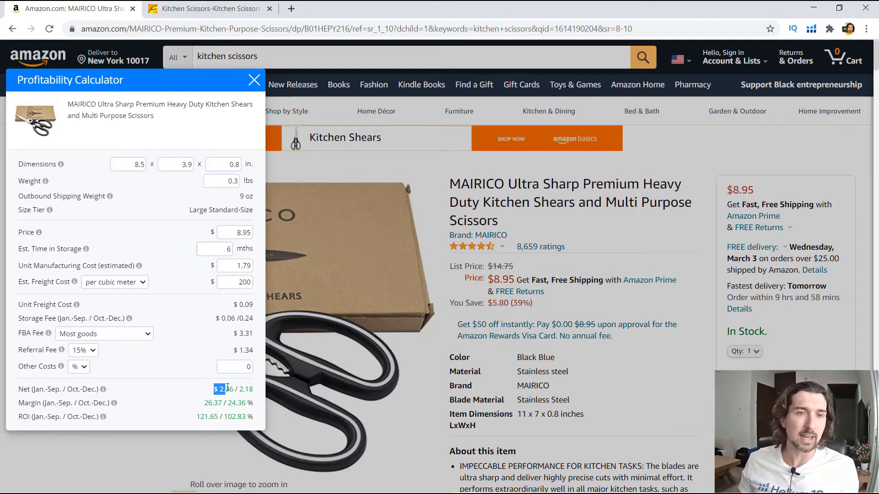
double_click(227, 249)
type("12")
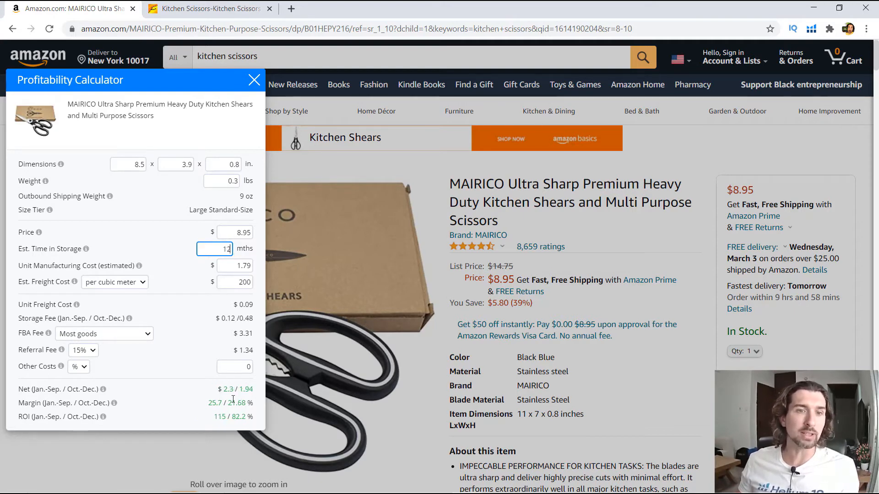
- Set the estimated time in storage back to 1 month
double_click(222, 251)
key("BackSpace")
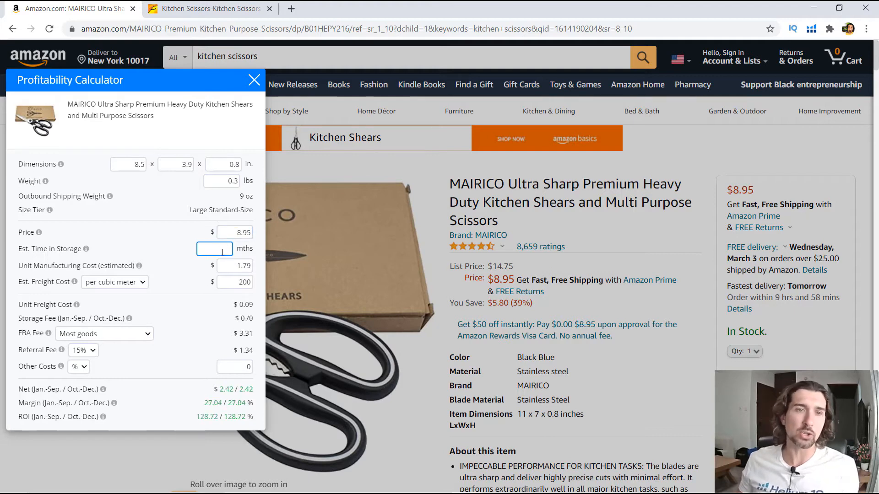
type("1")
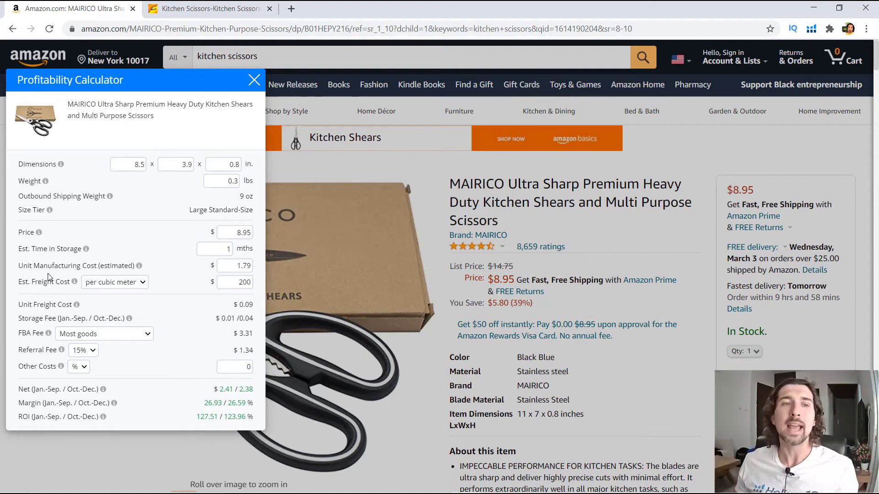
- Set the unit manufacturing cost to $1.5 and review the resulting ROI
left_click_drag(82, 265, 135, 266)
left_click(172, 274)
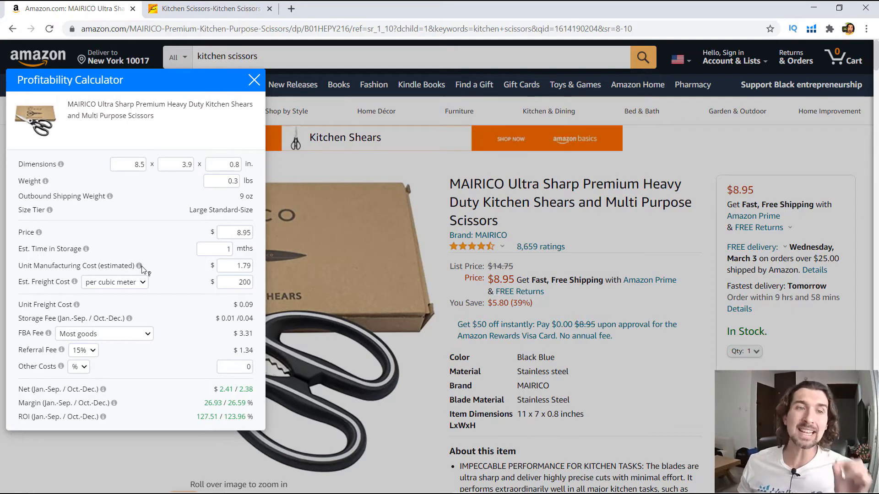
double_click(235, 267)
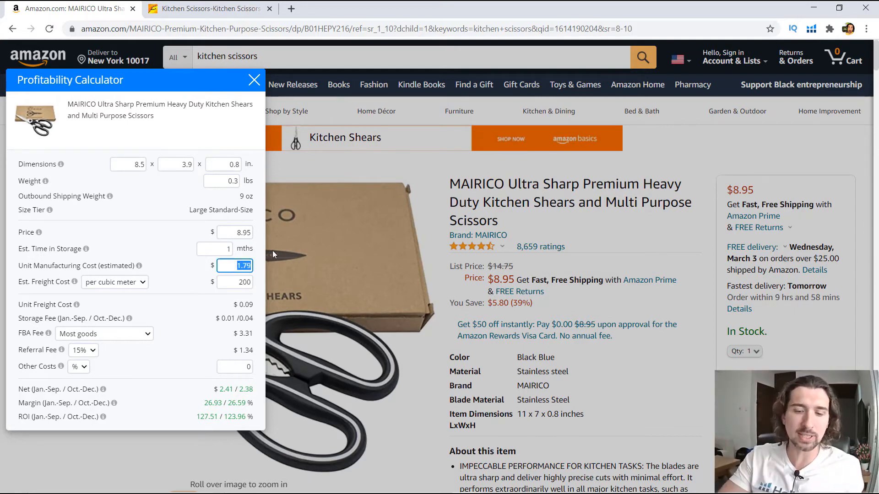
type("1.5")
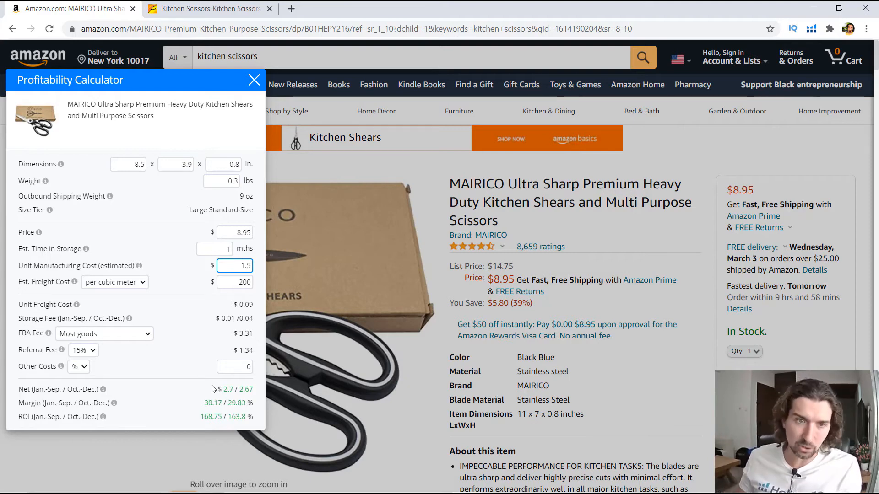
left_click_drag(224, 417, 260, 422)
- Set the unit manufacturing cost to $1.8
double_click(241, 267)
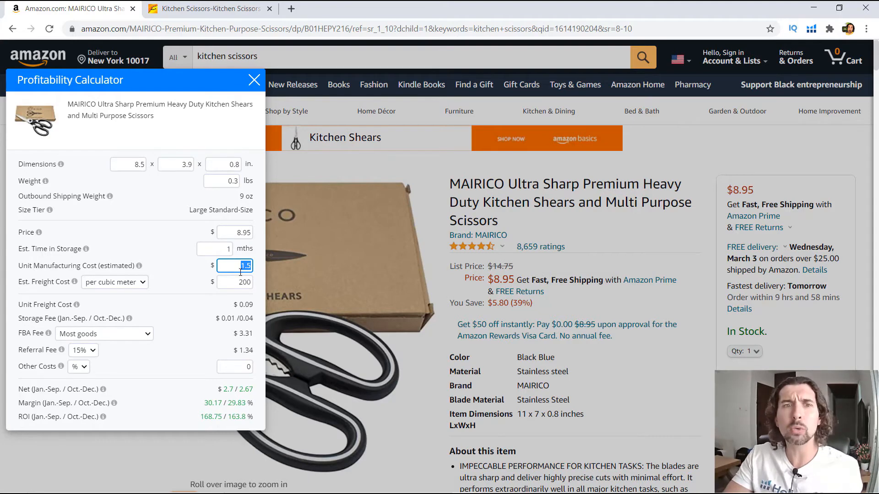
type("1.8")
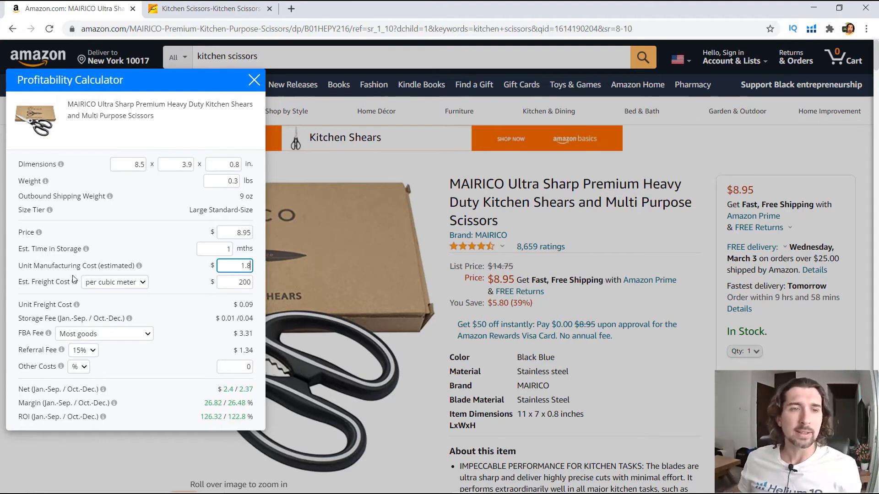
key("Tab")
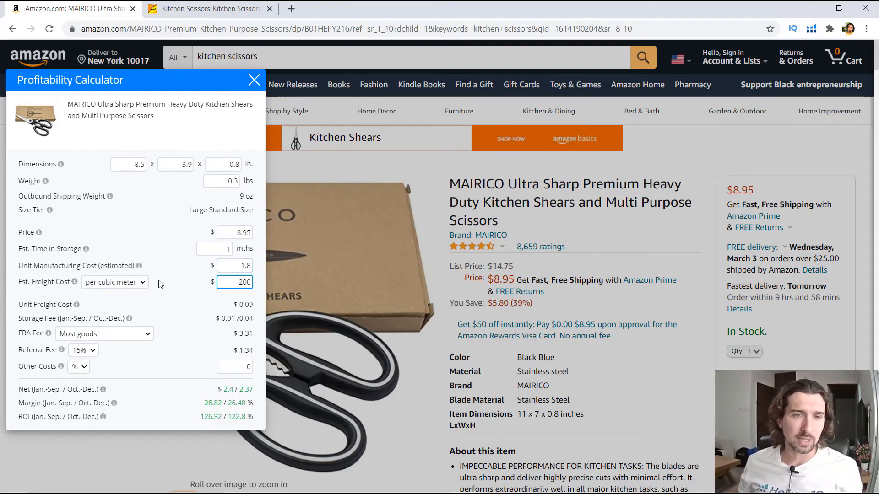
- Set the estimated freight cost to $2 per kilogram and review the net profit
left_click(139, 284)
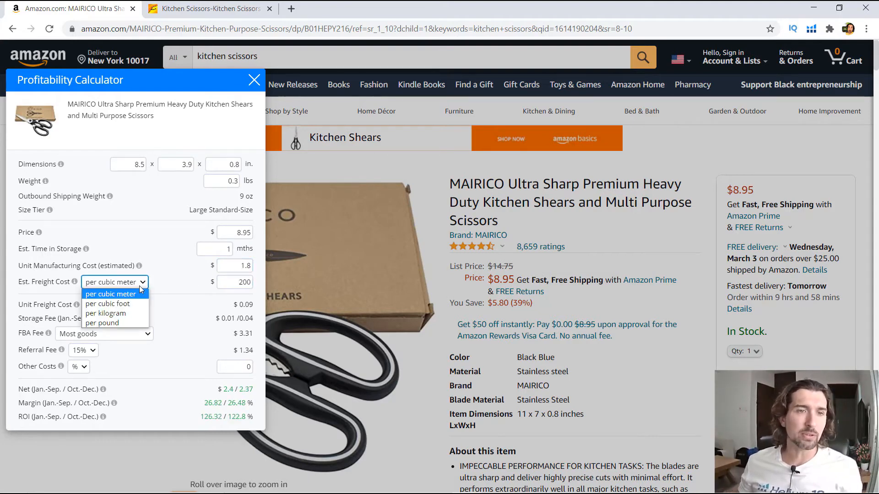
left_click(130, 314)
double_click(238, 283)
type("23")
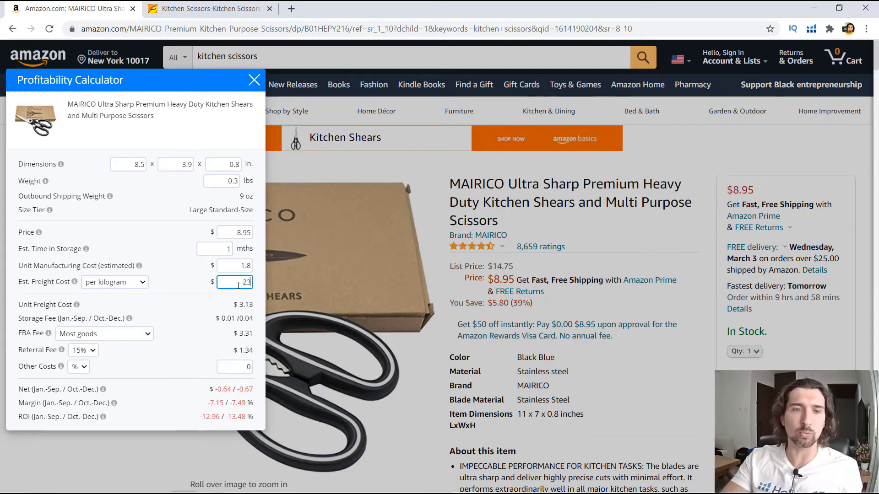
key("BackSpace")
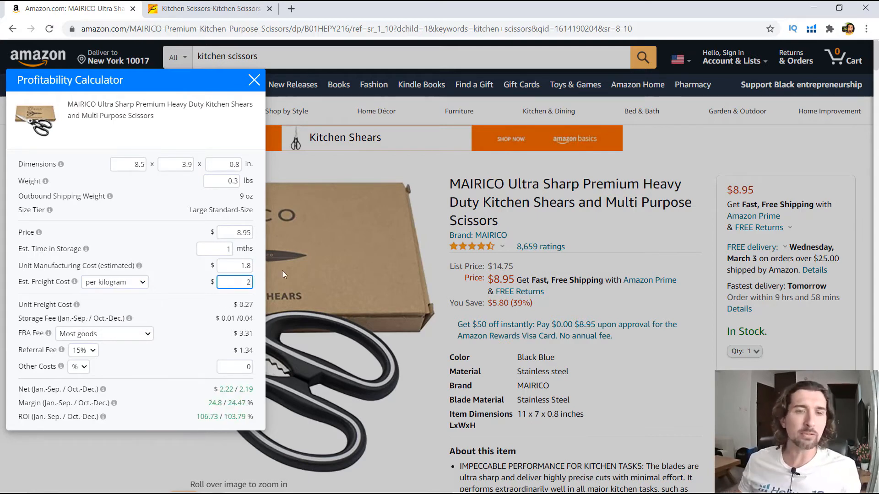
left_click(229, 395)
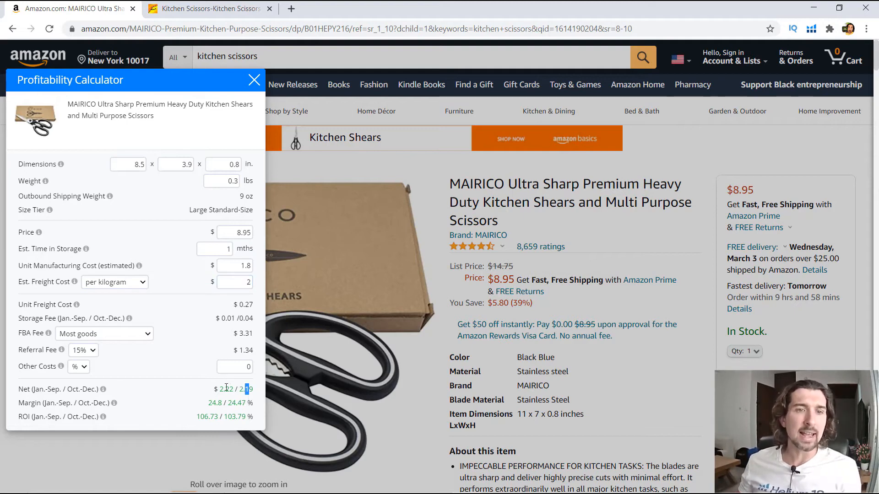
left_click_drag(213, 389, 242, 393)
left_click(48, 399)
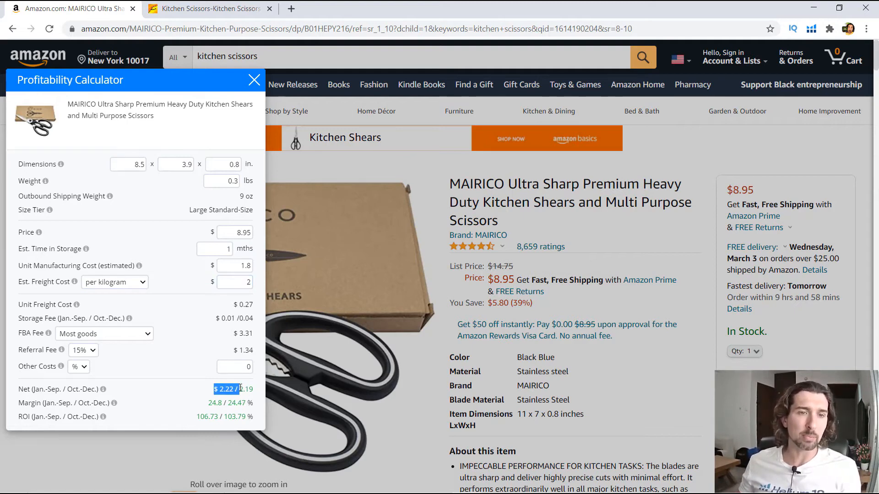
left_click(197, 394)
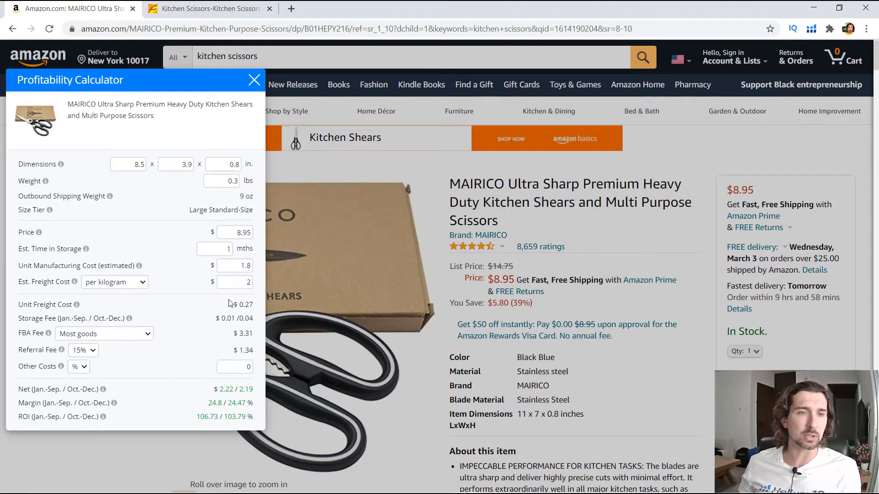
- Examine the unit freight cost, the outbound shipping weight and the seasonal storage fees in the calculator
mouse_move(77, 305)
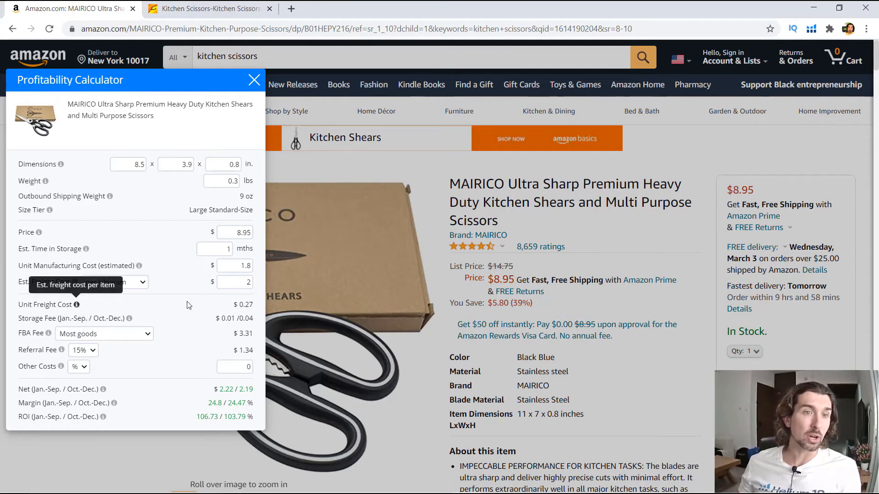
left_click_drag(239, 304, 257, 307)
left_click(256, 307)
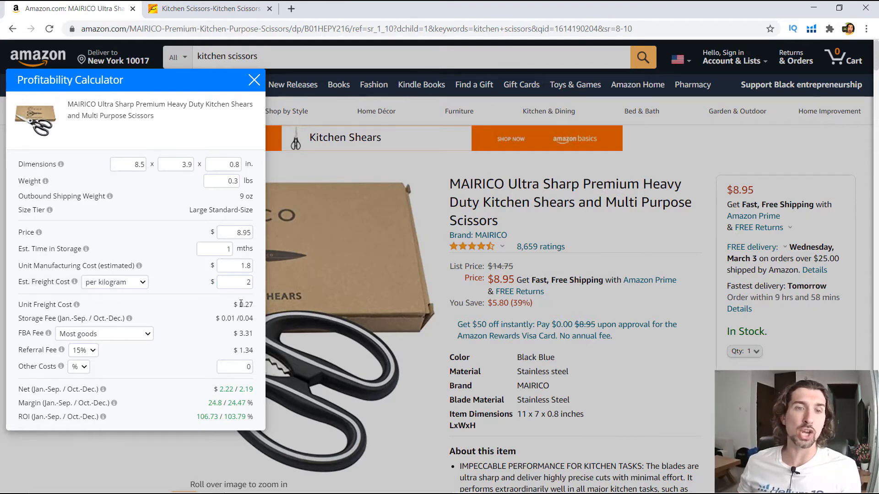
double_click(248, 196)
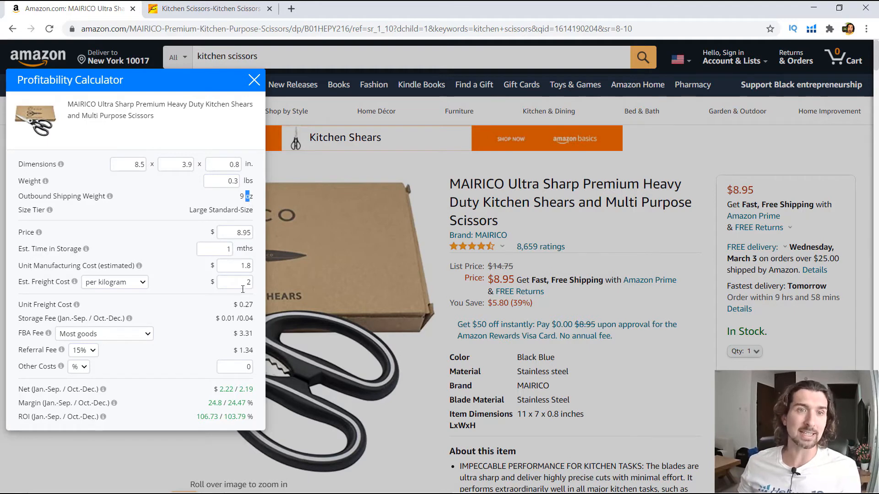
left_click(245, 284)
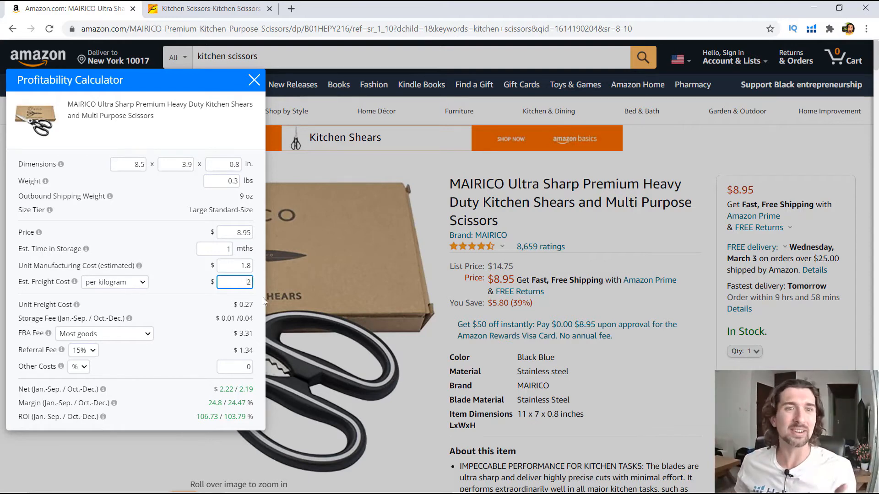
left_click(231, 319)
double_click(227, 319)
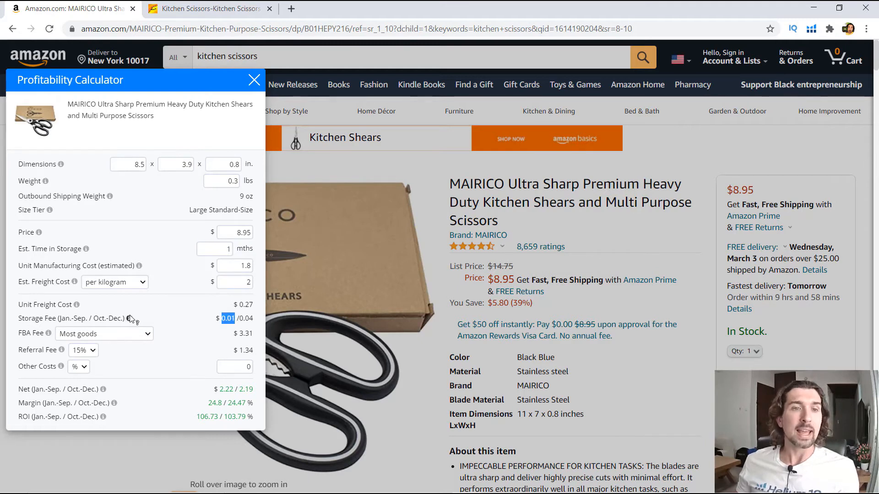
mouse_move(130, 319)
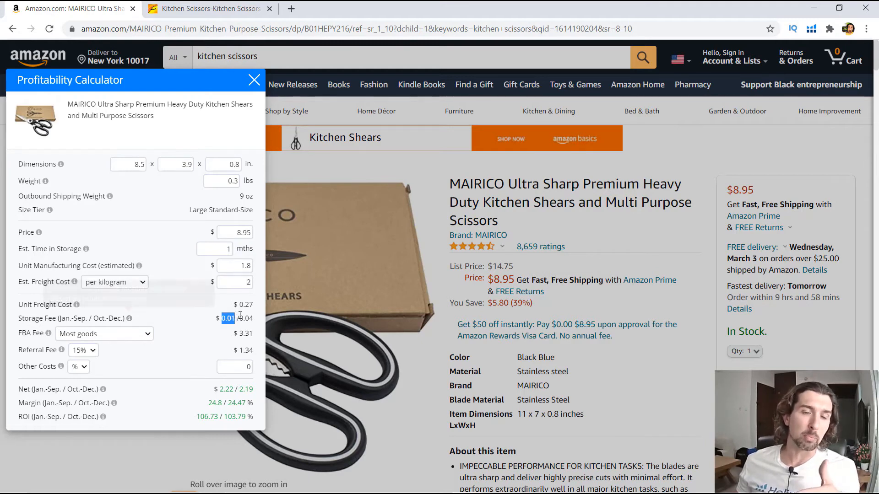
left_click_drag(236, 319, 249, 320)
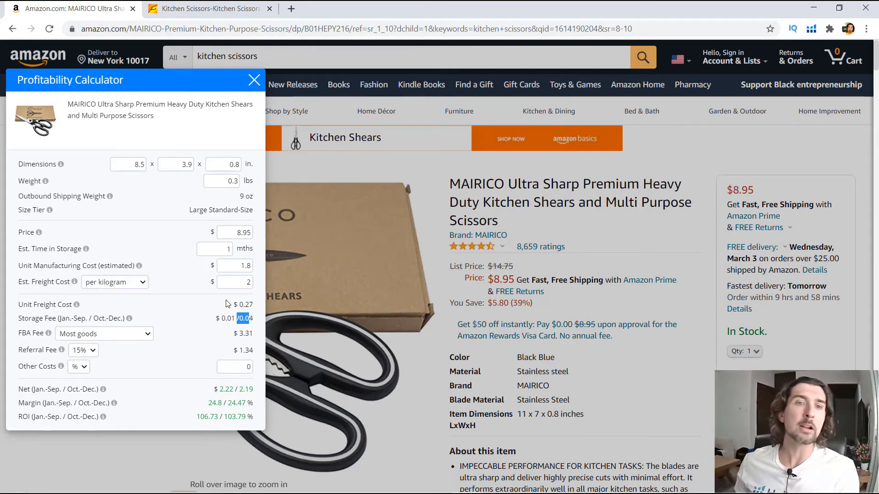
left_click(226, 319)
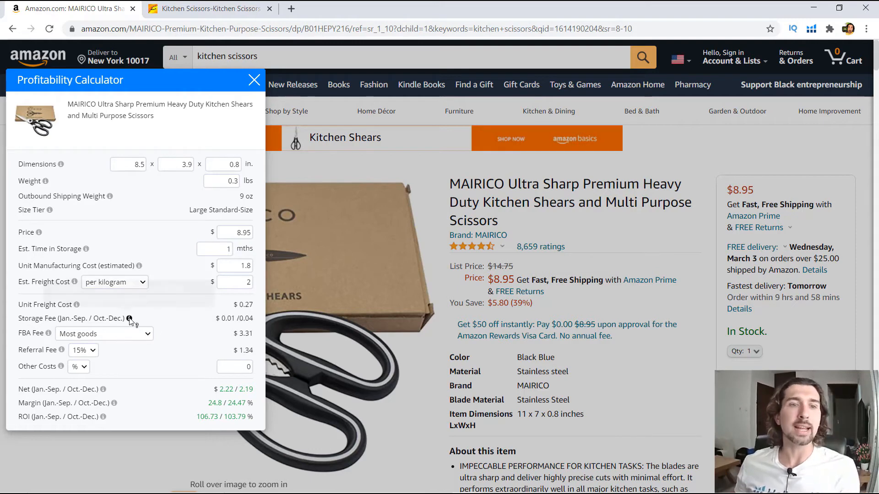
- Set the FBA fee category to Batteries to test its effect on the fee
left_click(152, 334)
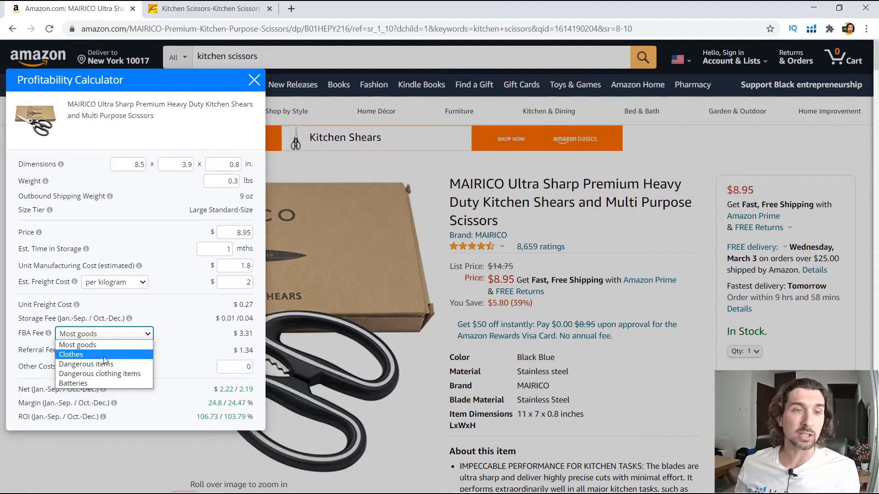
left_click(137, 344)
left_click(146, 335)
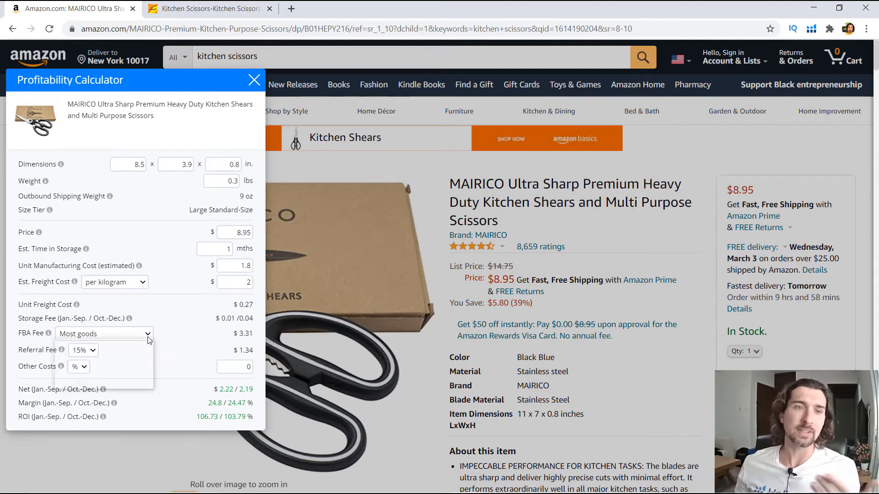
left_click(89, 383)
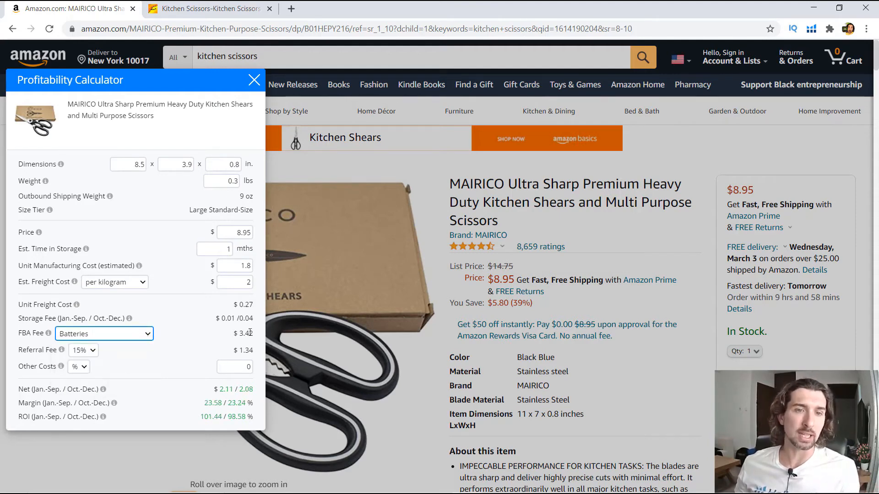
- Set the FBA fee category back to Most goods and check the fee amount
left_click(140, 339)
left_click(118, 339)
left_click(117, 339)
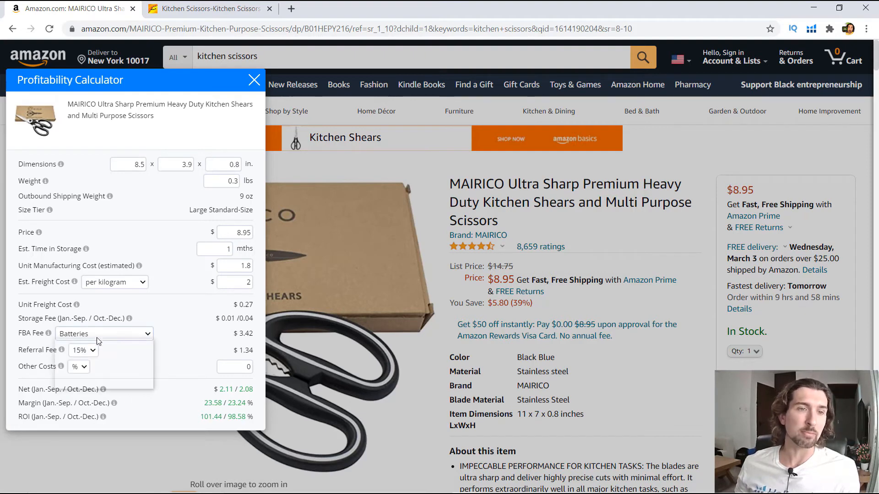
left_click(100, 344)
mouse_move(48, 334)
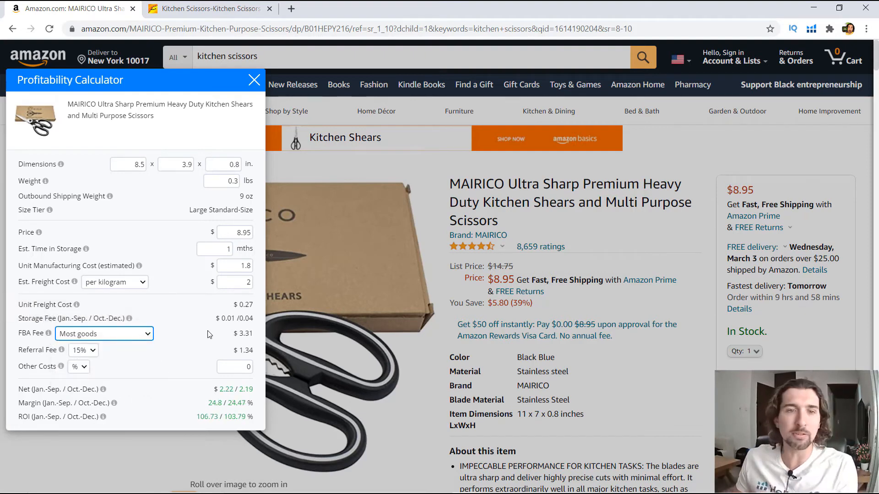
left_click(237, 336)
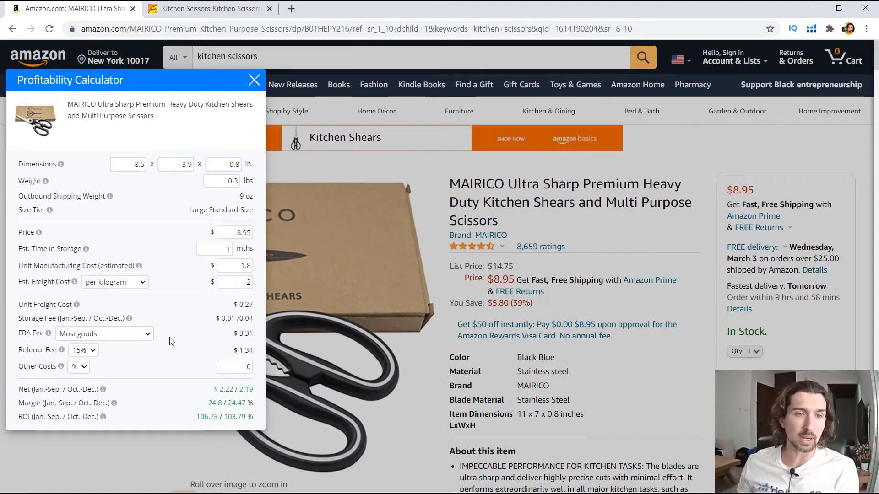
- Switch the FBA fee category to Batteries to compare the fee, and return it to Most goods
left_click(151, 334)
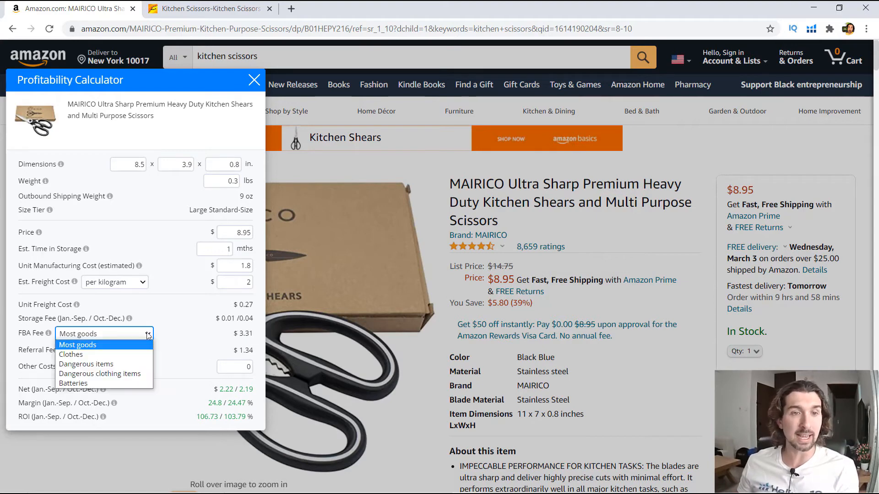
left_click(110, 383)
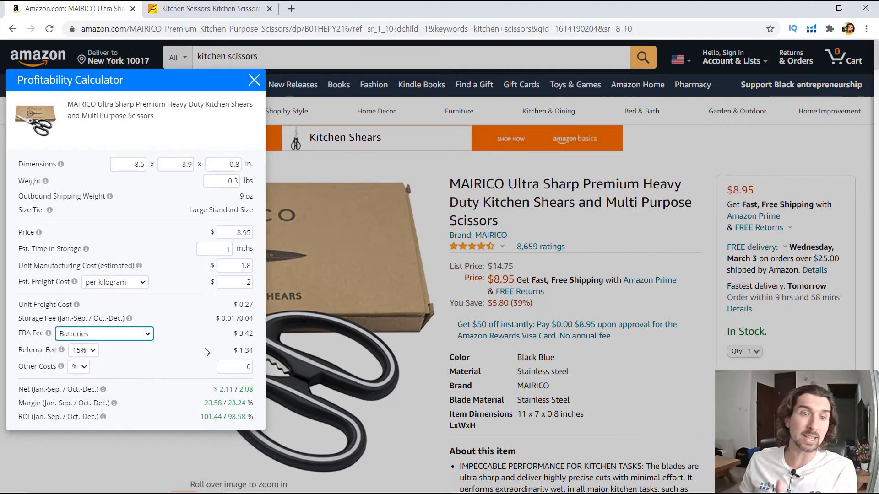
left_click_drag(238, 334, 250, 338)
left_click(153, 339)
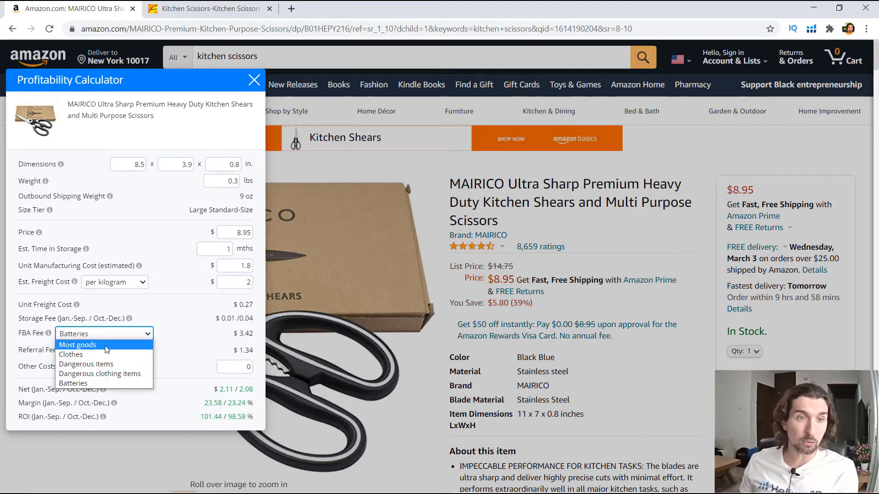
left_click(56, 344)
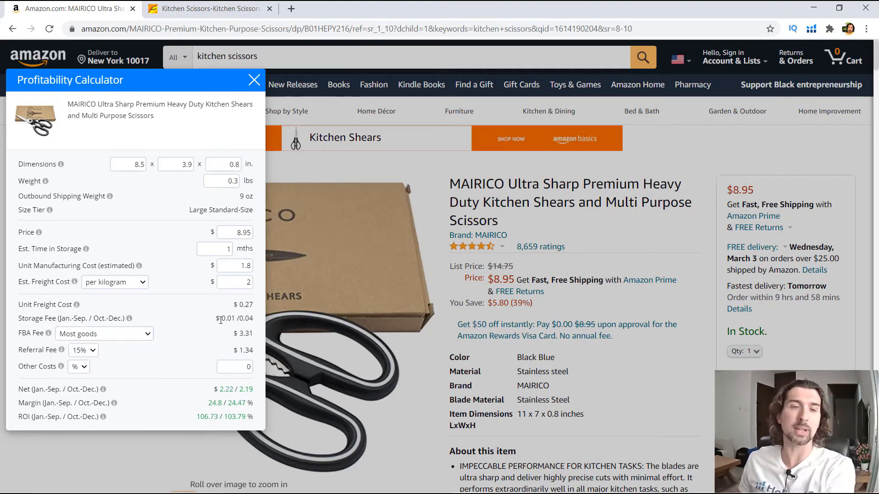
- Check the referral fee percentage choices in the profitability calculator, keeping 15%
left_click(92, 356)
left_click(92, 356)
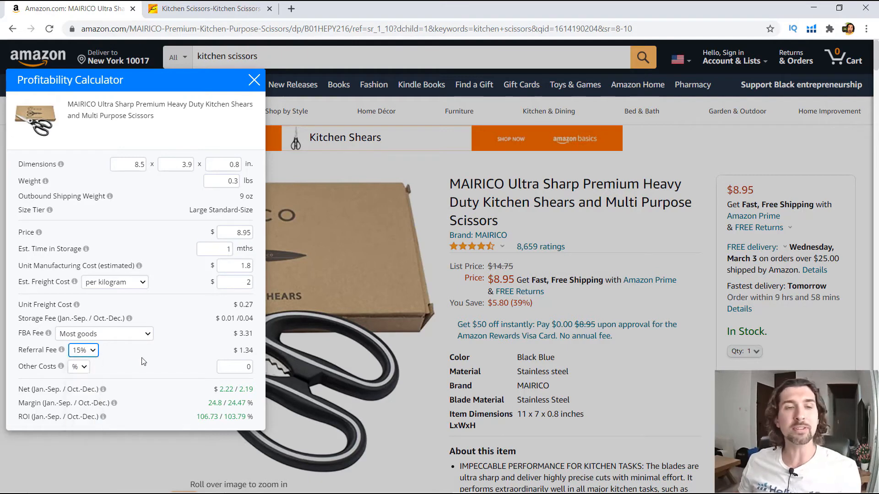
left_click(87, 351)
left_click(84, 352)
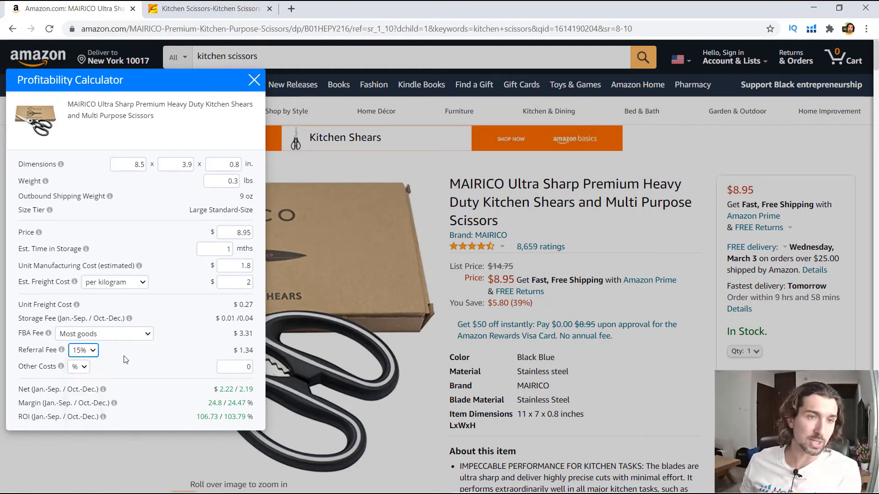
- Switch the other costs from a percentage to a dollar amount and set them to $1
left_click(82, 368)
left_click(76, 389)
left_click(165, 366)
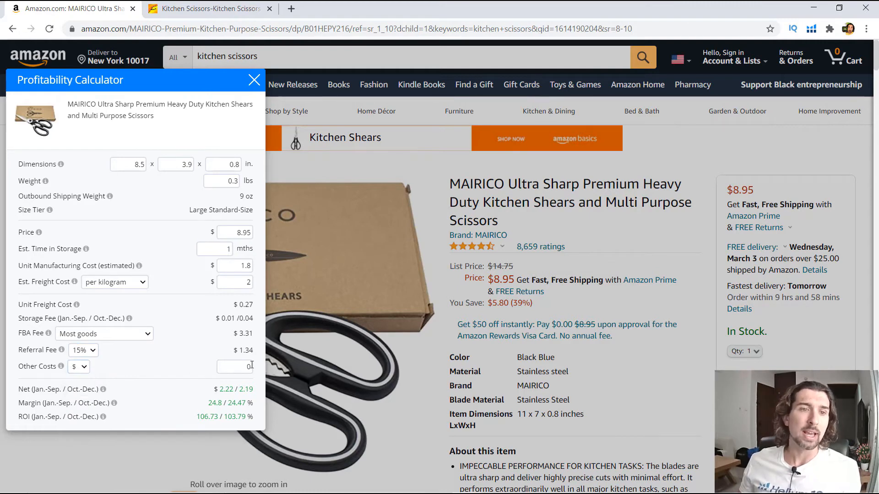
double_click(248, 370)
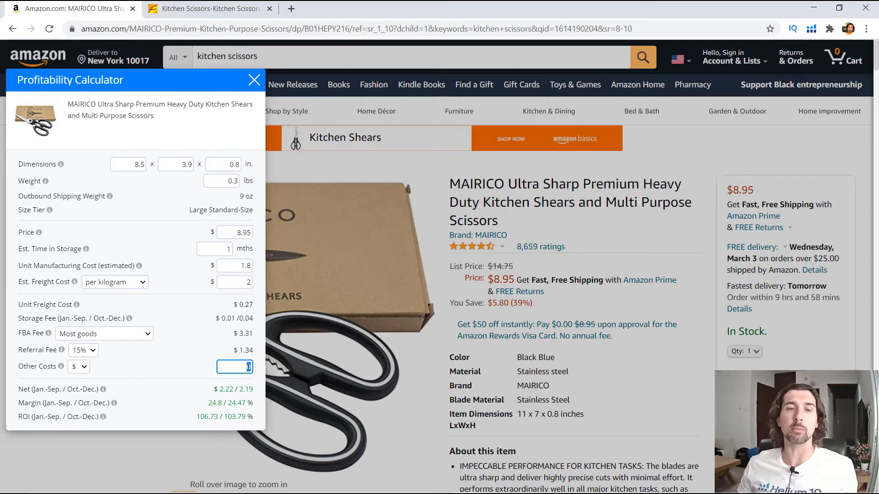
type("1")
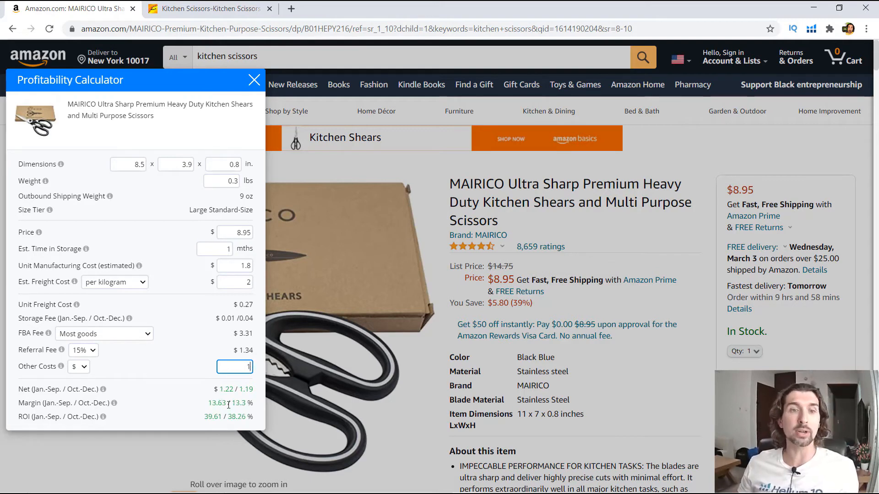
- Examine the net profit, margin and ROI for October to December with the added cost
left_click(240, 395)
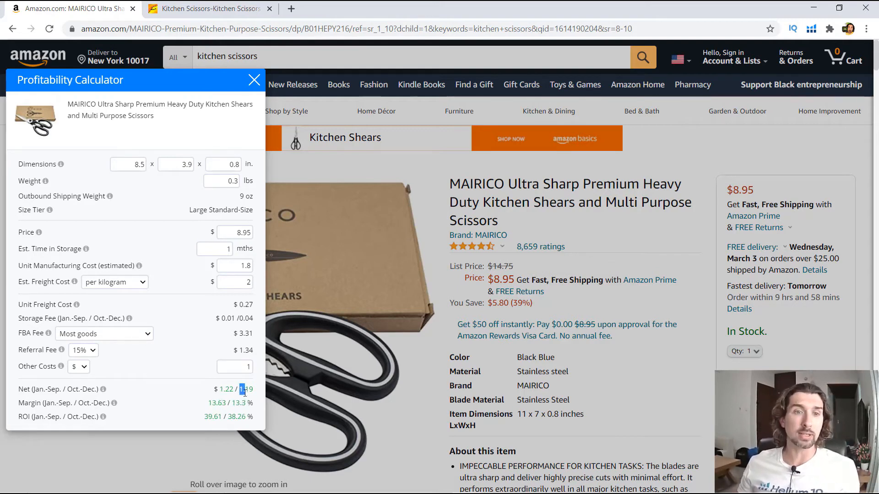
left_click_drag(239, 389, 252, 392)
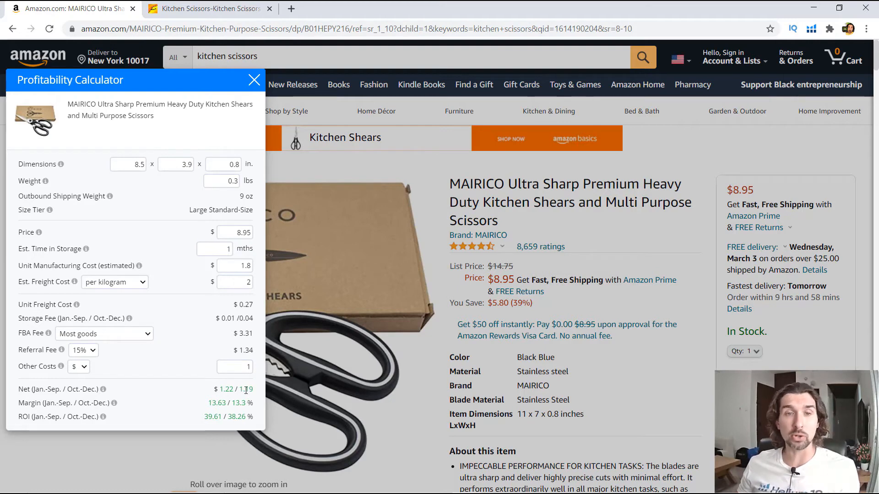
double_click(239, 402)
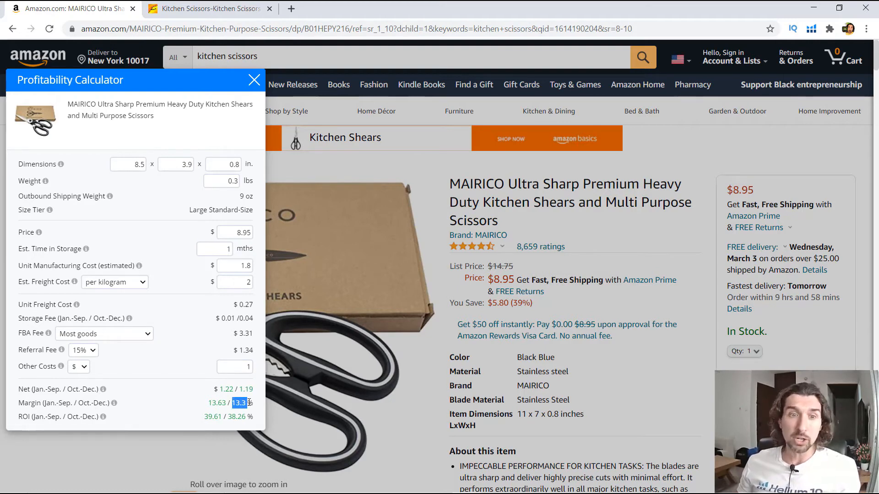
left_click(239, 417)
double_click(239, 417)
left_click(240, 418)
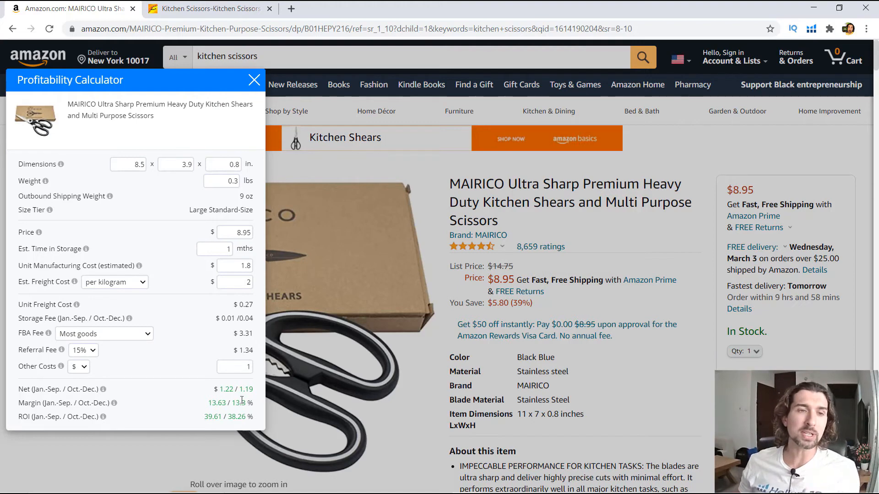
- Clear the other costs amount and review the ROI without it
double_click(242, 368)
key("BackSpace")
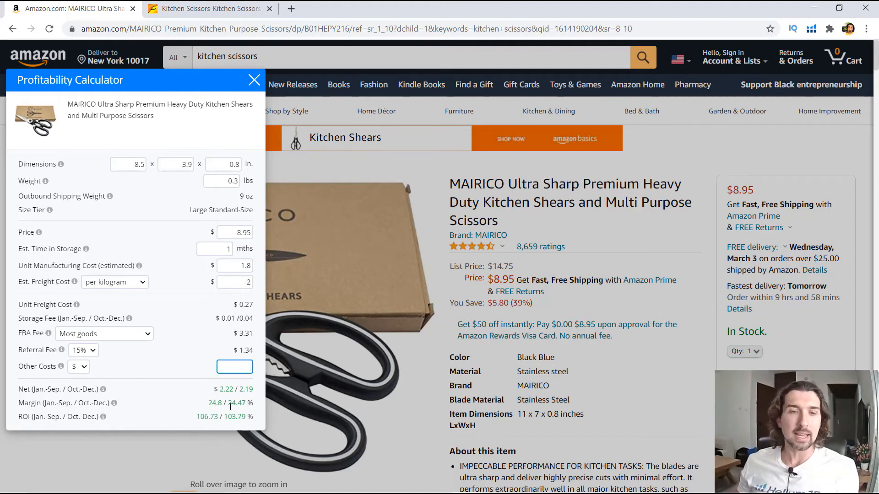
left_click_drag(223, 418, 242, 418)
left_click(225, 424)
left_click(241, 417)
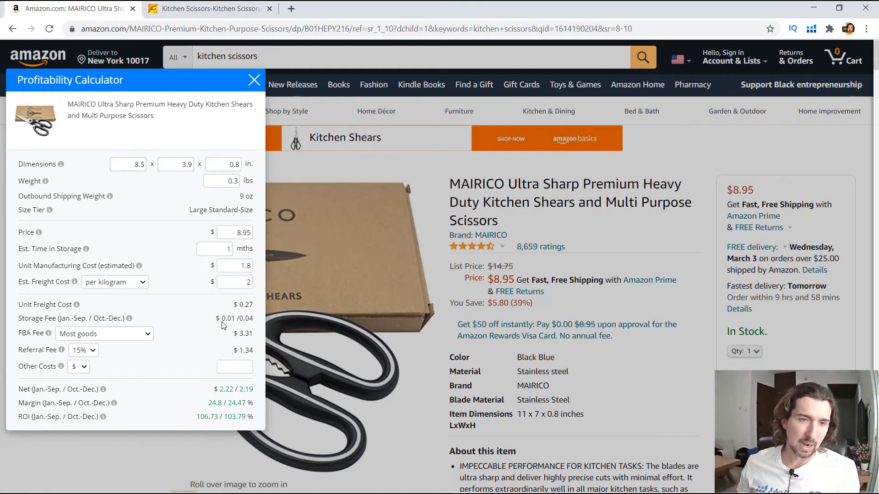
- Set the selling price to $11.95 and review the ROI for both seasons
left_click(238, 232)
key("BackSpace")
type("1")
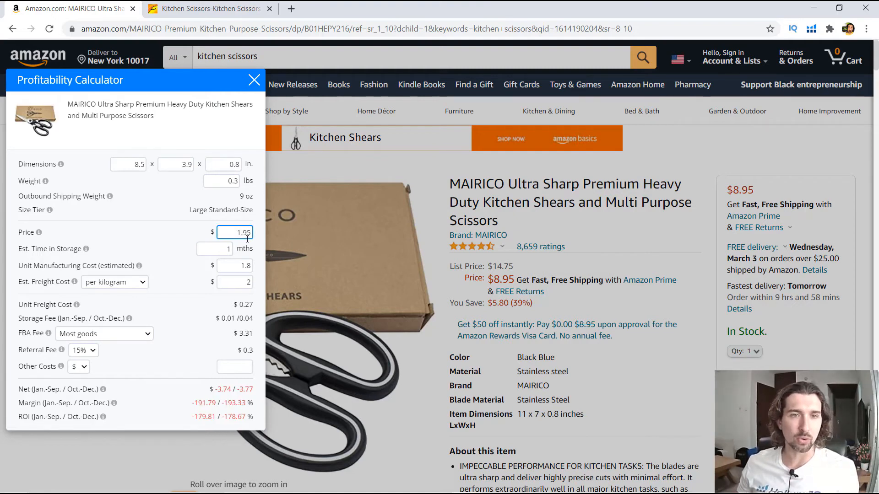
type("1")
double_click(224, 417)
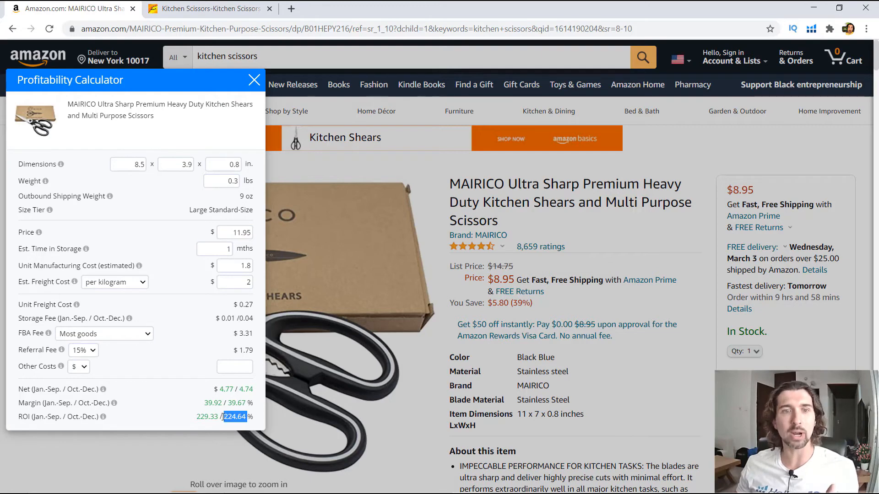
left_click(223, 417)
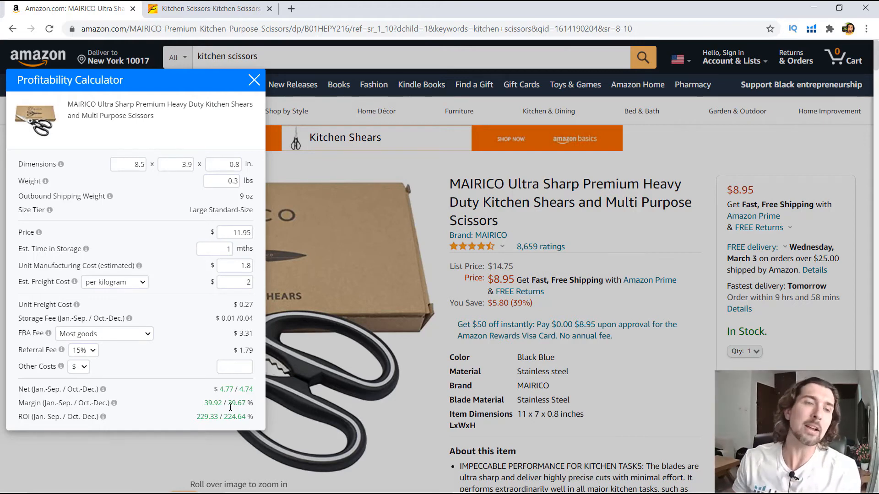
left_click_drag(204, 417, 214, 418)
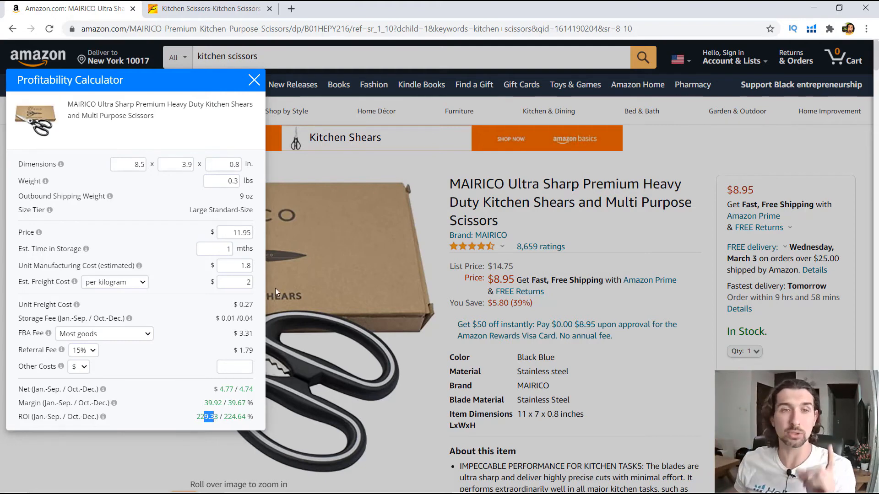
- Close the profitability calculator and briefly open the inventory levels for the MAIRICO shears
left_click(254, 80)
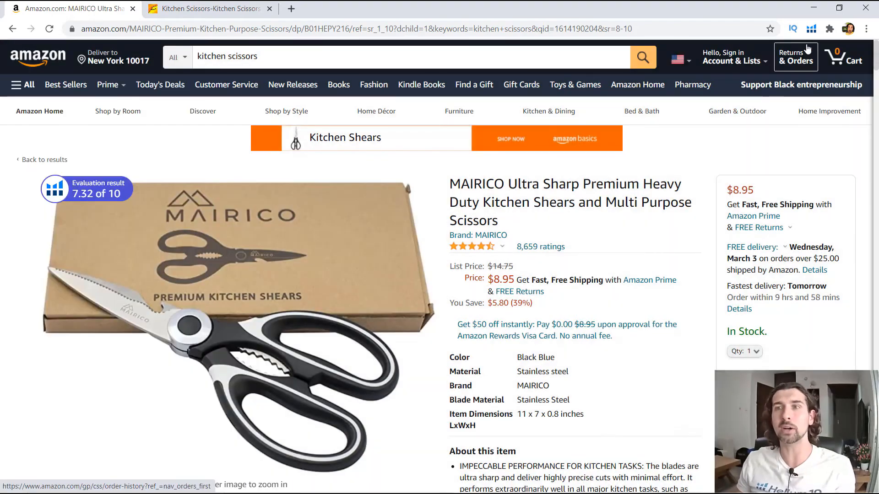
left_click(811, 28)
left_click(628, 212)
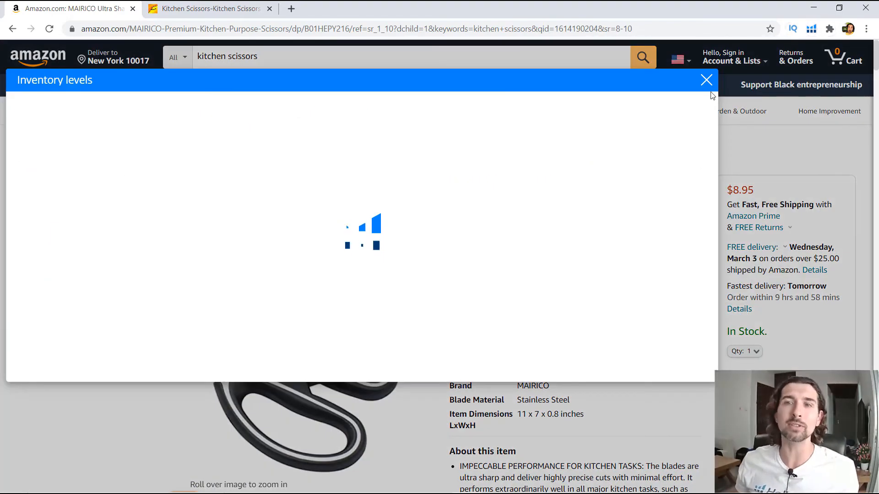
left_click(706, 81)
- Look over the MAIRICO listing's price, availability, seller and product details
scroll(735, 197, "down", 6)
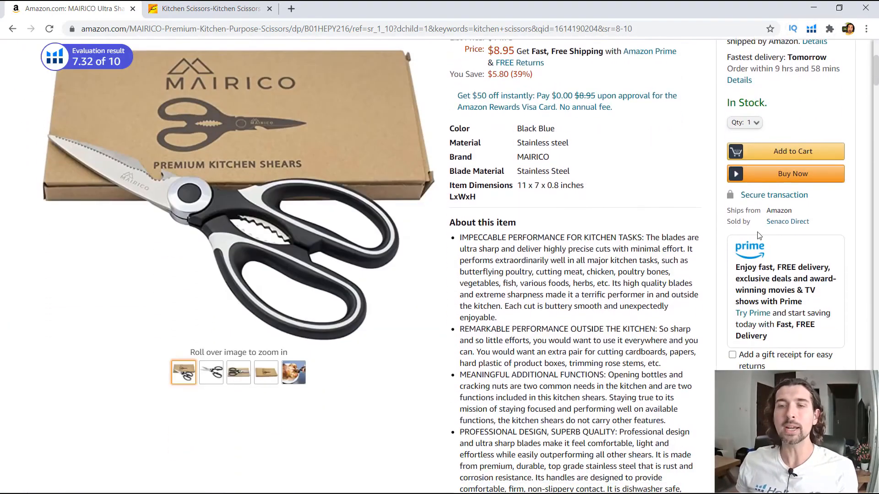
scroll(735, 197, "up", 4)
left_click(811, 28)
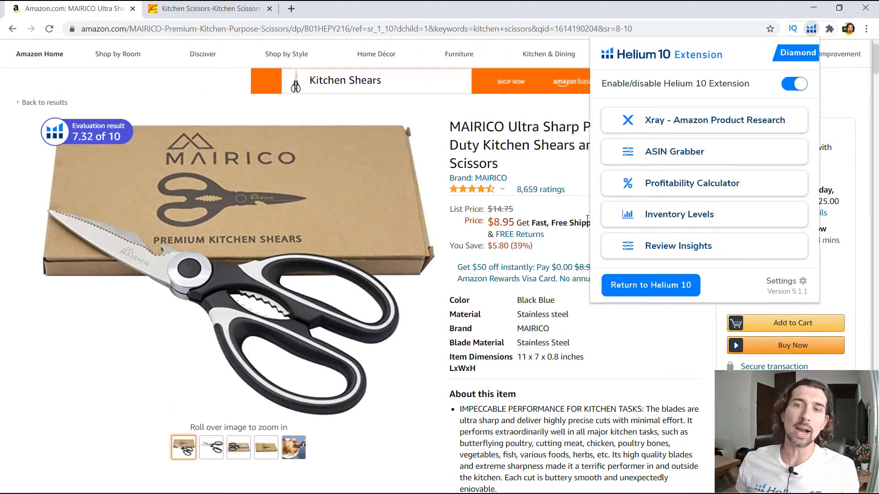
left_click(571, 224)
scroll(753, 284, "down", 4)
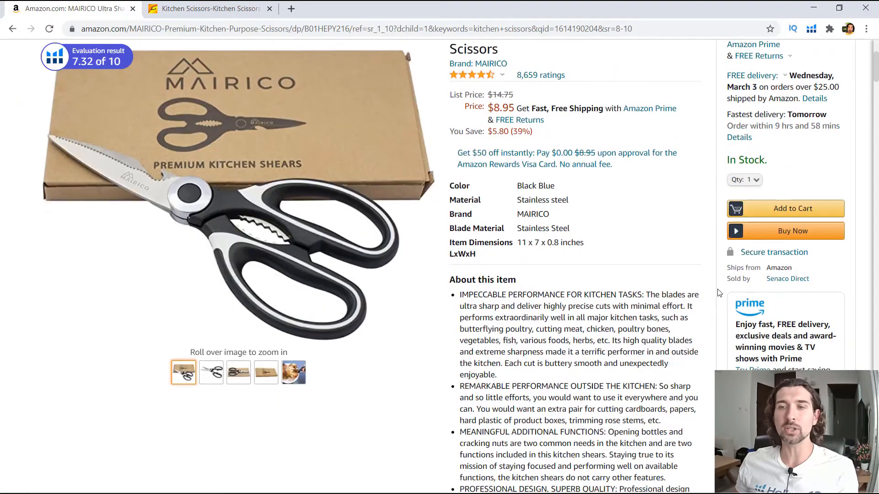
scroll(753, 284, "up", 4)
scroll(755, 275, "down", 9)
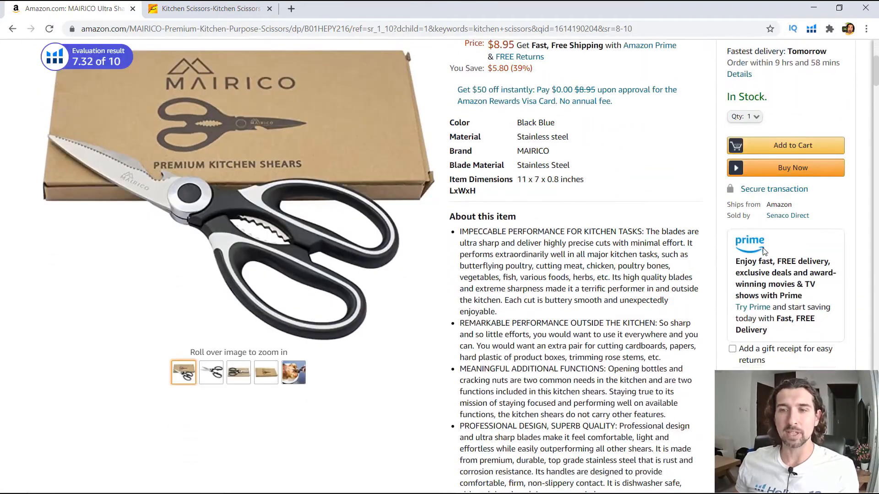
scroll(618, 257, "up", 7)
scroll(618, 258, "up", 3)
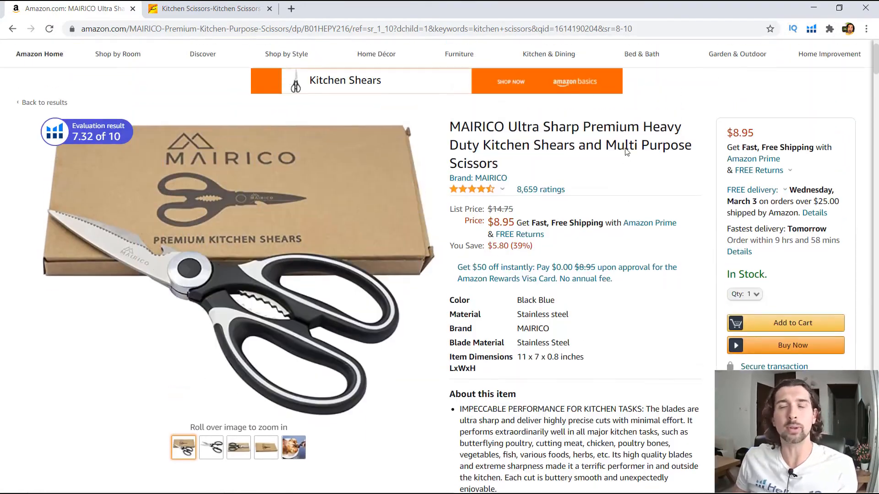
- Inspect the order quantities available for the MAIRICO shears, keeping the quantity at 1
left_click(757, 296)
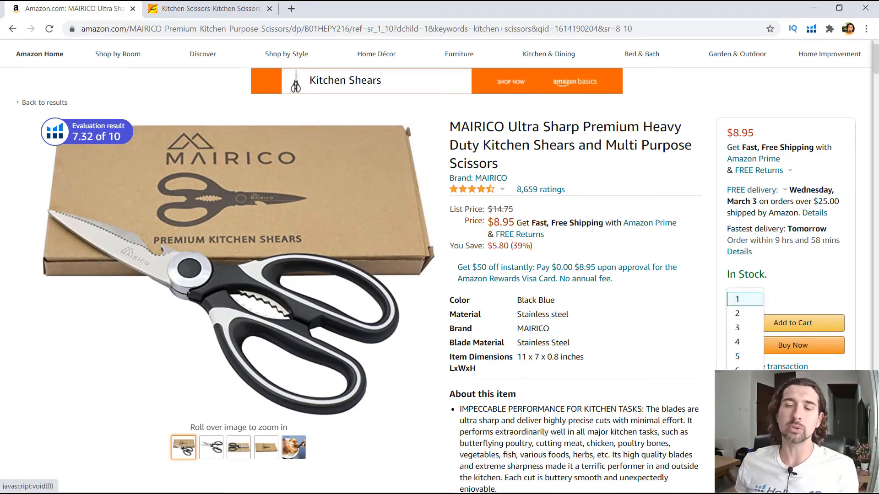
scroll(805, 281, "down", 1)
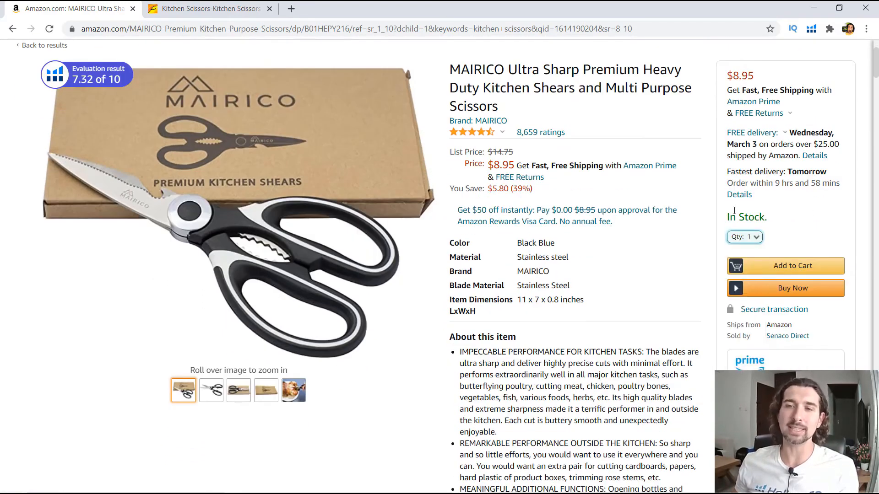
left_click_drag(749, 158, 728, 196)
left_click(764, 231)
left_click(745, 237)
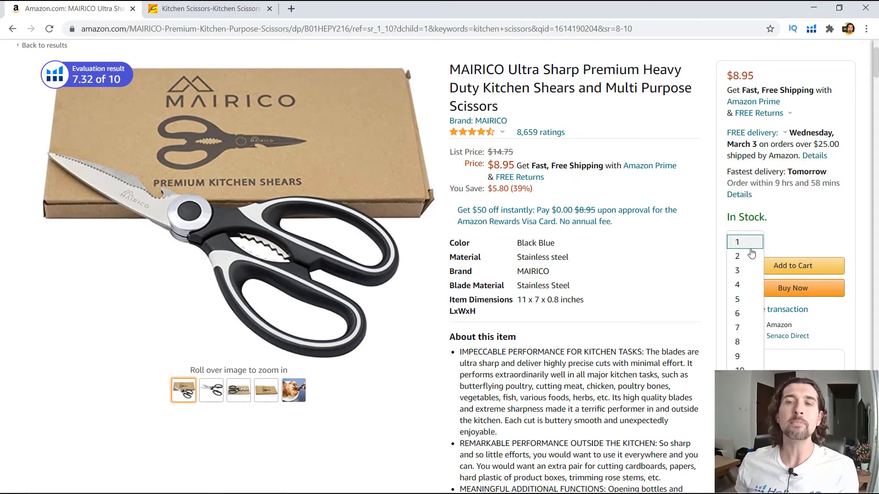
left_click(742, 242)
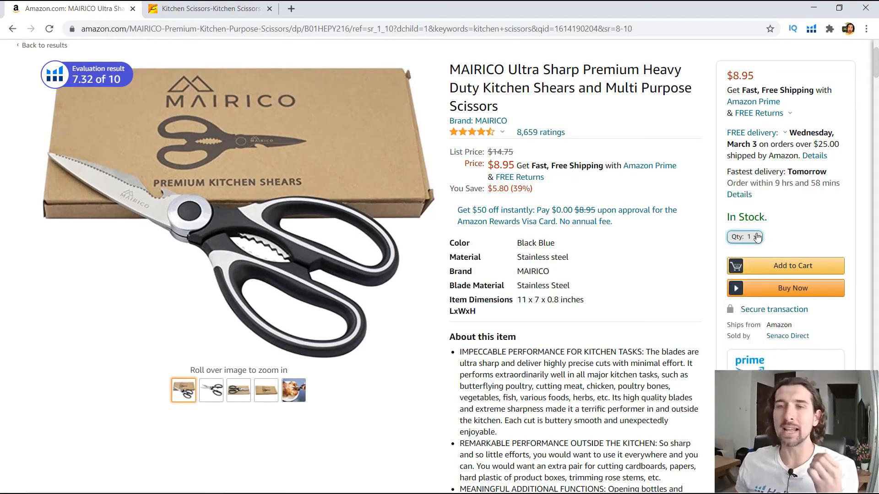
left_click(744, 238)
left_click(776, 220)
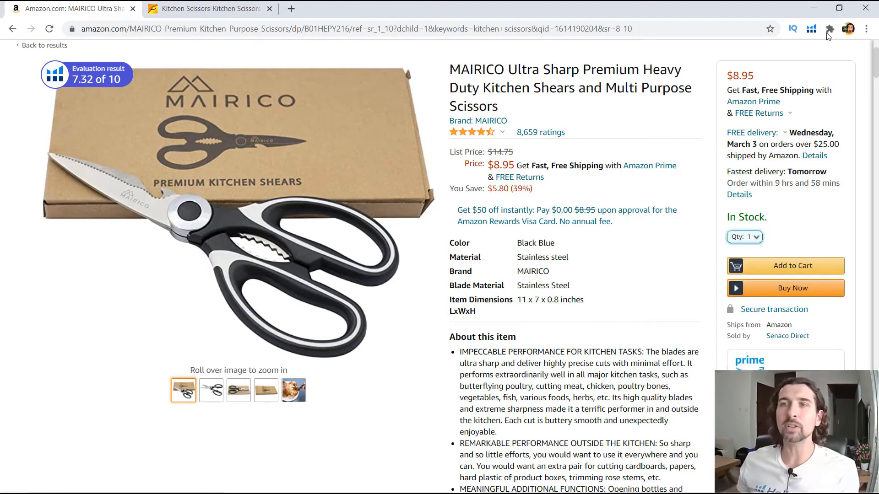
left_click(759, 237)
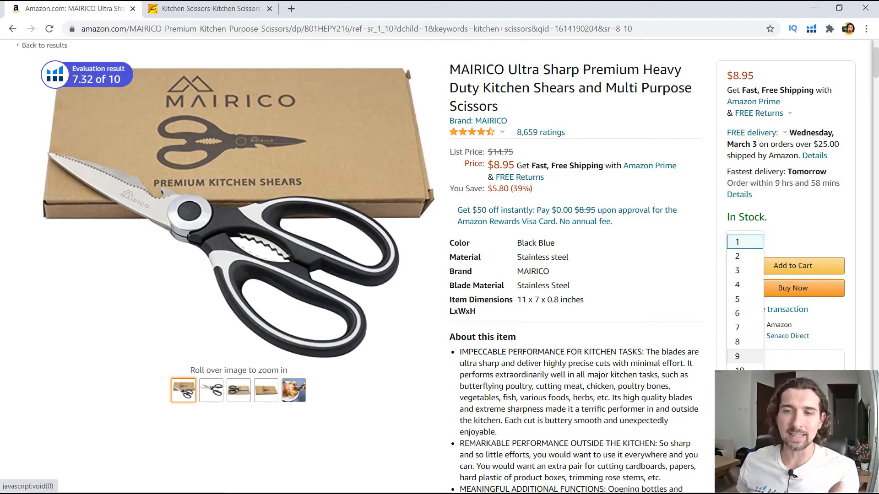
left_click(770, 221)
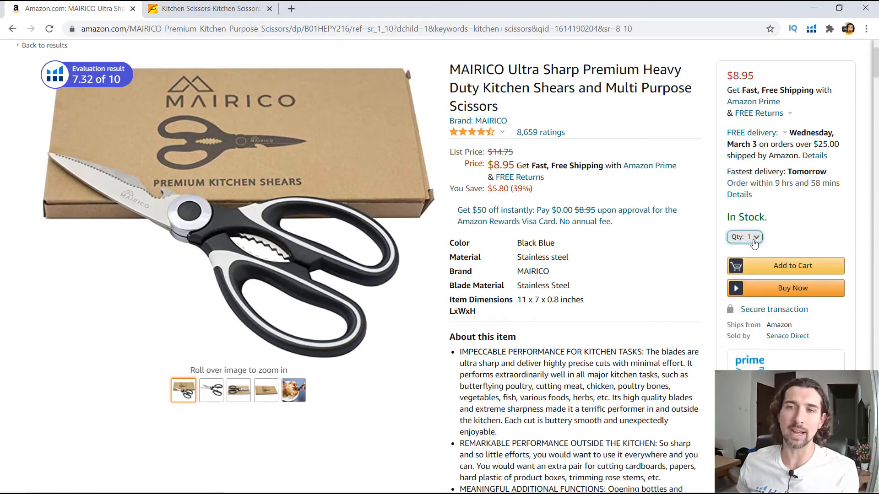
left_click(746, 237)
left_click(752, 234)
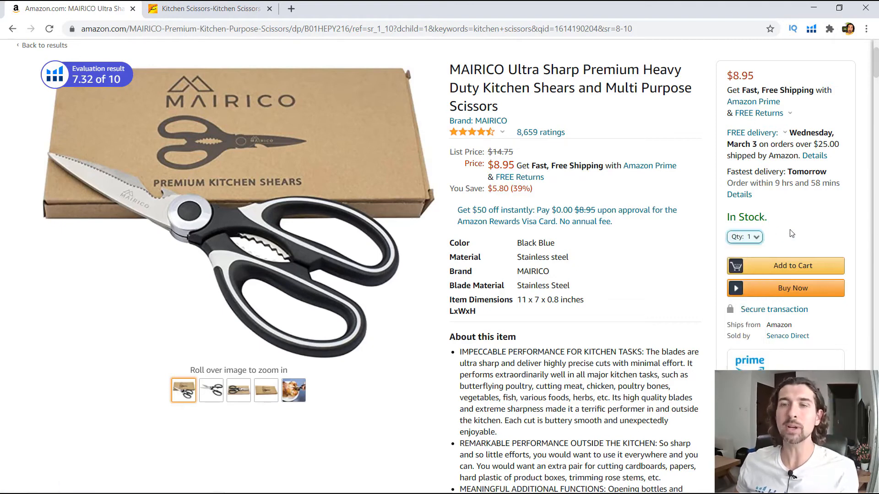
- Check the seller's stock for the MAIRICO shears in Helium 10 Inventory Levels, and close the results
left_click(812, 30)
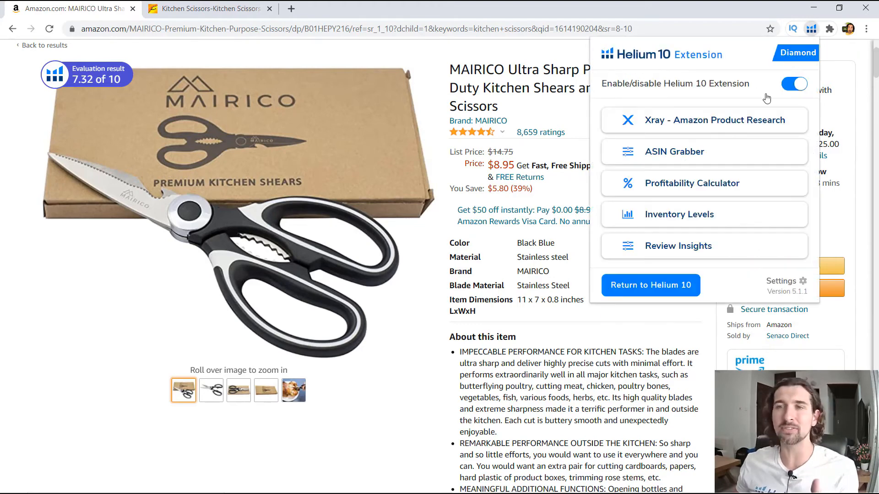
left_click(691, 184)
left_click(295, 70)
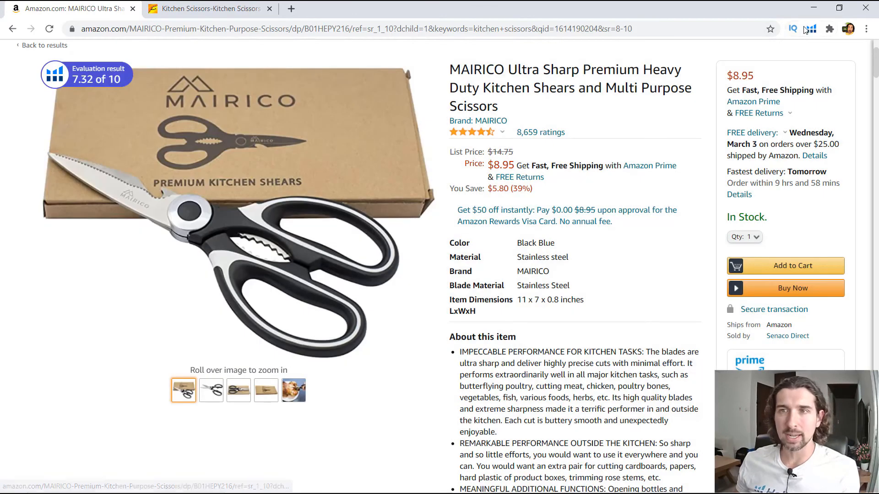
left_click(812, 30)
left_click(683, 215)
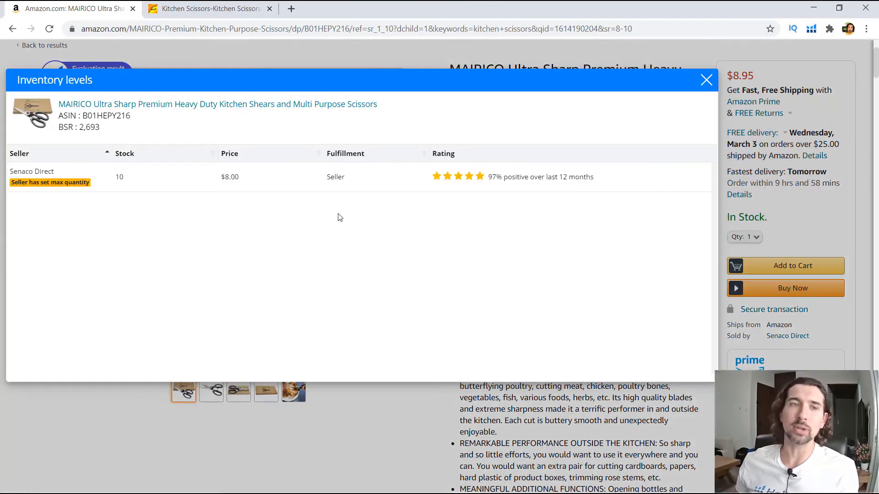
left_click_drag(96, 188, 124, 185)
left_click(121, 175)
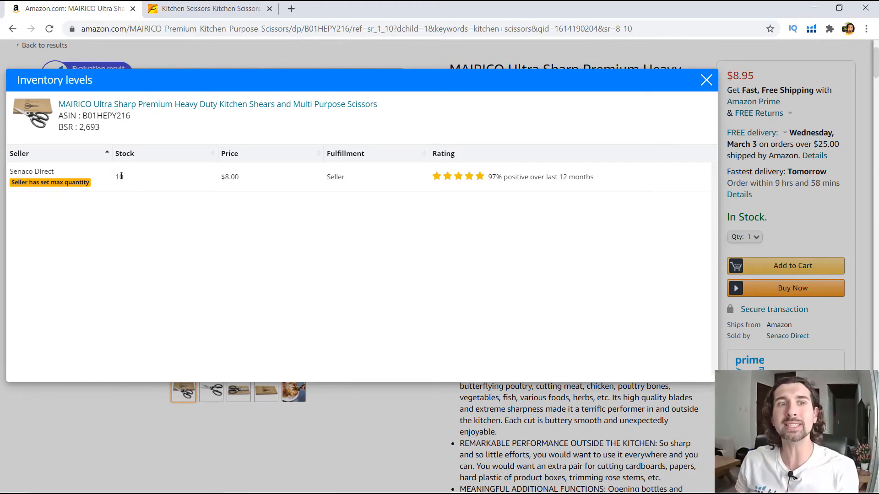
double_click(120, 176)
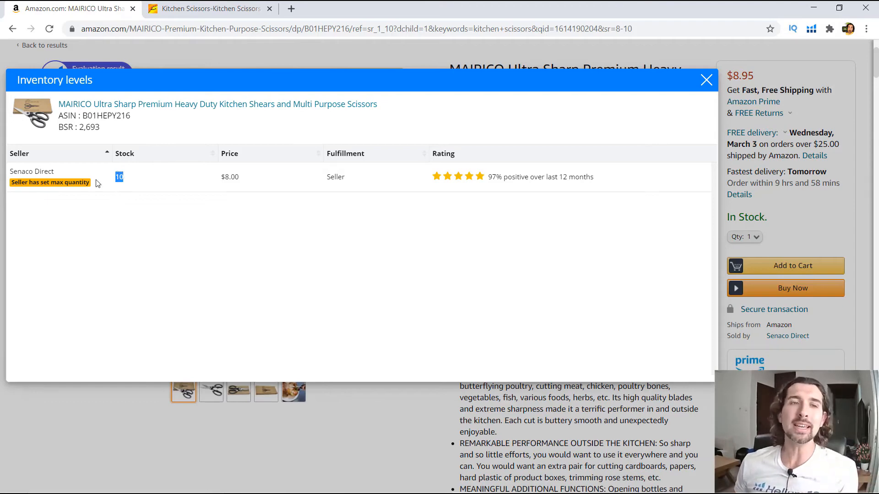
left_click(67, 190)
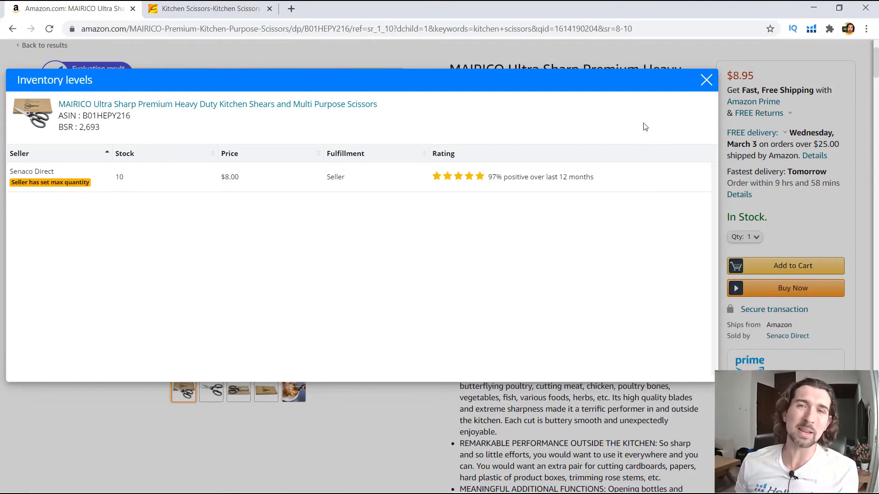
left_click(708, 83)
left_click(758, 238)
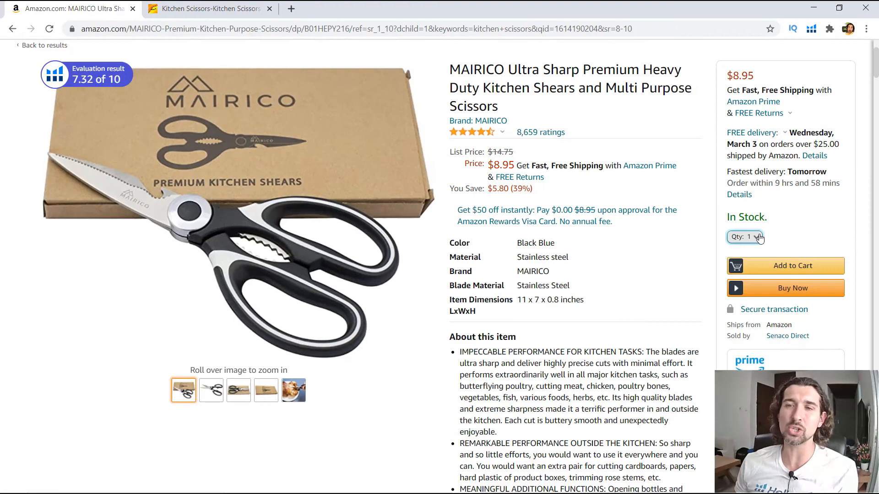
left_click(783, 197)
left_click(812, 29)
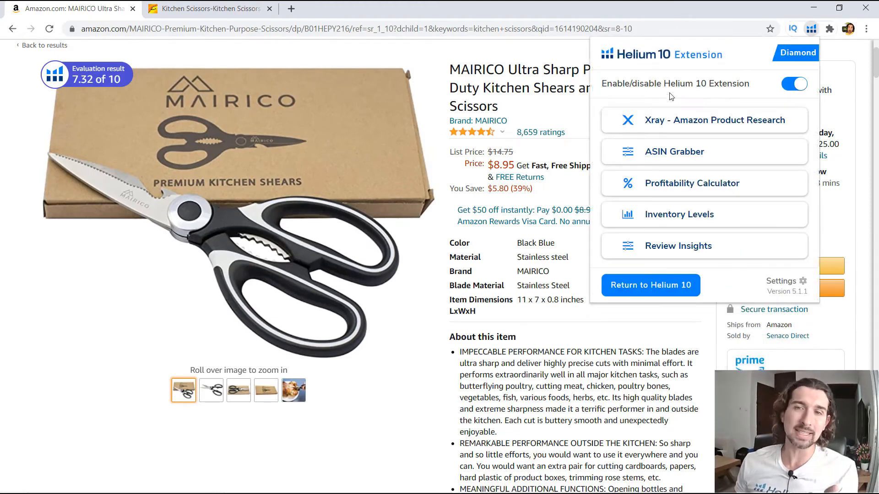
left_click(552, 193)
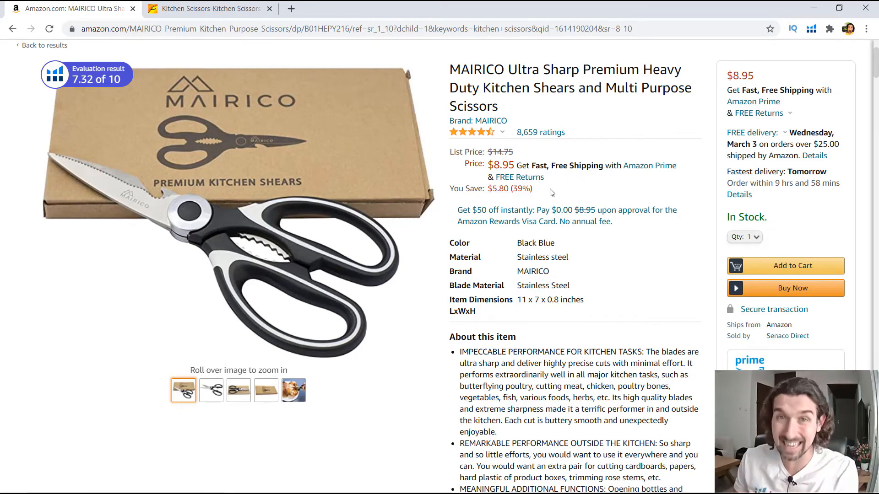
left_click(811, 29)
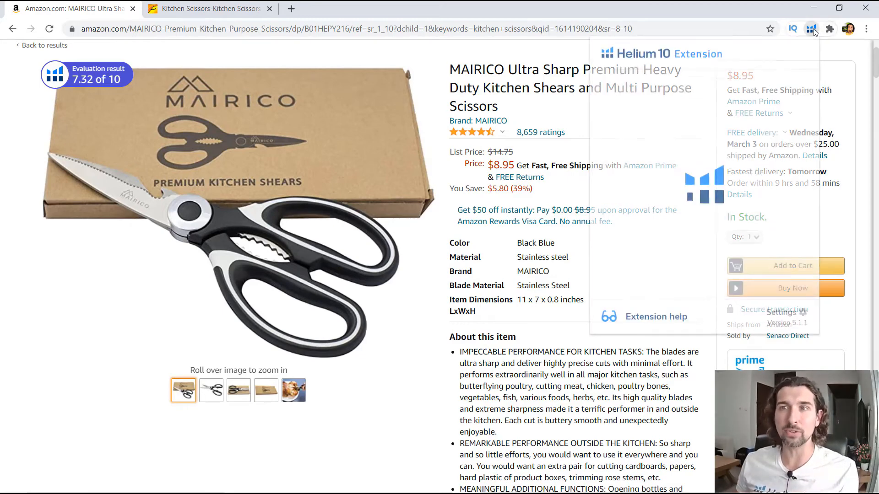
left_click(833, 163)
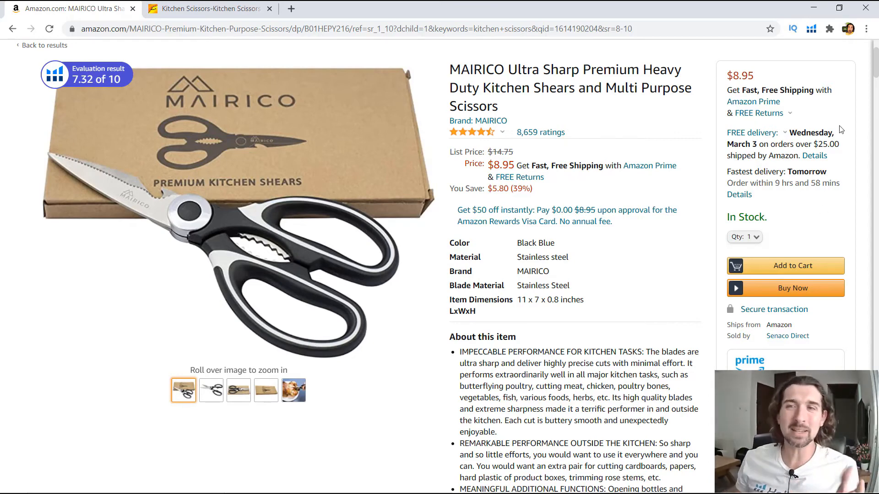
left_click(811, 28)
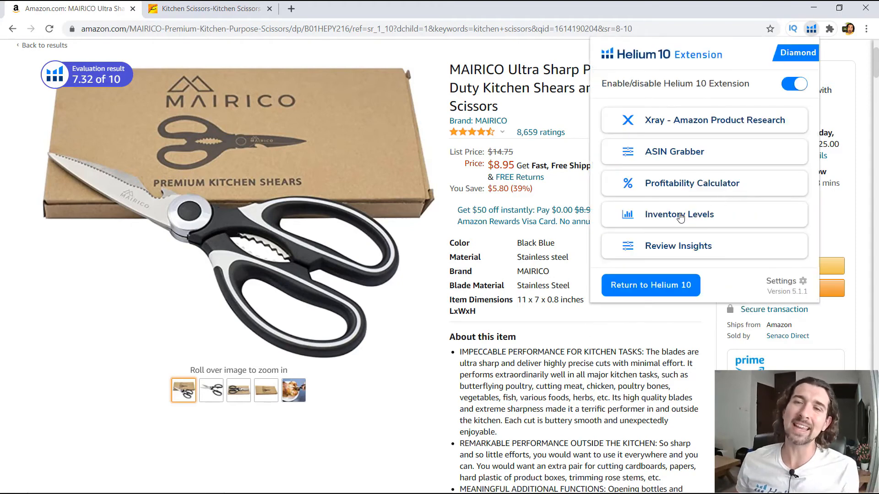
left_click(547, 188)
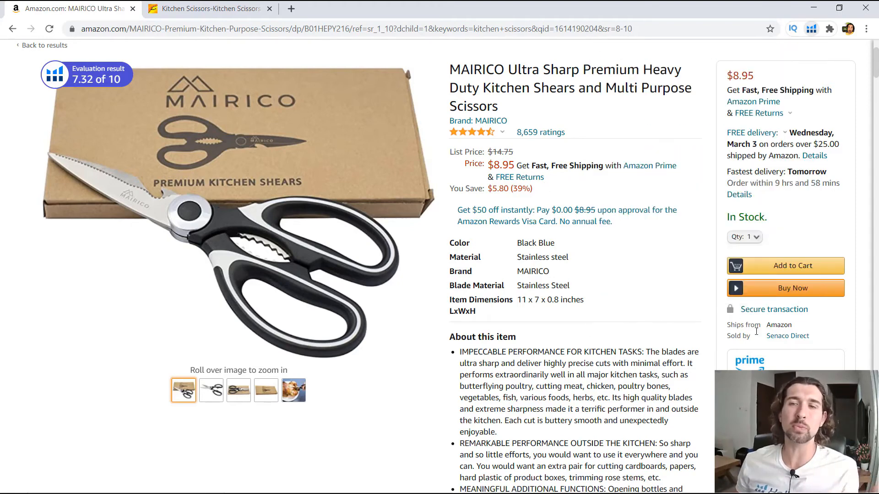
left_click(755, 237)
left_click(757, 237)
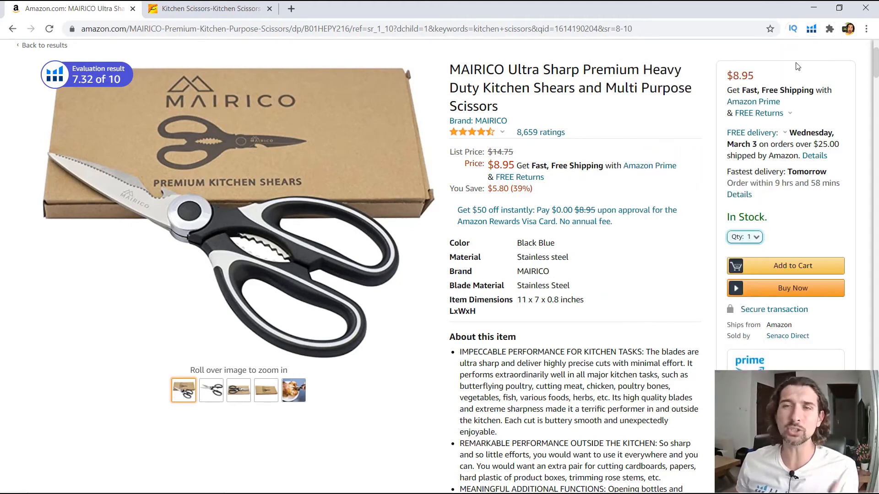
- Run Xray on the MAIRICO listing, check its sales figure, and close the results
left_click(811, 28)
left_click(679, 130)
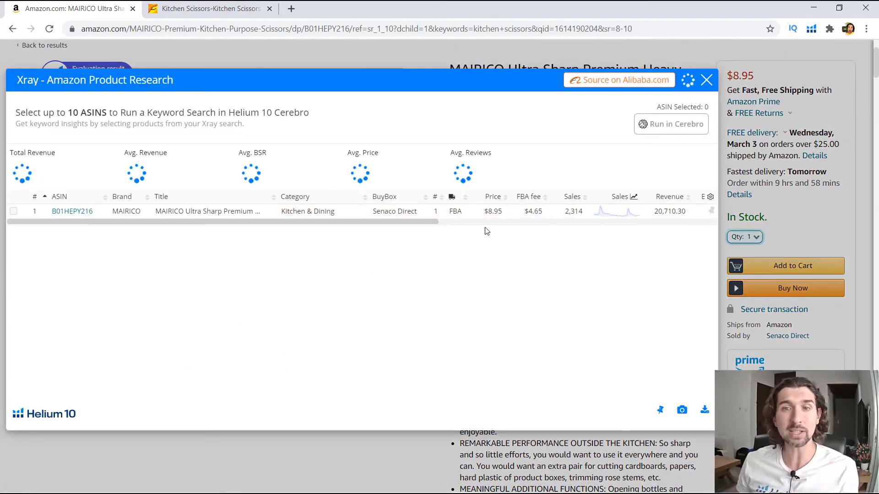
left_click_drag(434, 222, 448, 223)
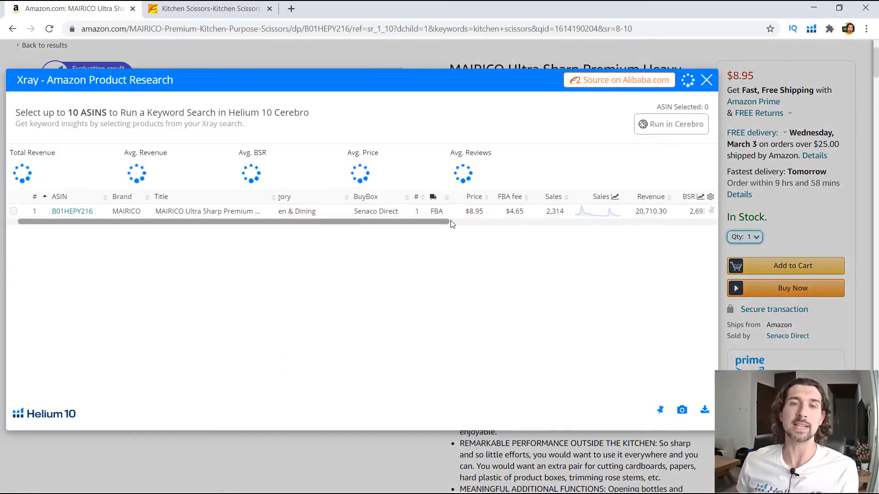
double_click(550, 211)
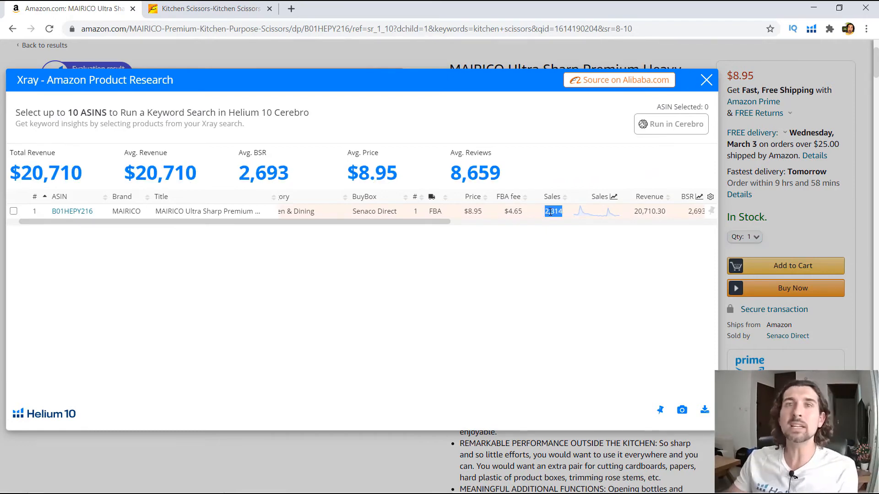
left_click(706, 80)
- Extract the MAIRICO listing's reviews with Review Insights, limited to one- to three-star reviews with images
scroll(806, 73, "up", 3)
left_click(811, 28)
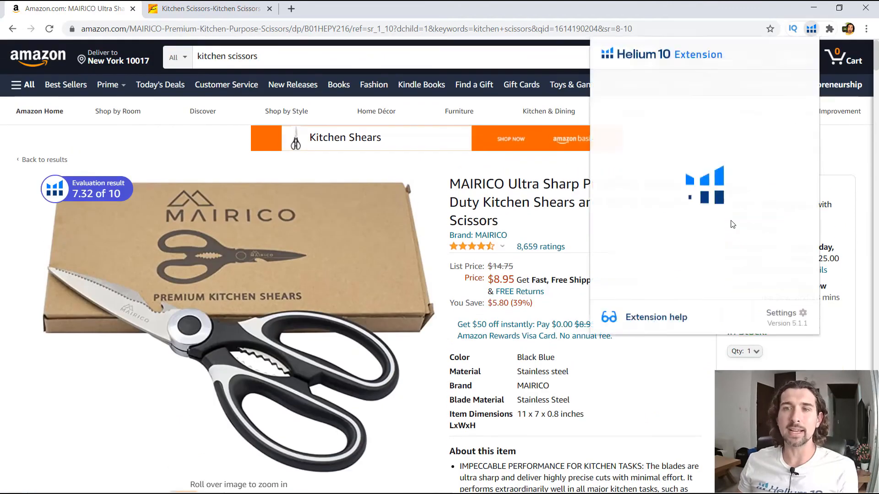
left_click(683, 255)
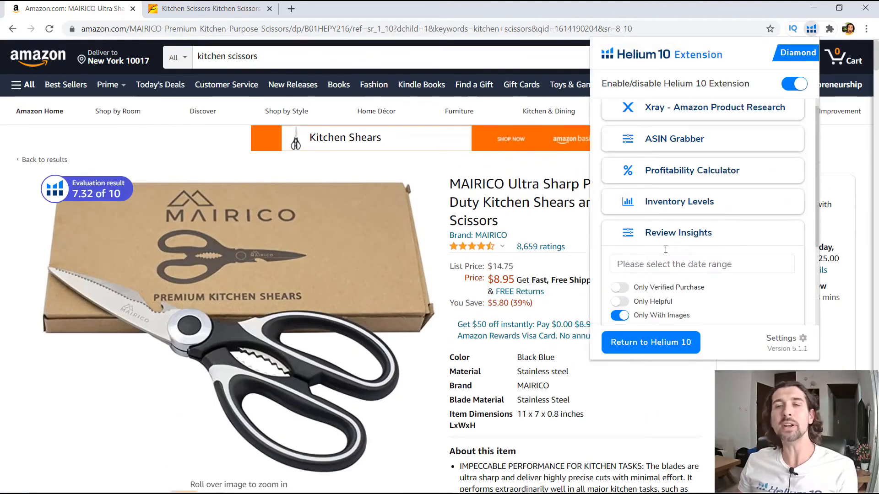
scroll(677, 247, "down", 3)
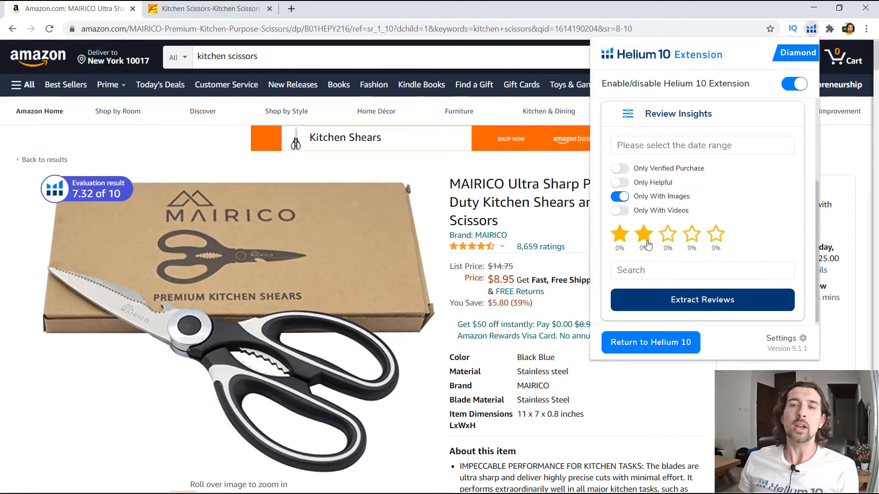
left_click(620, 197)
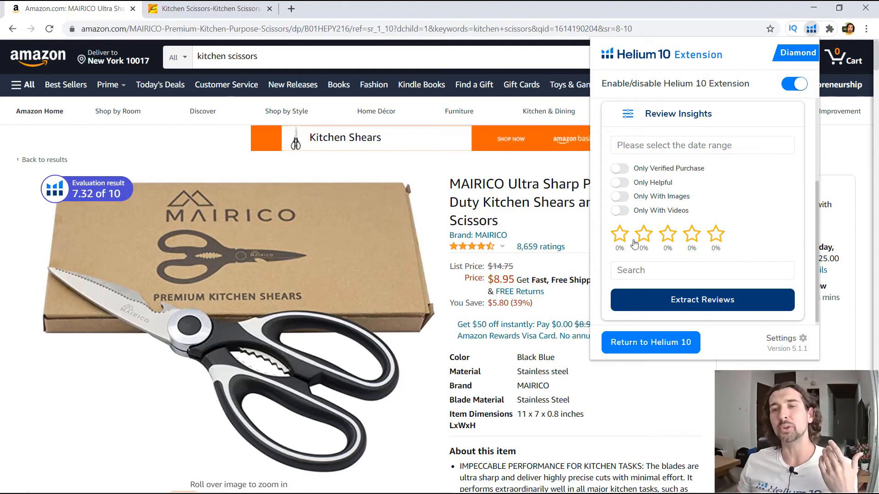
left_click(669, 233)
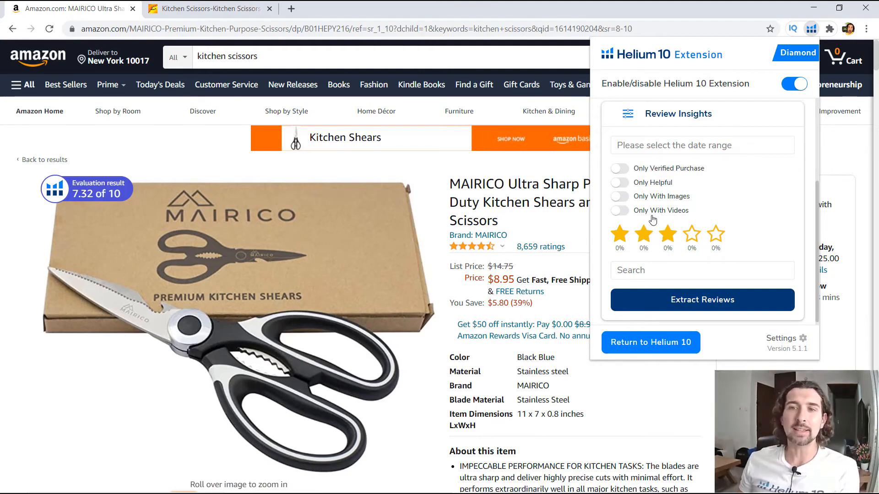
left_click(620, 197)
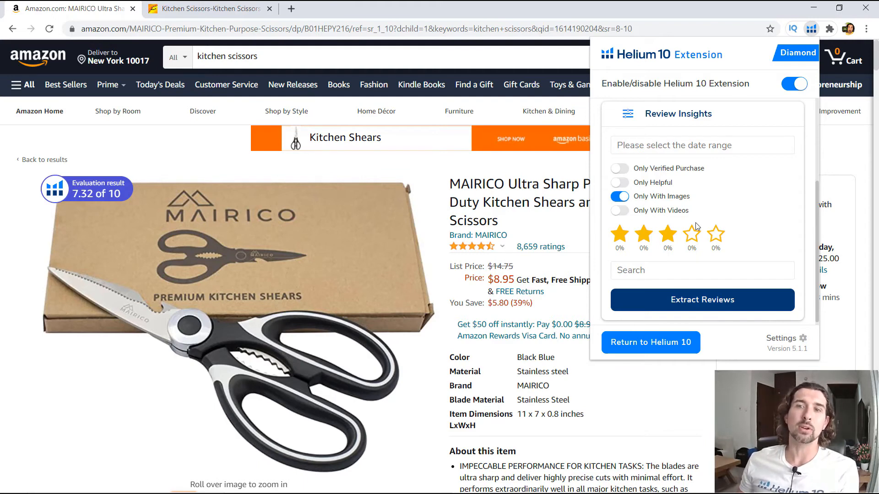
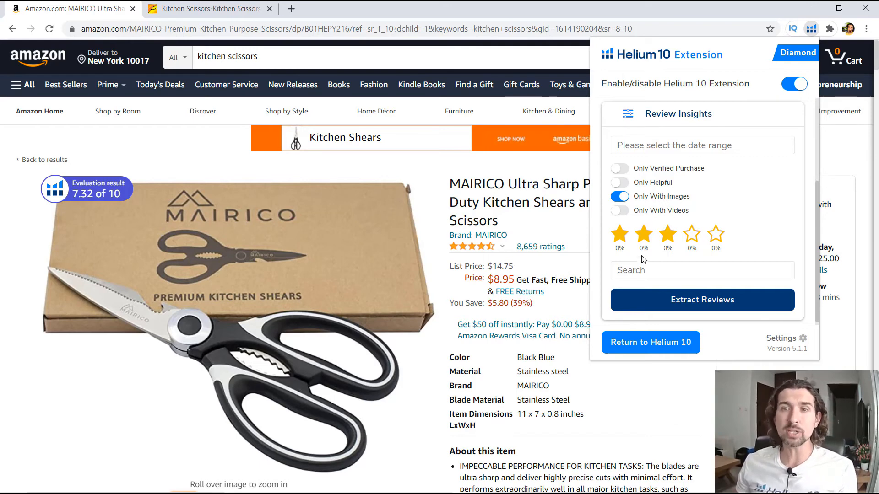
left_click(709, 300)
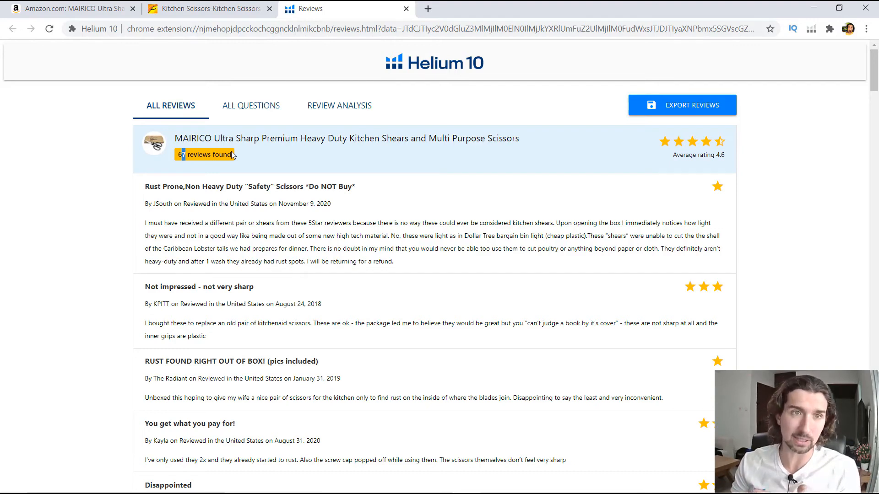
- Open the extracted "Rust Prone,Non Heavy Duty" review in its own tab, view its customer photo, and close the tab
scroll(193, 142, "down", 2)
scroll(193, 142, "up", 1)
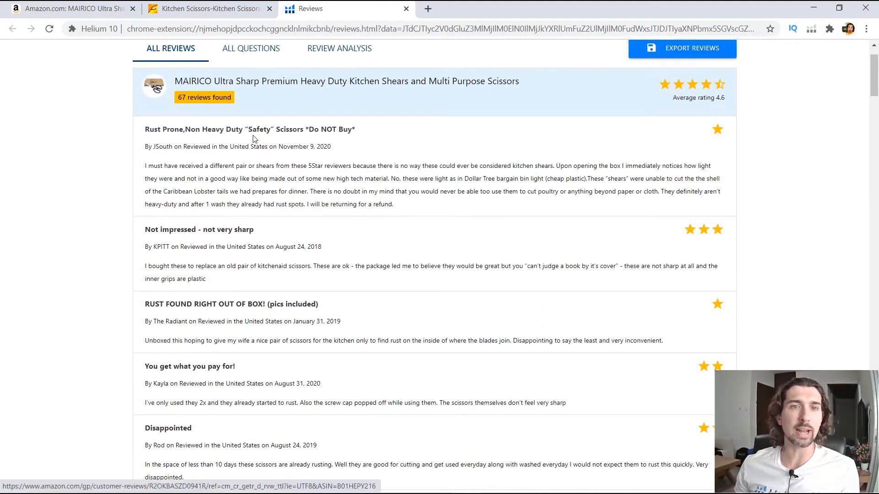
scroll(254, 165, "up", 1)
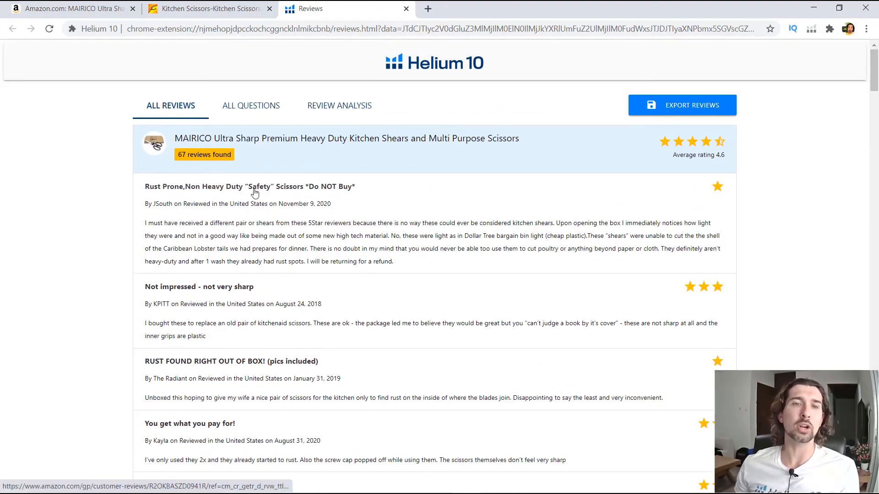
right_click(194, 188)
left_click(231, 194)
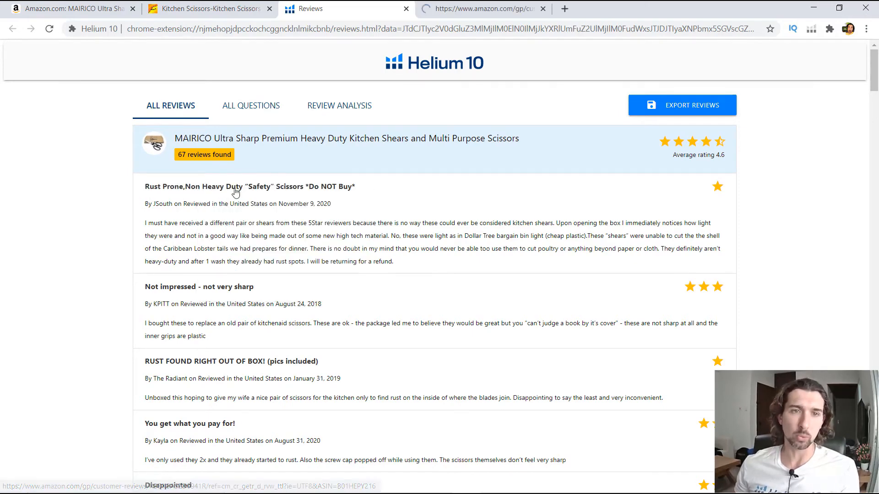
left_click(532, 9)
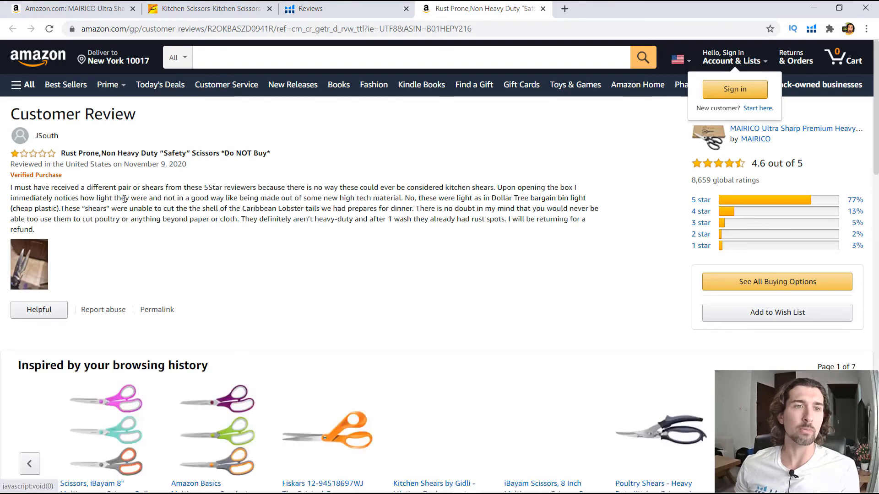
left_click(33, 270)
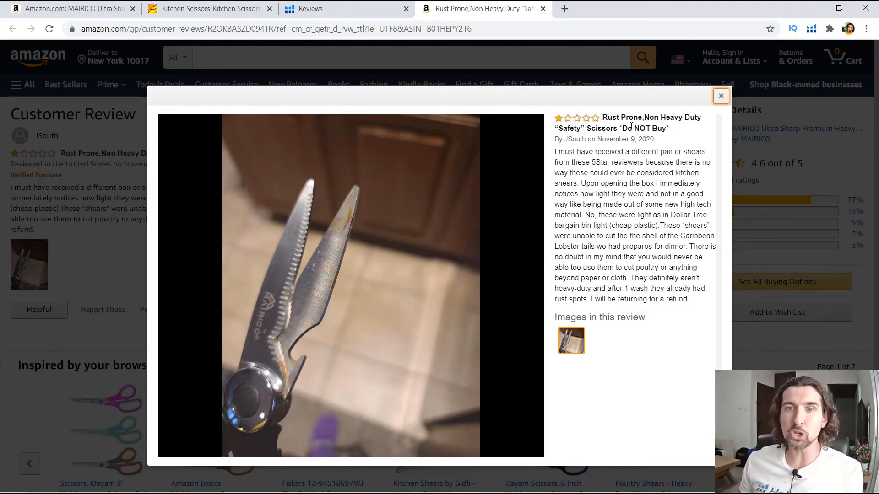
left_click(722, 96)
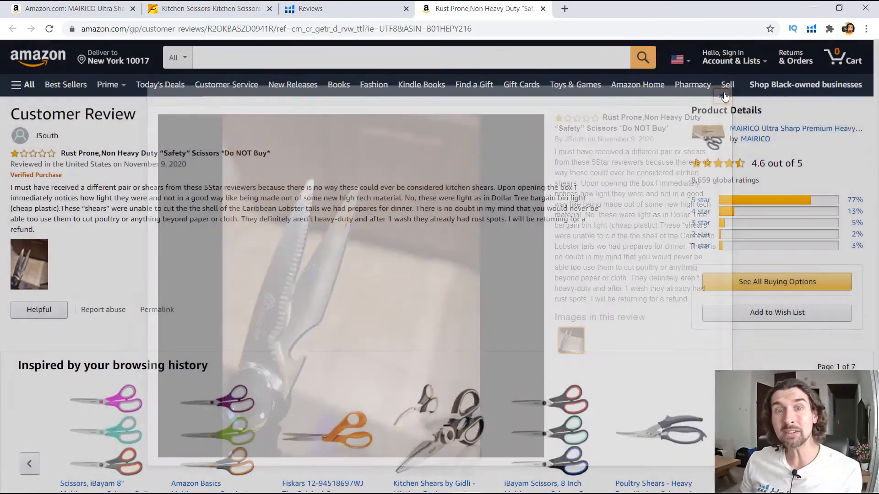
left_click(543, 9)
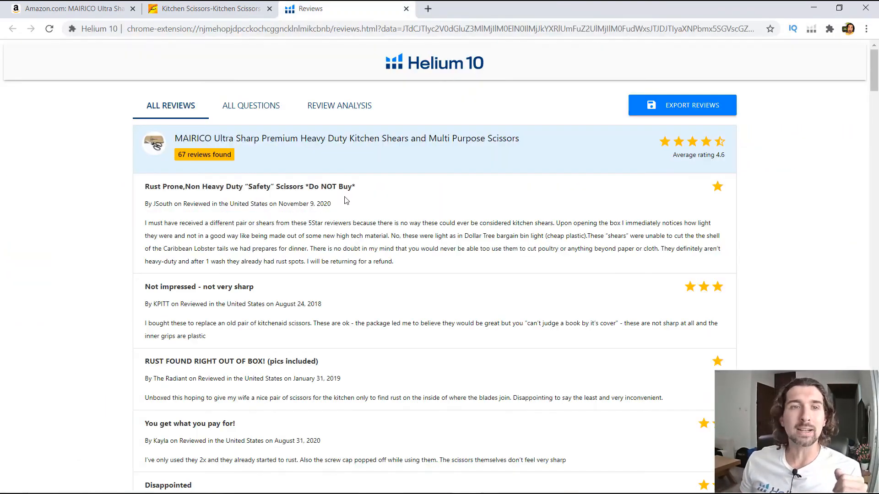
- Open the "RUST FOUND RIGHT OUT OF BOX! (pics included)" review in a new tab and enlarge its second photo
scroll(356, 185, "down", 3)
scroll(405, 192, "down", 1)
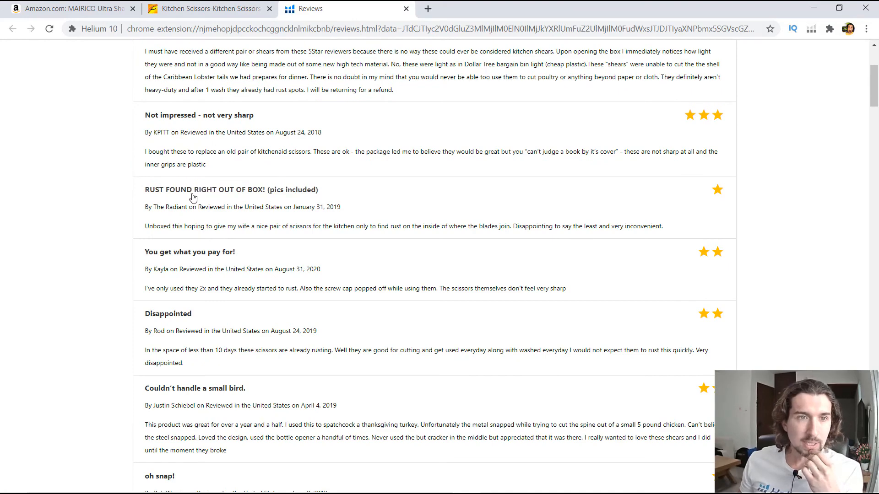
right_click(224, 193)
left_click(257, 197)
key("ctrl+Tab")
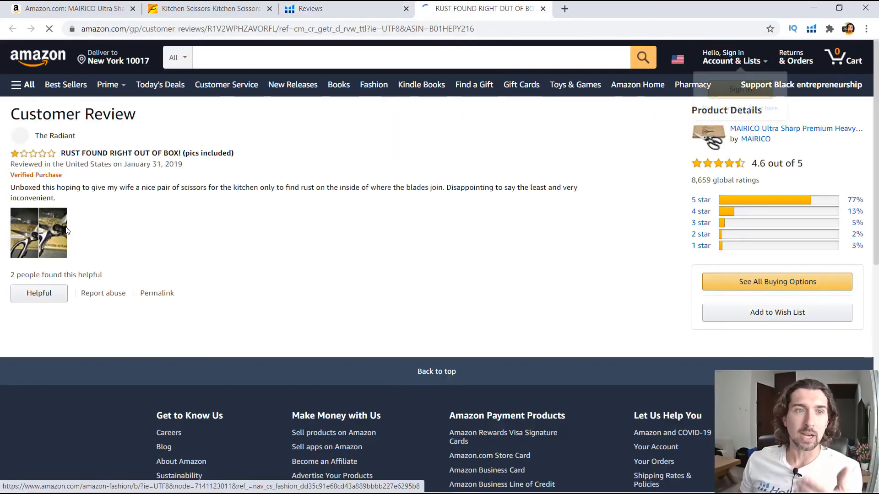
left_click(57, 232)
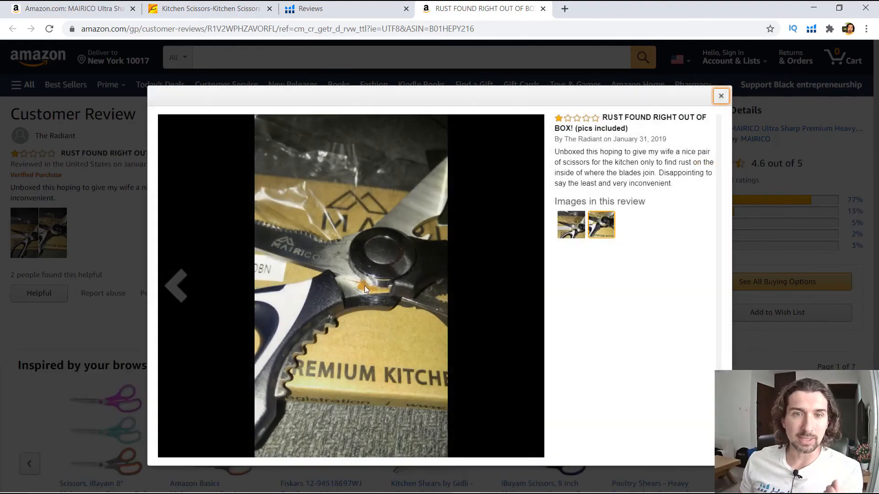
- Look at both customer photos in the "RUST FOUND RIGHT OUT OF BOX!" review, and close the review's tab
left_click(722, 96)
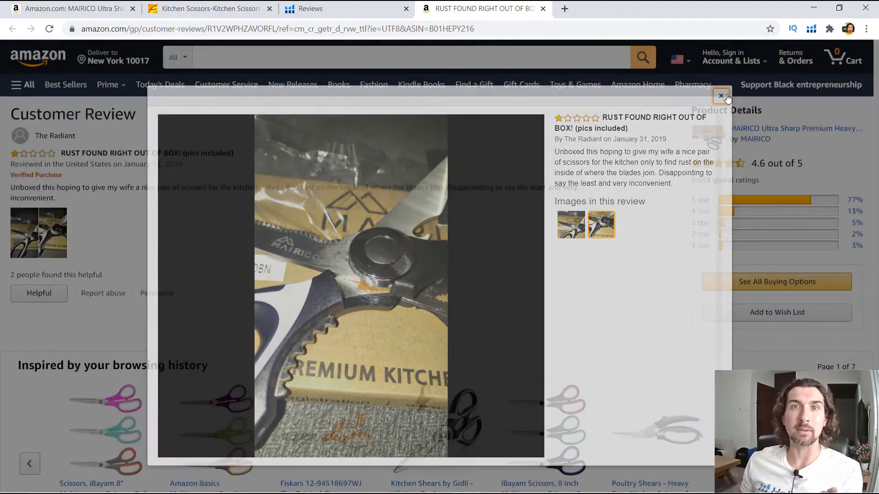
left_click(25, 232)
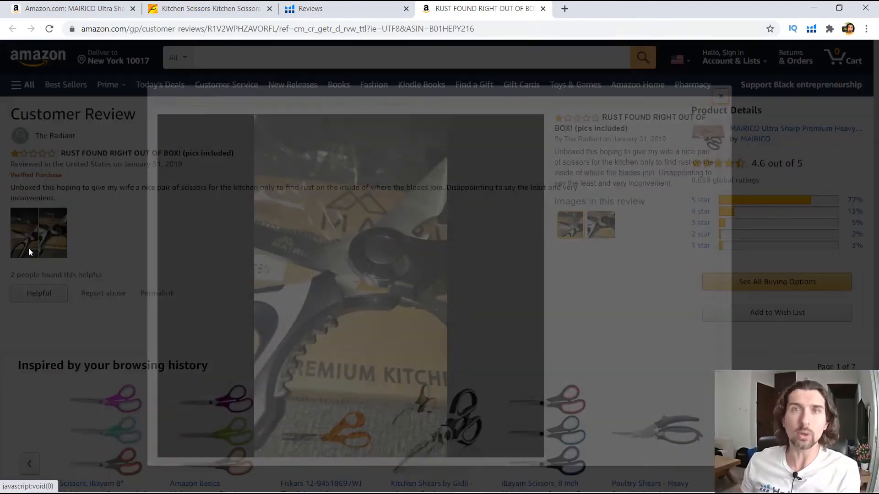
left_click(721, 96)
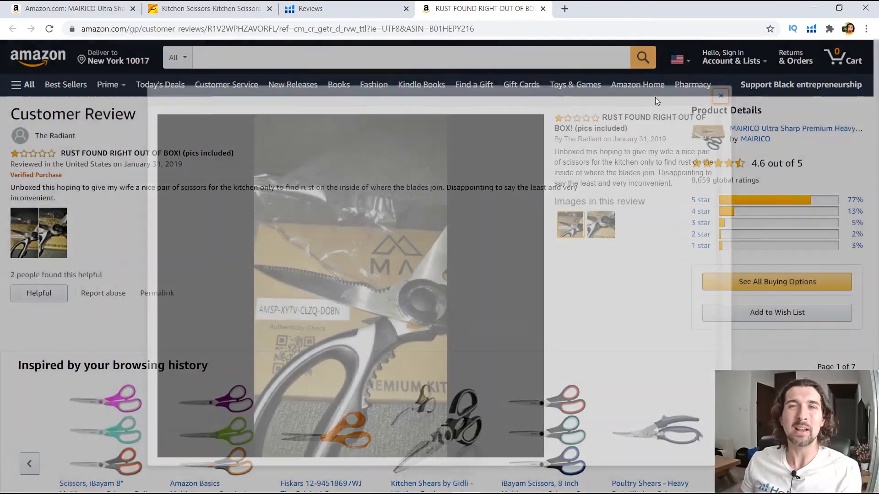
left_click(65, 242)
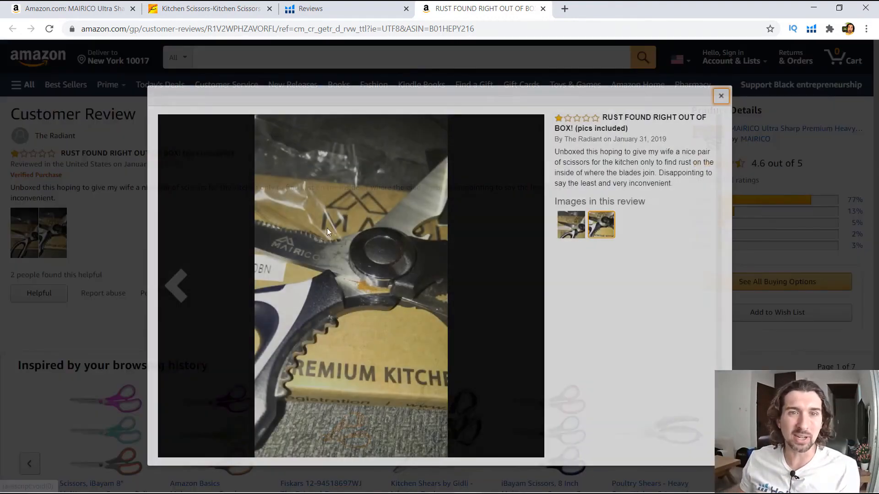
left_click(724, 96)
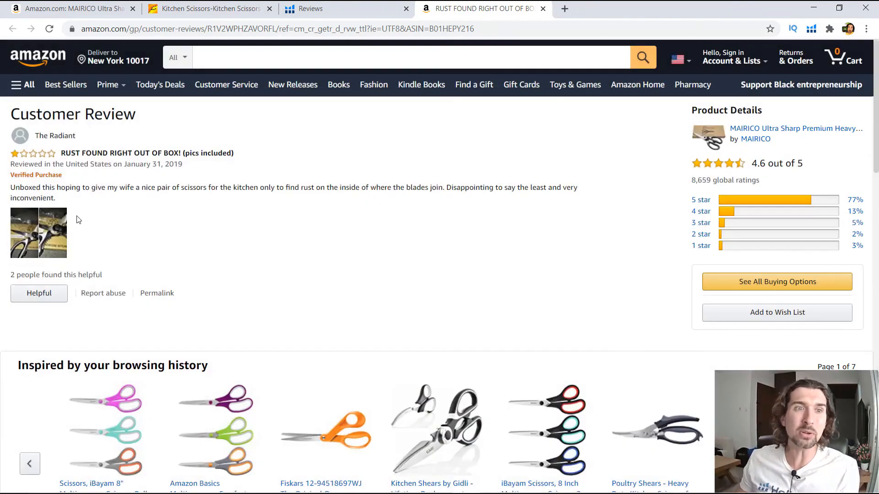
left_click(543, 9)
- Find the two-star "Couldn't handle a small bird." review in the extracted list and open it in a new tab with its photo enlarged
scroll(492, 171, "down", 3)
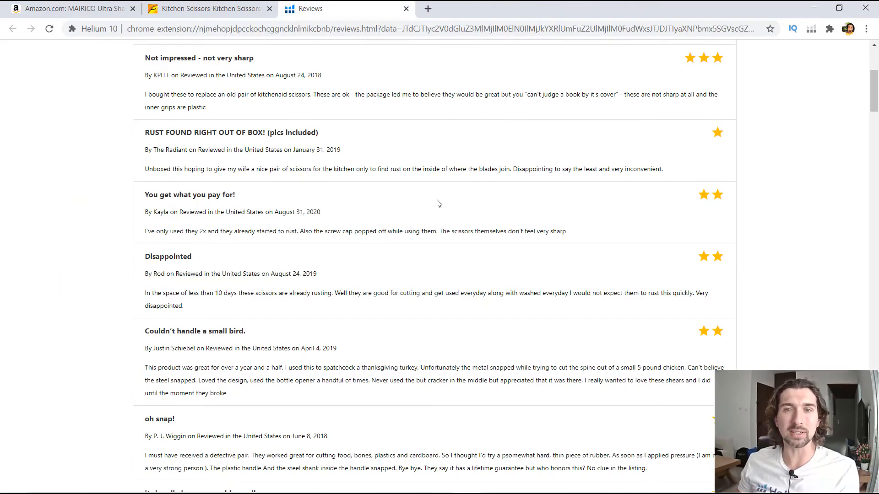
scroll(348, 248, "down", 1)
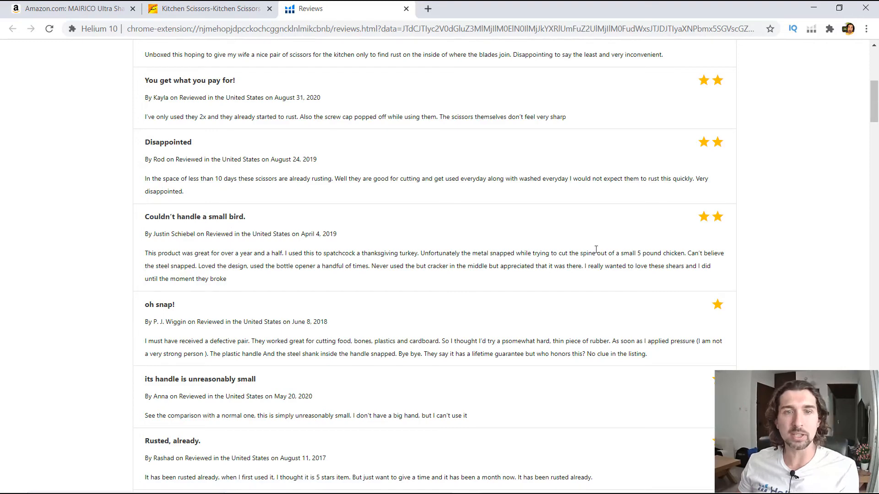
left_click_drag(361, 254, 409, 254)
left_click(420, 254)
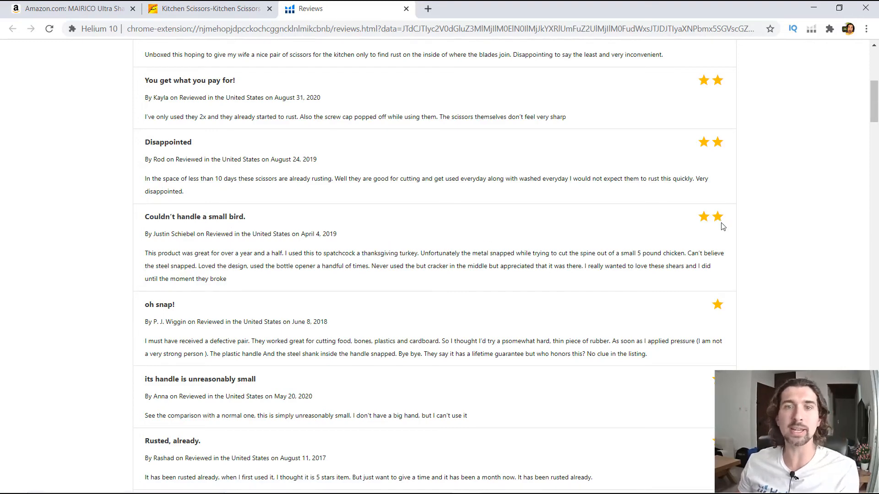
right_click(227, 217)
left_click(249, 224)
key("ctrl+Tab")
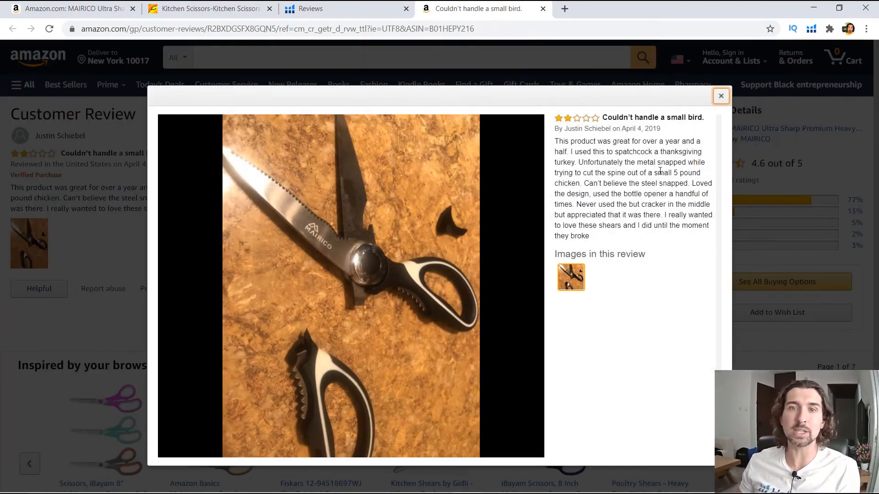
- View the review's photo of the broken scissors once more and close the review's tab
left_click(721, 96)
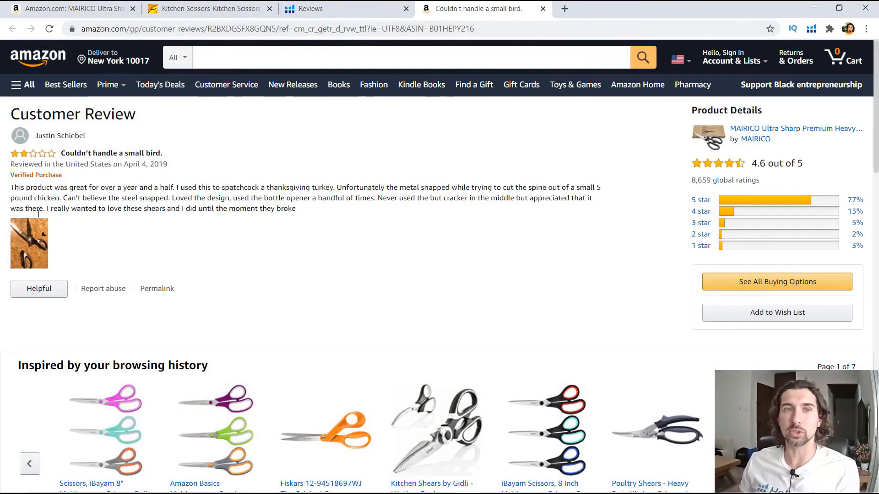
left_click(42, 242)
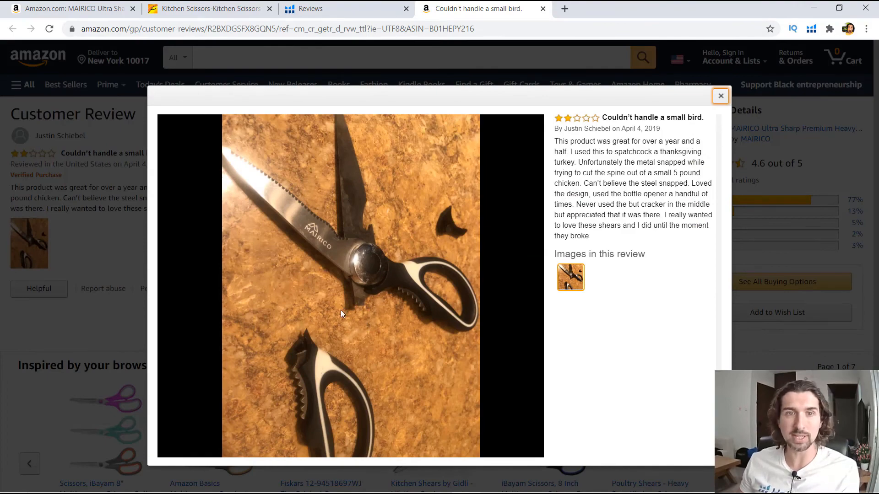
left_click(721, 96)
left_click(543, 9)
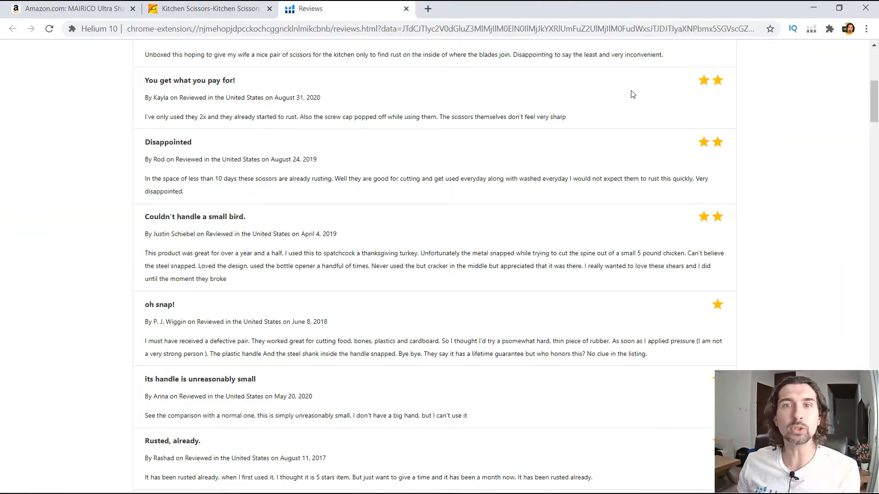
- Display all extracted customer questions for the MAIRICO listing and read the question about cutting up an onion
scroll(602, 128, "up", 7)
scroll(247, 191, "up", 1)
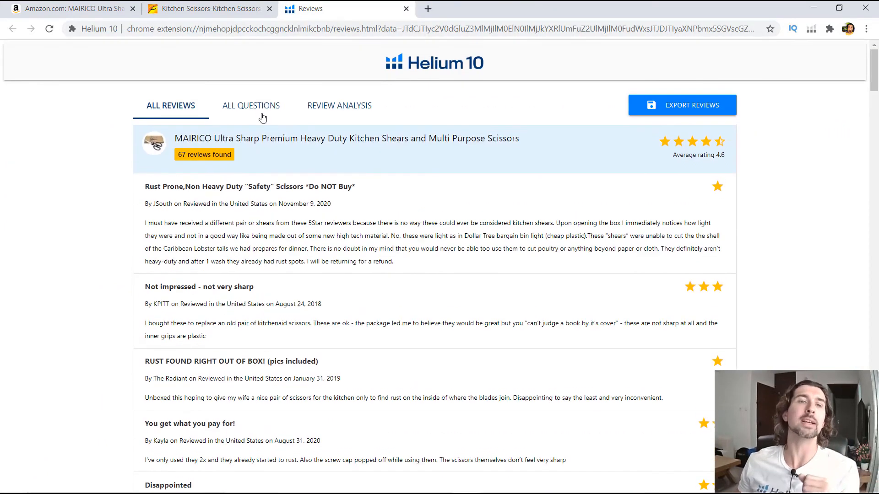
left_click(236, 115)
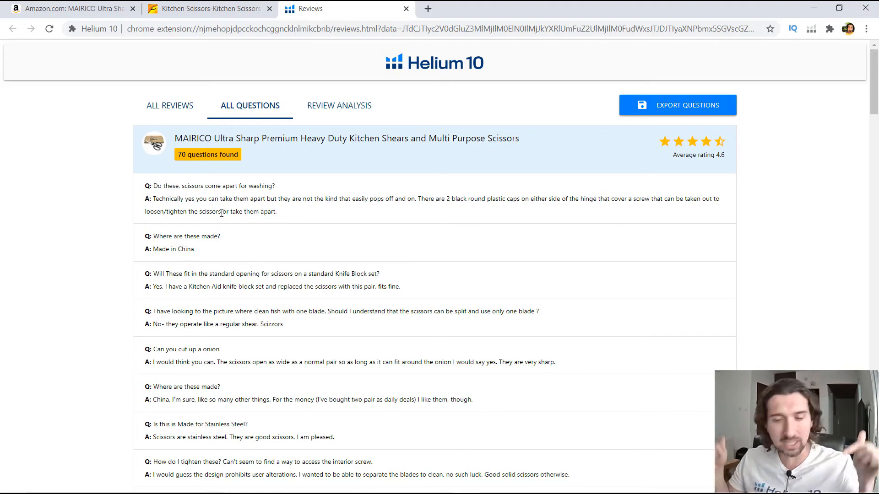
scroll(183, 330, "down", 1)
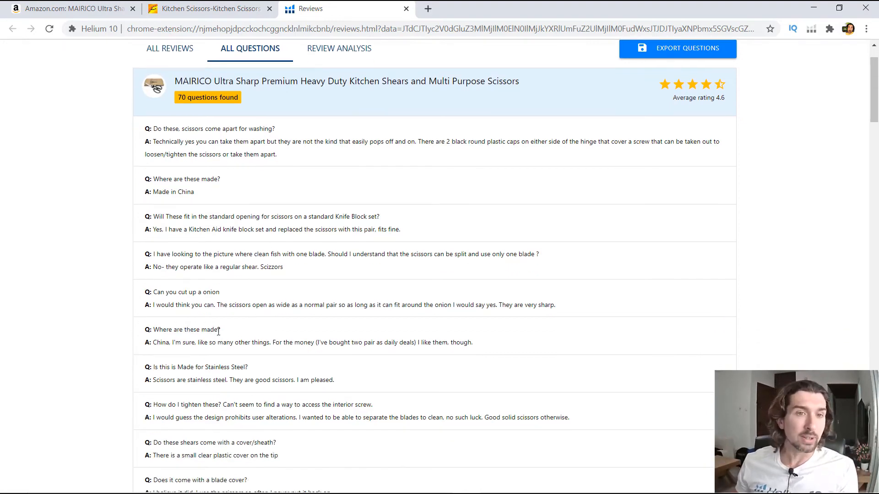
left_click_drag(172, 302, 202, 292)
left_click(202, 292)
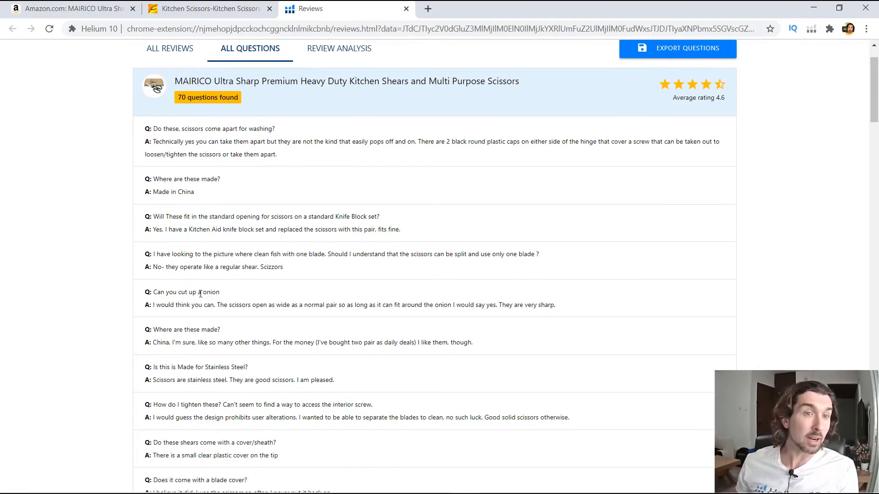
- Read the customer questions about a cover/sheath and a blade cover, and return to the start of the question list
scroll(202, 293, "down", 2)
left_click_drag(165, 329, 249, 309)
left_click(224, 330)
left_click(272, 329)
scroll(272, 328, "down", 1)
left_click(255, 320)
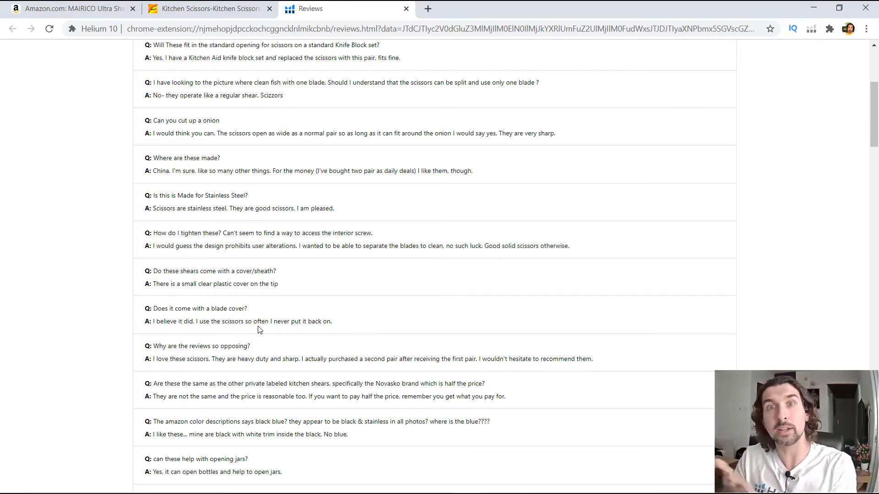
scroll(239, 359, "up", 5)
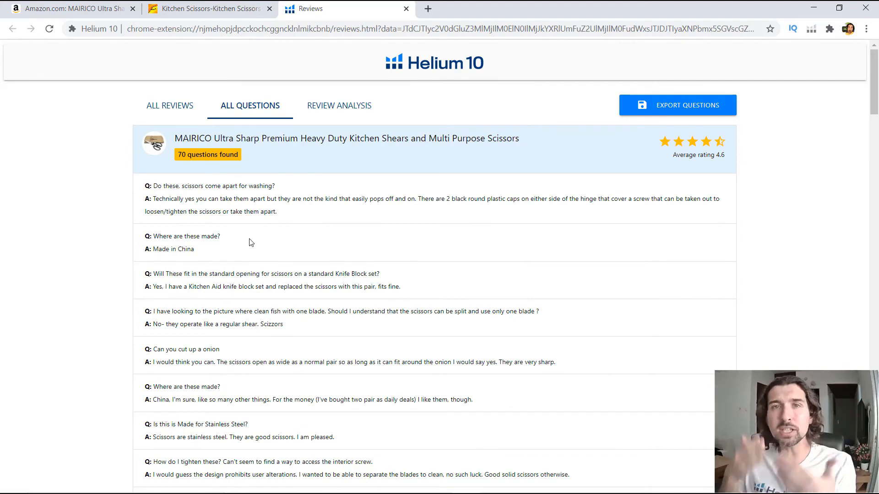
- Show the review analysis of recurring phrases and expand the reviews grouped under "2 weeks"
left_click(336, 112)
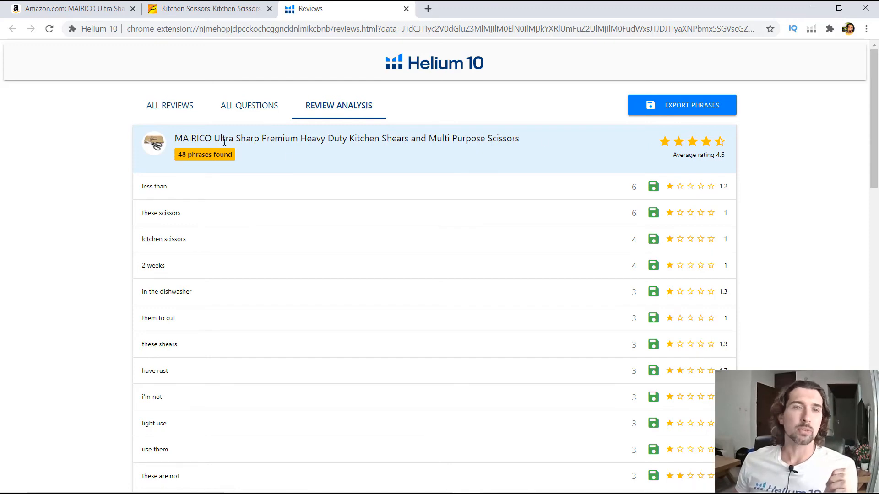
left_click(196, 120)
left_click(315, 106)
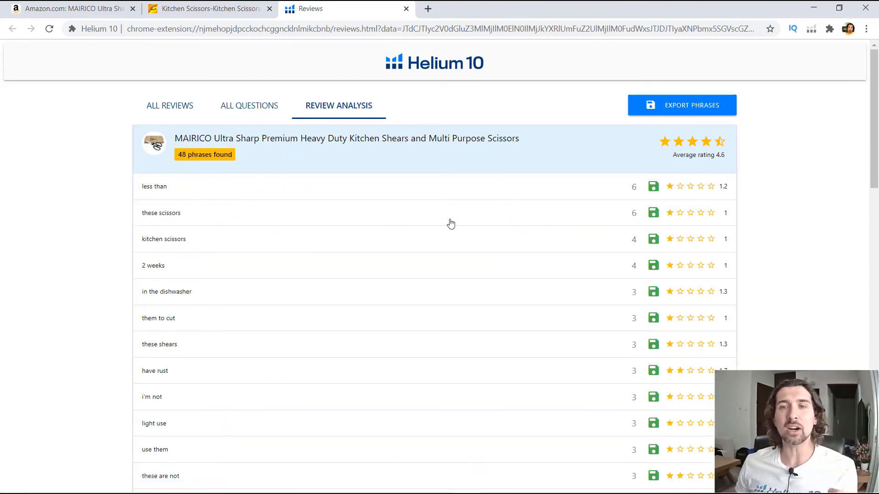
scroll(159, 196, "down", 1)
left_click(165, 217)
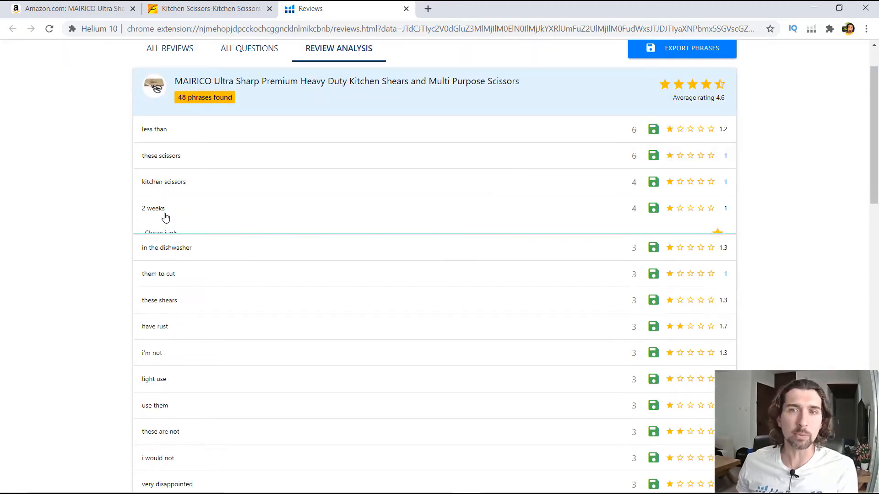
scroll(167, 215, "down", 2)
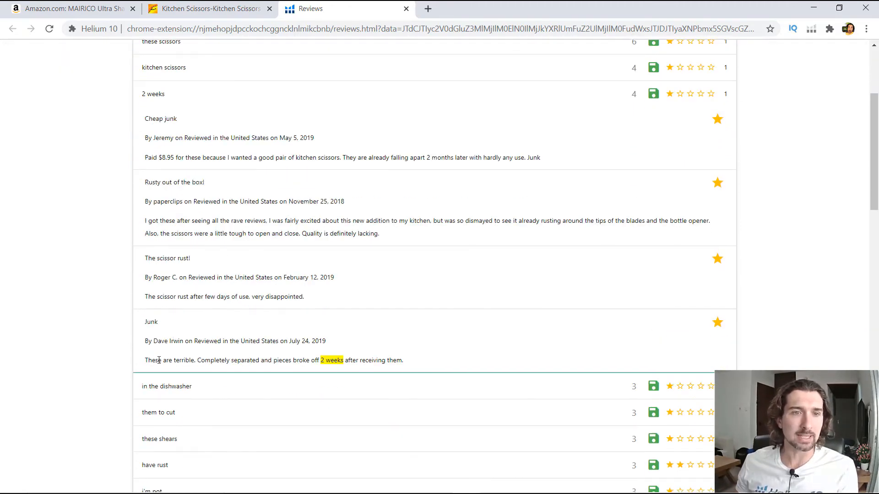
- Read the "Junk" review around its highlighted "2 weeks" phrase, and collapse that phrase's reviews
left_click_drag(159, 361, 250, 360)
left_click(246, 358)
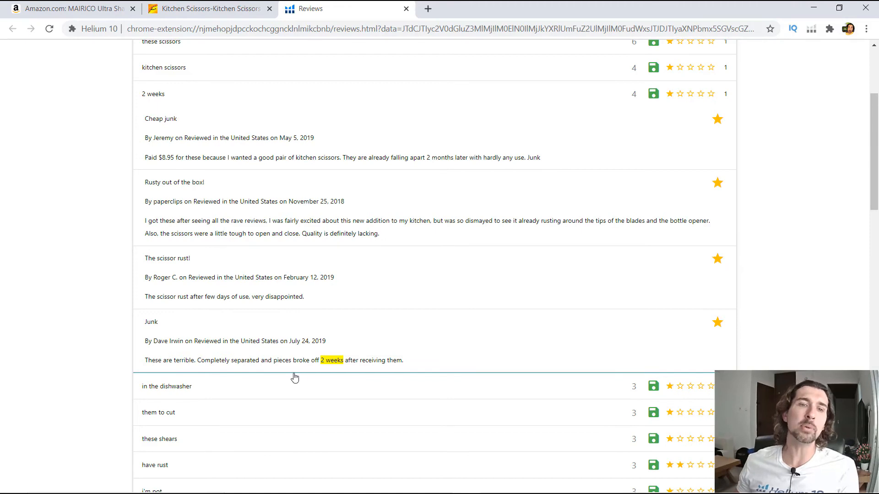
left_click_drag(324, 361, 348, 360)
scroll(219, 243, "up", 3)
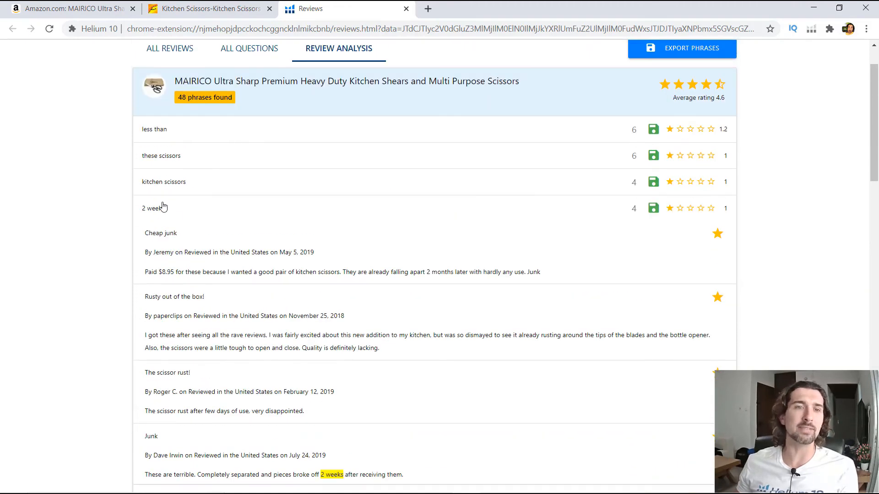
left_click(180, 209)
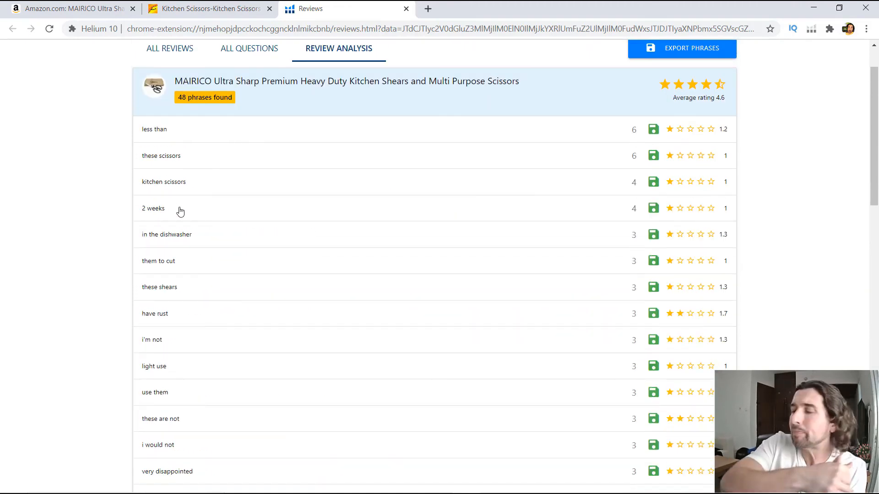
scroll(332, 212, "up", 2)
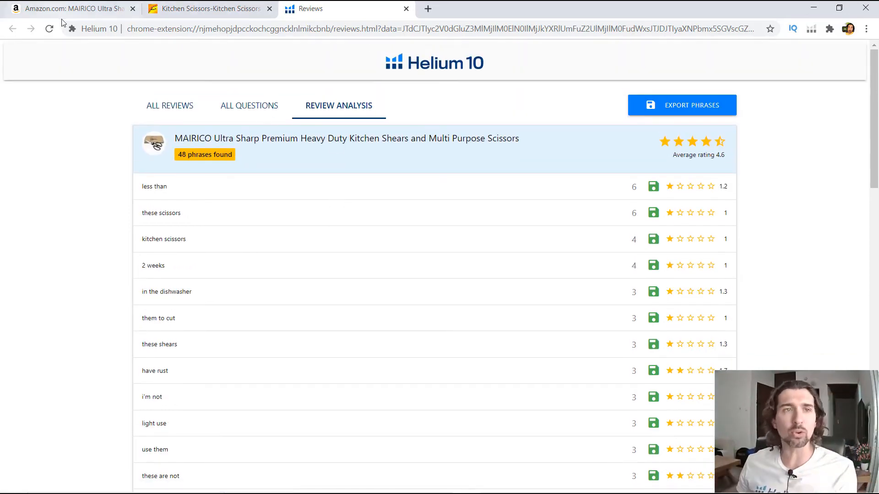
- Extract the MAIRICO listing's reviews again with Review Insights, adding four- and five-star ratings so all star levels are included
left_click(78, 6)
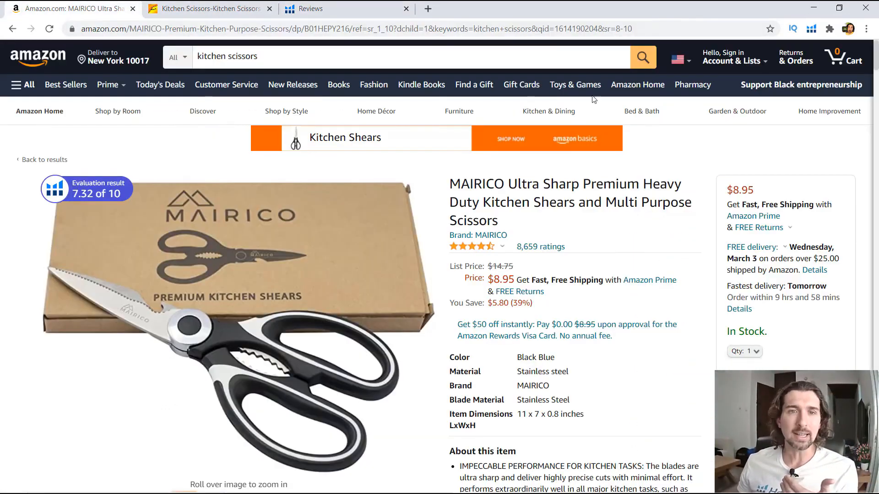
left_click(811, 29)
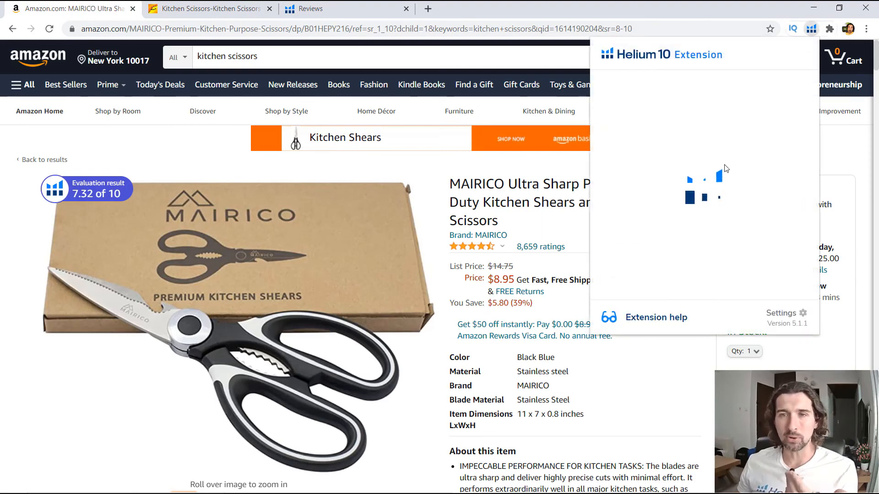
left_click(689, 244)
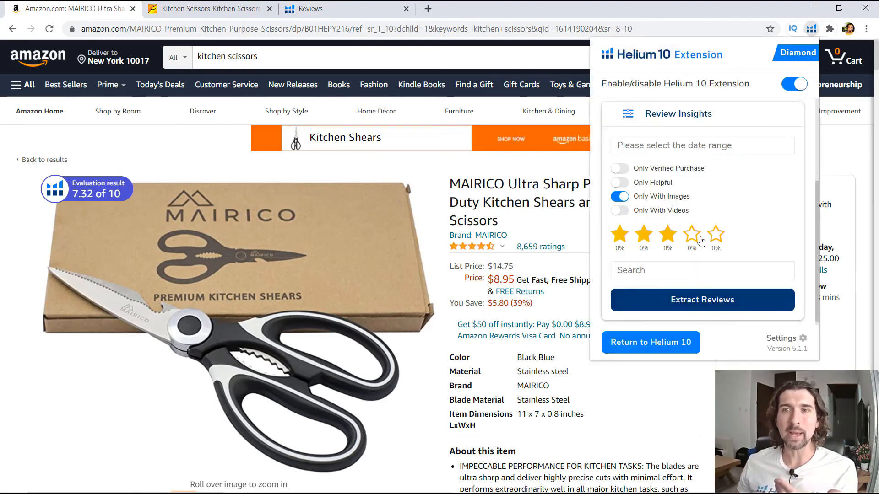
left_click(691, 234)
left_click(716, 234)
left_click(717, 295)
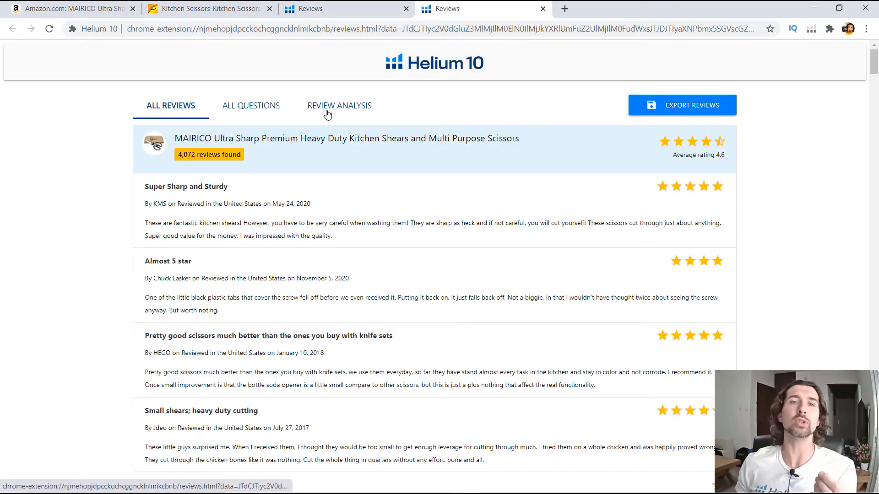
- Show the phrase analysis of the new extraction and check the reviews under "very sharp", collapsing them again
left_click(327, 114)
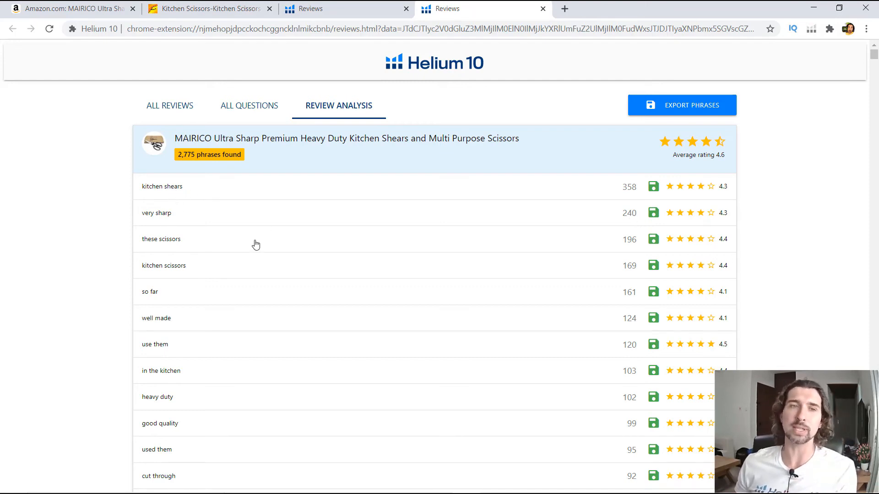
left_click(234, 220)
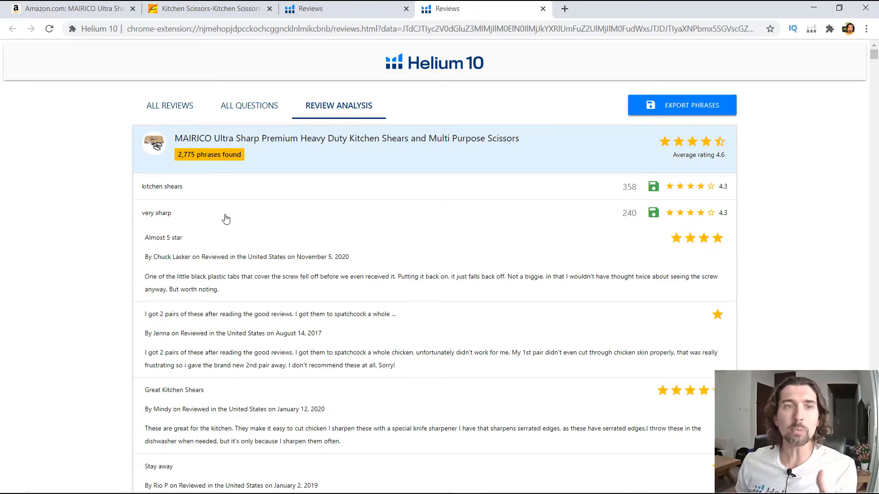
left_click(226, 219)
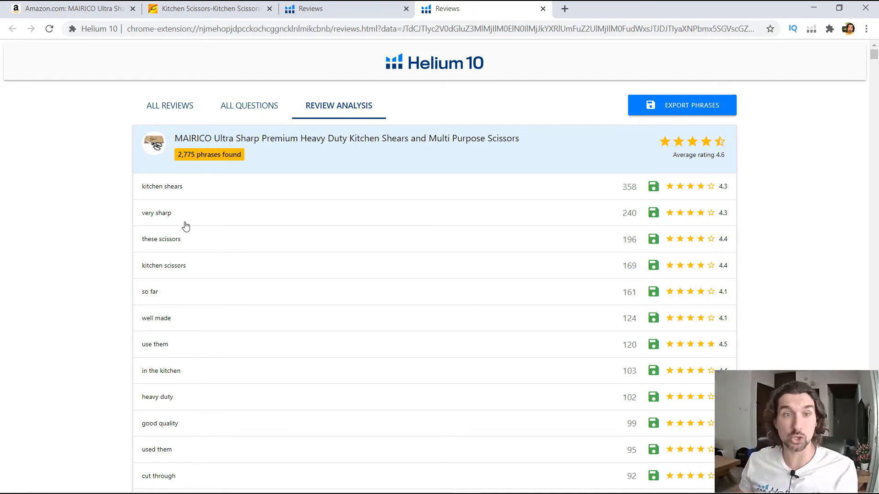
- Expand the reviews grouped under the phrase "use them"
scroll(183, 232, "down", 1)
scroll(164, 265, "down", 1)
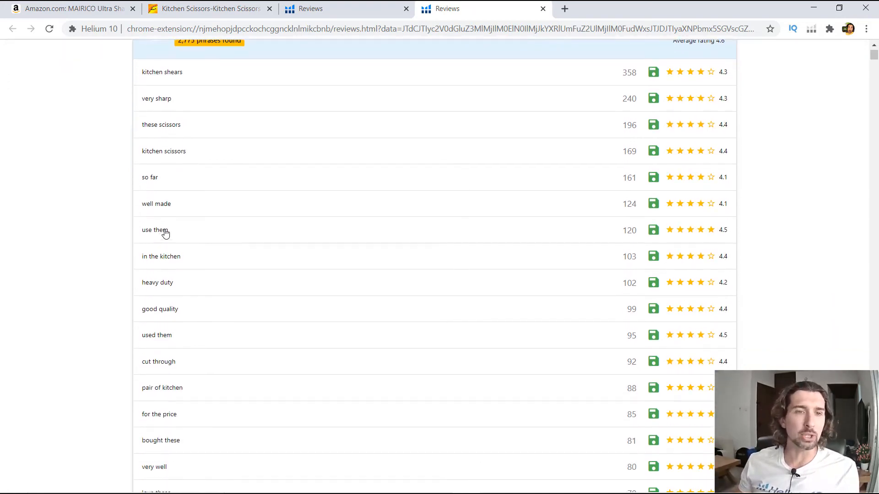
left_click(165, 235)
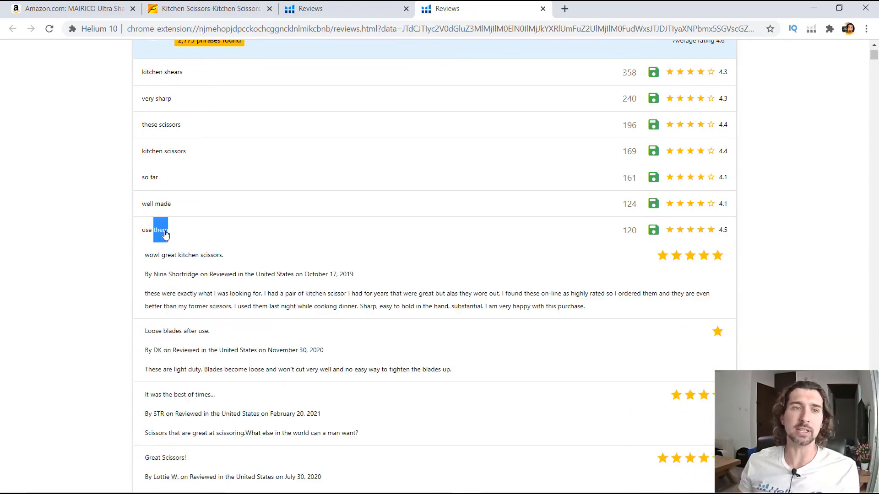
- Look through the reviews grouped under the phrase "use them" and collapse them again
left_click(167, 232)
left_click(168, 233)
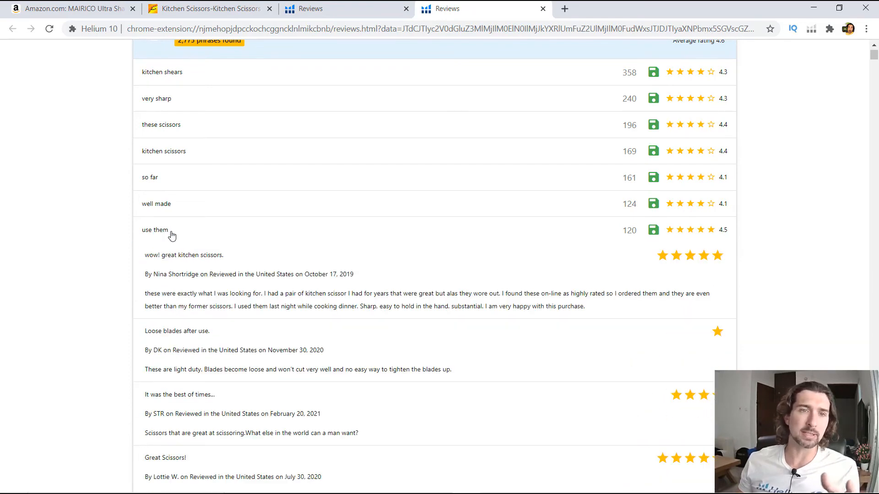
left_click(172, 236)
left_click(172, 235)
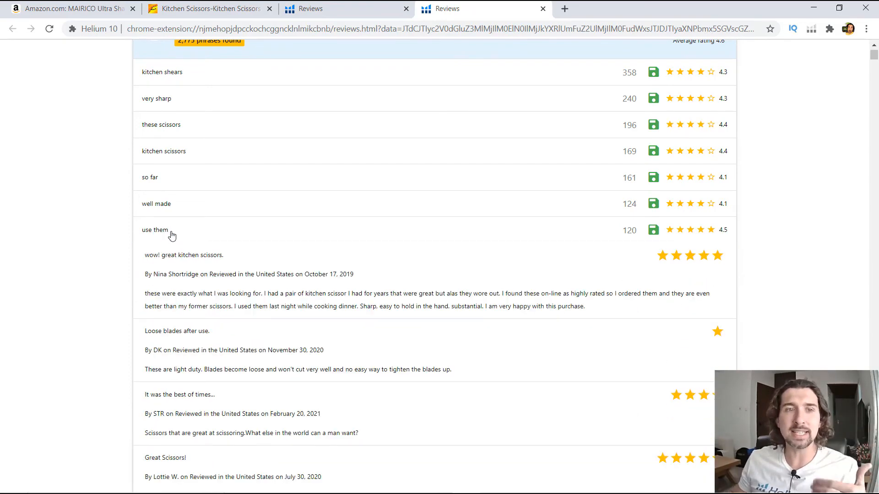
scroll(201, 236, "down", 15)
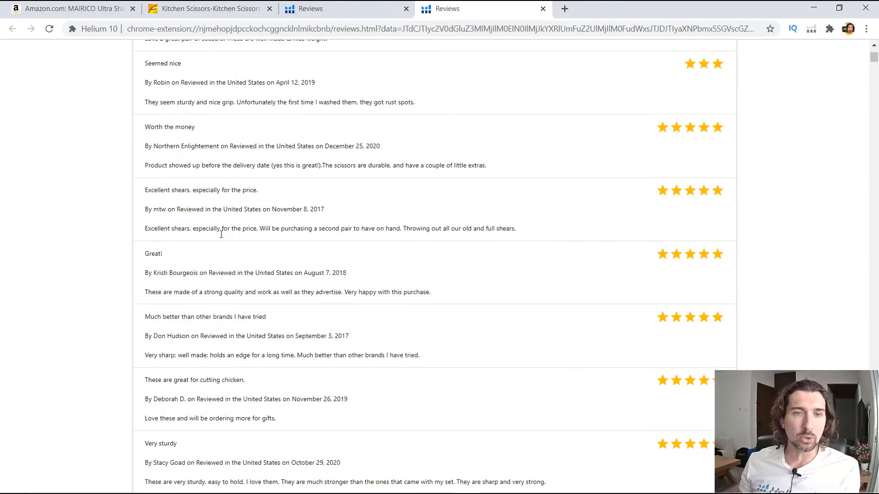
scroll(212, 249, "up", 15)
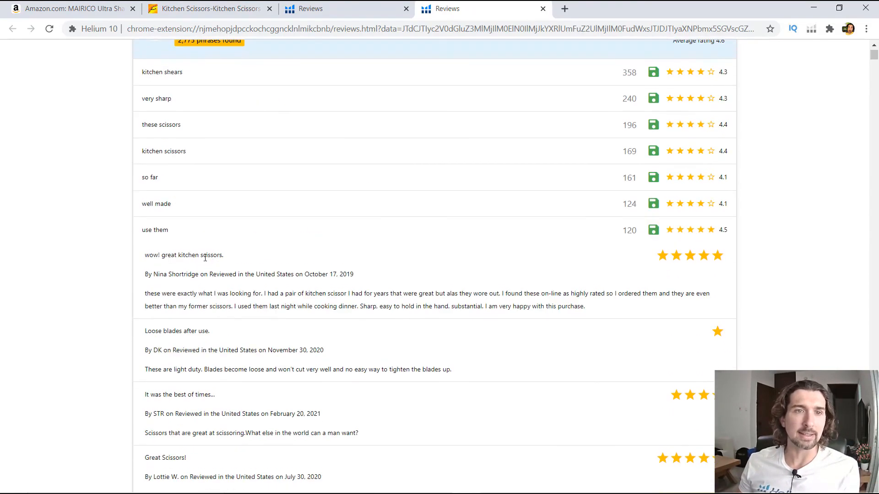
left_click(164, 236)
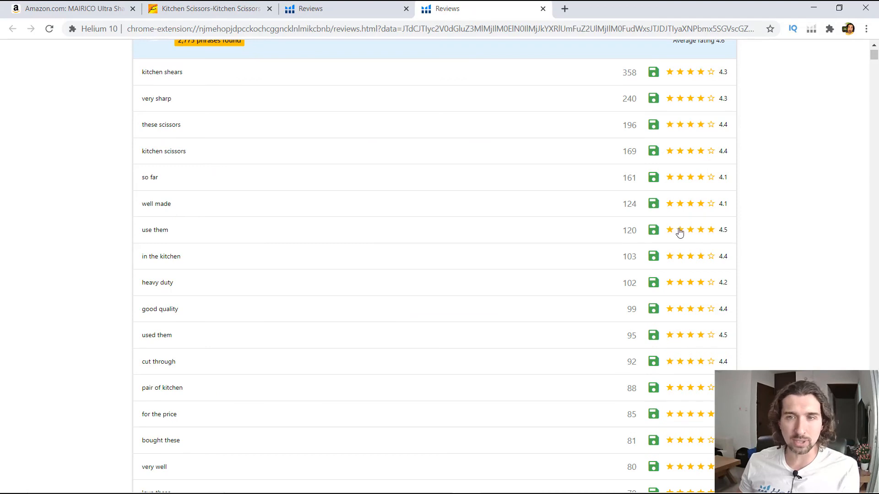
left_click(198, 231)
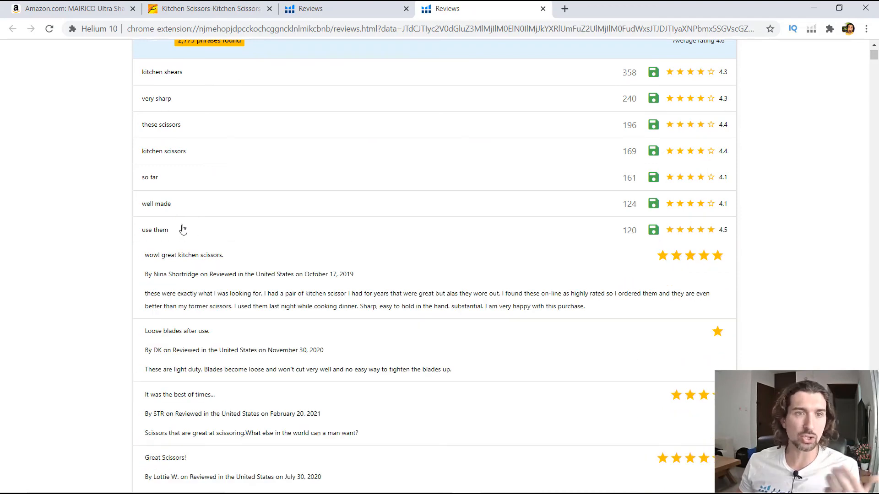
left_click(182, 229)
- Expand the reviews grouped under the phrase "for the price"
scroll(165, 232, "down", 1)
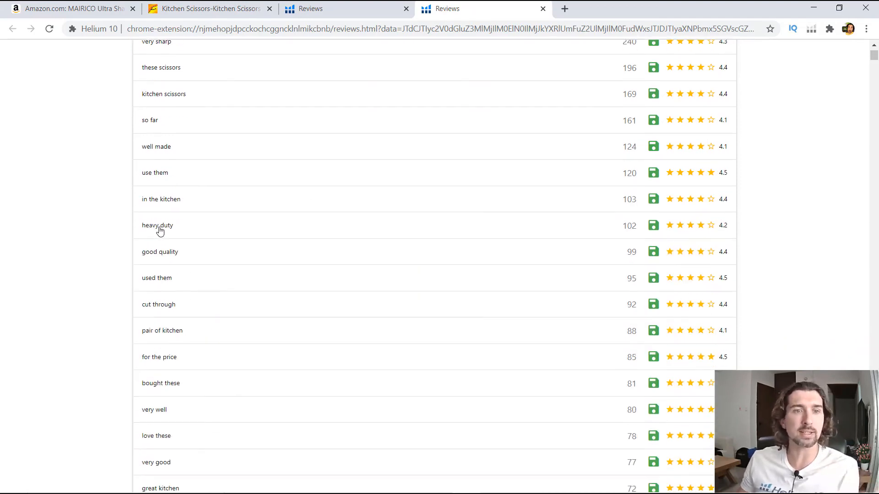
scroll(174, 233, "down", 2)
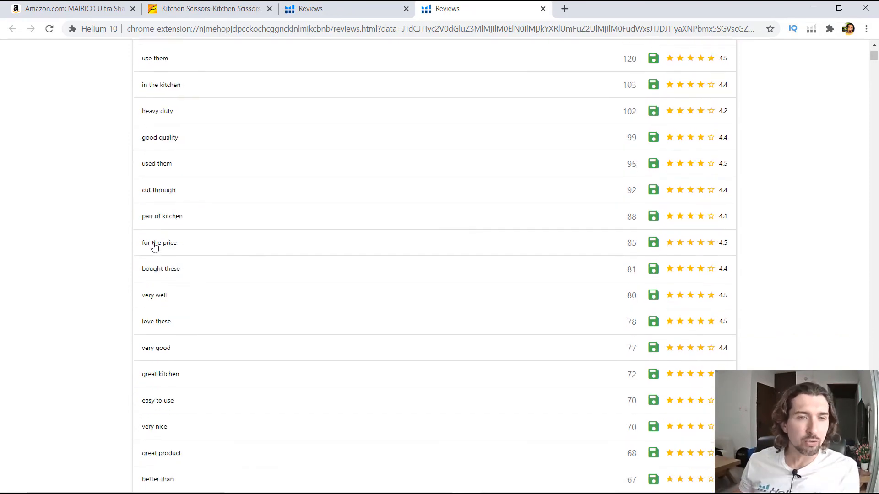
left_click(159, 245)
left_click(163, 246)
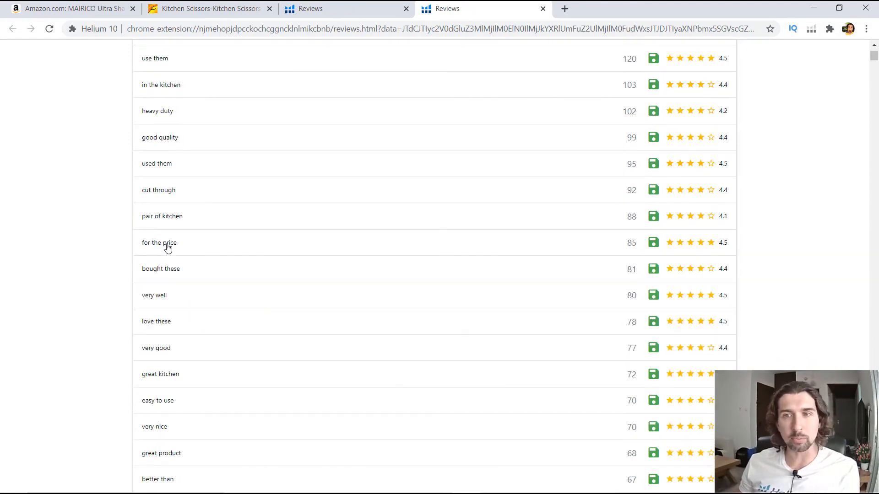
left_click(167, 245)
left_click(175, 246)
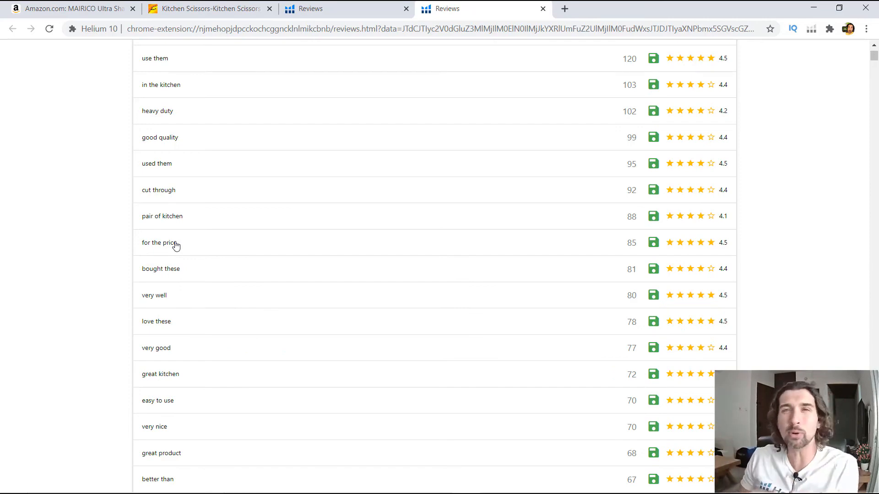
left_click(176, 245)
left_click(175, 246)
left_click(180, 249)
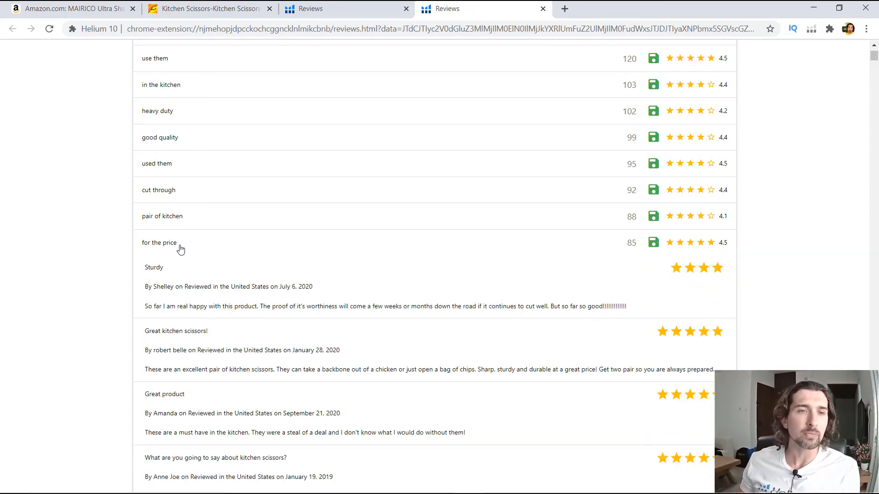
- Check the reviews under "as a gift", collapse them, and look over the phrases ranked above it
scroll(177, 274, "down", 10)
left_click(158, 321)
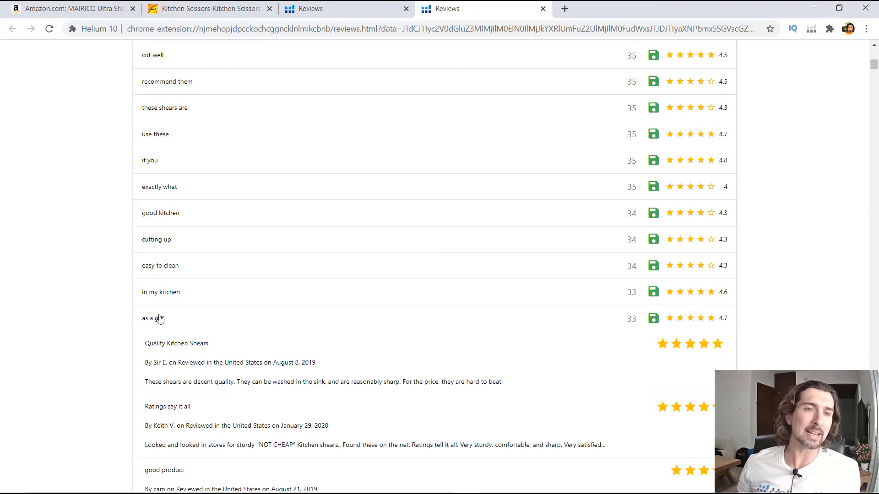
left_click(160, 323)
scroll(192, 320, "down", 1)
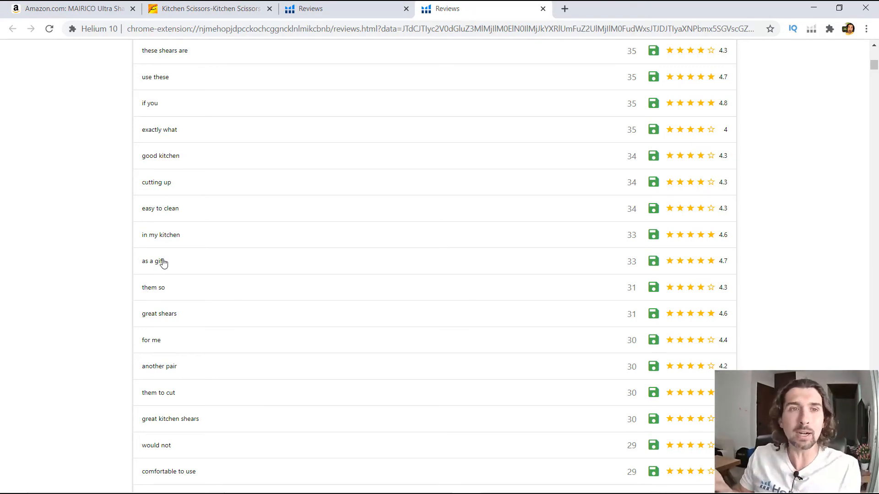
scroll(163, 263, "up", 3)
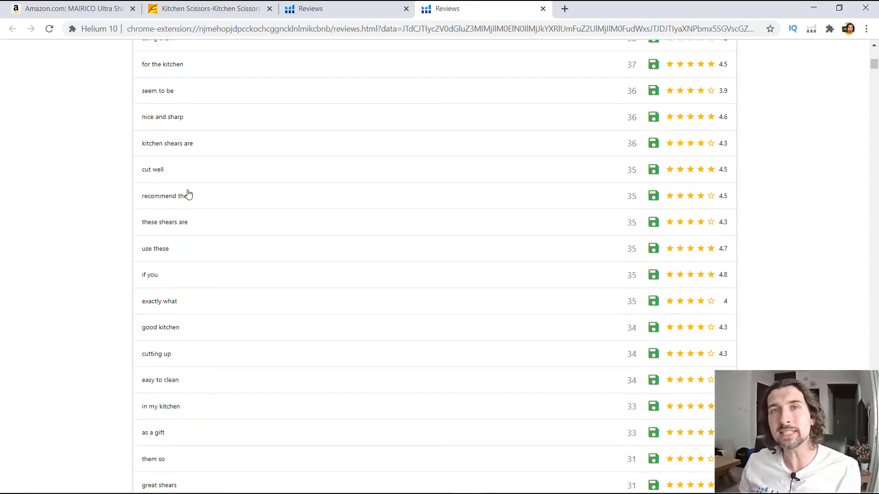
scroll(187, 193, "up", 2)
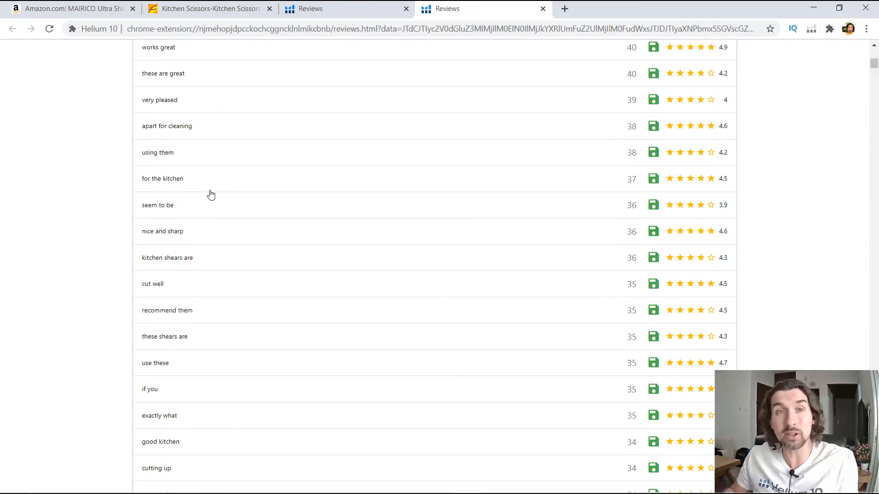
scroll(201, 194, "up", 3)
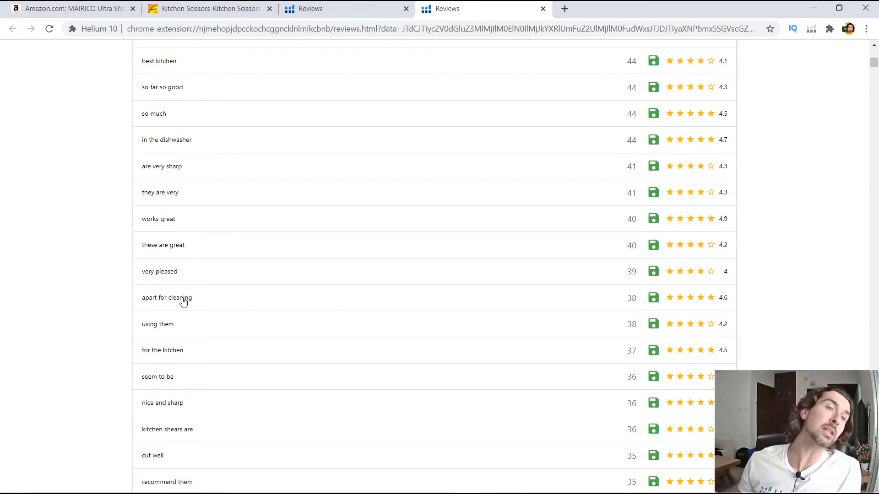
- Go through the phrase analysis, questions and reviews views of the extraction, finishing on the full list of reviews
scroll(183, 301, "up", 20)
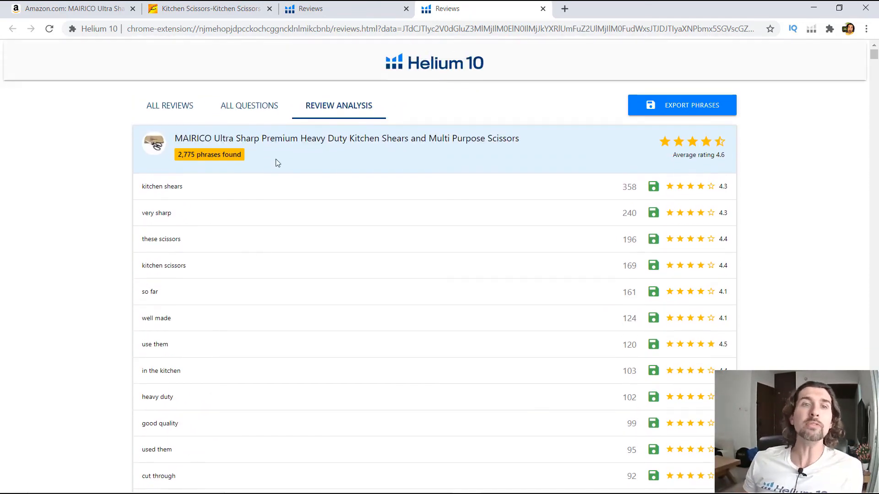
left_click(178, 110)
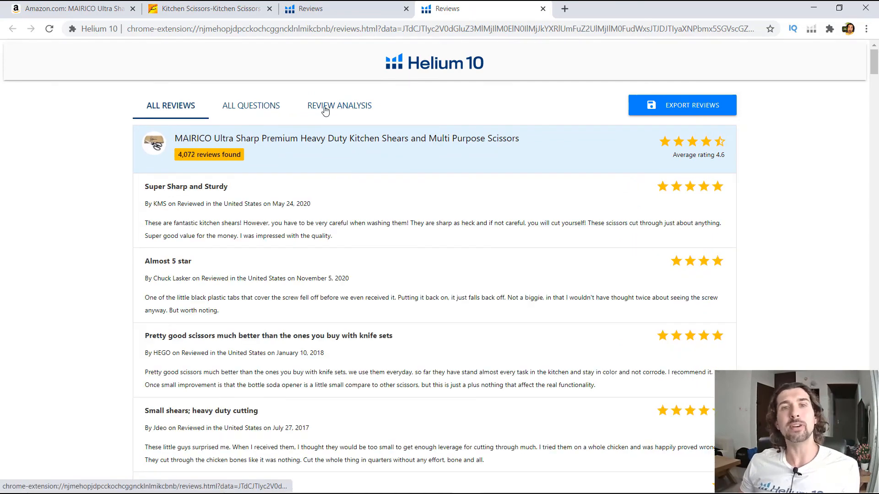
left_click(325, 110)
left_click(240, 108)
left_click(337, 108)
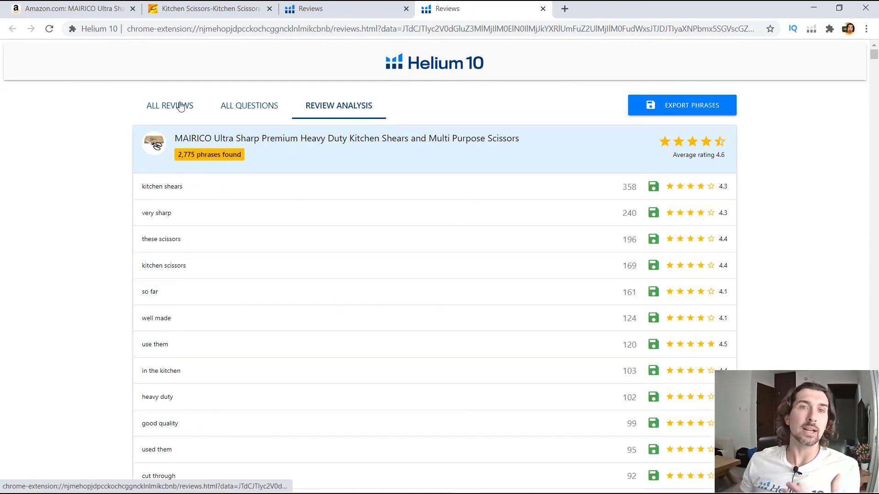
left_click(234, 113)
left_click(169, 105)
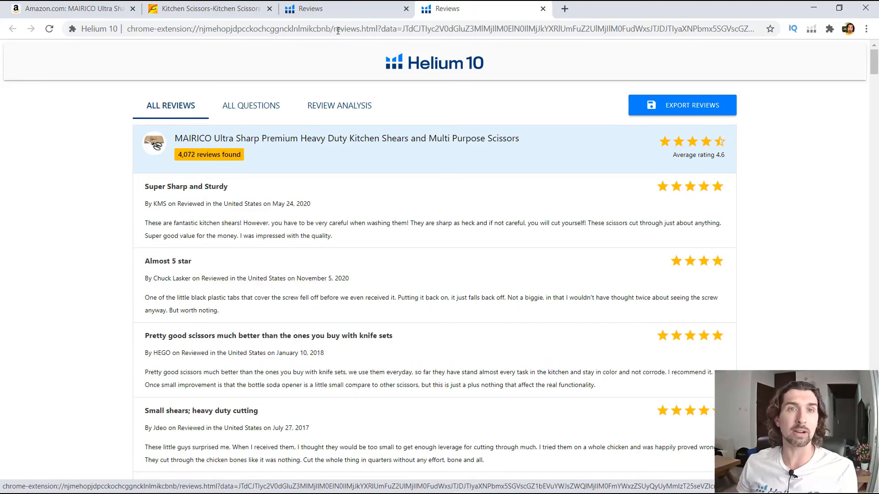
- Return to the MAIRICO listing on Amazon and check which tools the Helium 10 extension offers for it
left_click(104, 7)
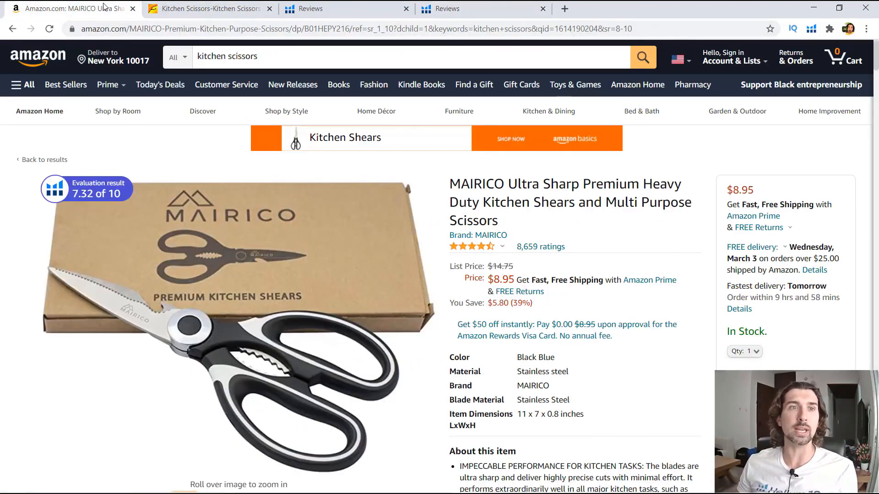
left_click(811, 29)
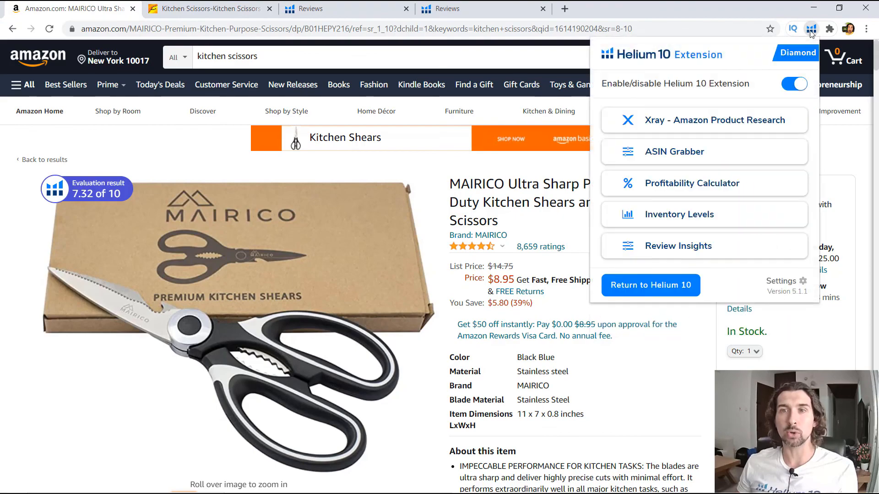
left_click(811, 29)
- Show the all-time price and sales-rank history in the MAIRICO listing's Helium 10 chart
scroll(537, 247, "down", 15)
scroll(475, 251, "up", 4)
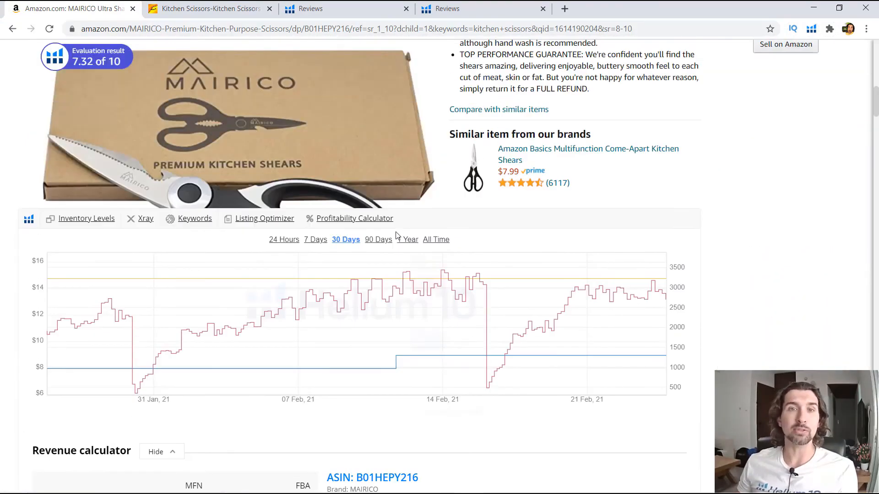
left_click(444, 243)
scroll(480, 171, "up", 4)
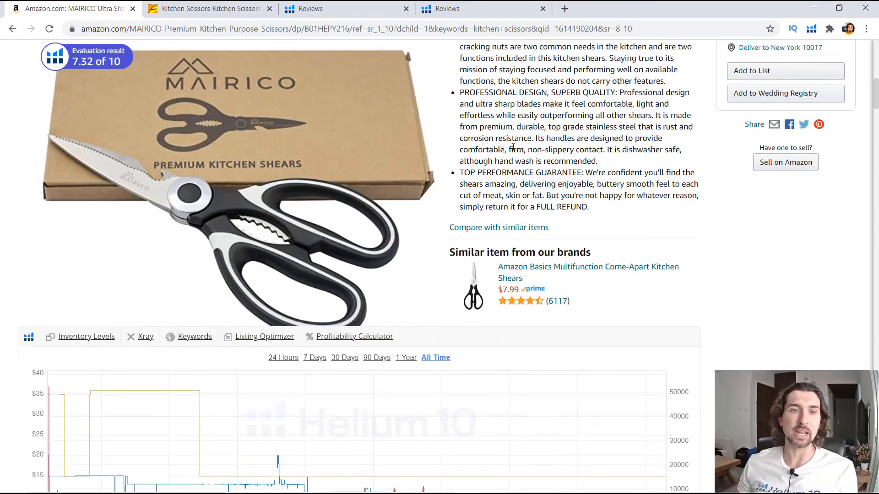
scroll(479, 170, "down", 4)
scroll(480, 171, "up", 10)
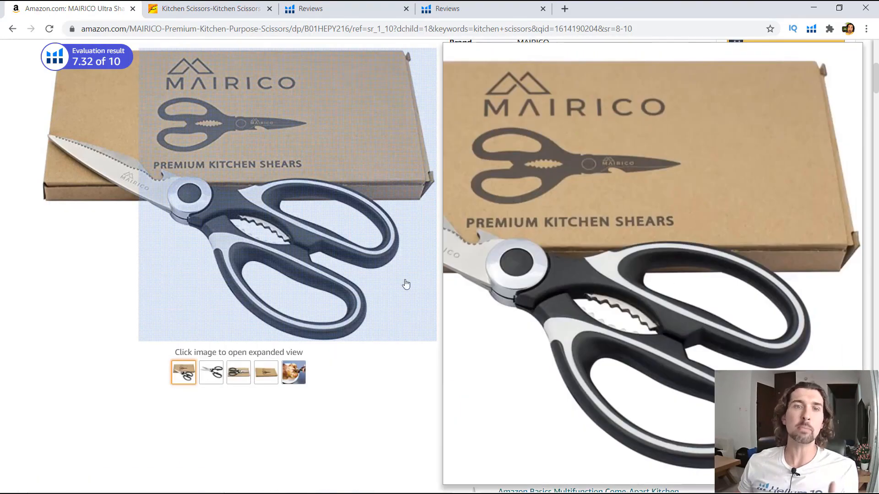
scroll(317, 370, "down", 6)
scroll(293, 297, "up", 1)
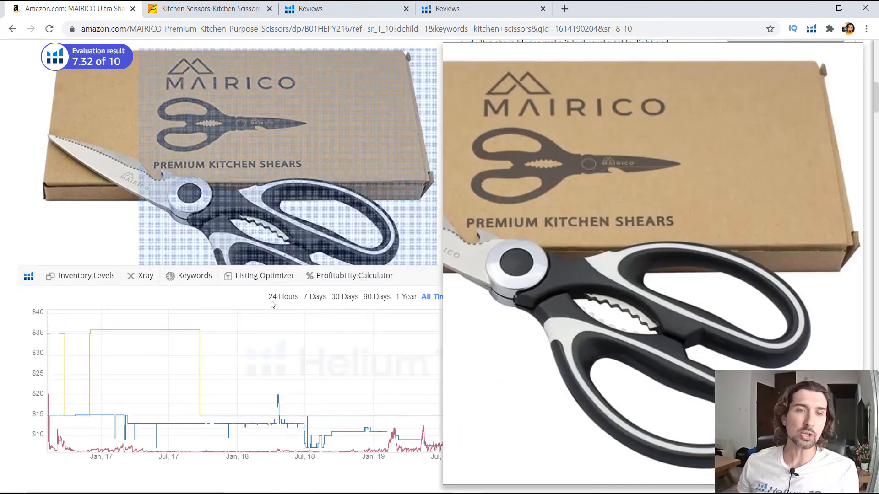
- Compare the listing's 24-hour price and sales-rank history with its all-time history
left_click(289, 298)
scroll(634, 220, "down", 3)
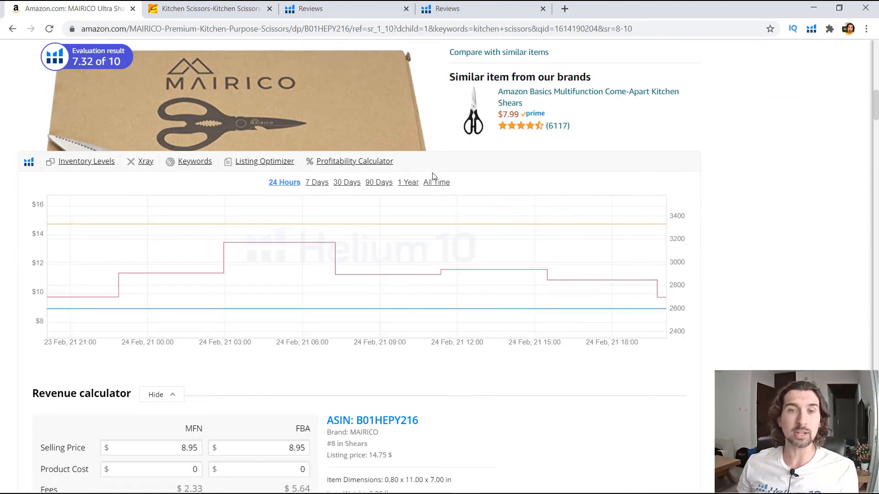
left_click(436, 182)
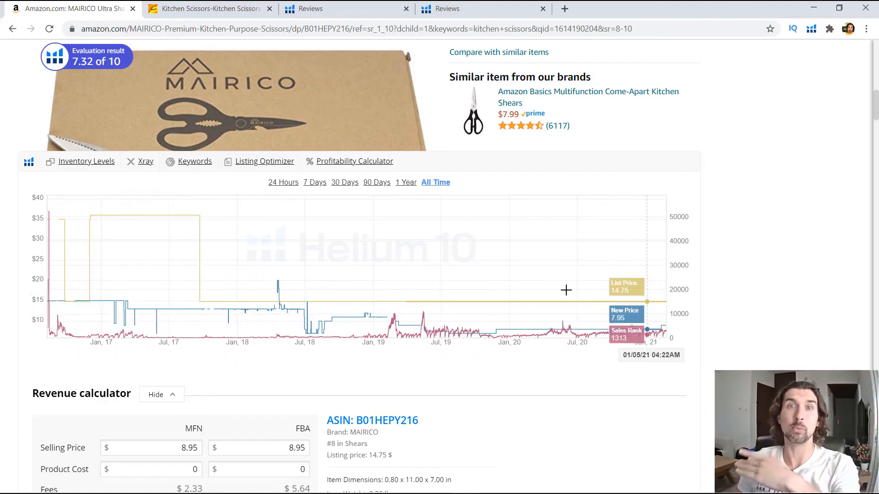
- Look over the listing's revenue calculator, frequently bought together items and related products
scroll(542, 284, "down", 3)
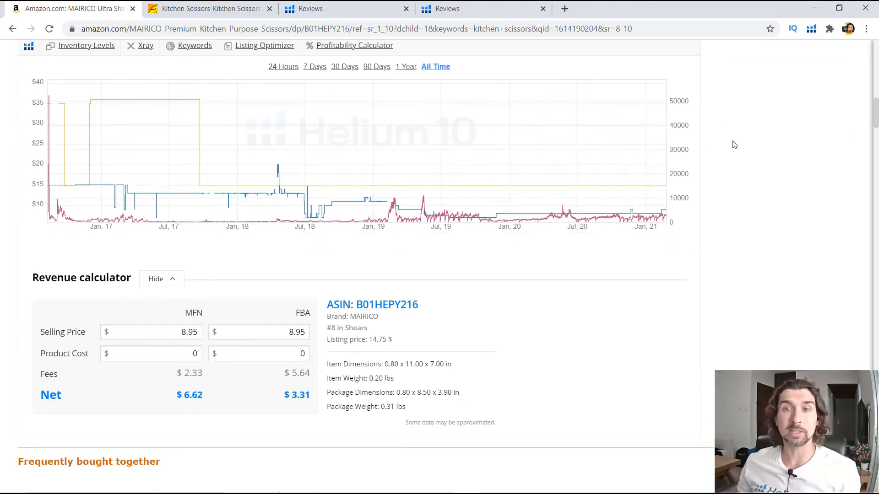
scroll(734, 143, "down", 2)
scroll(647, 142, "down", 3)
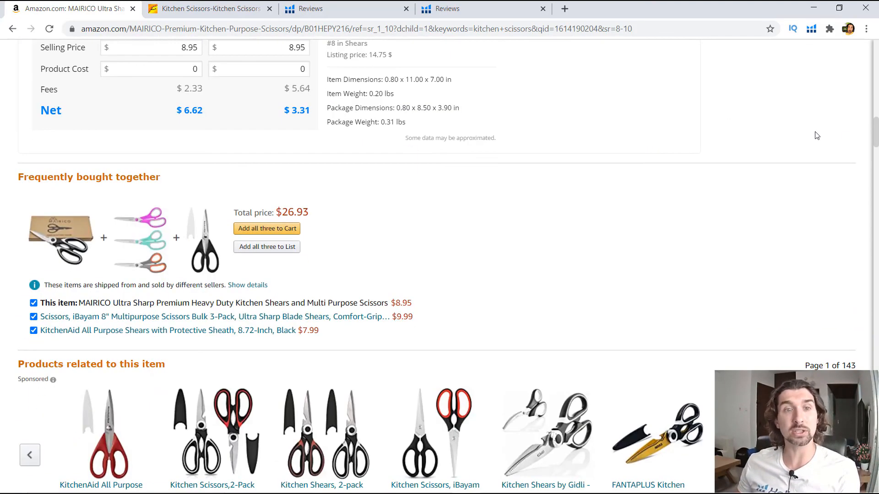
scroll(792, 133, "down", 3)
scroll(877, 146, "up", 8)
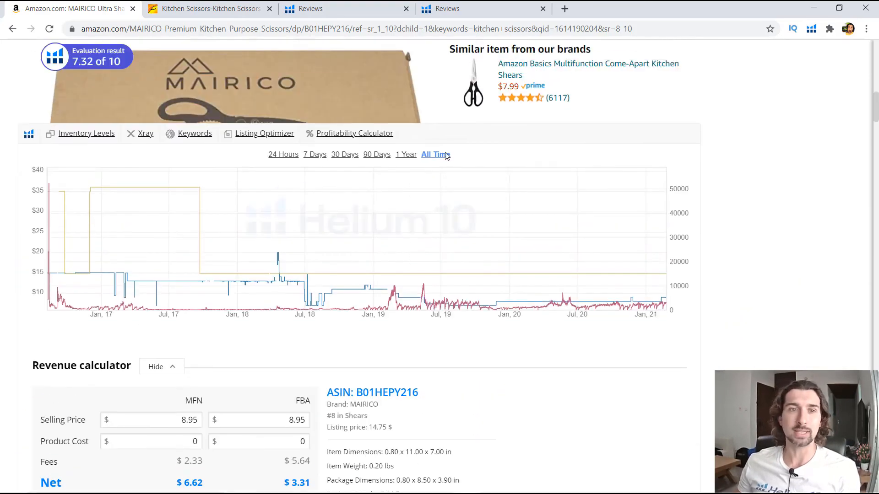
- Compare the chart's 90-day, one-year and all-time ranges, leaving it on 1 Year
scroll(222, 247, "up", 1)
scroll(314, 236, "up", 1)
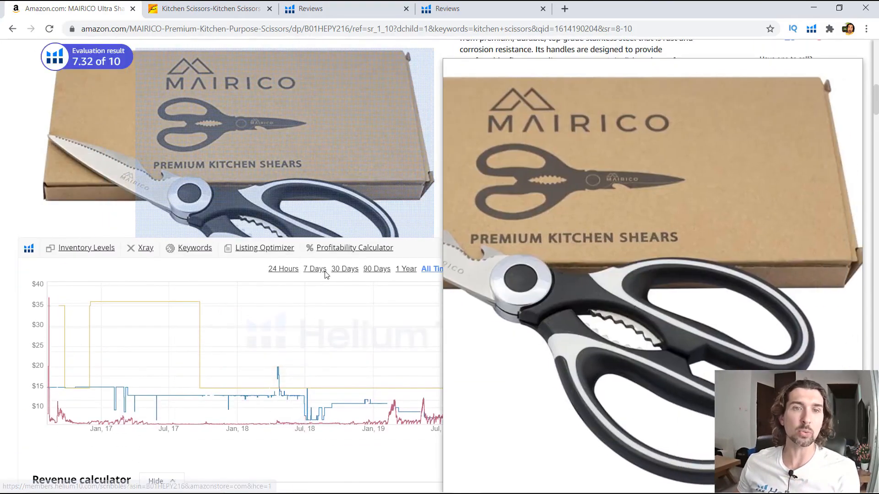
left_click(375, 270)
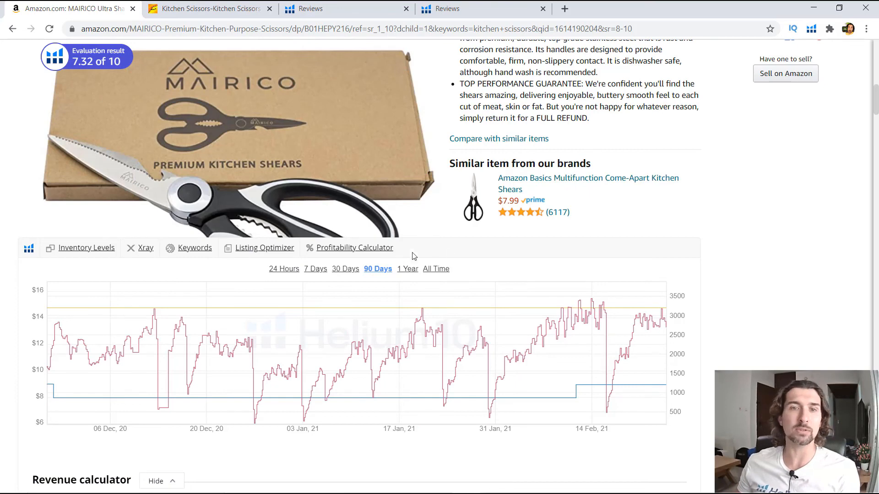
left_click(412, 268)
left_click(433, 270)
left_click(413, 271)
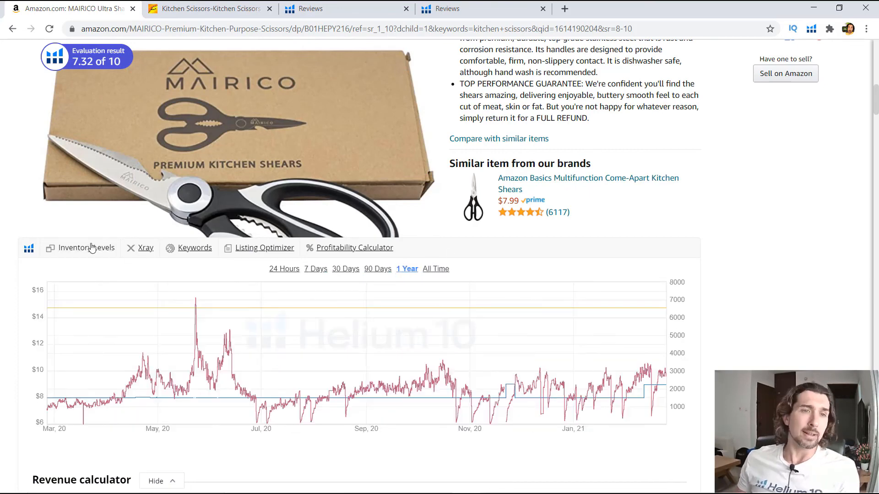
- Run Xray product research on the MAIRICO kitchen shears listing
left_click(145, 250)
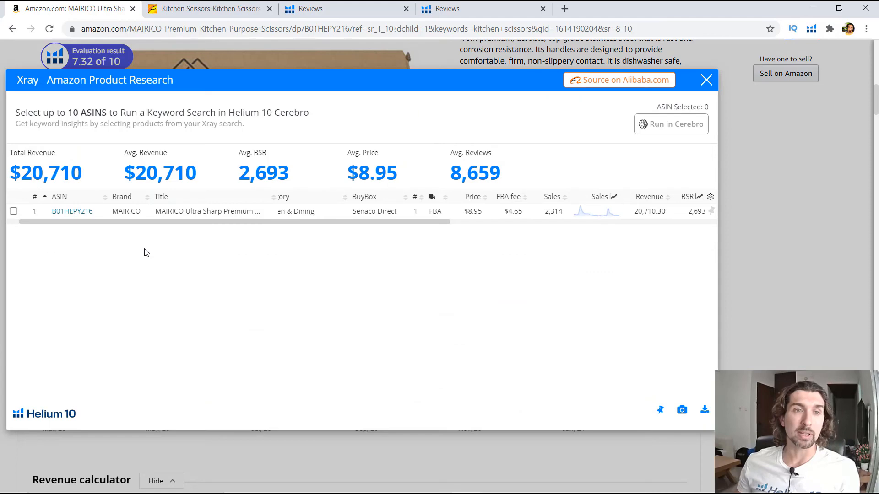
- Close the Xray results, open the MAIRICO listing in the Helium 10 Listing Optimizer, and return to the Amazon product page
left_click(708, 80)
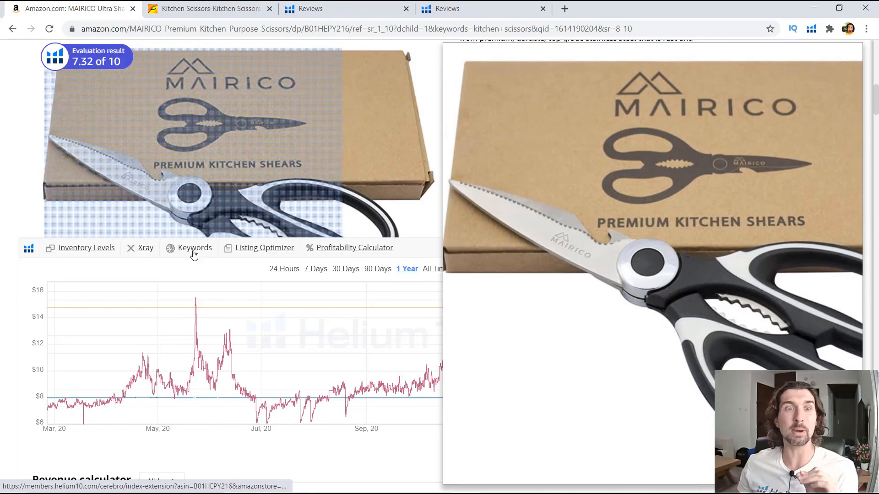
left_click(273, 252)
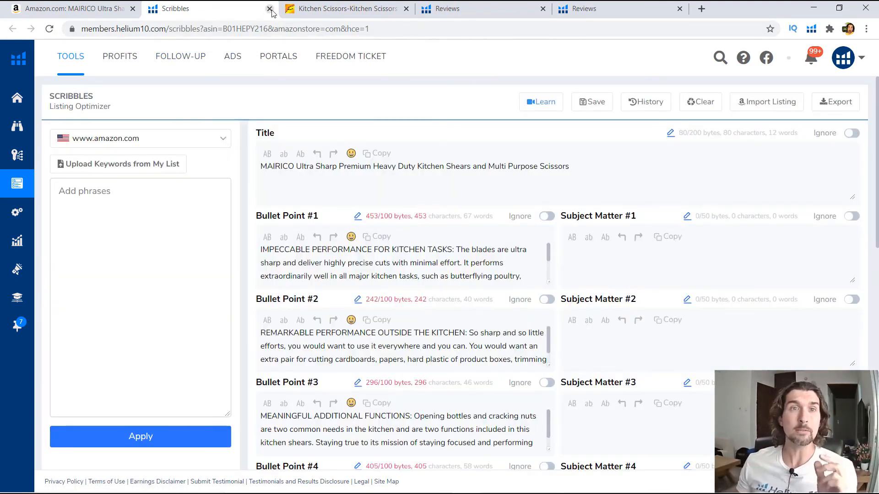
left_click(73, 9)
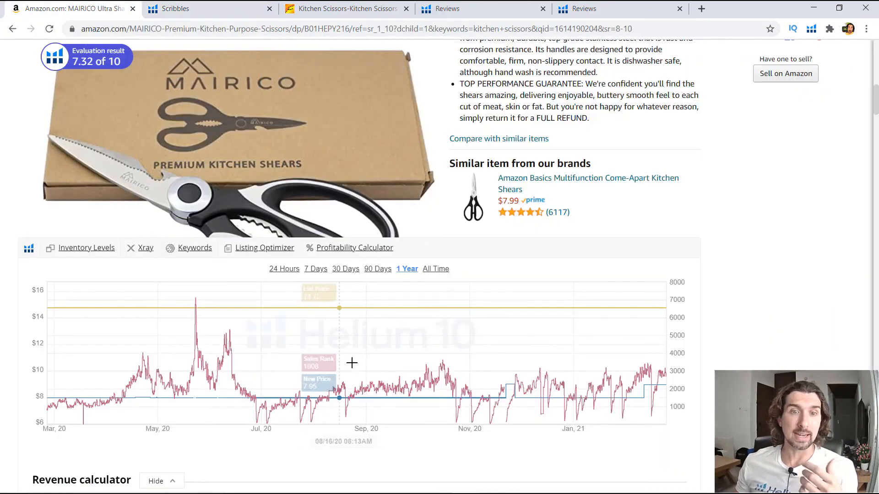
- Check the MAIRICO shears' fees, margin and ROI in the Profitability Calculator, then close it
left_click(350, 252)
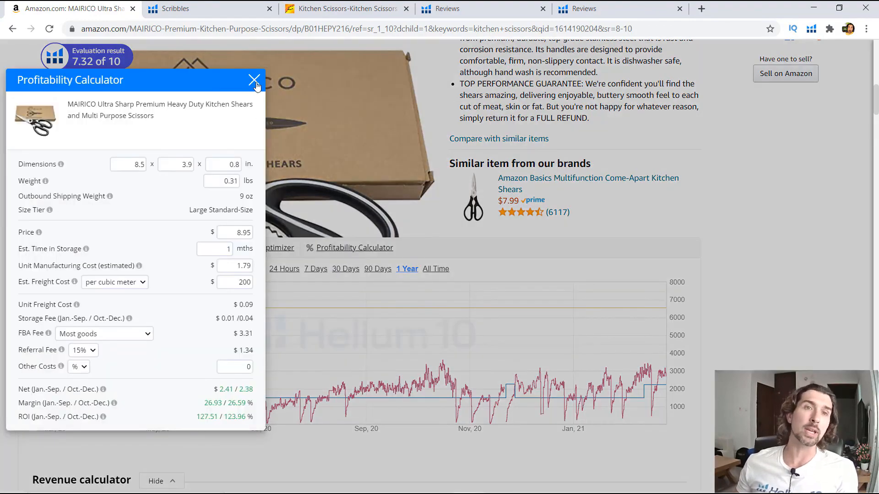
left_click(254, 81)
- Run Xray product research on the listing from the Helium 10 browser extension and close the results
scroll(535, 64, "up", 12)
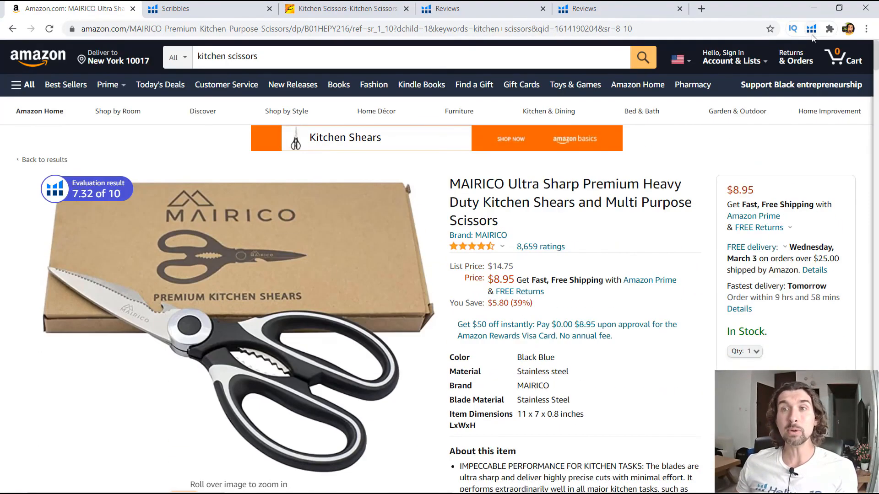
left_click(811, 30)
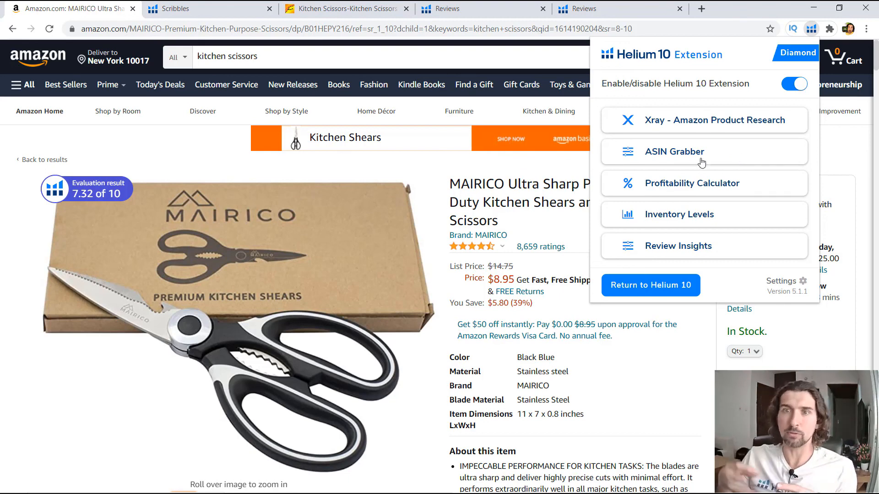
left_click(692, 121)
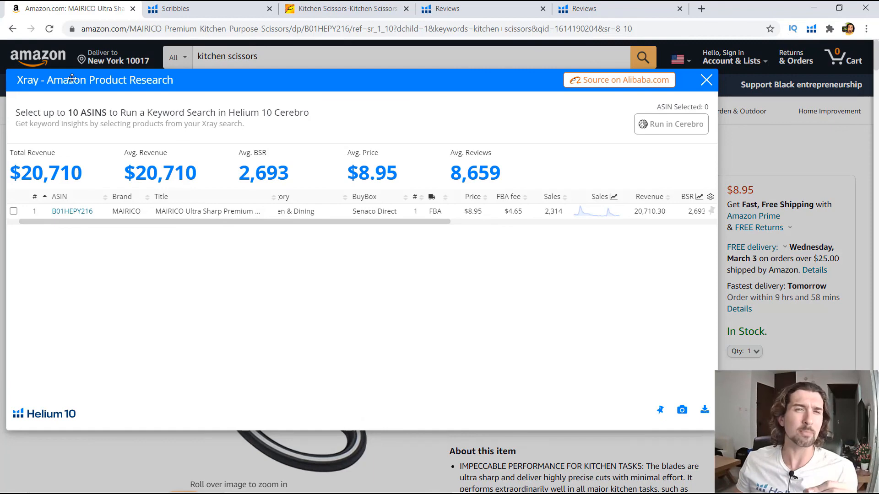
left_click(707, 80)
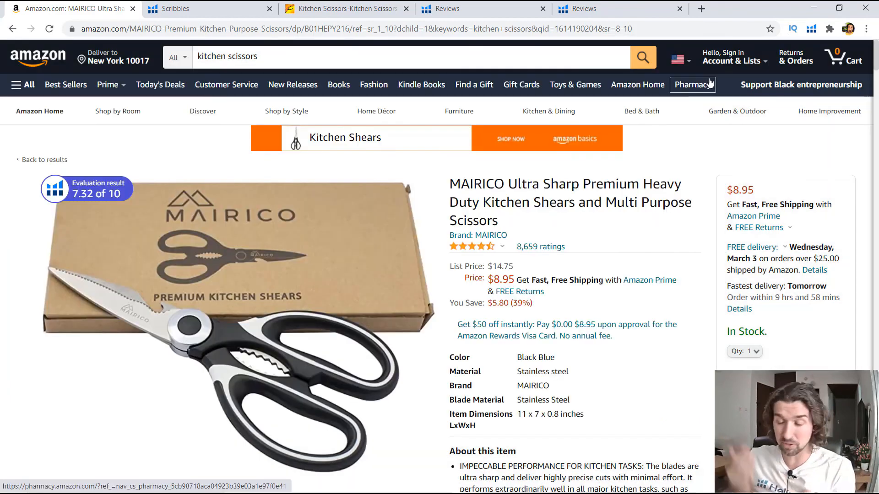